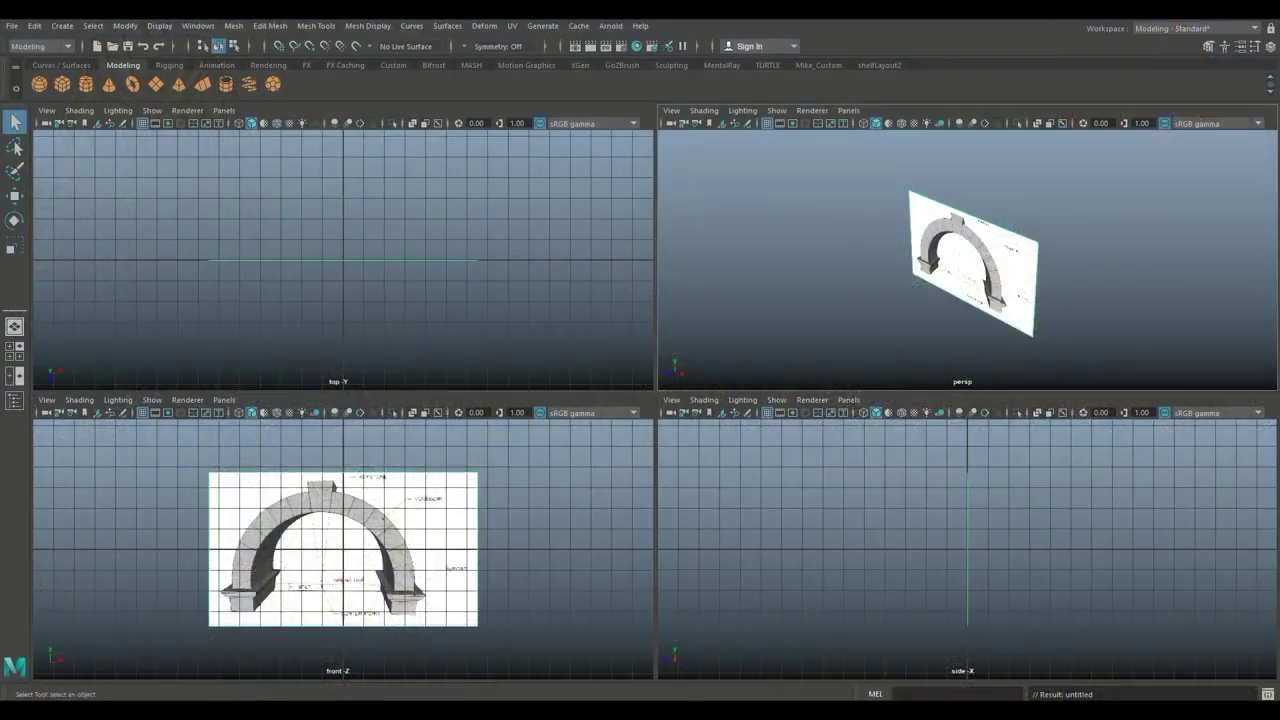
# Examine the labelled arch reference image up close in the perspective view, including the keystone, voussoirs and imposts.
pyautogui.press('space')
pyautogui.press('f')
pyautogui.keyDown('alt'); pyautogui.moveTo(600, 420); pyautogui.dragTo(765, 388); pyautogui.keyUp('alt')
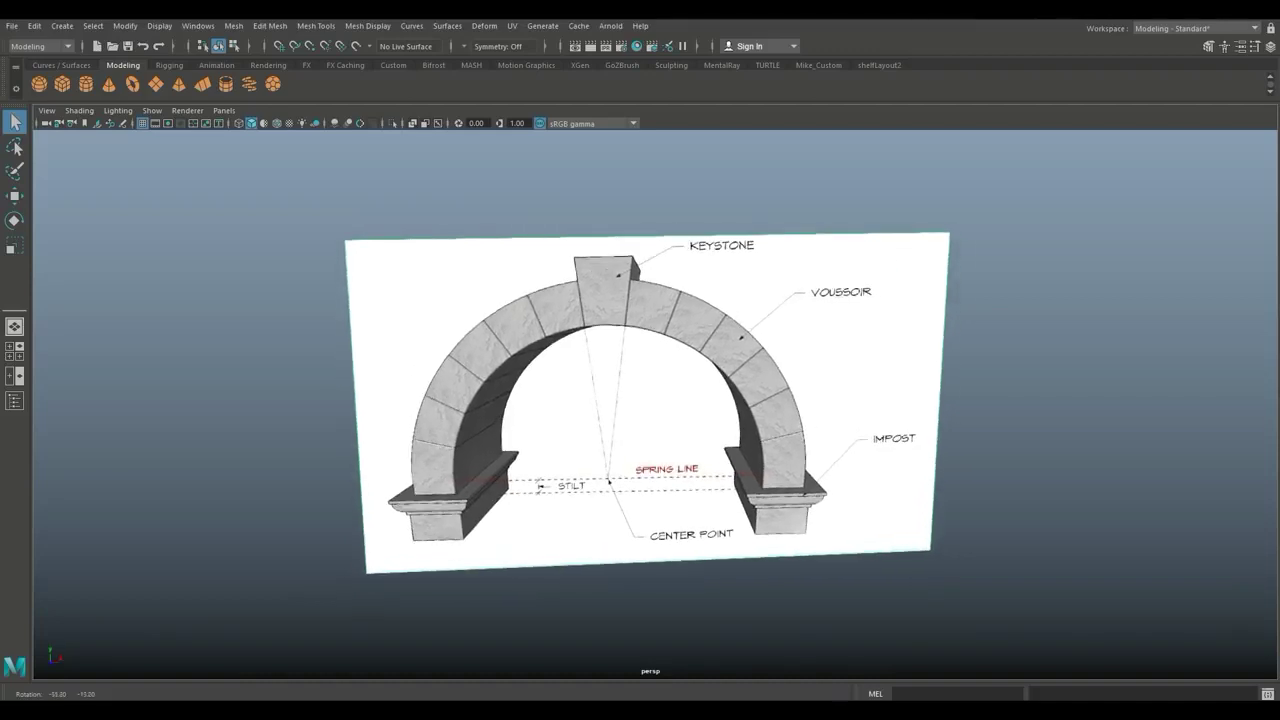
pyautogui.keyDown('alt'); pyautogui.moveTo(765, 388); pyautogui.dragTo(751, 322, button='middle'); pyautogui.keyUp('alt')
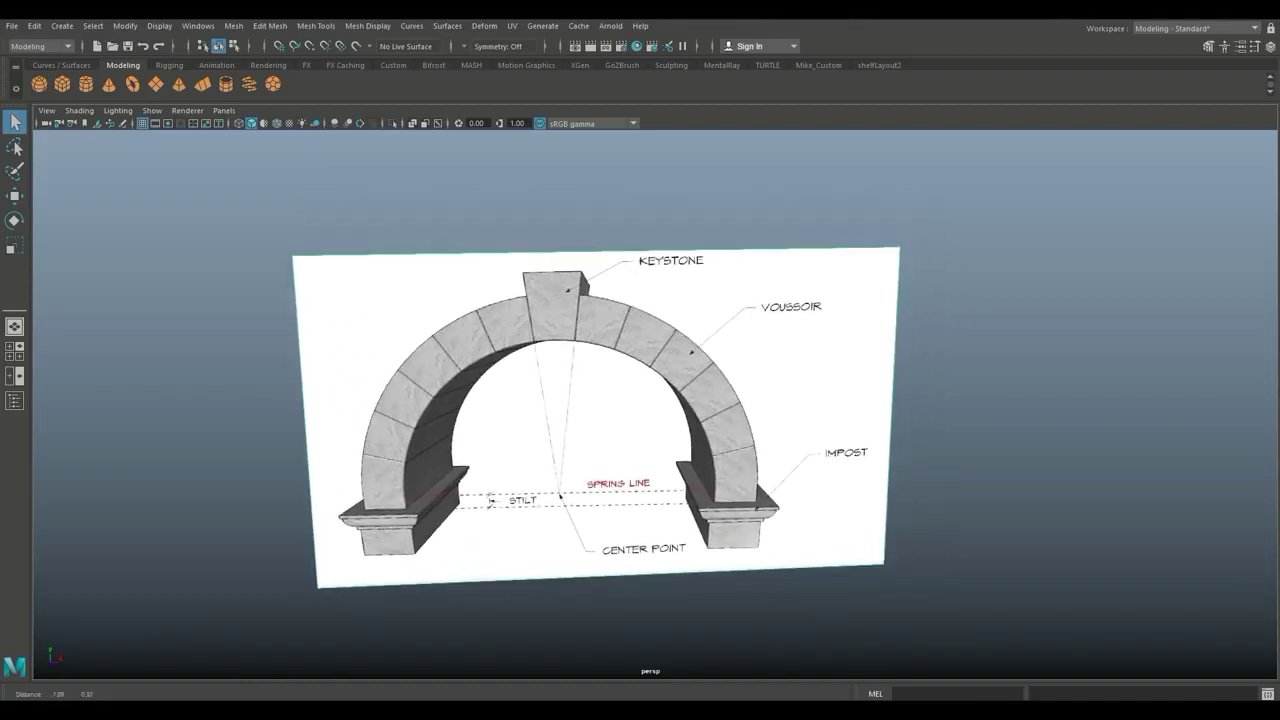
pyautogui.scroll(-2, 620, 380)
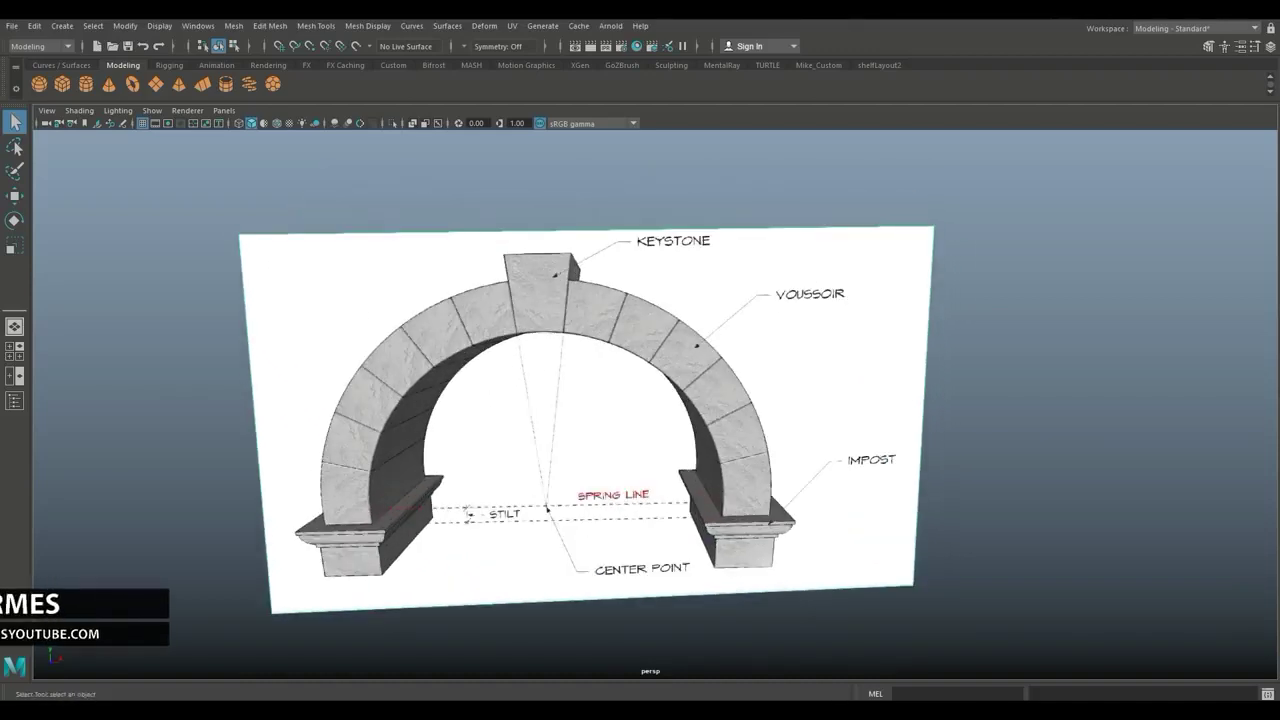
pyautogui.keyDown('alt'); pyautogui.moveTo(600, 400); pyautogui.dragTo(687, 396, button='middle'); pyautogui.keyUp('alt')
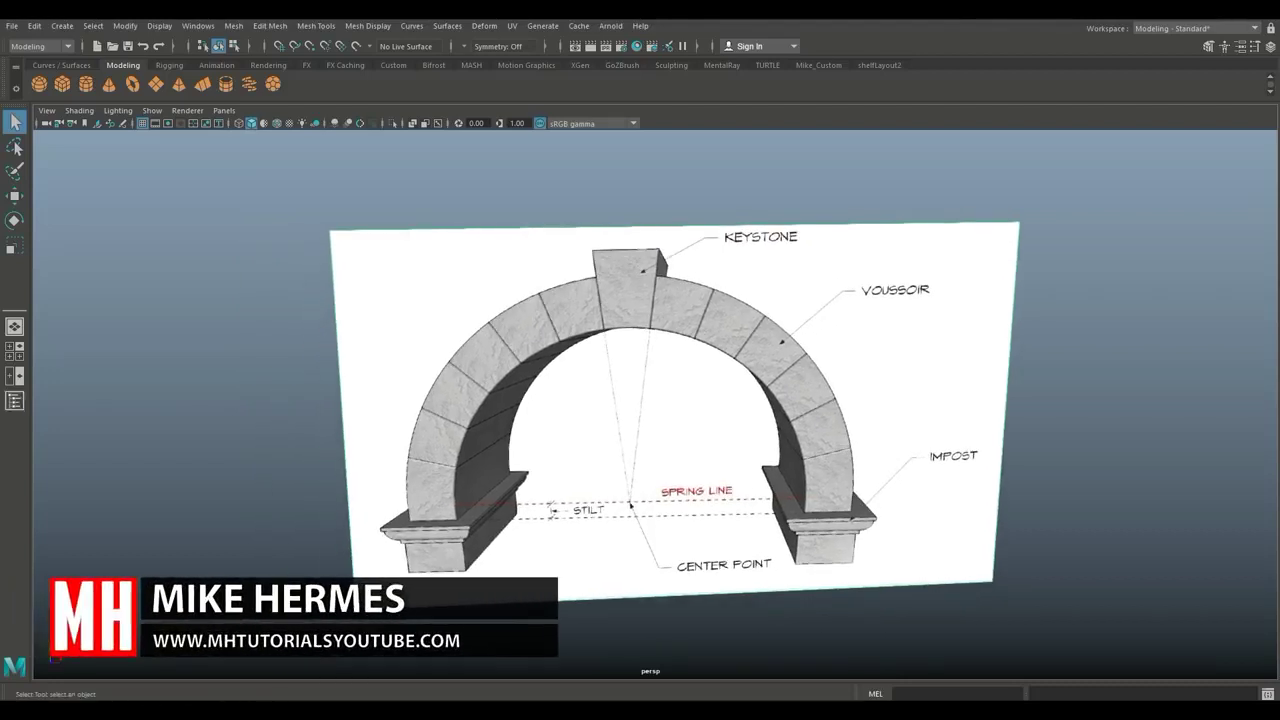
pyautogui.scroll(-2, 655, 405)
pyautogui.click(14, 351)
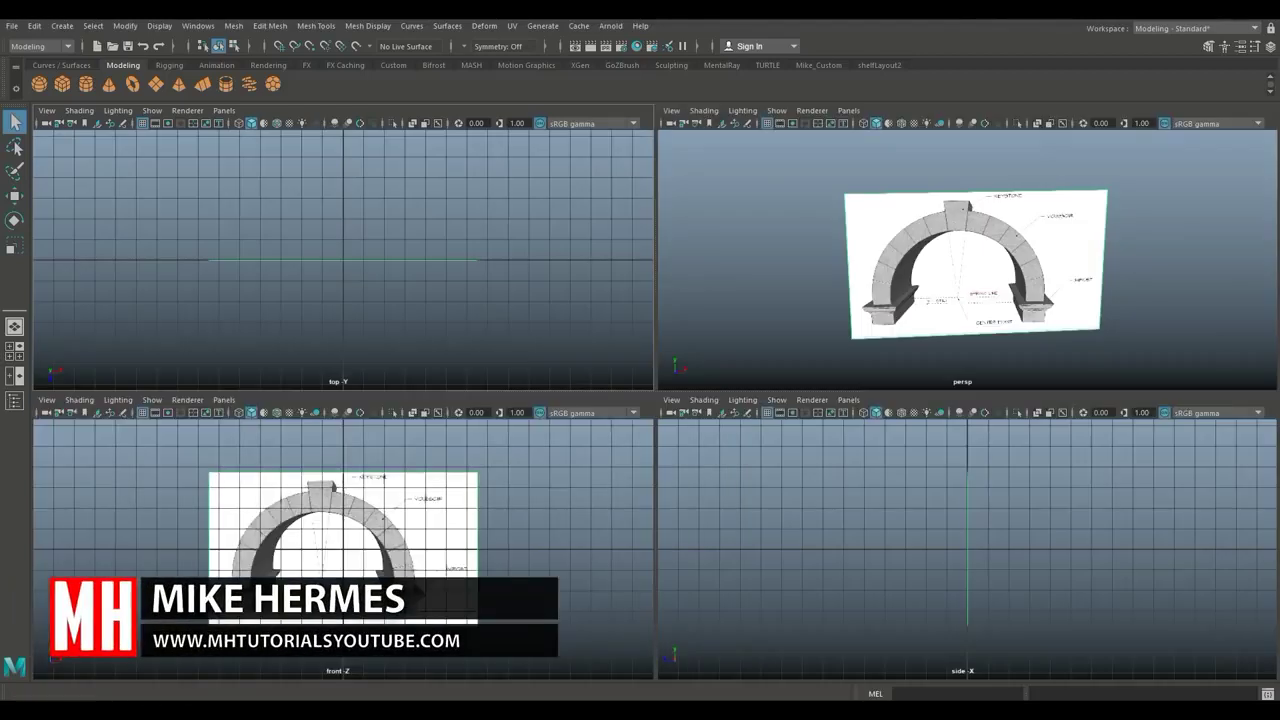
# Move the reference image sideways in the front view until its keystone is centred on the vertical grid axis.
pyautogui.press('space')
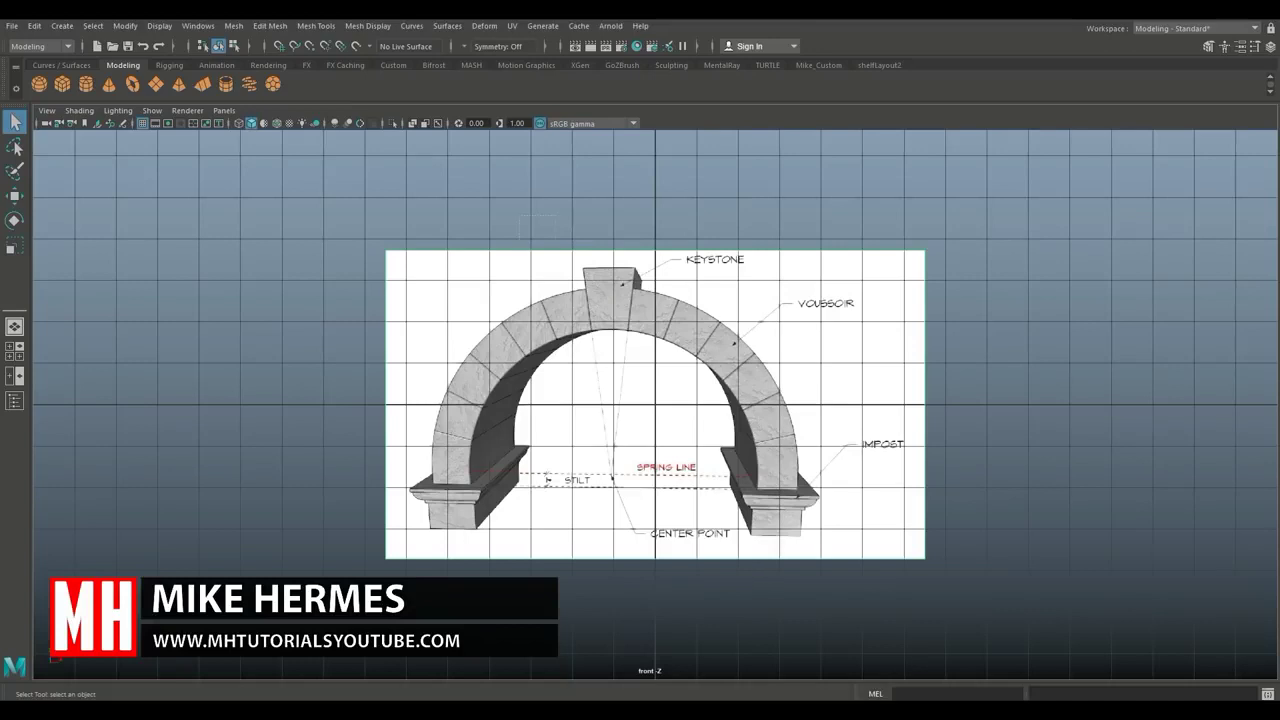
pyautogui.press('w')
pyautogui.moveTo(720, 404); pyautogui.dragTo(769, 404)
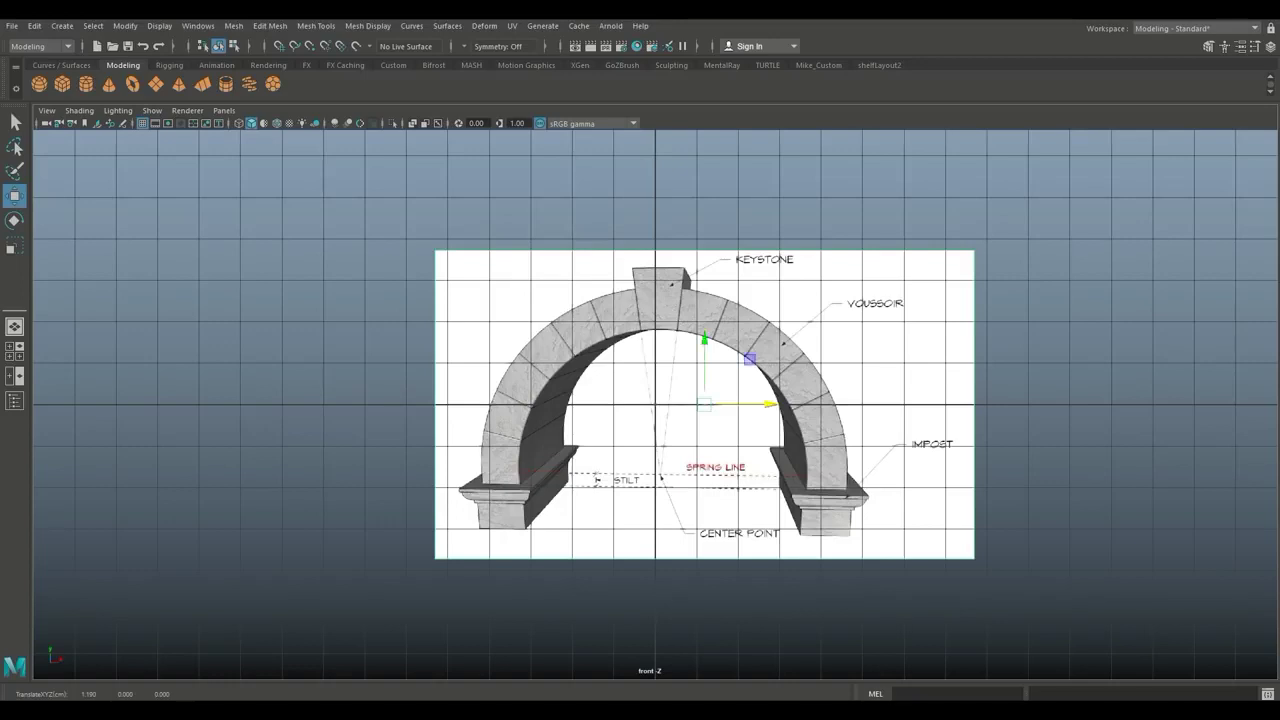
# Create a polygon cube, raise it onto the reference keystone, and pull its upper vertices up to the keystone's top edge.
pyautogui.click(62, 84)
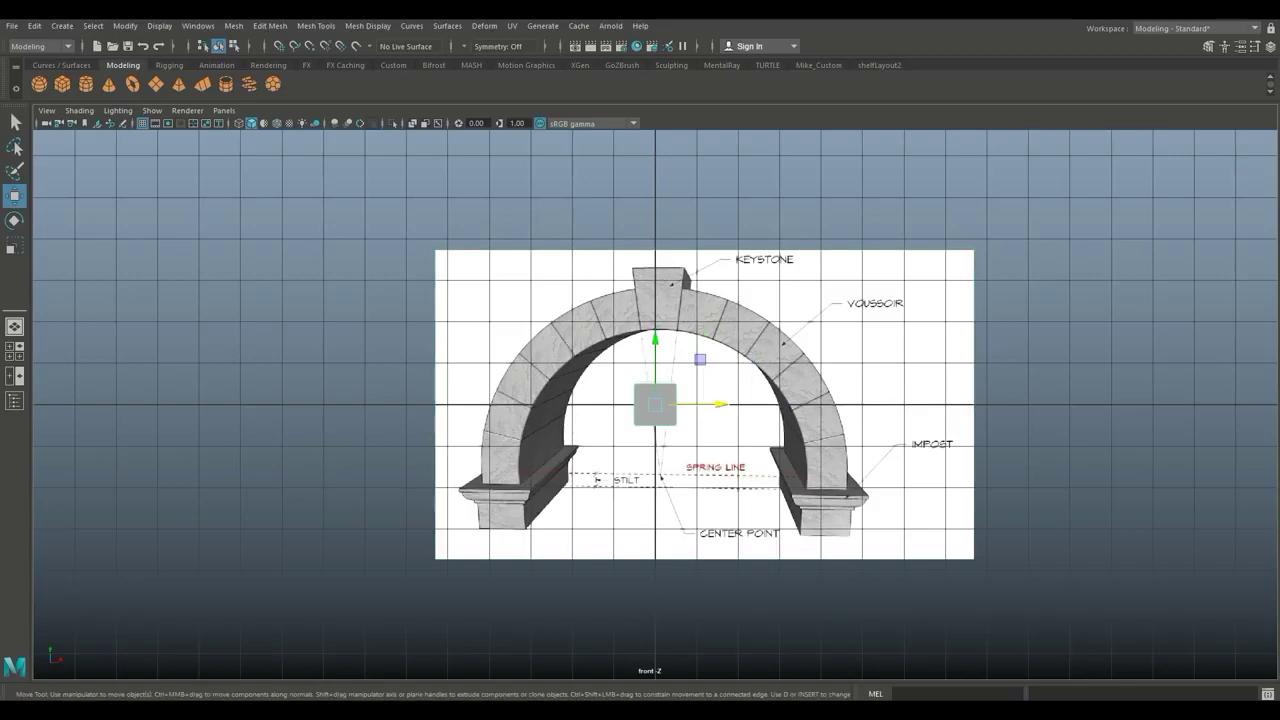
pyautogui.moveTo(655, 350); pyautogui.dragTo(655, 256)
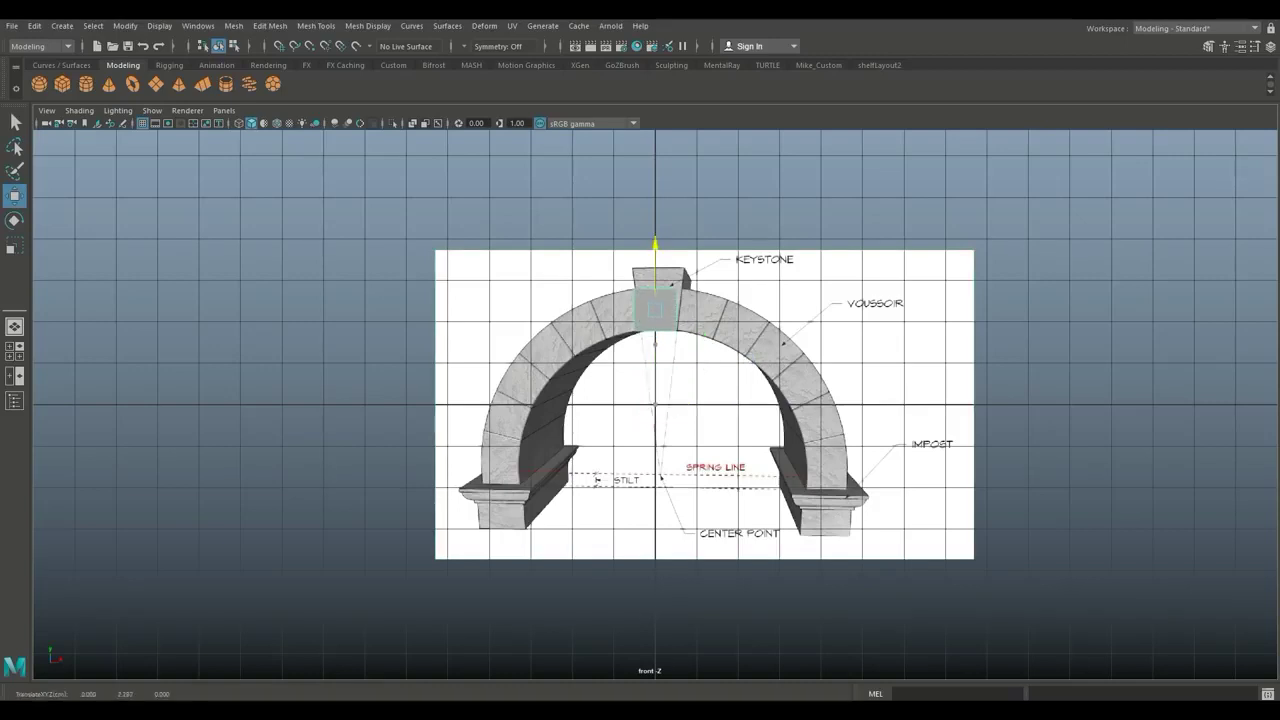
pyautogui.moveTo(660, 295); pyautogui.dragTo(612, 295, button='right')
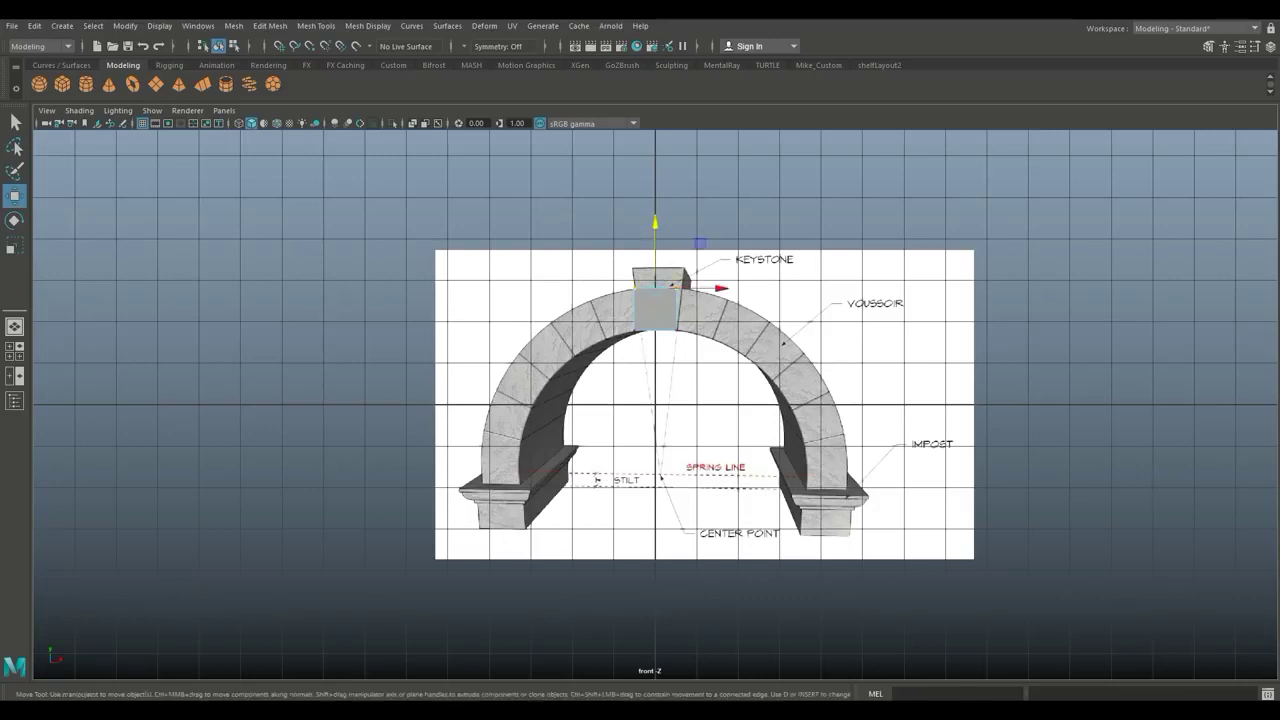
pyautogui.moveTo(655, 223); pyautogui.dragTo(655, 202)
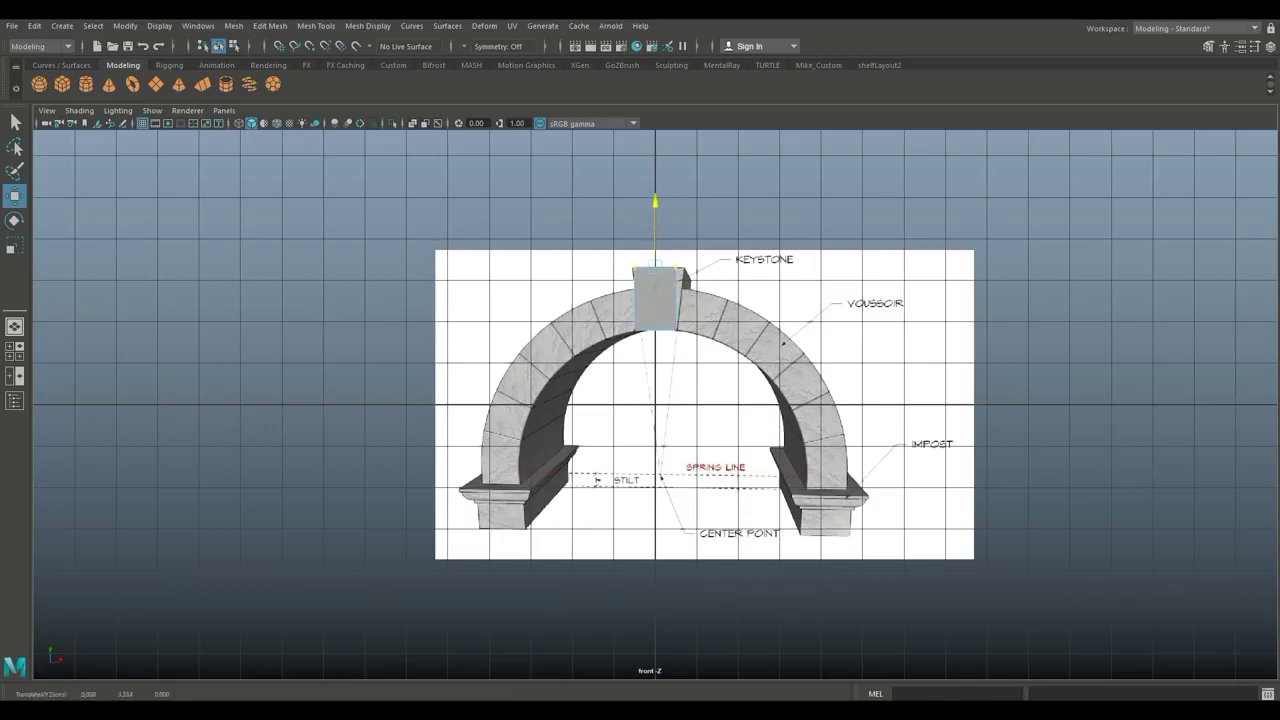
# Scale the block's upper vertices outward horizontally to taper it like the reference keystone.
pyautogui.scroll(5, 655, 404)
pyautogui.keyDown('alt'); pyautogui.moveTo(655, 404); pyautogui.dragTo(634, 590, button='middle'); pyautogui.keyUp('alt')
pyautogui.scroll(2, 634, 590)
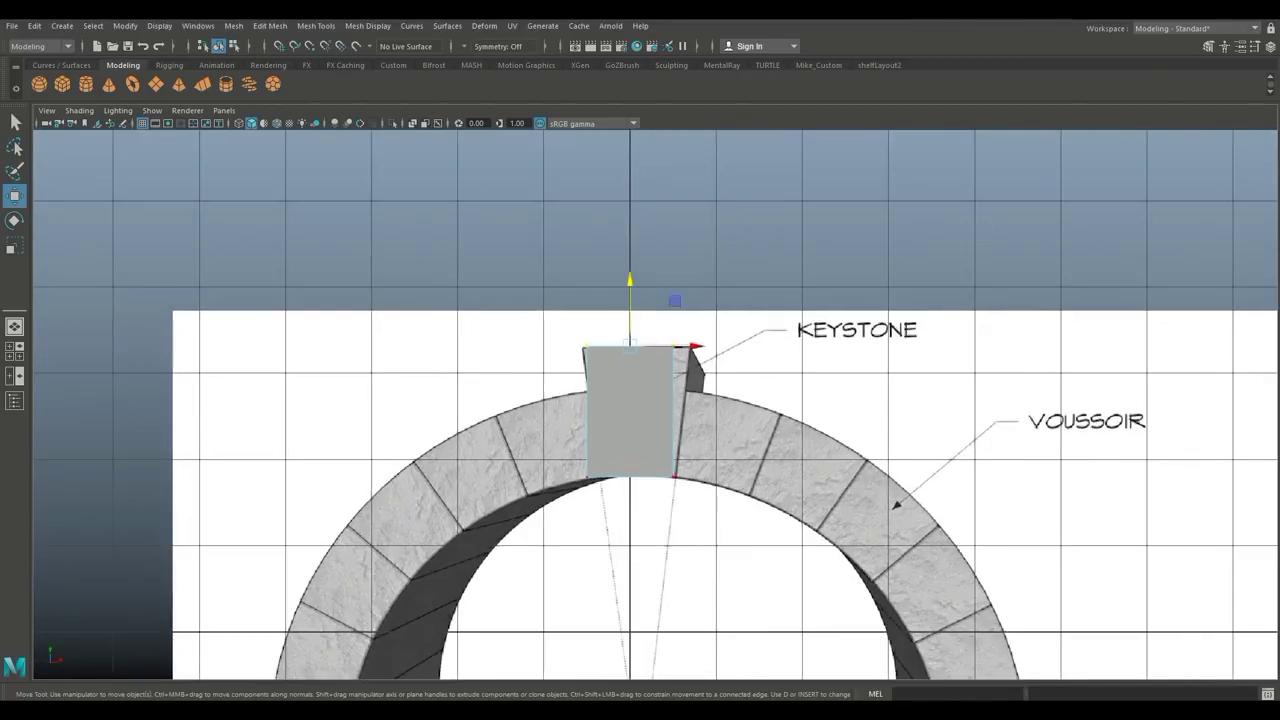
pyautogui.moveTo(668, 312); pyautogui.dragTo(606, 313, button='right')
pyautogui.click(673, 346)
pyautogui.moveTo(738, 346); pyautogui.dragTo(754, 346)
pyautogui.hotkey('ctrl', 'z')
pyautogui.hotkey('ctrl', 'z')
pyautogui.press('r')
pyautogui.moveTo(690, 346); pyautogui.dragTo(717, 345)
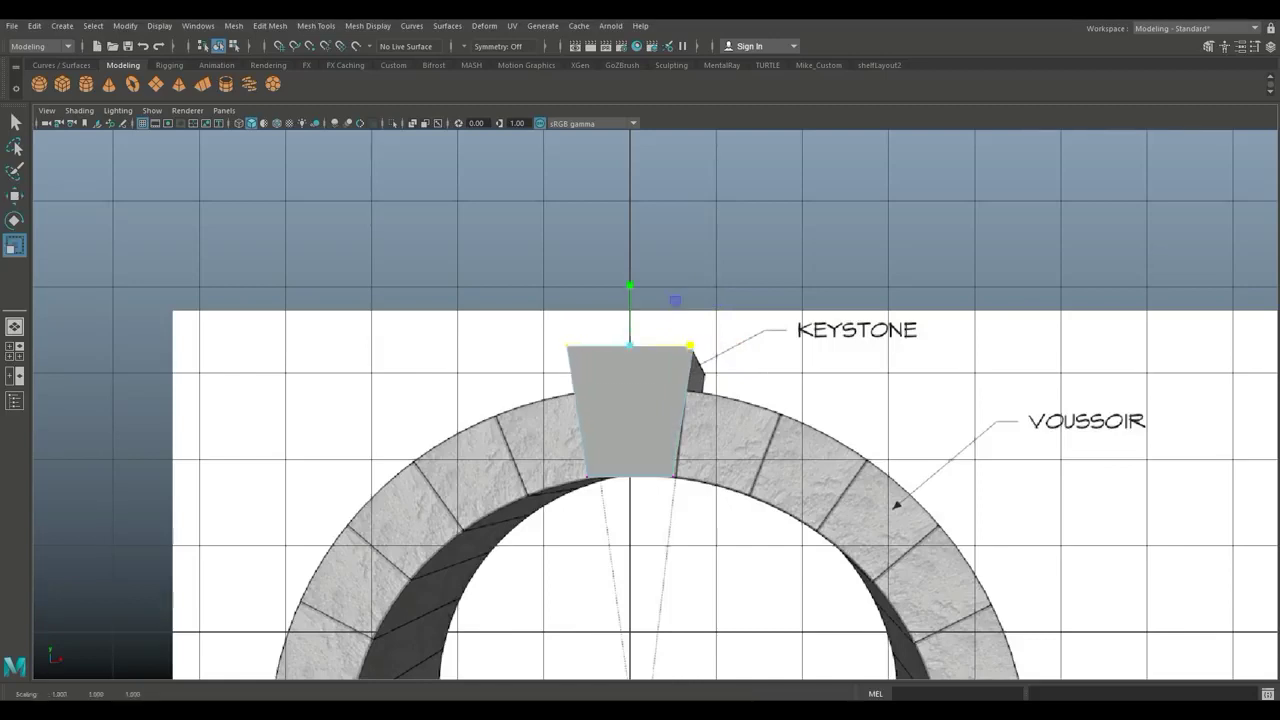
# Move the reference image plane backward along its depth axis so it sits well behind the keystone block.
pyautogui.press('space')
pyautogui.press('space')
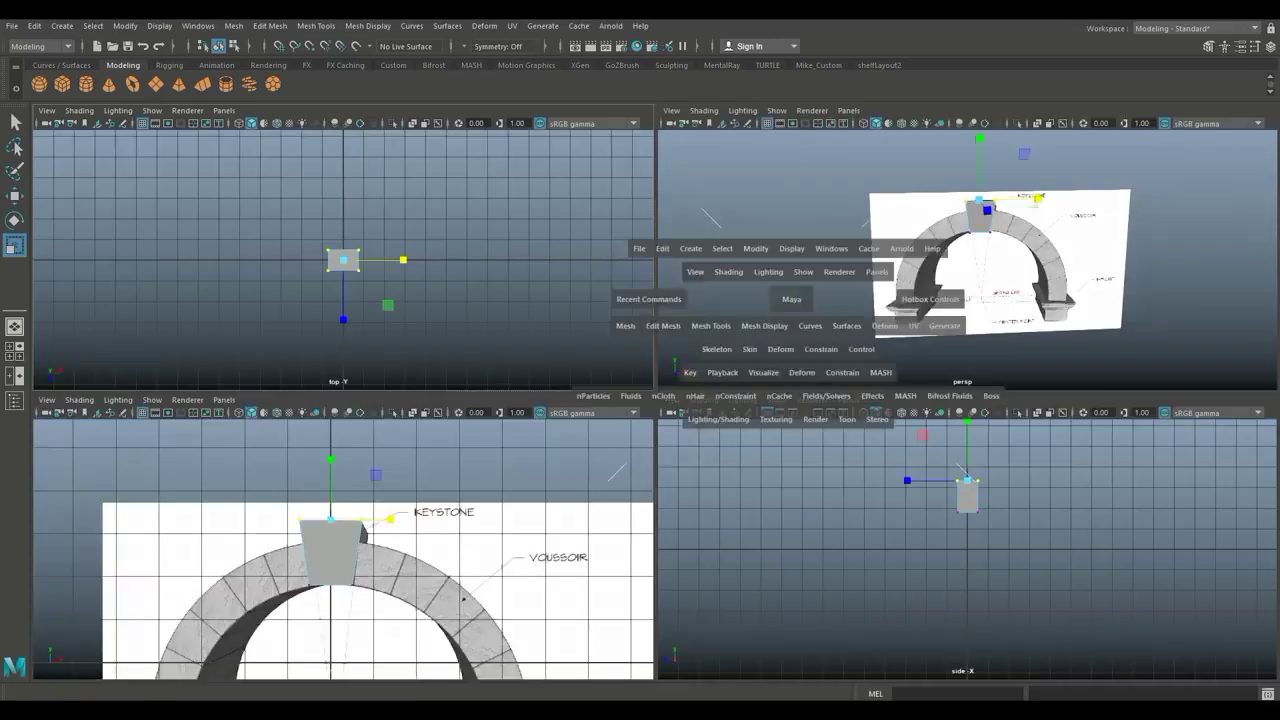
pyautogui.keyDown('alt'); pyautogui.moveTo(600, 400); pyautogui.dragTo(700, 440); pyautogui.keyUp('alt')
pyautogui.click(701, 397)
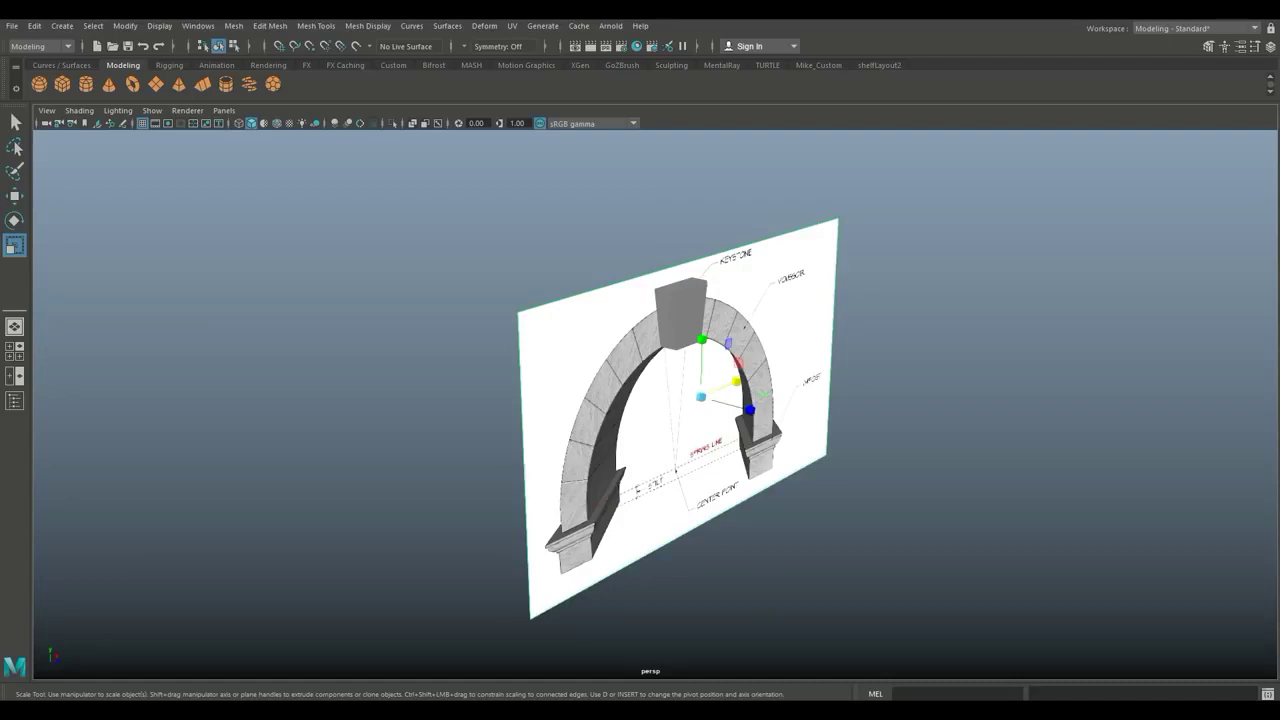
pyautogui.press('w')
pyautogui.moveTo(751, 410); pyautogui.dragTo(489, 340)
# Insert three evenly spaced vertical edge loops across the keystone block's front with the Insert Edge Loop tool.
pyautogui.click(676, 312)
pyautogui.scroll(5, 676, 312)
pyautogui.keyDown('alt'); pyautogui.moveTo(676, 312); pyautogui.dragTo(570, 290); pyautogui.keyUp('alt')
pyautogui.keyDown('alt'); pyautogui.moveTo(570, 290); pyautogui.dragTo(578, 360, button='middle'); pyautogui.keyUp('alt')
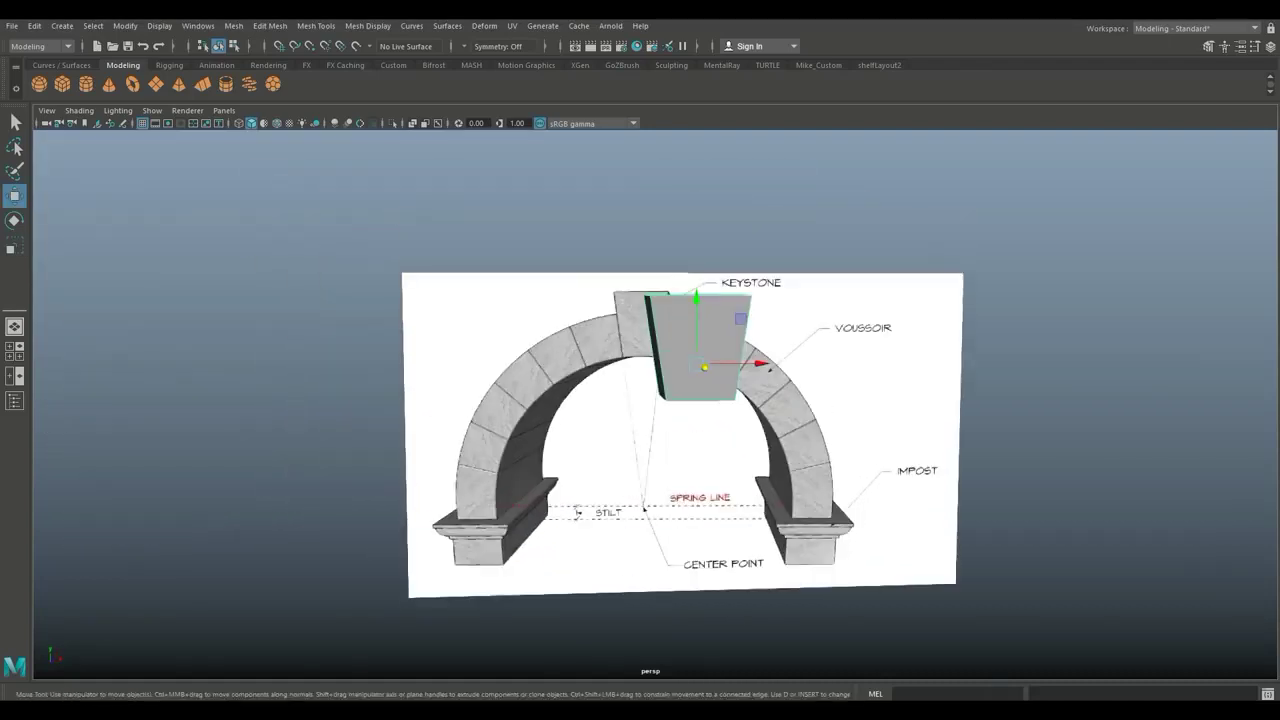
pyautogui.keyDown('alt'); pyautogui.moveTo(578, 360); pyautogui.dragTo(575, 430); pyautogui.keyUp('alt')
pyautogui.click(368, 26)
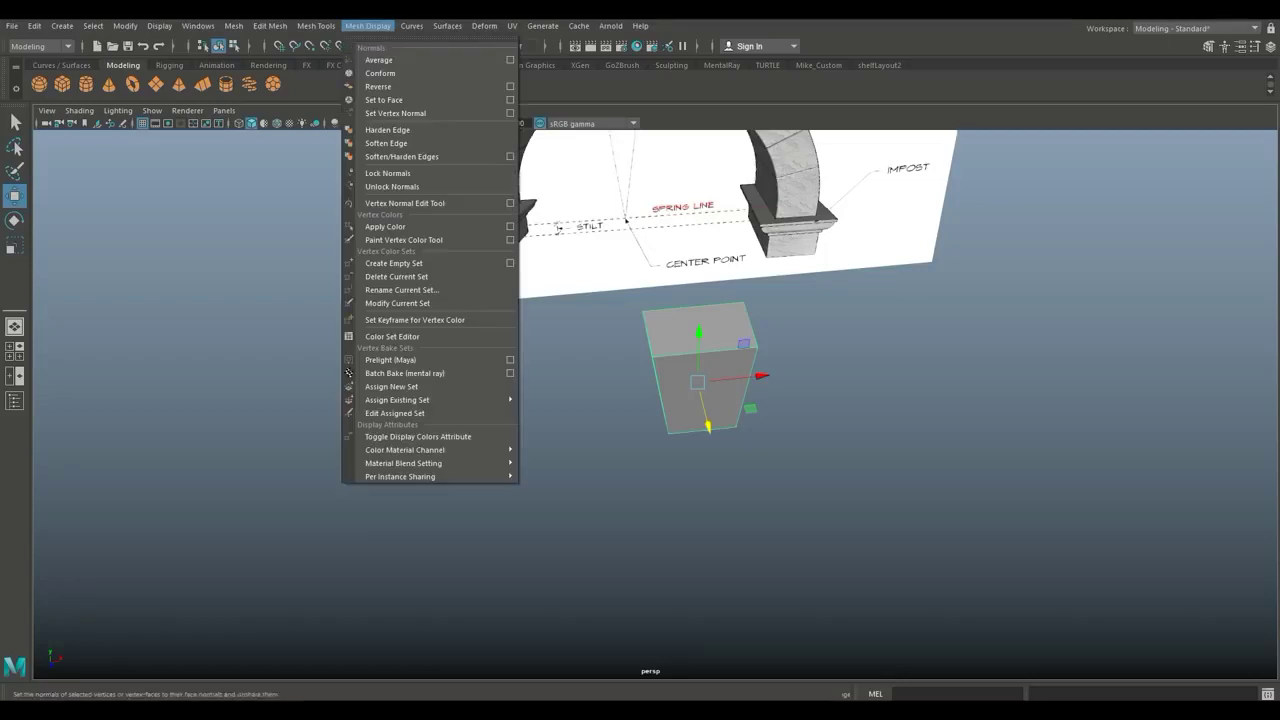
pyautogui.click(316, 25)
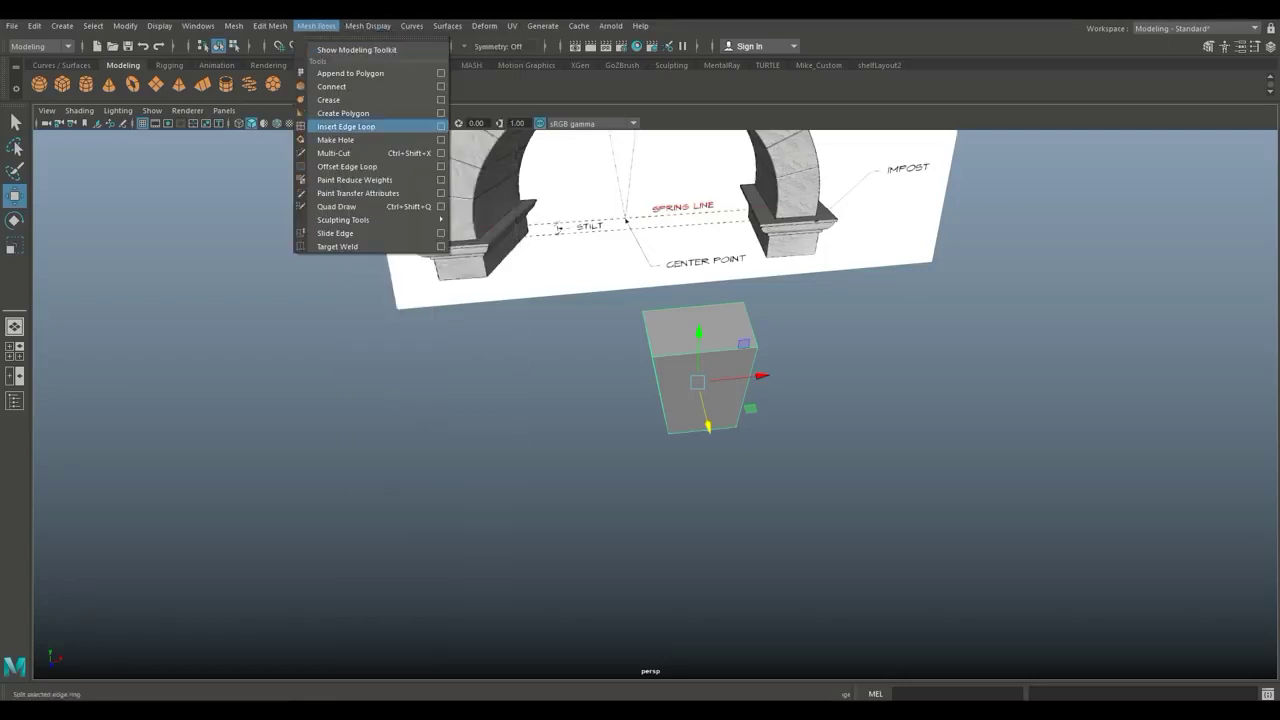
pyautogui.click(434, 126)
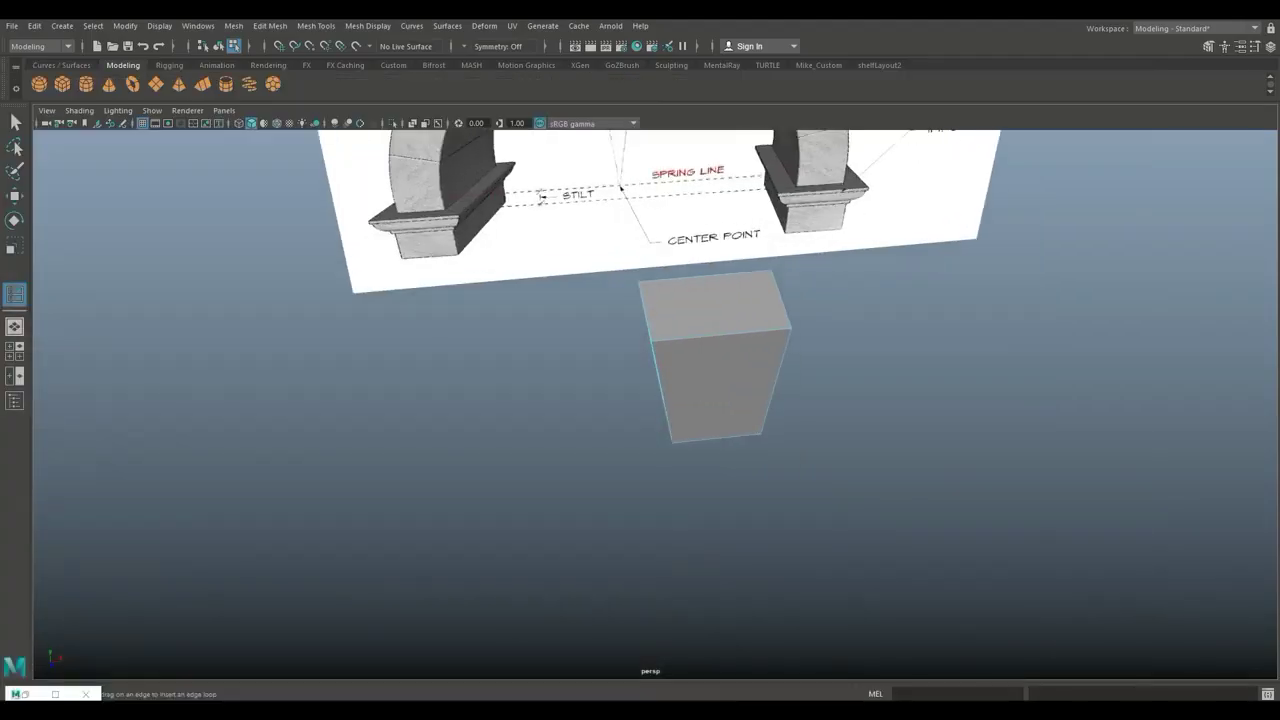
pyautogui.click(716, 335)
# Raise the three middle bottom vertices of the keystone block slightly in the front view to curve its underside.
pyautogui.scroll(-4, 703, 347)
pyautogui.keyDown('alt'); pyautogui.moveTo(703, 347); pyautogui.dragTo(716, 275); pyautogui.keyUp('alt')
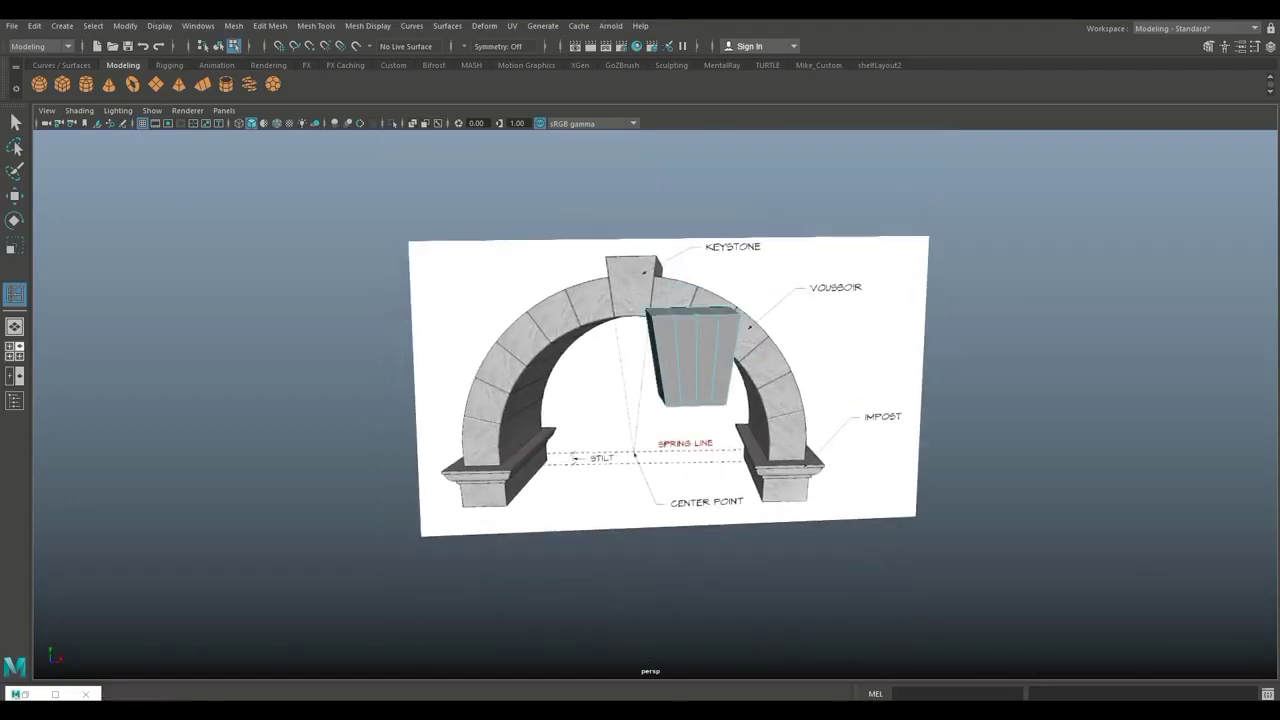
pyautogui.press('space')
pyautogui.press('space')
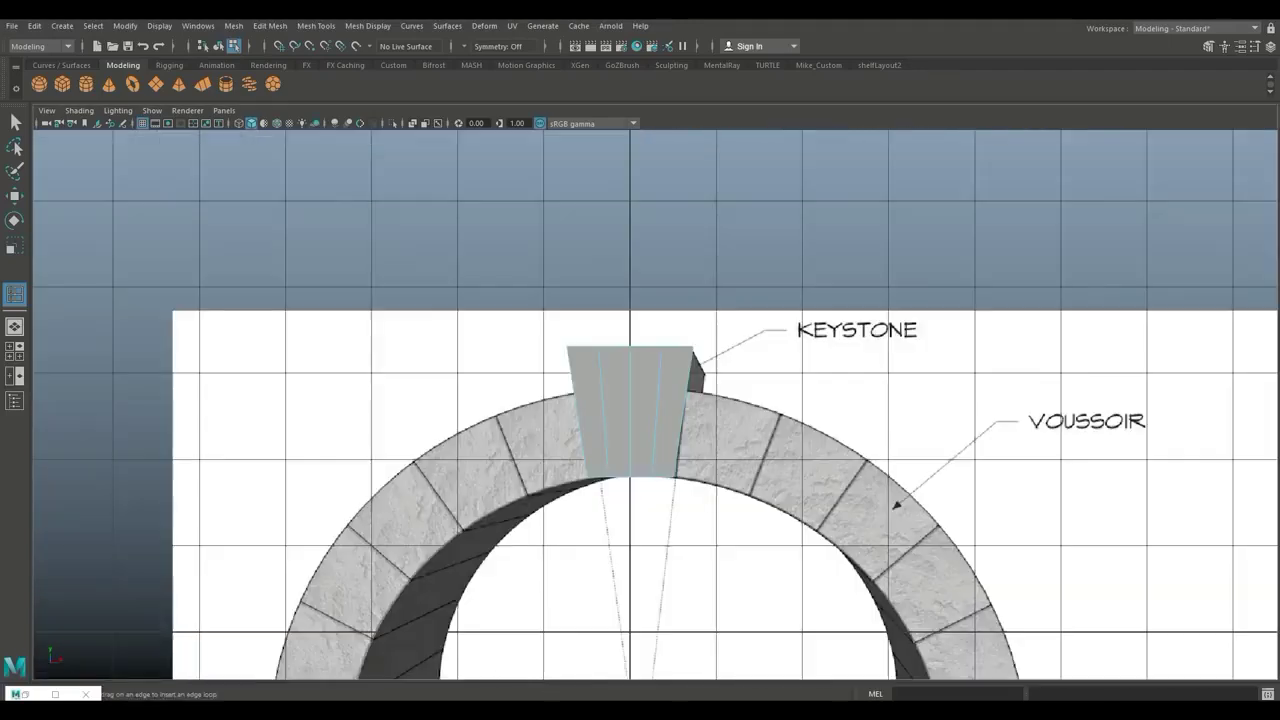
pyautogui.scroll(2, 611, 389)
pyautogui.keyDown('alt'); pyautogui.moveTo(611, 389); pyautogui.dragTo(651, 313, button='middle'); pyautogui.keyUp('alt')
pyautogui.moveTo(651, 313); pyautogui.dragTo(672, 294, button='right')
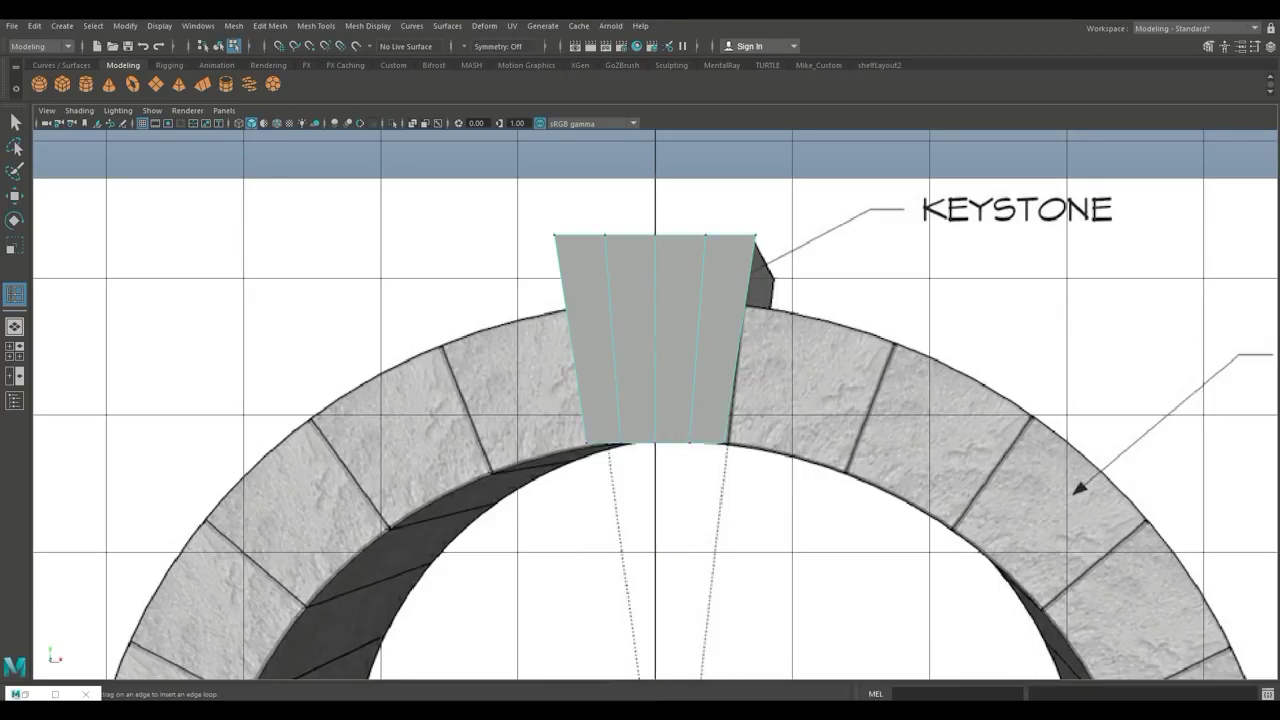
pyautogui.press('q')
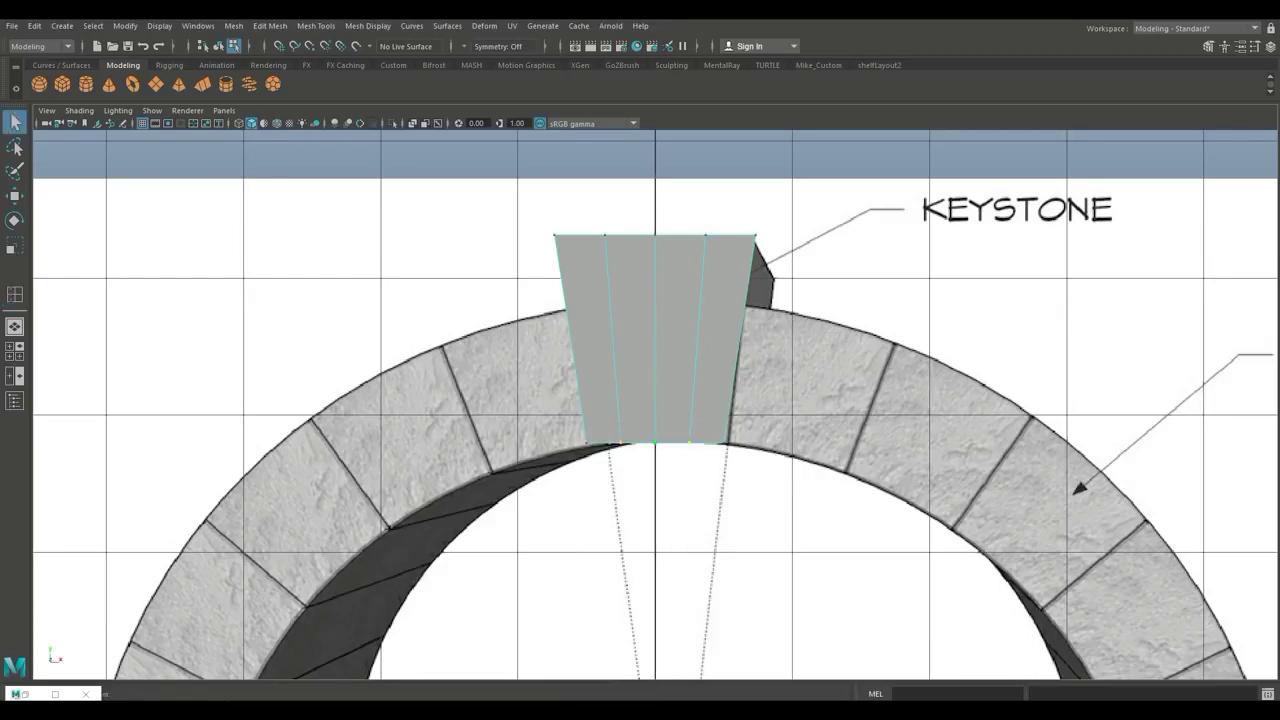
pyautogui.press('3')
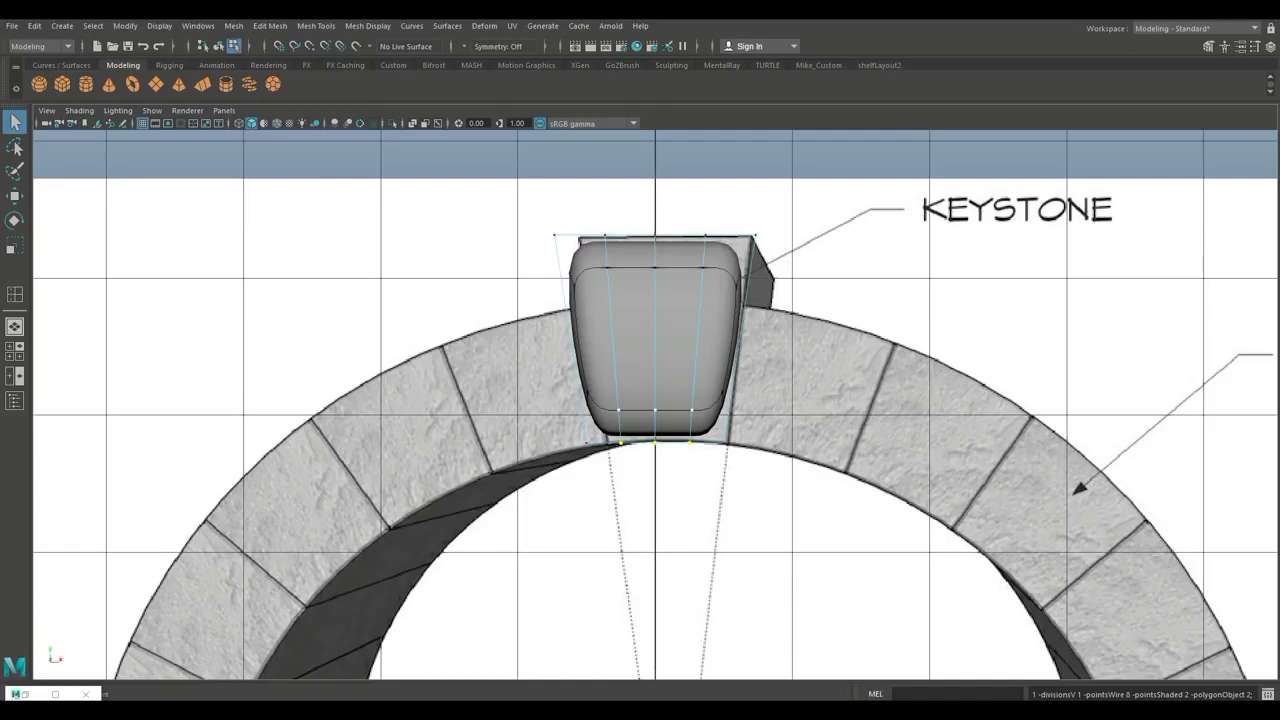
pyautogui.press('1')
pyautogui.press('w')
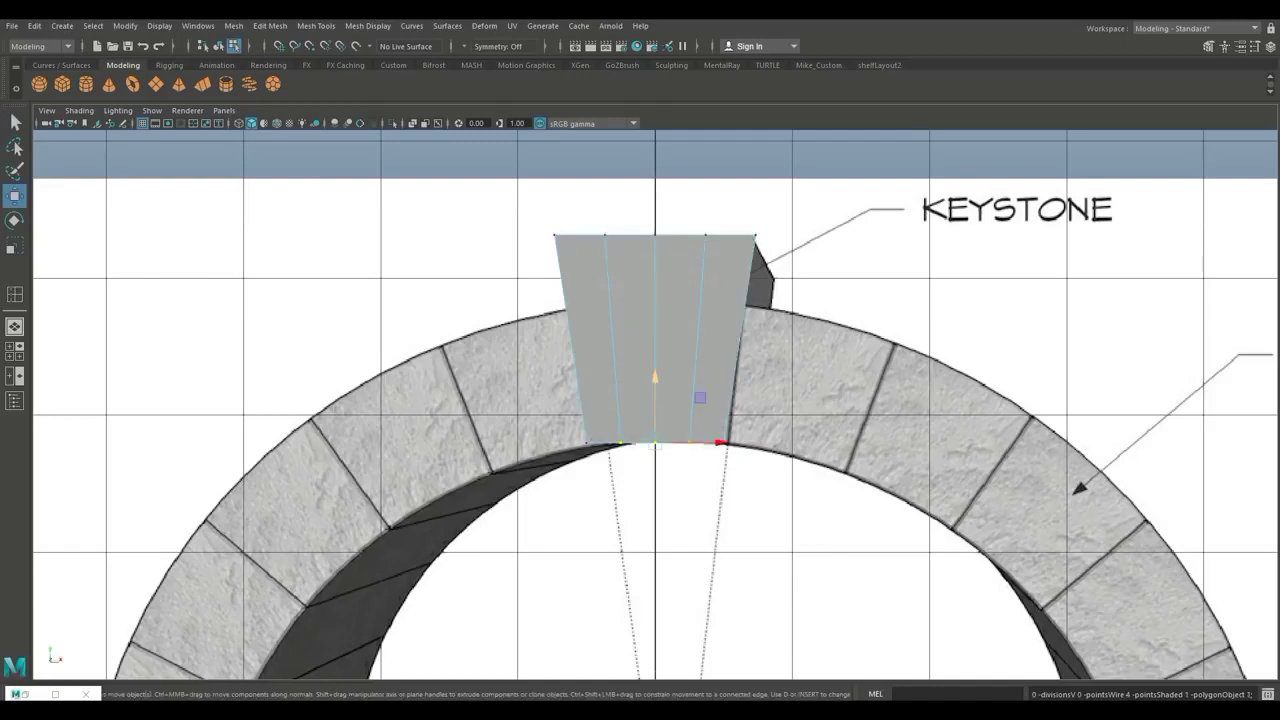
pyautogui.moveTo(655, 377); pyautogui.dragTo(655, 369)
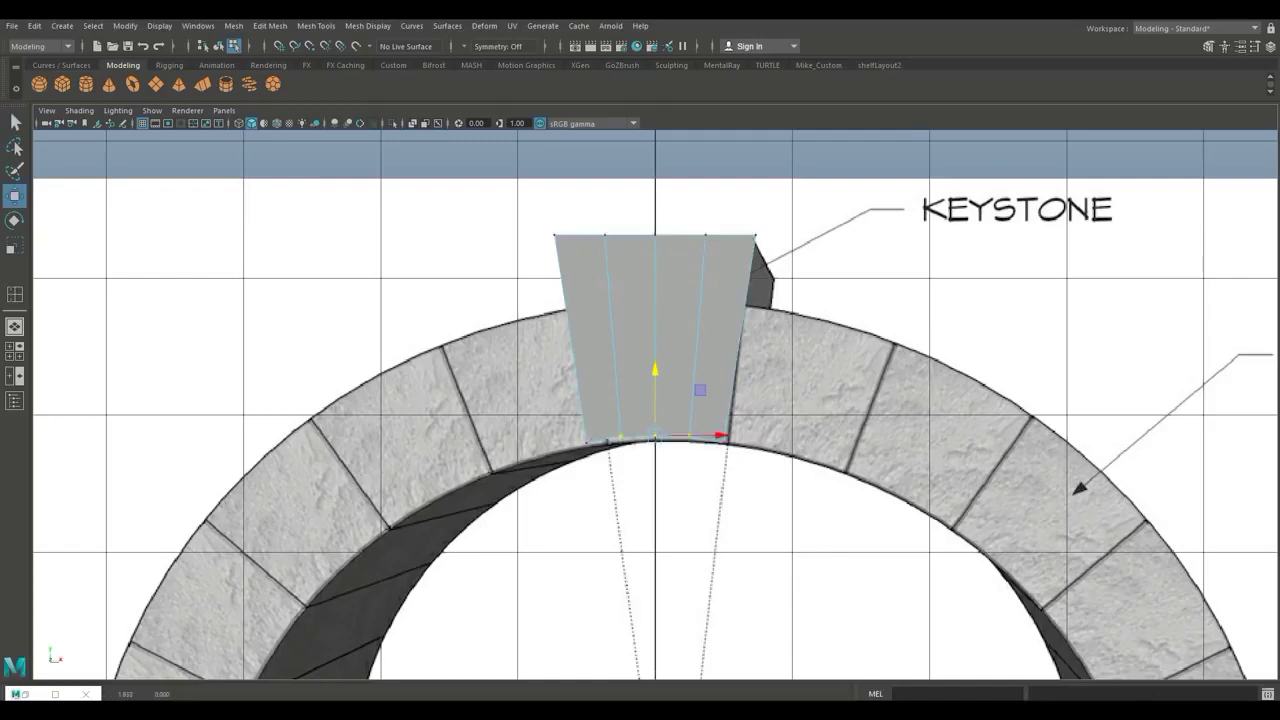
# Delete the keystone block as a whole object.
pyautogui.scroll(-5, 655, 369)
pyautogui.scroll(-2, 656, 406)
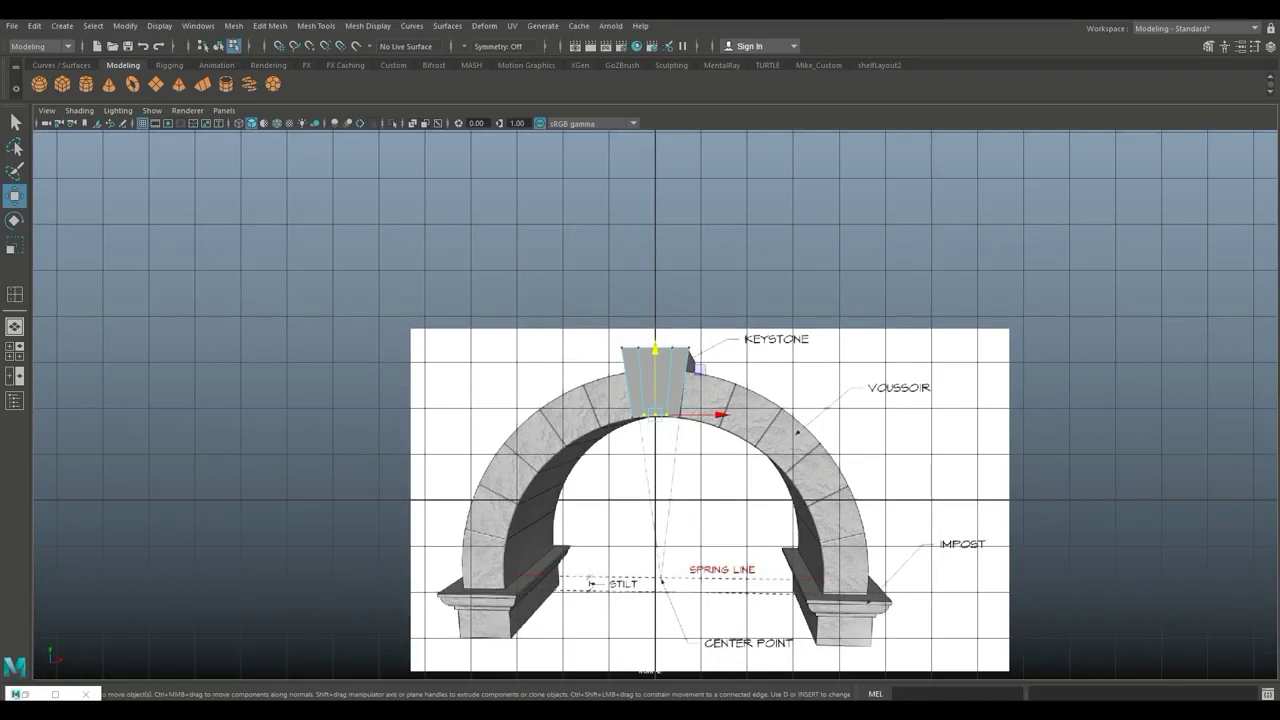
pyautogui.moveTo(638, 313); pyautogui.dragTo(700, 295, button='right')
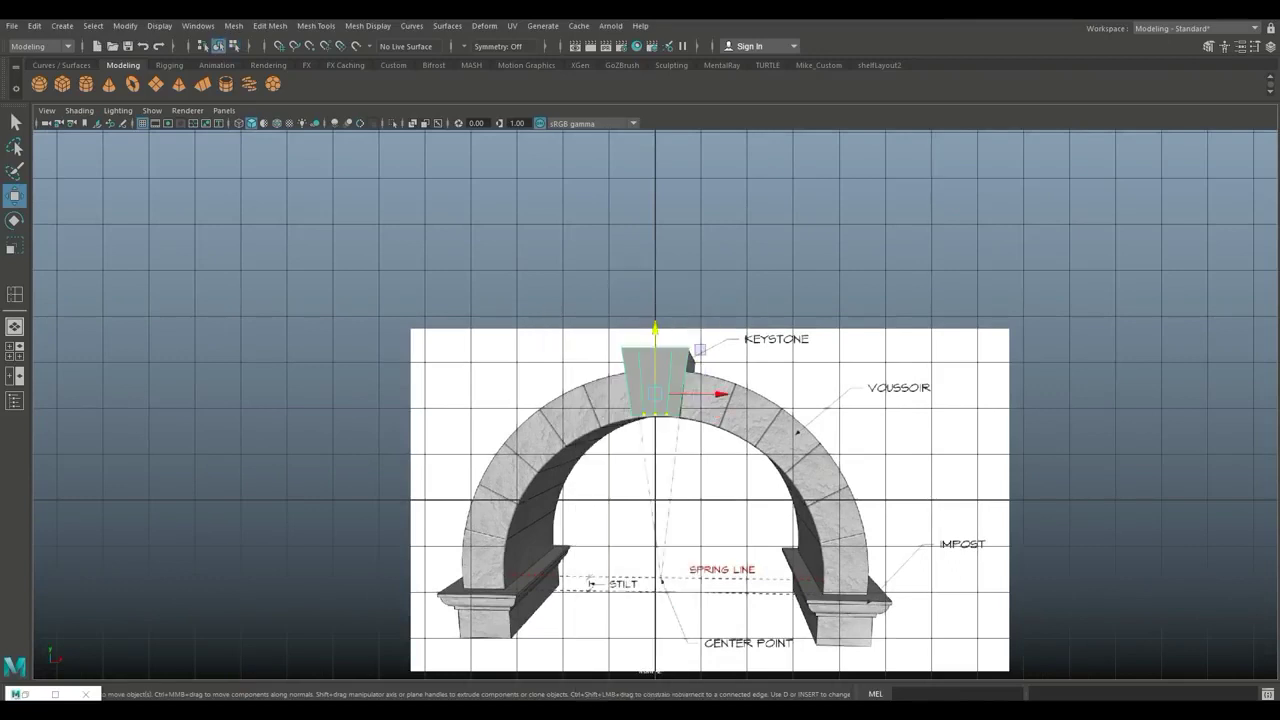
pyautogui.press('Delete')
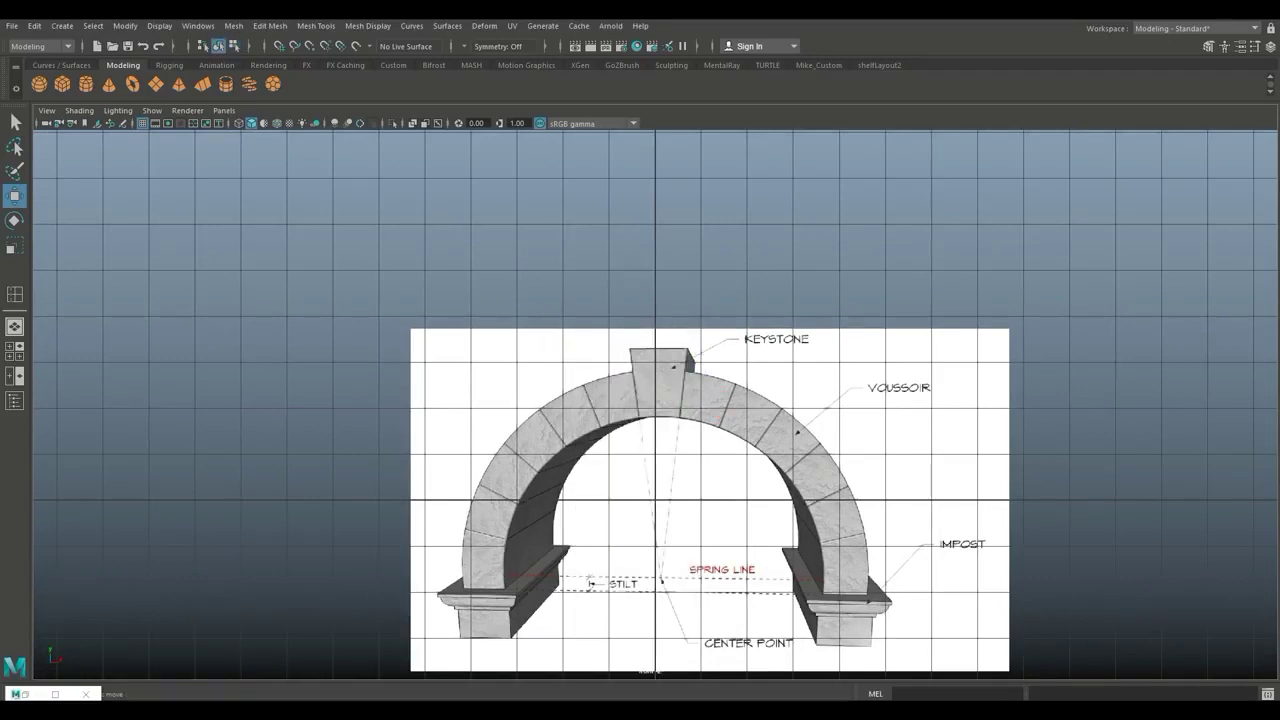
# Study the overall arch shape and its separate stones on the reference image in perspective.
pyautogui.press('space')
pyautogui.press('space')
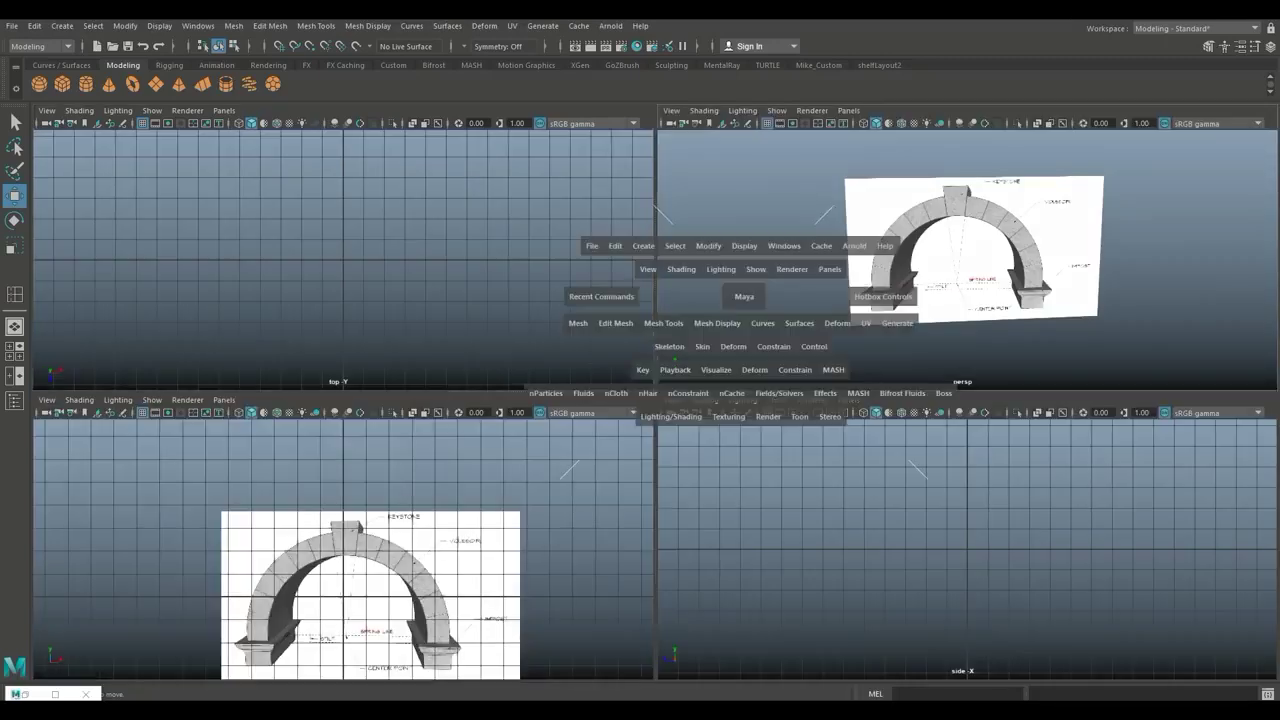
pyautogui.scroll(3, 655, 400)
pyautogui.moveTo(655, 400)
pyautogui.keyDown('alt'); pyautogui.mouseDown()
pyautogui.moveTo(595, 470)
pyautogui.moveTo(645, 445)
pyautogui.moveTo(658, 415)
pyautogui.mouseUp(); pyautogui.keyUp('alt')
pyautogui.scroll(3, 655, 400)
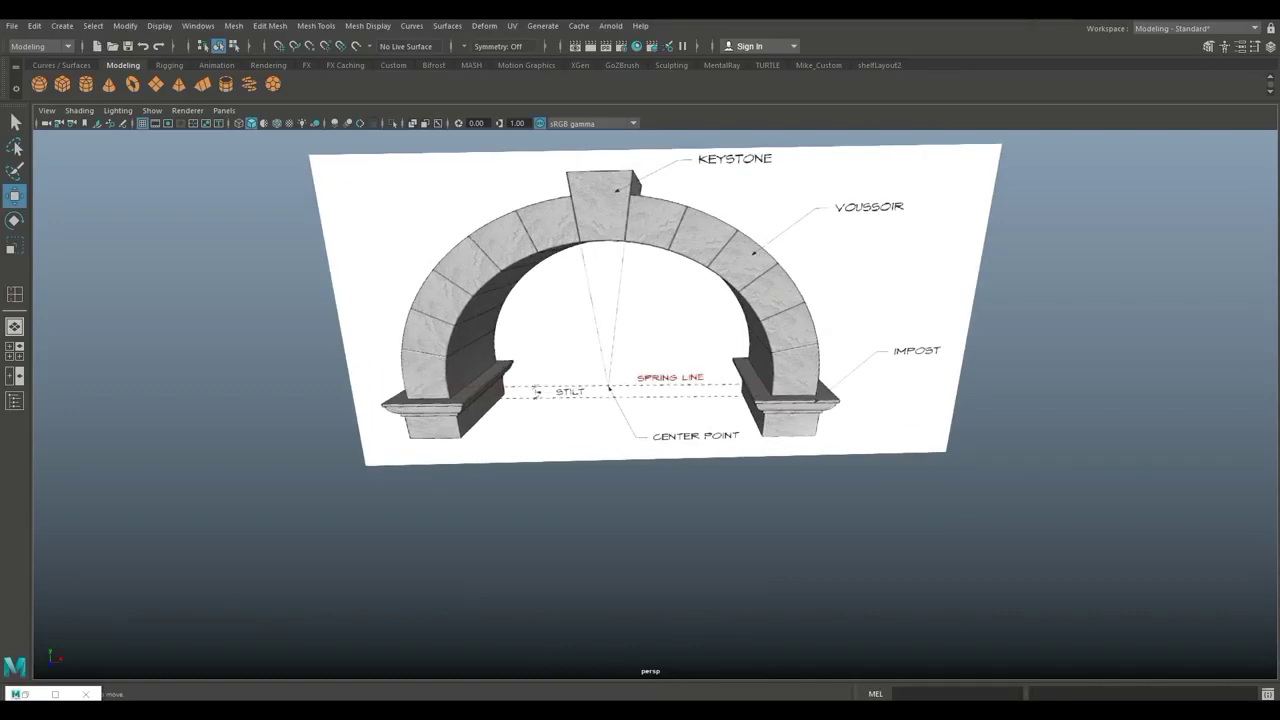
pyautogui.keyDown('alt'); pyautogui.moveTo(655, 400); pyautogui.dragTo(699, 443, button='middle'); pyautogui.keyUp('alt')
pyautogui.keyDown('alt'); pyautogui.moveTo(699, 443); pyautogui.dragTo(663, 417); pyautogui.keyUp('alt')
pyautogui.keyDown('alt'); pyautogui.moveTo(663, 417); pyautogui.dragTo(483, 351, button='middle'); pyautogui.keyUp('alt')
pyautogui.keyDown('alt'); pyautogui.moveTo(620, 390); pyautogui.dragTo(530, 390, button='right'); pyautogui.keyUp('alt')
pyautogui.keyDown('alt'); pyautogui.moveTo(530, 390); pyautogui.dragTo(610, 386); pyautogui.keyUp('alt')
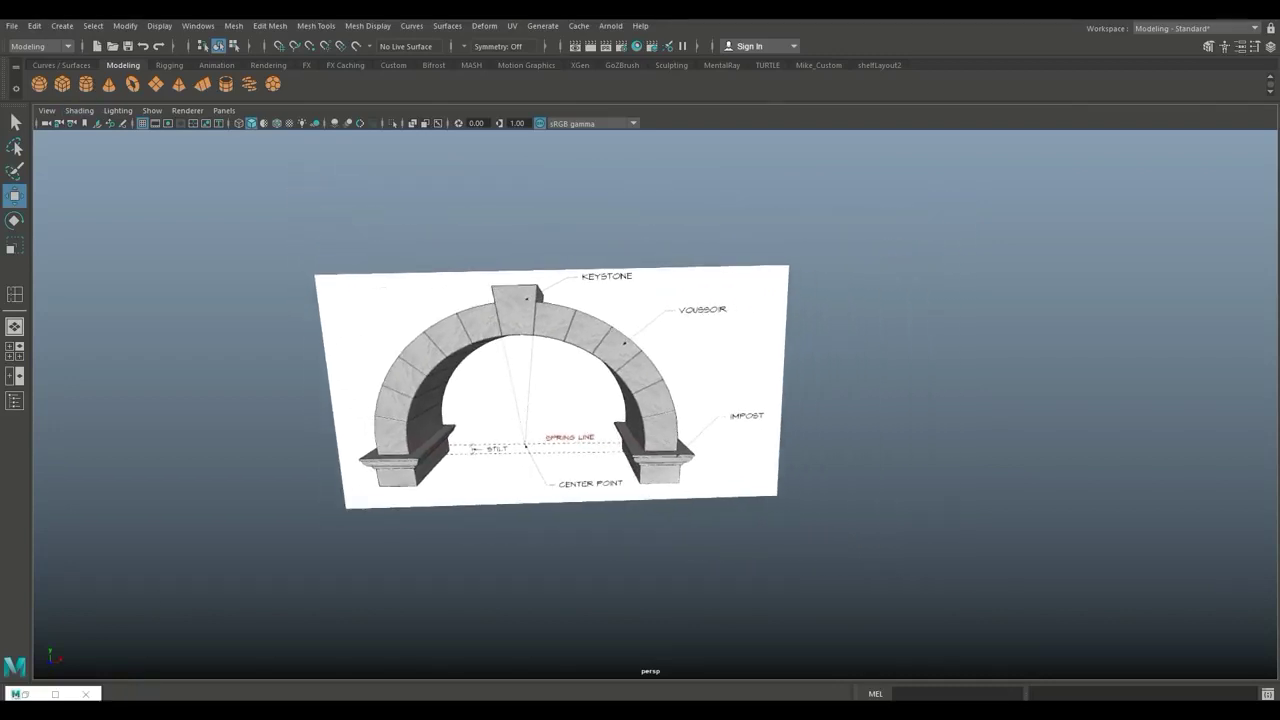
# Create a new polygon cube in front of the reference image, scale it to about twice its height, and widen it.
pyautogui.click(62, 84)
pyautogui.keyDown('alt'); pyautogui.moveTo(620, 390); pyautogui.dragTo(530, 390, button='right'); pyautogui.keyUp('alt')
pyautogui.keyDown('alt'); pyautogui.moveTo(560, 400); pyautogui.dragTo(588, 365, button='middle'); pyautogui.keyUp('alt')
pyautogui.keyDown('alt'); pyautogui.moveTo(588, 375); pyautogui.dragTo(626, 358); pyautogui.keyUp('alt')
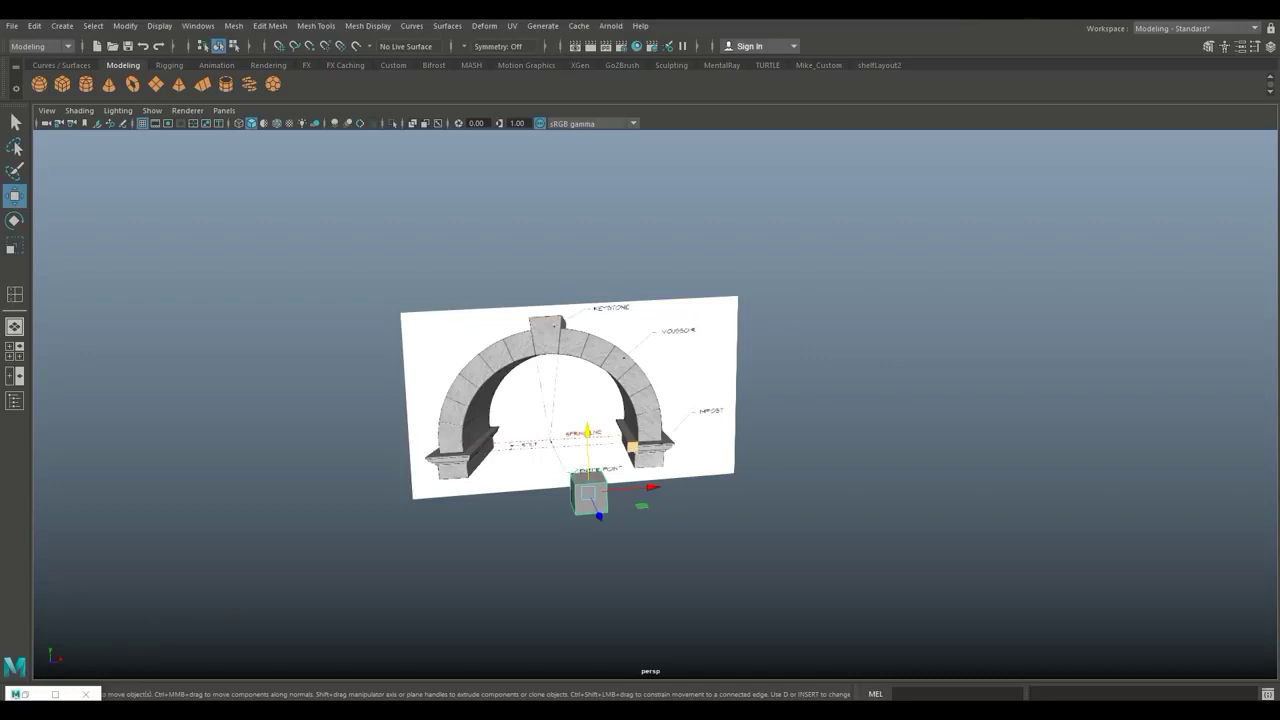
pyautogui.press('r')
pyautogui.moveTo(587, 437); pyautogui.dragTo(587, 360)
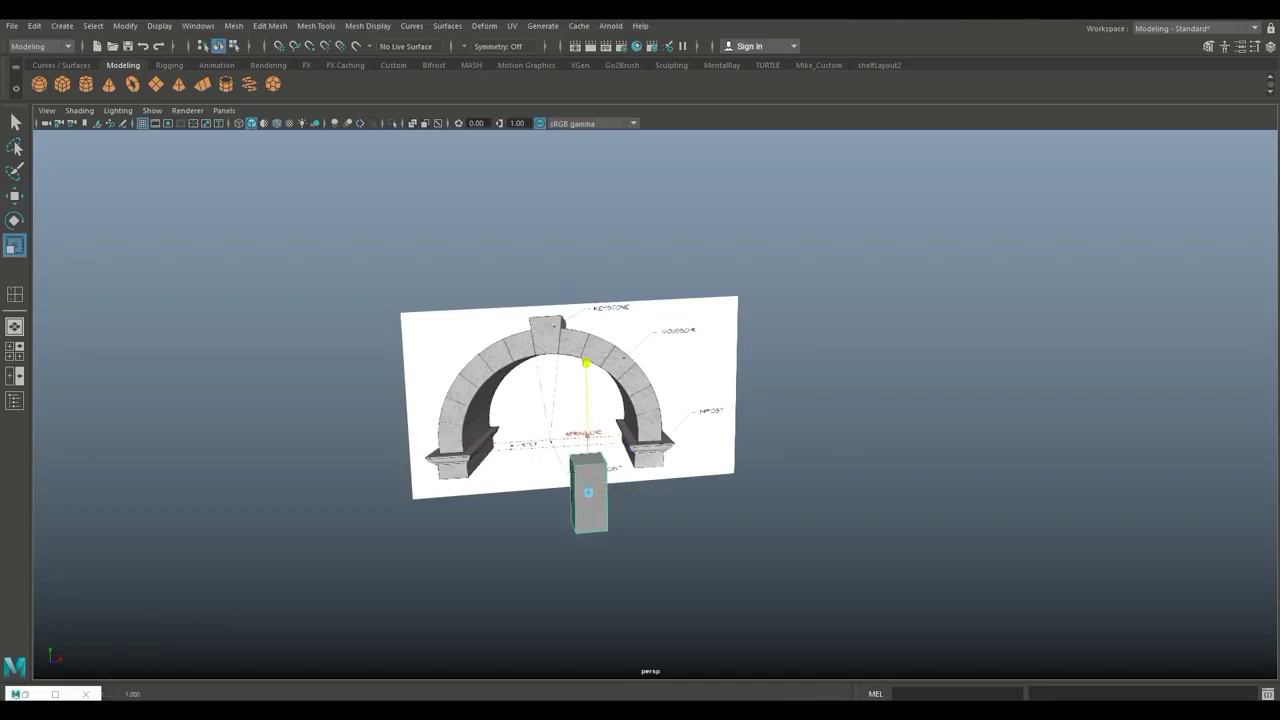
pyautogui.moveTo(647, 488); pyautogui.dragTo(660, 461)
# Scale the new block's upper vertices outward along its width to form a tapered keystone shape.
pyautogui.scroll(2, 675, 486)
pyautogui.scroll(1, 675, 486)
pyautogui.moveTo(528, 313); pyautogui.dragTo(474, 314, button='right')
pyautogui.moveTo(462, 432); pyautogui.dragTo(636, 473)
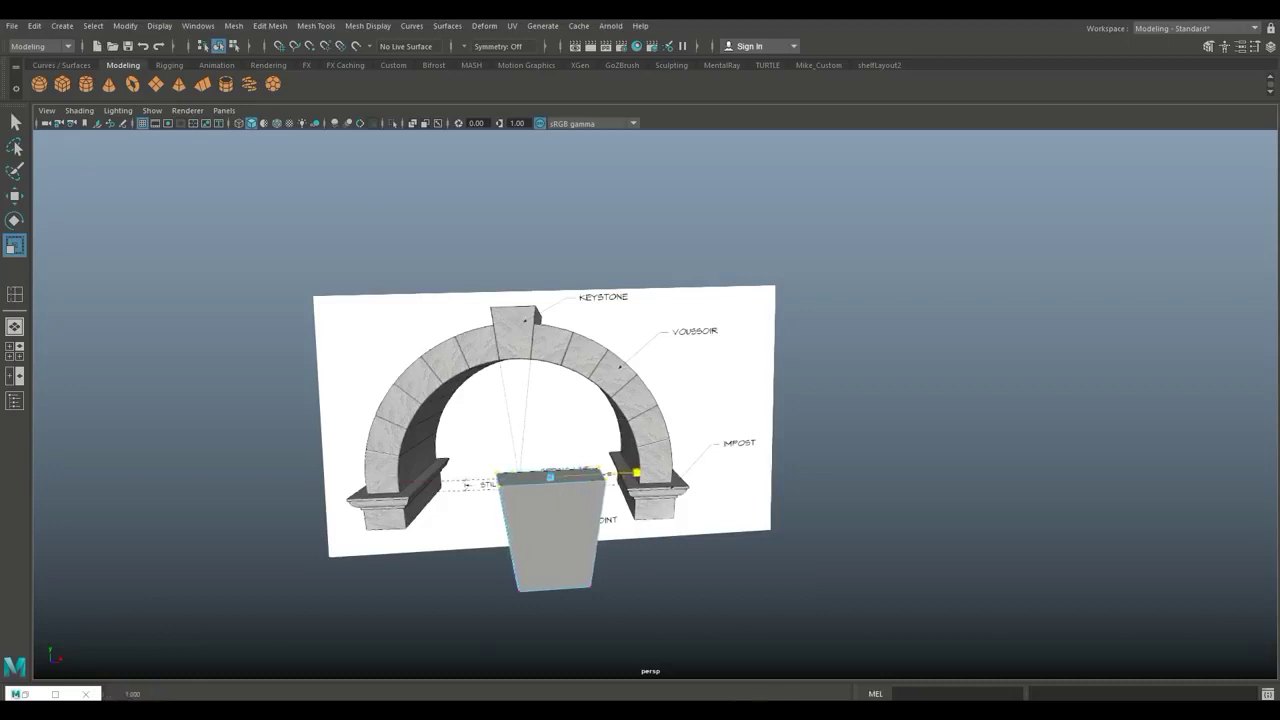
# Insert a horizontal edge loop around the keystone block about a third of the way down, using equal distance from edge.
pyautogui.click(690, 400)
pyautogui.keyDown('alt'); pyautogui.moveTo(690, 400); pyautogui.dragTo(715, 322, button='middle'); pyautogui.keyUp('alt')
pyautogui.moveTo(700, 370)
pyautogui.keyDown('alt'); pyautogui.mouseDown()
pyautogui.moveTo(680, 408)
pyautogui.moveTo(691, 384)
pyautogui.mouseUp(); pyautogui.keyUp('alt')
pyautogui.keyDown('alt'); pyautogui.moveTo(691, 384); pyautogui.dragTo(697, 447, button='middle'); pyautogui.keyUp('alt')
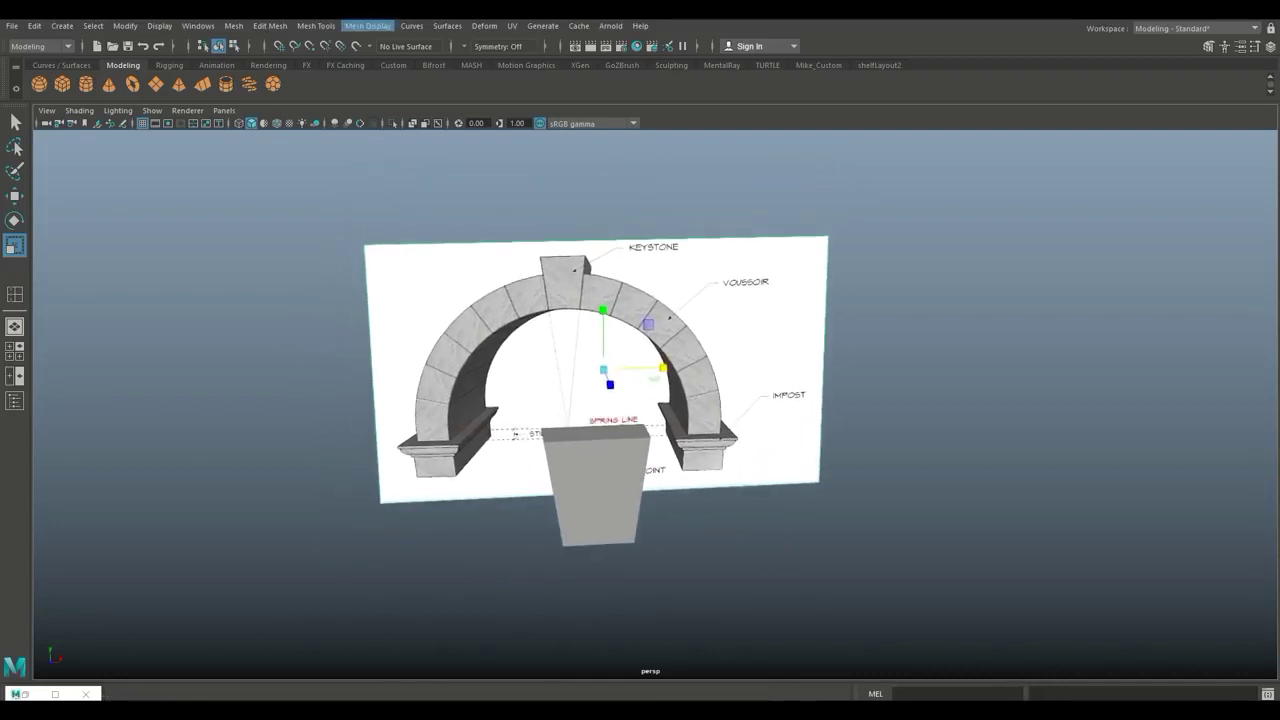
pyautogui.click(316, 26)
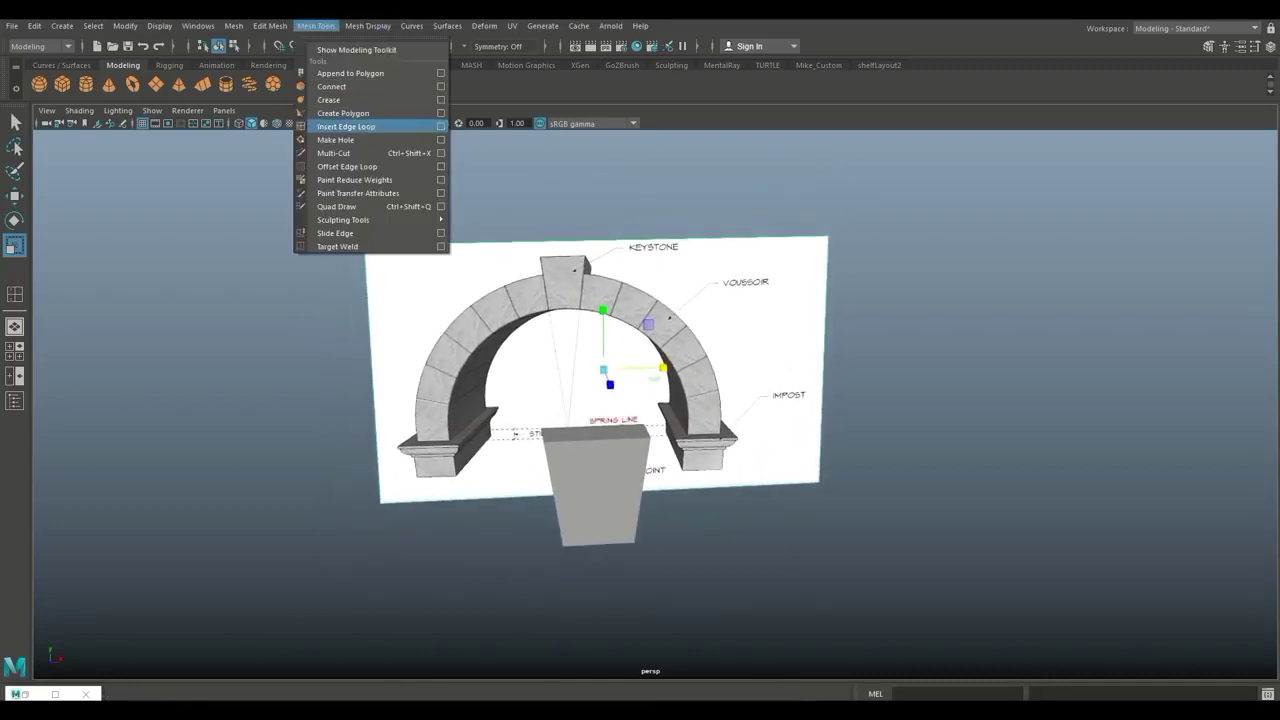
pyautogui.click(346, 126)
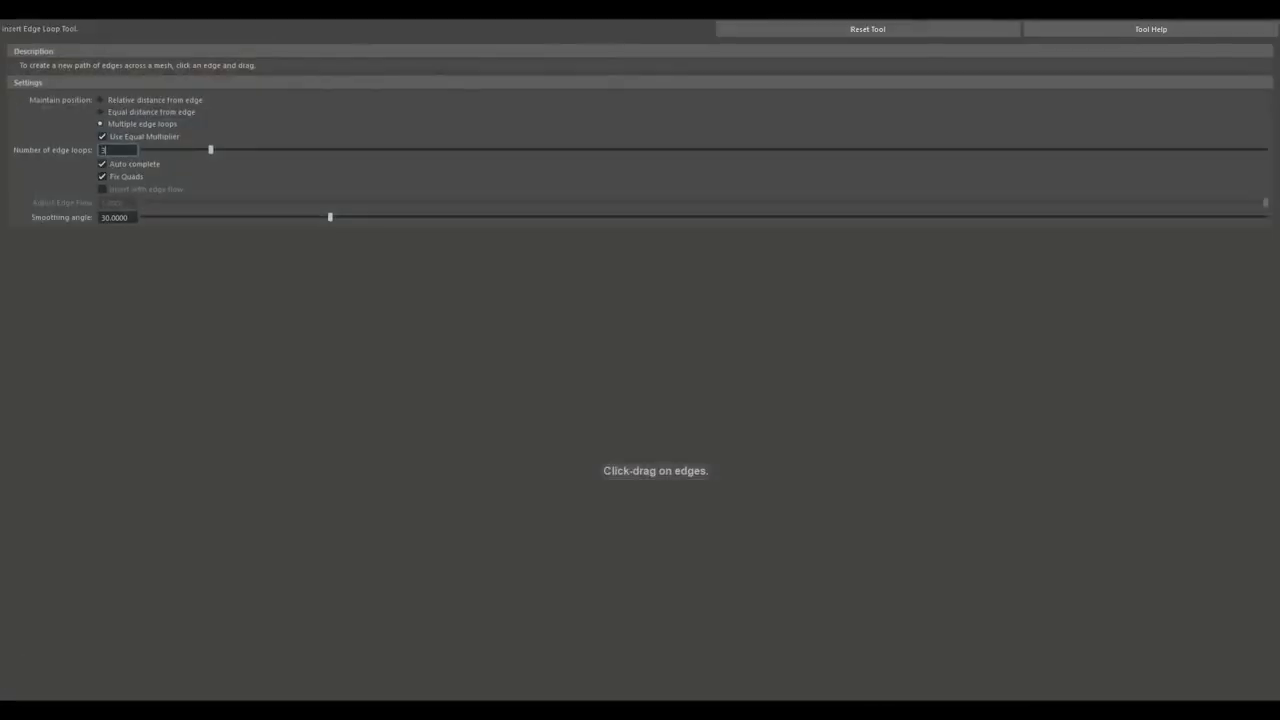
pyautogui.click(101, 112)
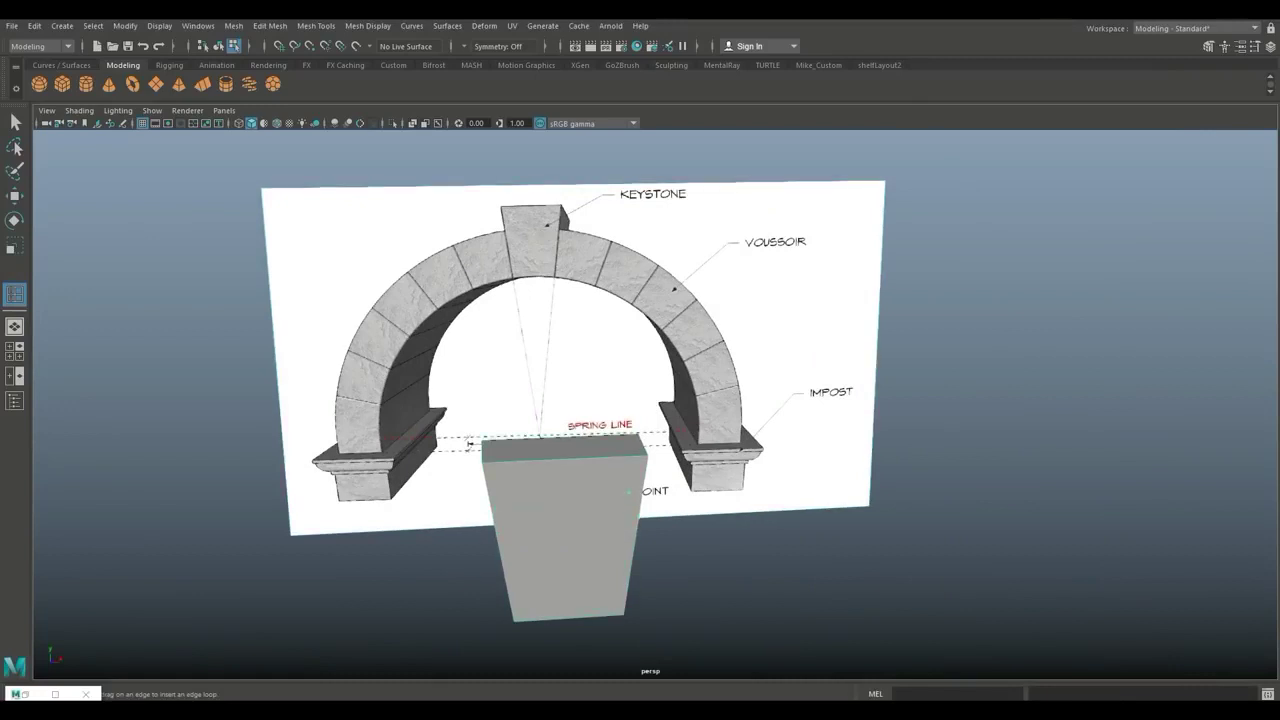
pyautogui.click(640, 510)
pyautogui.press('q')
pyautogui.scroll(-5, 640, 460)
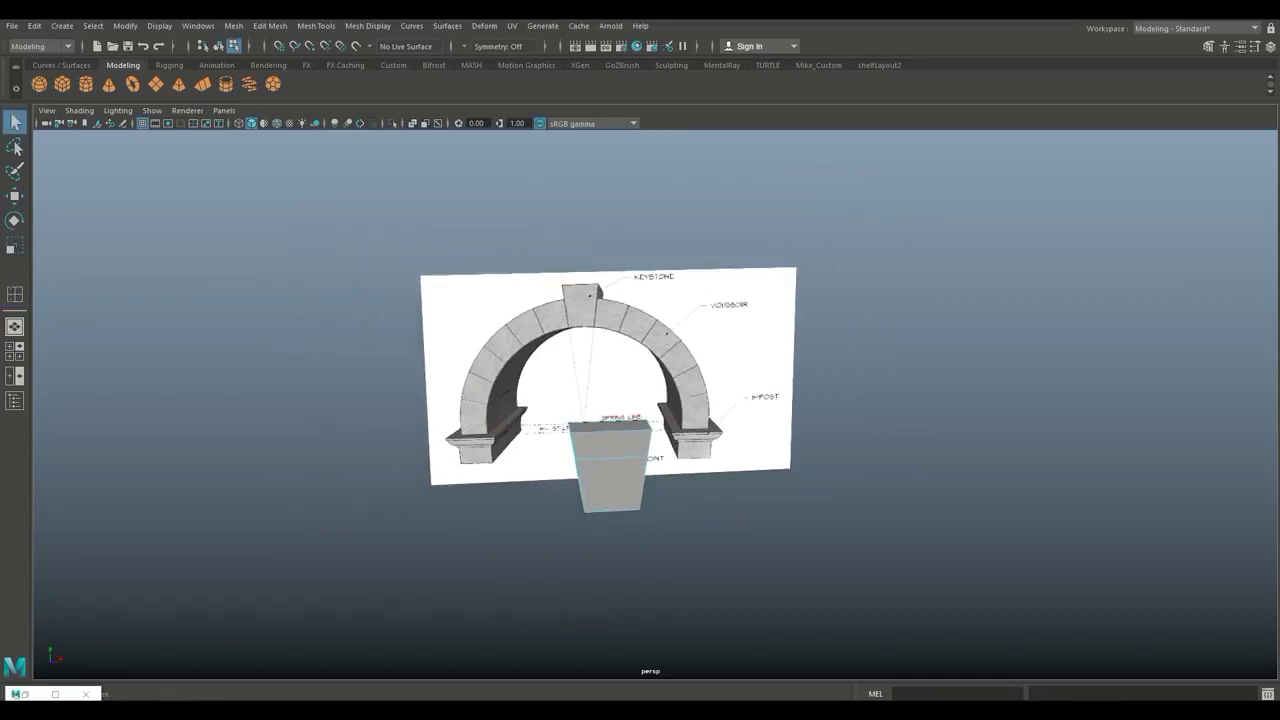
# Extrude the keystone's lower right side face and pull it far outward along X to form a long straight bar.
pyautogui.keyDown('alt'); pyautogui.moveTo(680, 480); pyautogui.dragTo(590, 467); pyautogui.keyUp('alt')
pyautogui.moveTo(588, 467); pyautogui.dragTo(597, 350, button='right')
pyautogui.scroll(4, 580, 470)
pyautogui.click(557, 508)
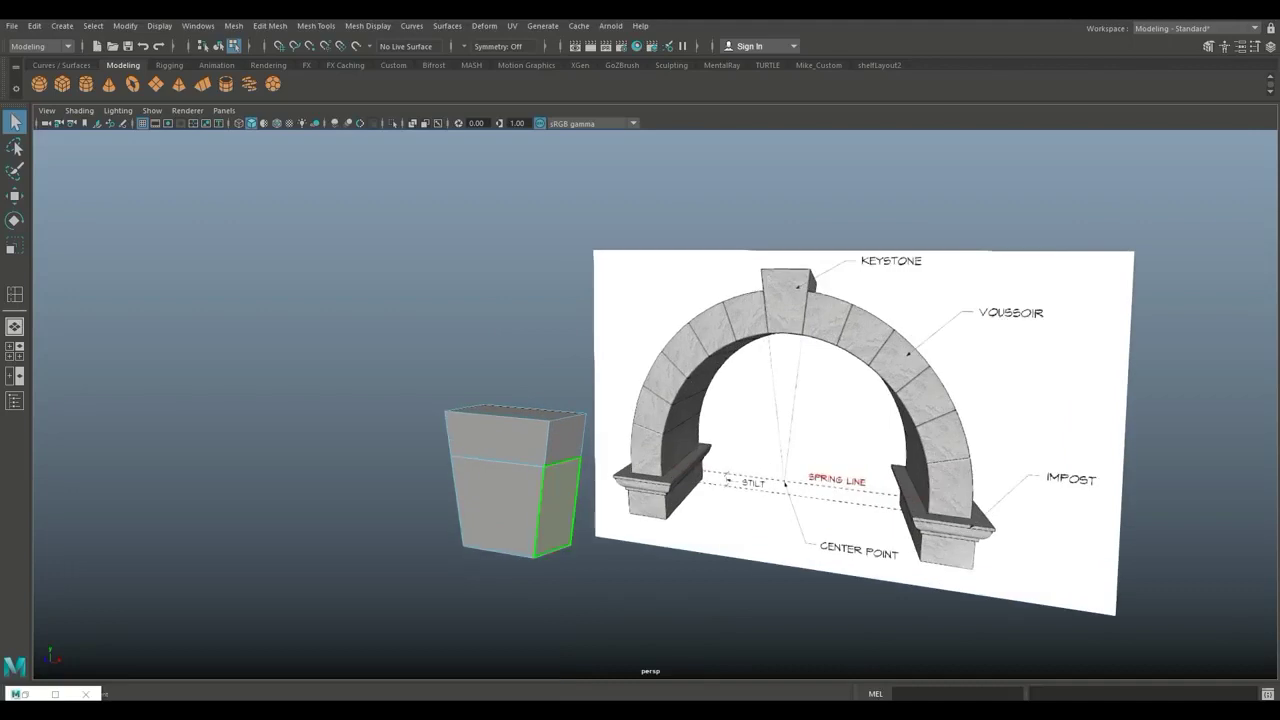
pyautogui.scroll(-4, 557, 508)
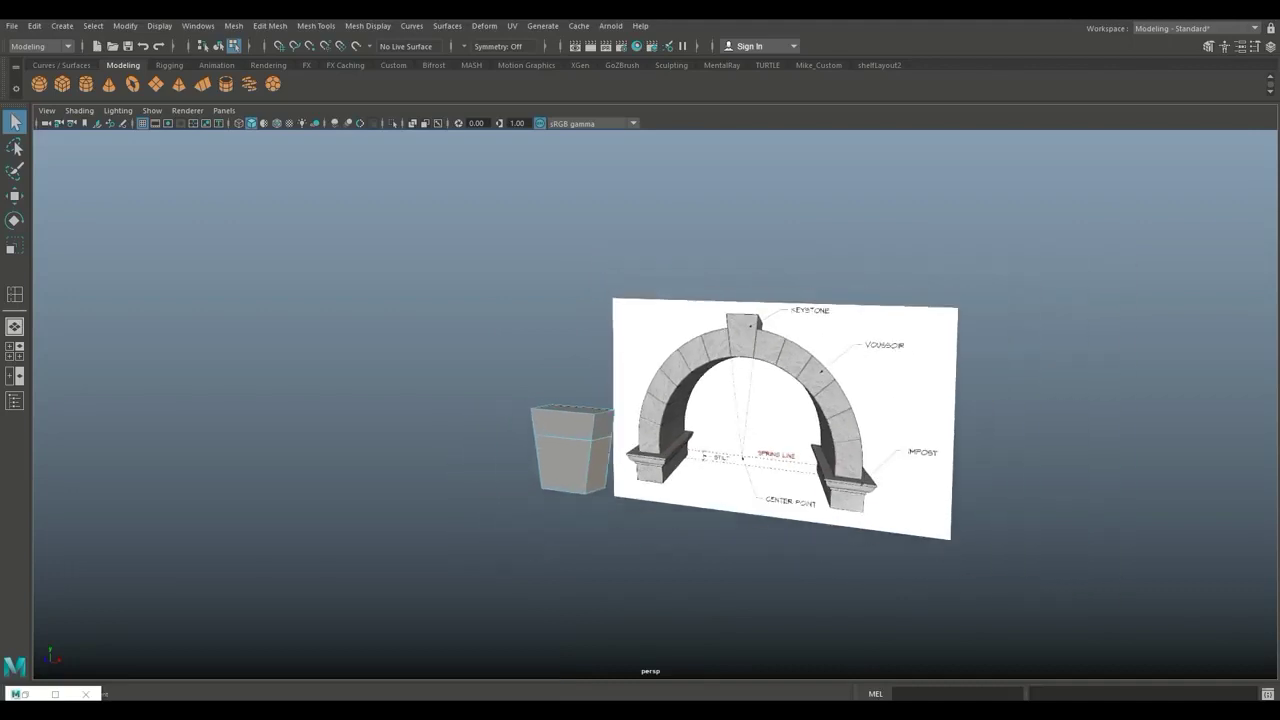
pyautogui.hotkey('ctrl', 'e')
pyautogui.press('w')
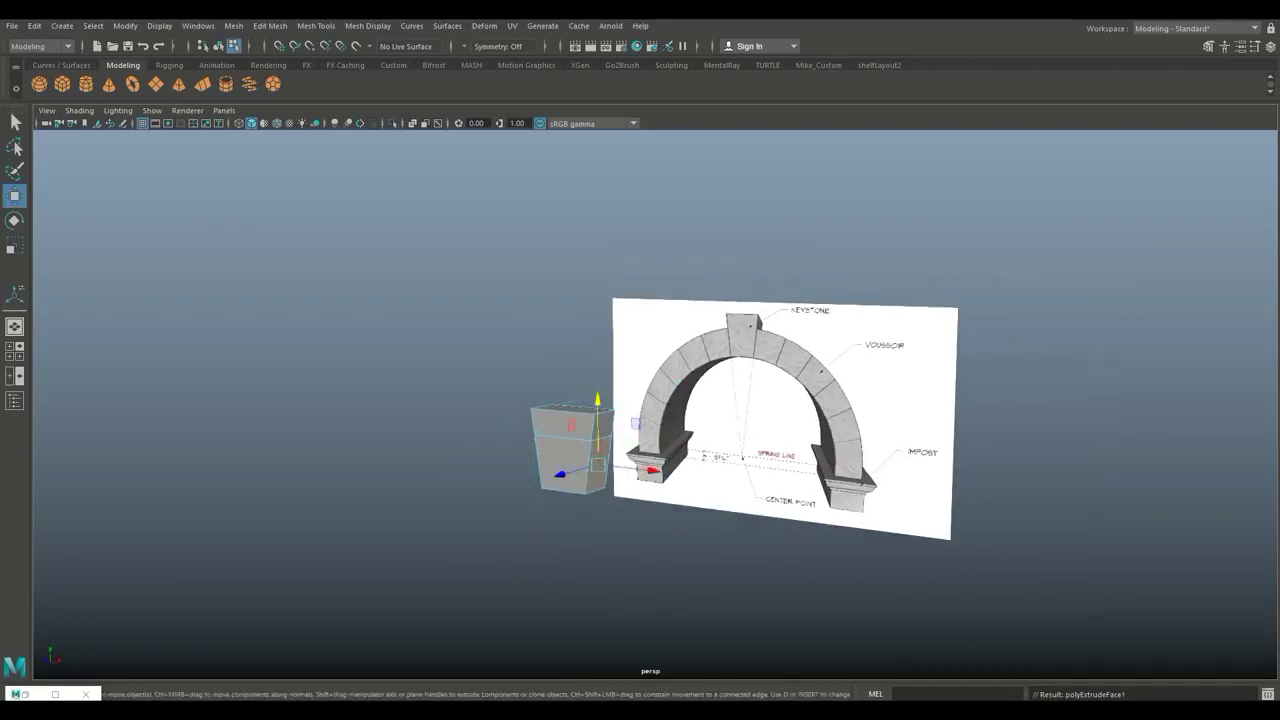
pyautogui.moveTo(652, 470); pyautogui.dragTo(1112, 523)
pyautogui.scroll(-4, 795, 426)
pyautogui.scroll(3, 795, 426)
pyautogui.keyDown('alt'); pyautogui.moveTo(760, 450); pyautogui.dragTo(872, 458); pyautogui.keyUp('alt')
pyautogui.keyDown('alt'); pyautogui.moveTo(872, 458); pyautogui.dragTo(778, 477, button='middle'); pyautogui.keyUp('alt')
pyautogui.keyDown('alt'); pyautogui.moveTo(778, 477); pyautogui.dragTo(721, 465); pyautogui.keyUp('alt')
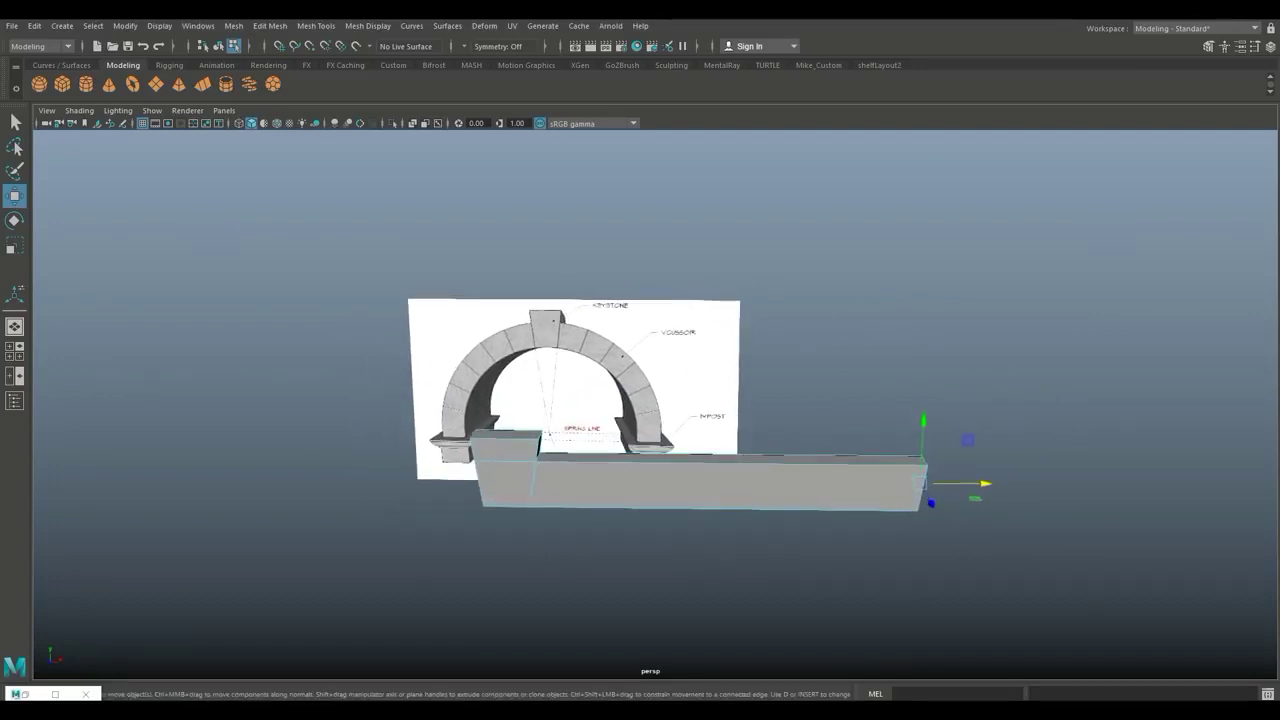
# In the front view, snap the bar's upper and lower end vertices to the same vertical grid line to square off its end.
pyautogui.press('space')
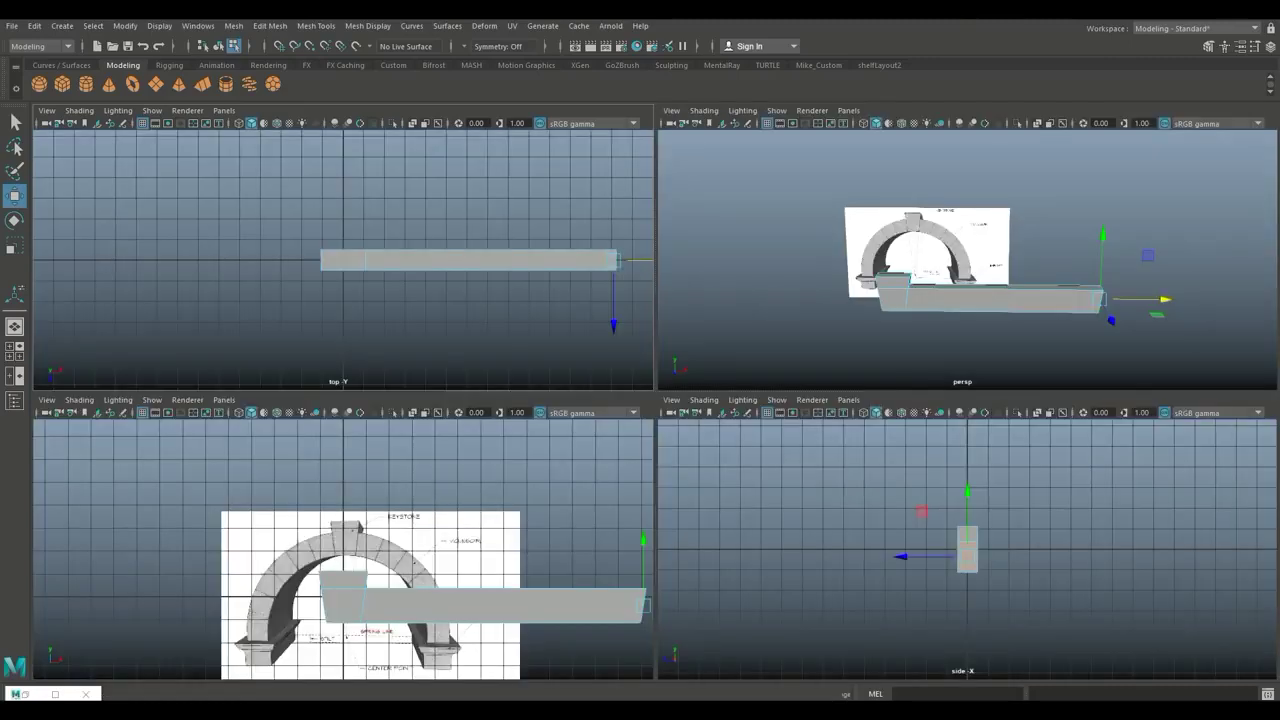
pyautogui.press('space')
pyautogui.keyDown('alt'); pyautogui.moveTo(1010, 505); pyautogui.dragTo(606, 468, button='middle'); pyautogui.keyUp('alt')
pyautogui.keyDown('alt'); pyautogui.moveTo(606, 468); pyautogui.dragTo(670, 478, button='right'); pyautogui.keyUp('alt')
pyautogui.keyDown('alt'); pyautogui.moveTo(670, 478); pyautogui.dragTo(631, 423, button='middle'); pyautogui.keyUp('alt')
pyautogui.keyDown('alt'); pyautogui.moveTo(631, 423); pyautogui.dragTo(668, 423, button='right'); pyautogui.keyUp('alt')
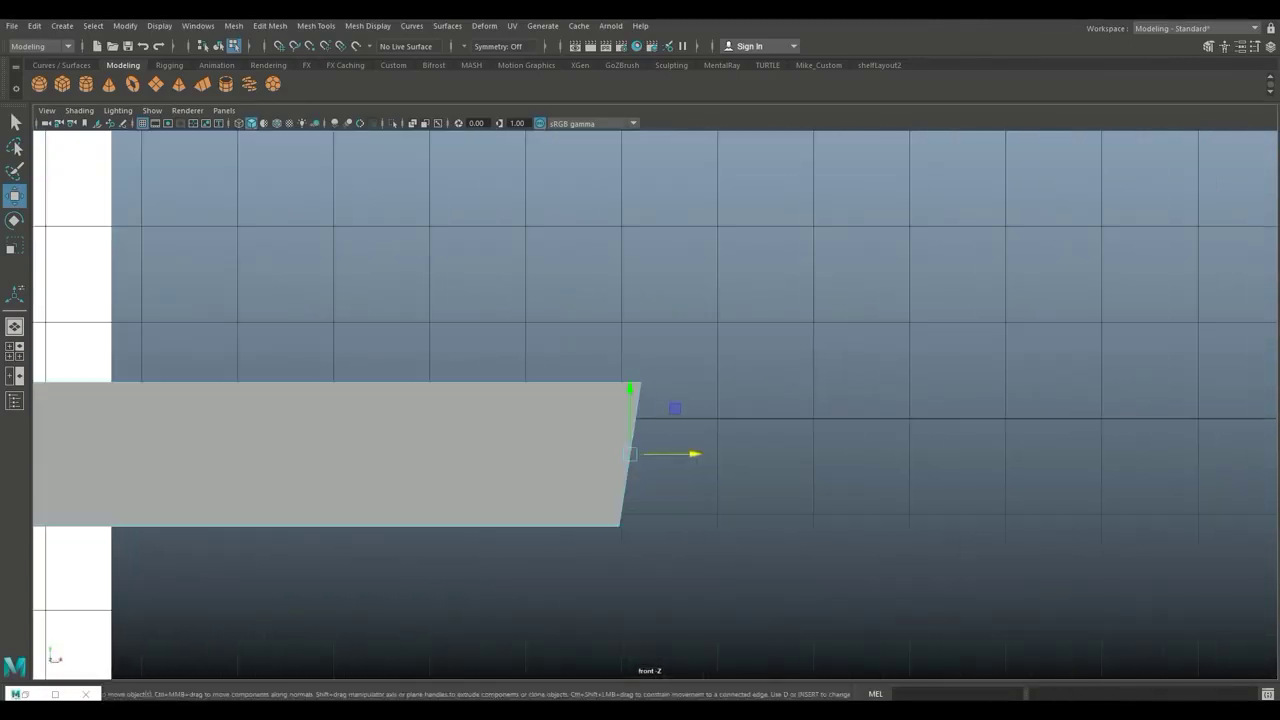
pyautogui.moveTo(640, 312); pyautogui.dragTo(578, 313, button='right')
pyautogui.moveTo(642, 383); pyautogui.dragTo(686, 381)
pyautogui.press('x')
pyautogui.moveTo(598, 507); pyautogui.dragTo(680, 526)
pyautogui.press('x')
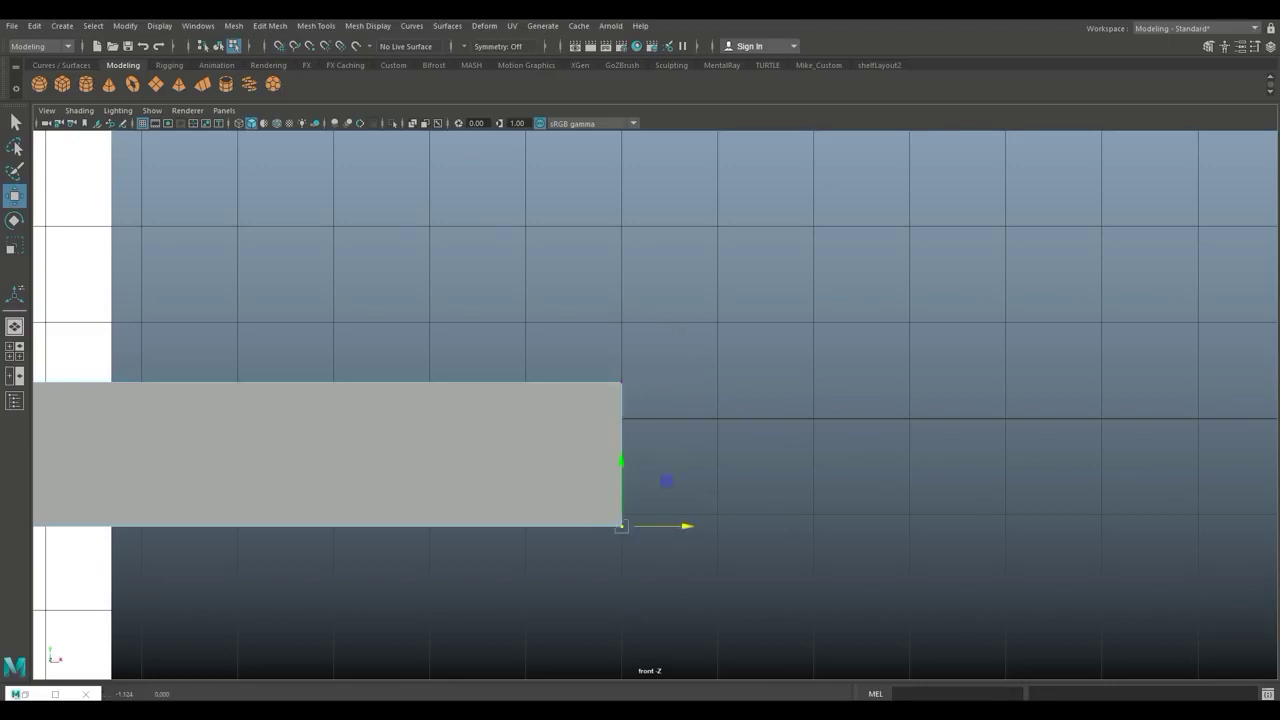
# Insert 6 evenly spaced edge loops along the bar using the multiple edge loops option.
pyautogui.scroll(-8, 682, 526)
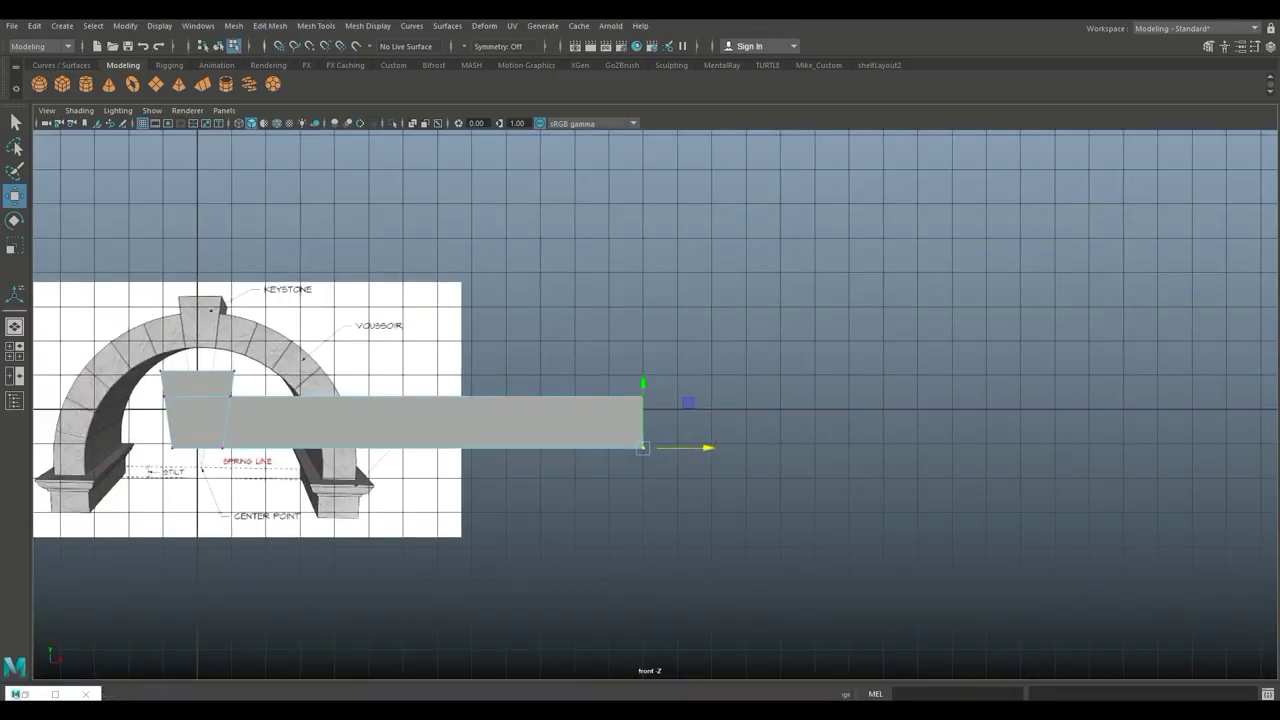
pyautogui.click(270, 25)
pyautogui.moveTo(316, 25)
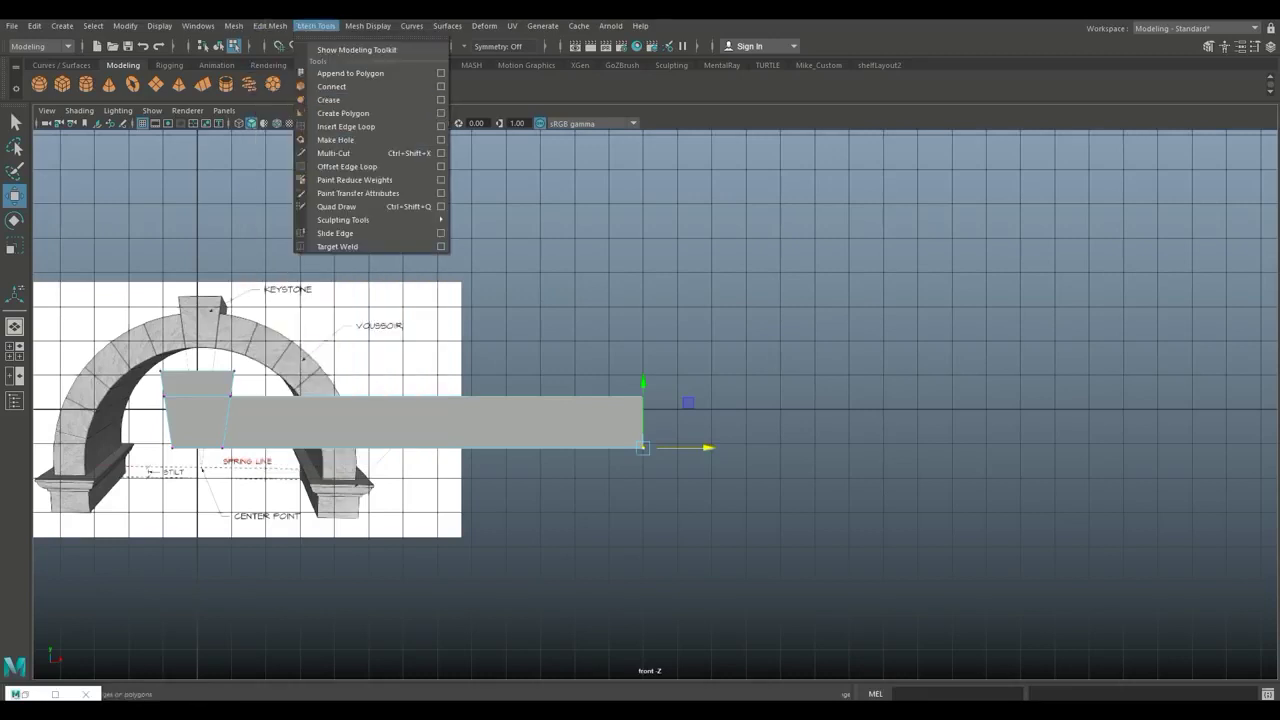
pyautogui.click(440, 127)
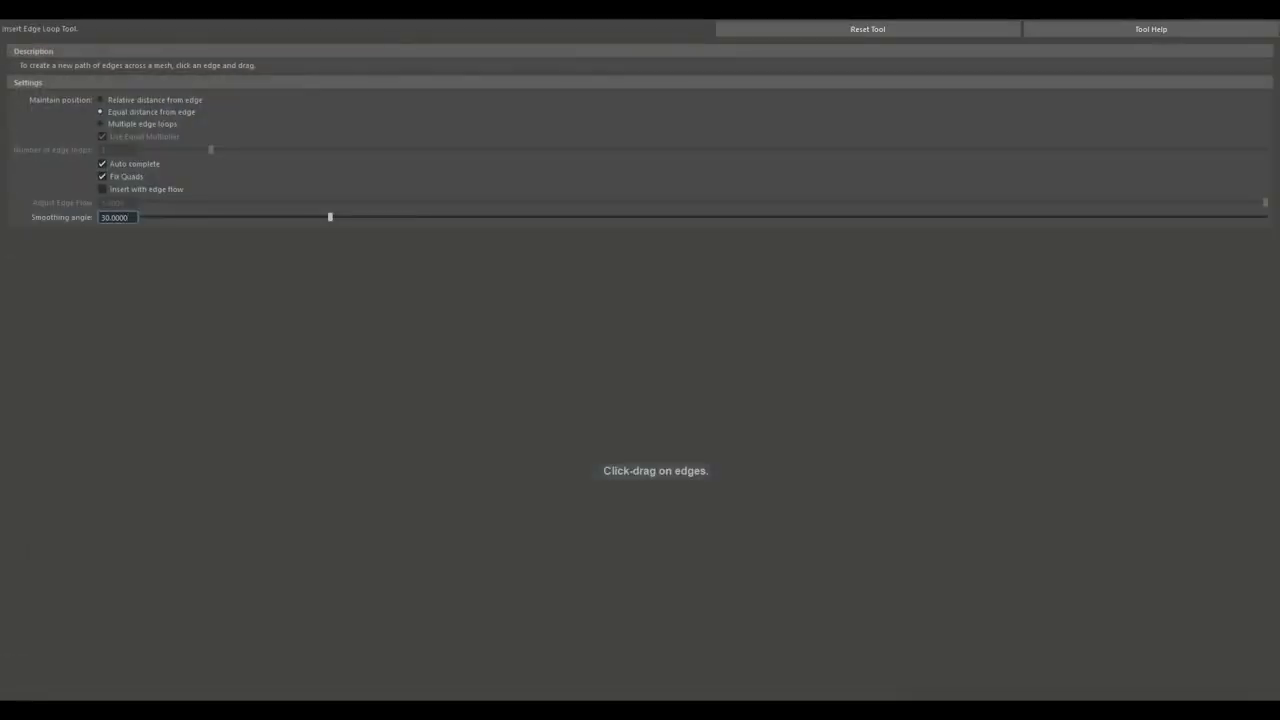
pyautogui.click(101, 124)
pyautogui.doubleClick(106, 150)
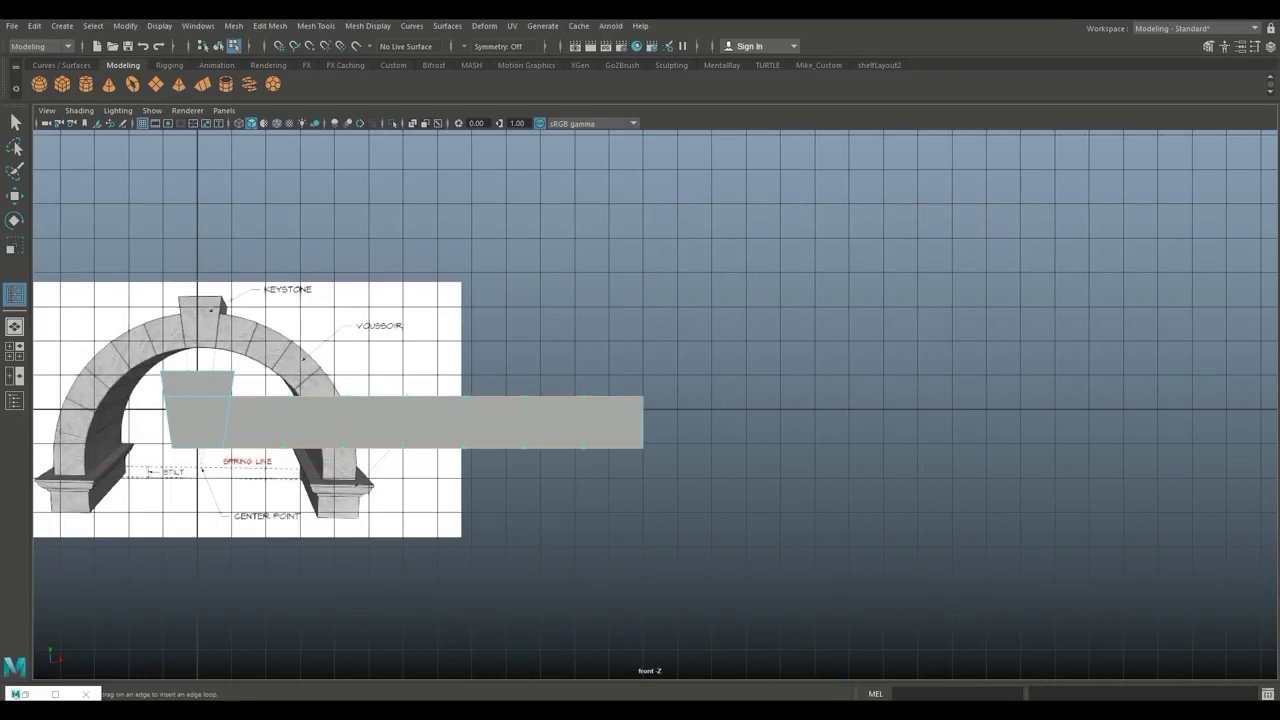
pyautogui.click(437, 397)
pyautogui.keyDown('alt'); pyautogui.moveTo(437, 397); pyautogui.dragTo(622, 372, button='middle'); pyautogui.keyUp('alt')
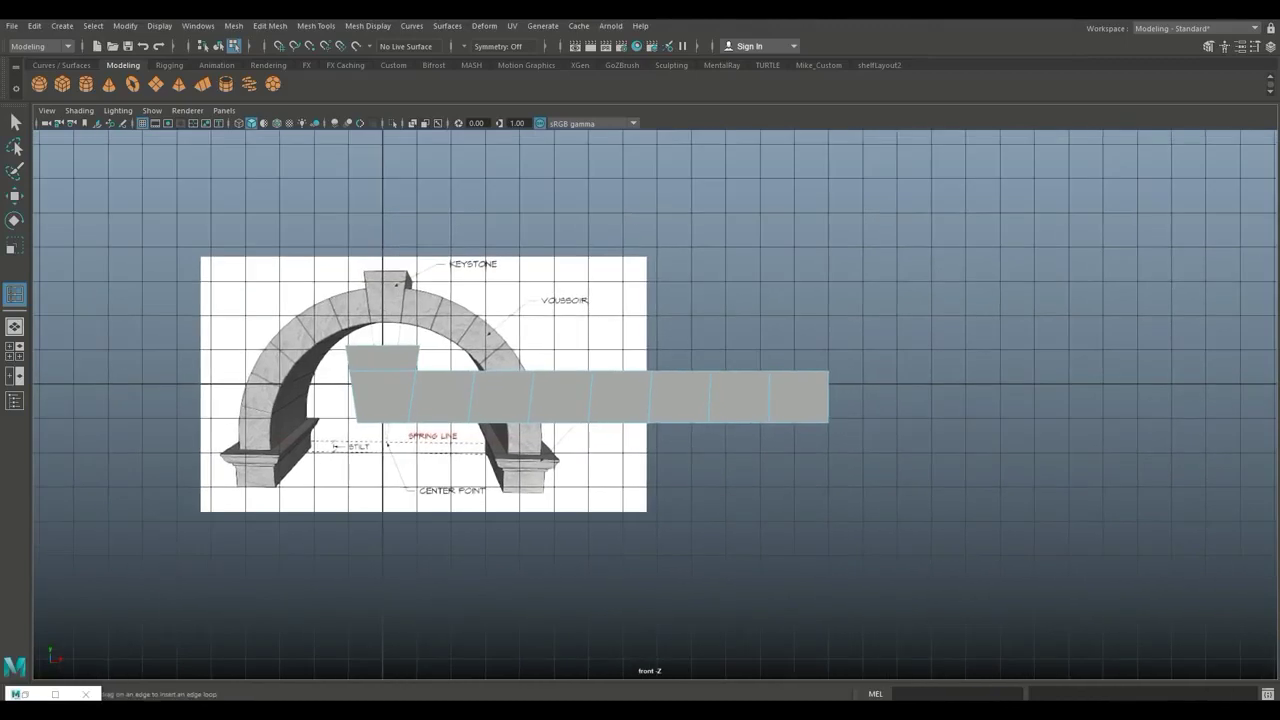
# Shift the lower vertices of the slanted divisions slightly outward along the bar to make their edges more vertical.
pyautogui.press('q')
pyautogui.moveTo(502, 408); pyautogui.dragTo(438, 312, button='right')
pyautogui.moveTo(635, 452); pyautogui.dragTo(728, 467)
pyautogui.press('w')
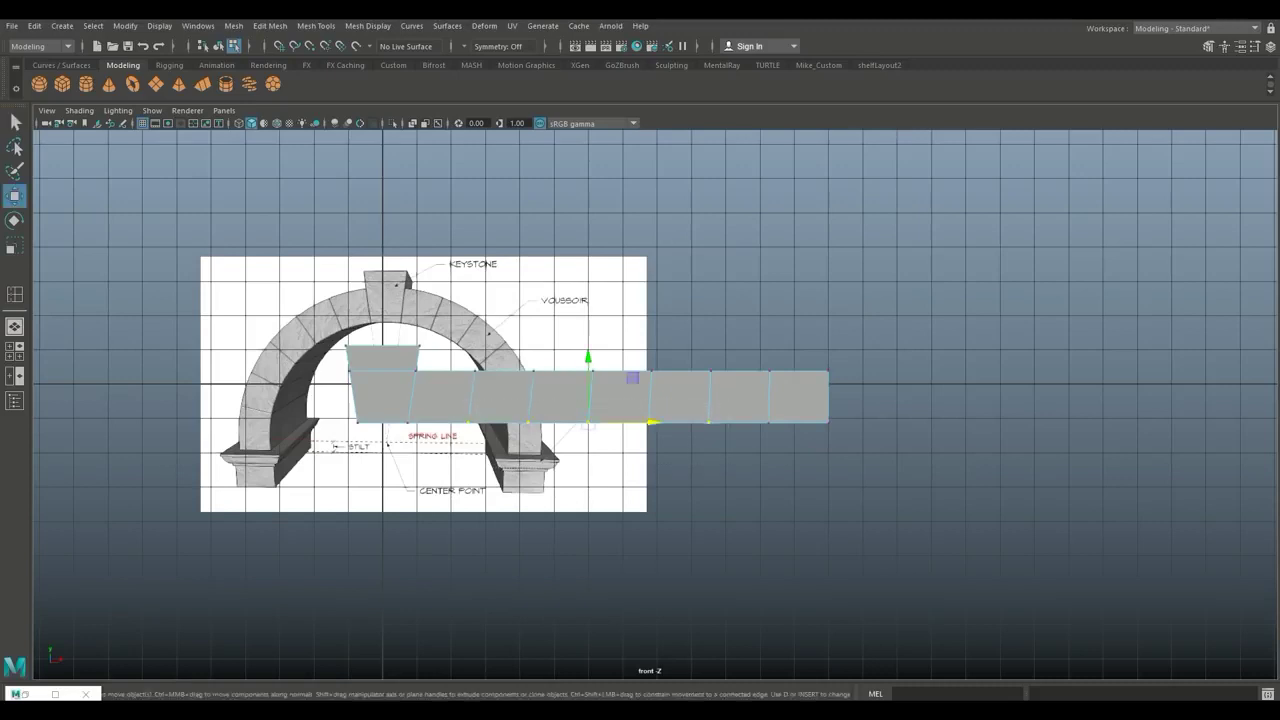
pyautogui.moveTo(652, 422); pyautogui.dragTo(655, 422)
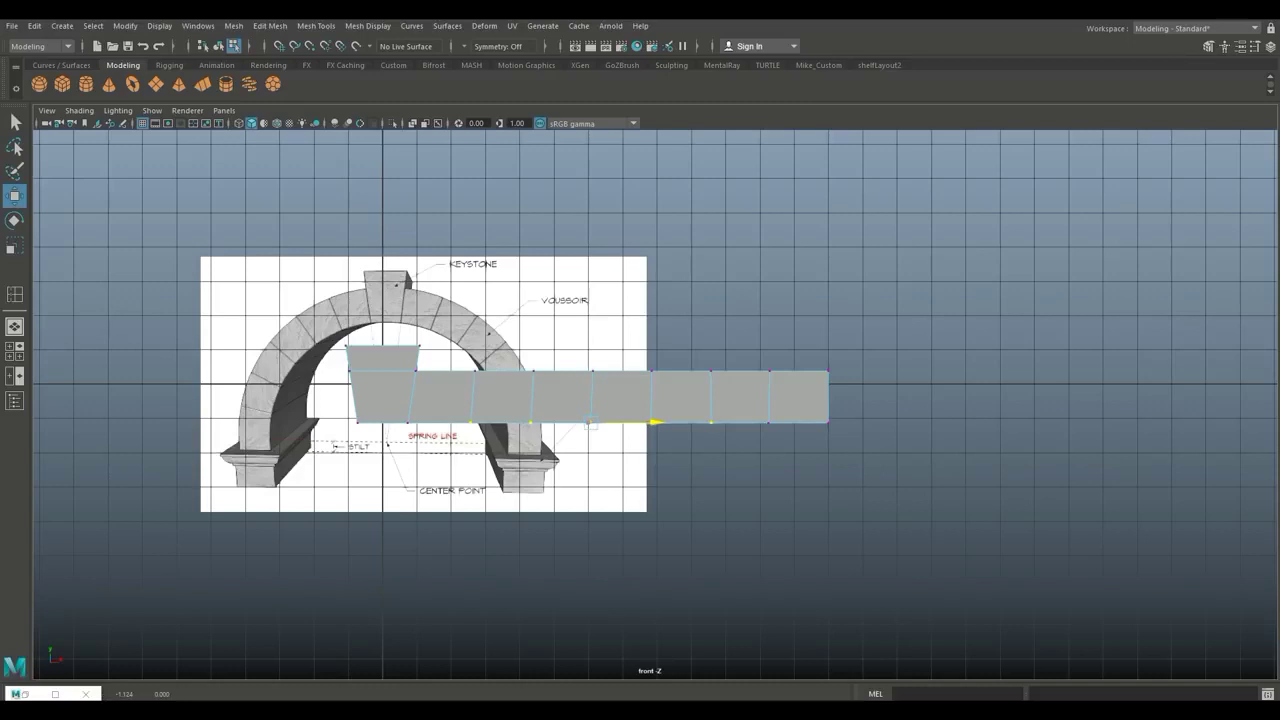
pyautogui.moveTo(655, 422); pyautogui.dragTo(655, 422)
# Nudge individual lower vertices along the bar to straighten the remaining slanted division edges.
pyautogui.click(769, 422)
pyautogui.moveTo(833, 422); pyautogui.dragTo(835, 422)
pyautogui.click(532, 422)
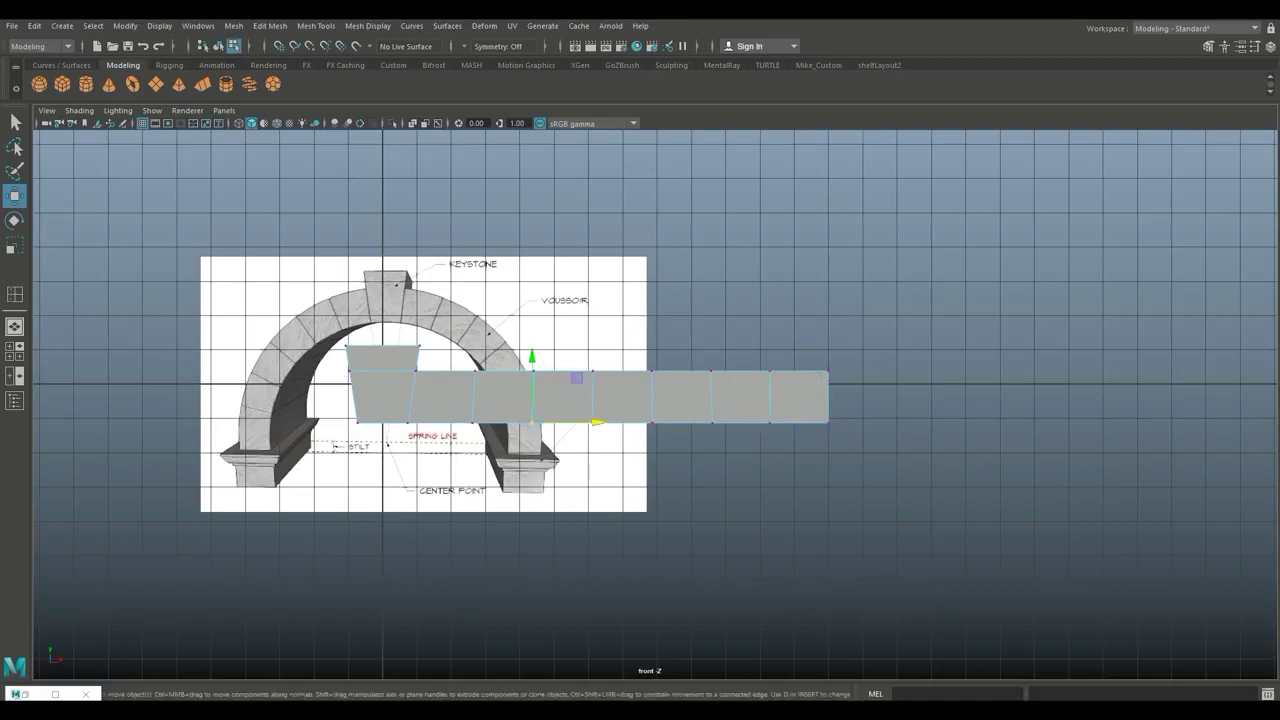
pyautogui.moveTo(597, 422); pyautogui.dragTo(538, 422)
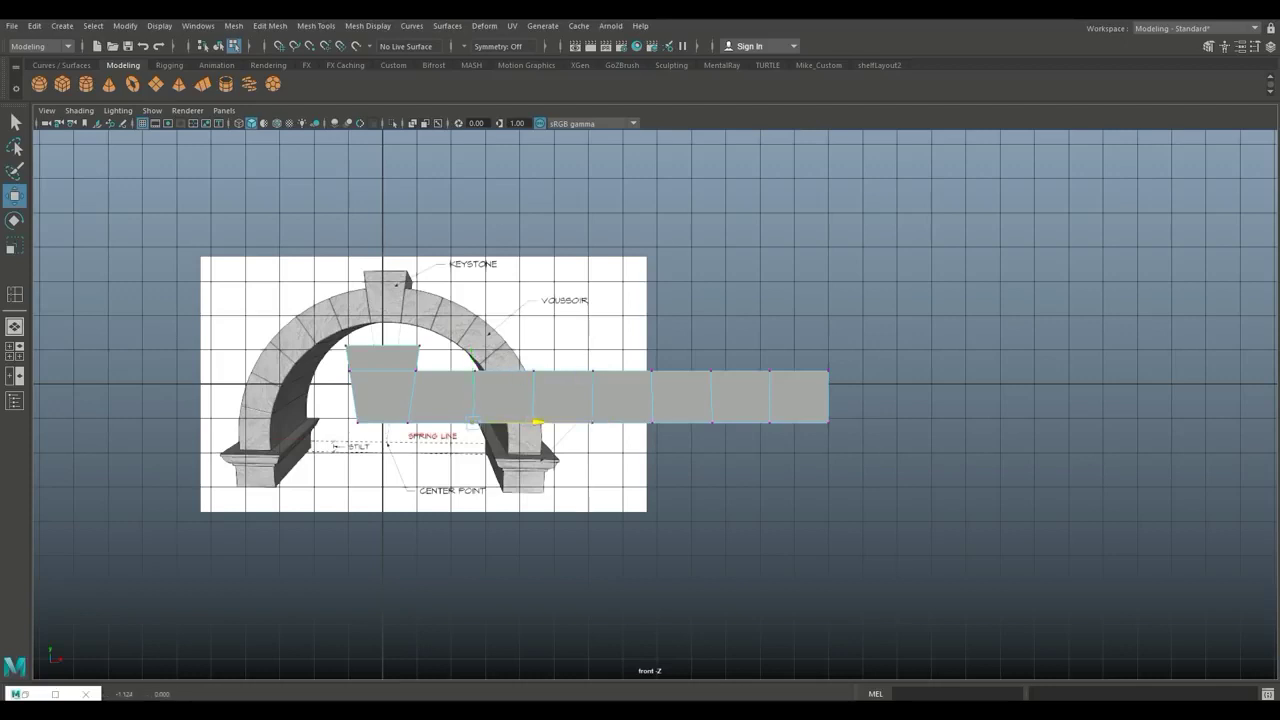
pyautogui.moveTo(538, 422); pyautogui.dragTo(539, 422)
pyautogui.click(556, 470)
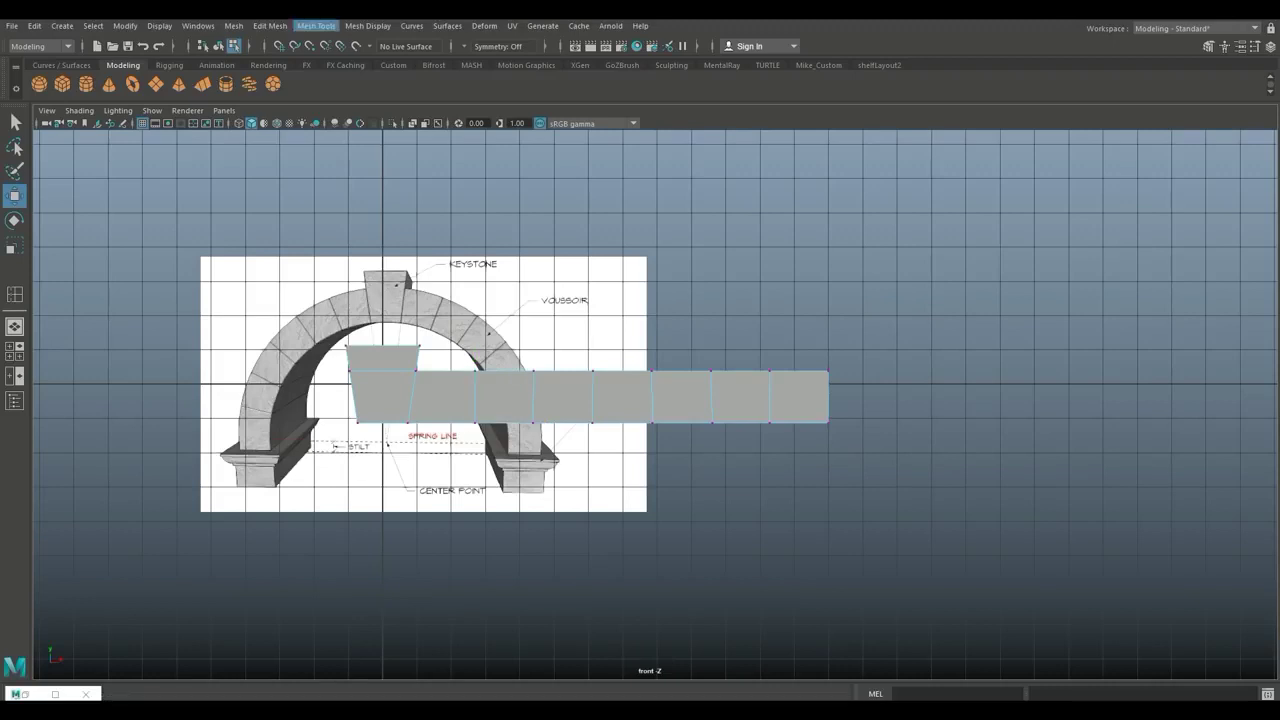
# Set the number of edge loops to 1 and insert a vertical loop through the centre of the keystone.
pyautogui.click(315, 26)
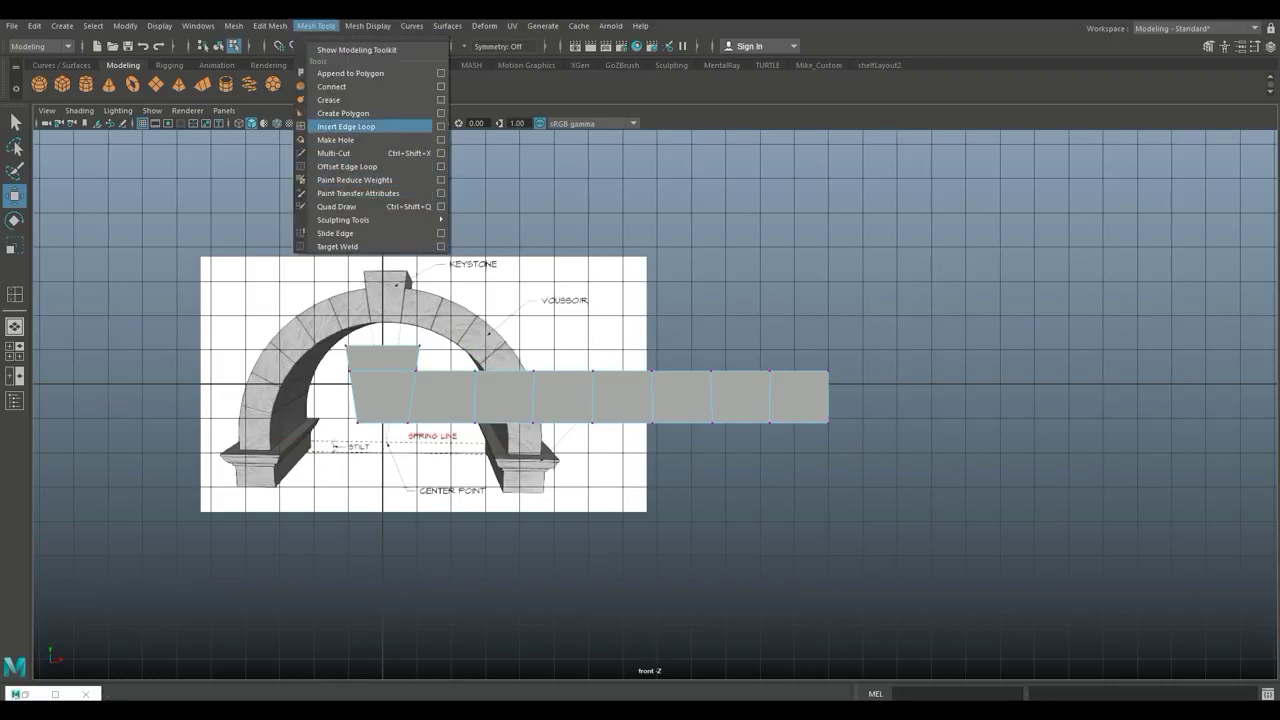
pyautogui.click(346, 126)
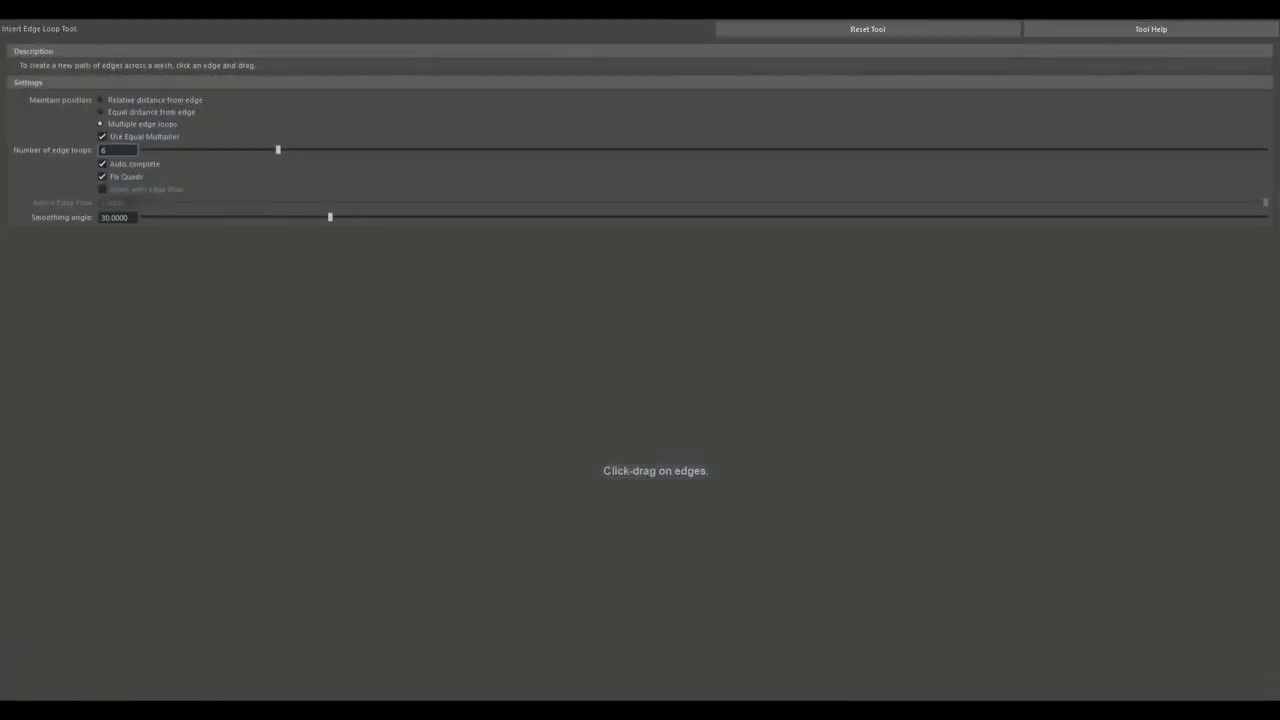
pyautogui.press('BackSpace')
pyautogui.write('1')
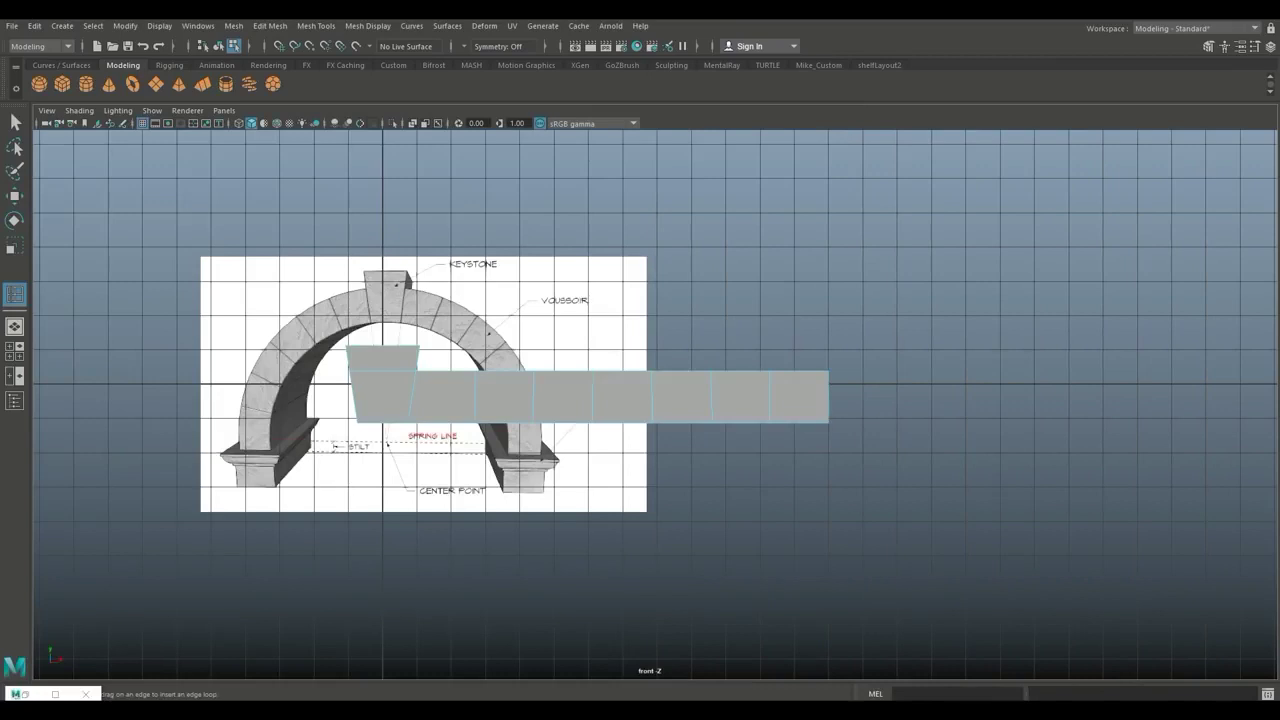
pyautogui.click(382, 371)
pyautogui.press('q')
# Delete the faces on the left half of the keystone, up to its centre loop.
pyautogui.moveTo(380, 312); pyautogui.dragTo(376, 347, button='right')
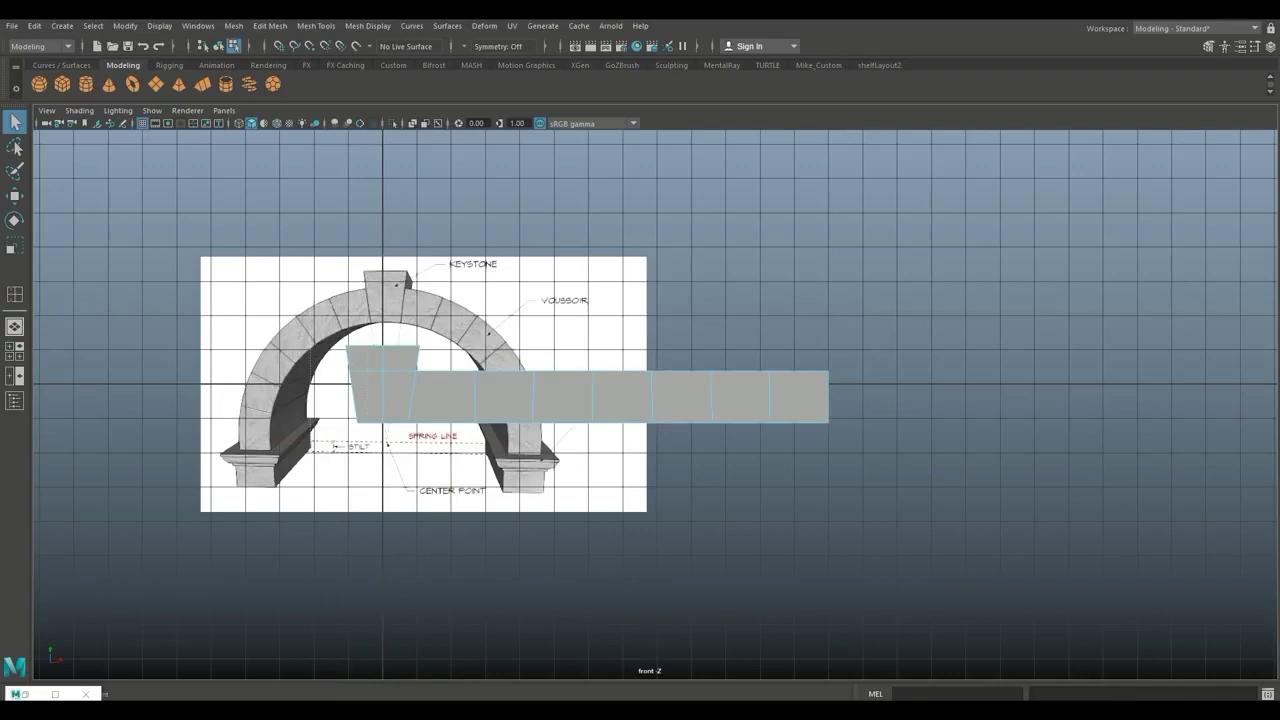
pyautogui.press('Delete')
pyautogui.moveTo(437, 313); pyautogui.dragTo(500, 294, button='right')
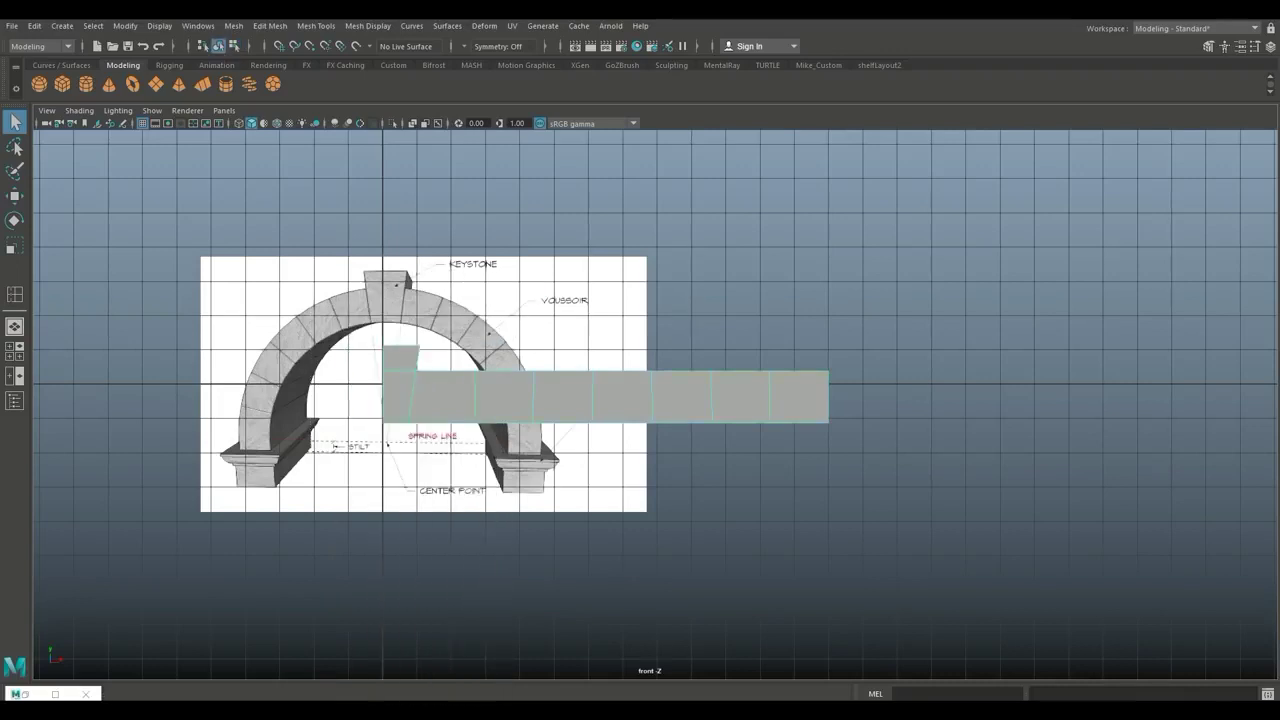
# Duplicate the remaining half and rotate the copy 180 degrees about the vertical axis to form the opposite side.
pyautogui.hotkey('ctrl', 'd')
pyautogui.press('e')
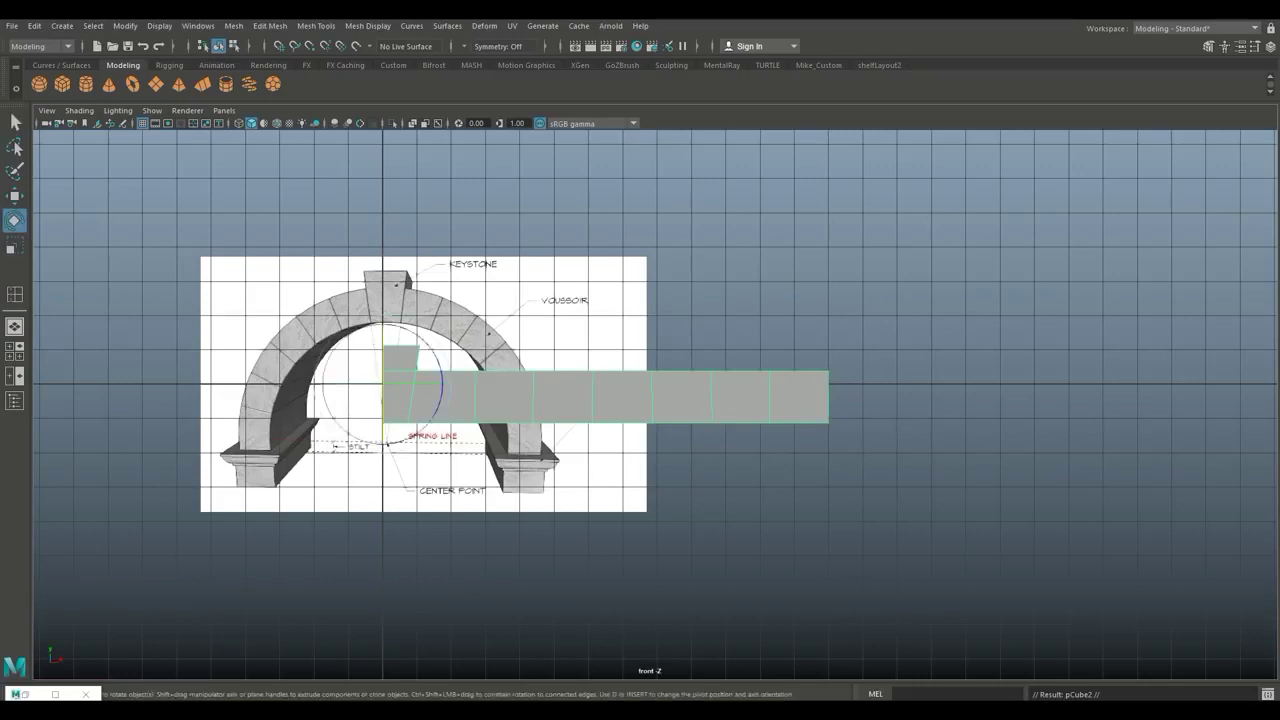
pyautogui.moveTo(393, 384); pyautogui.dragTo(574, 384)
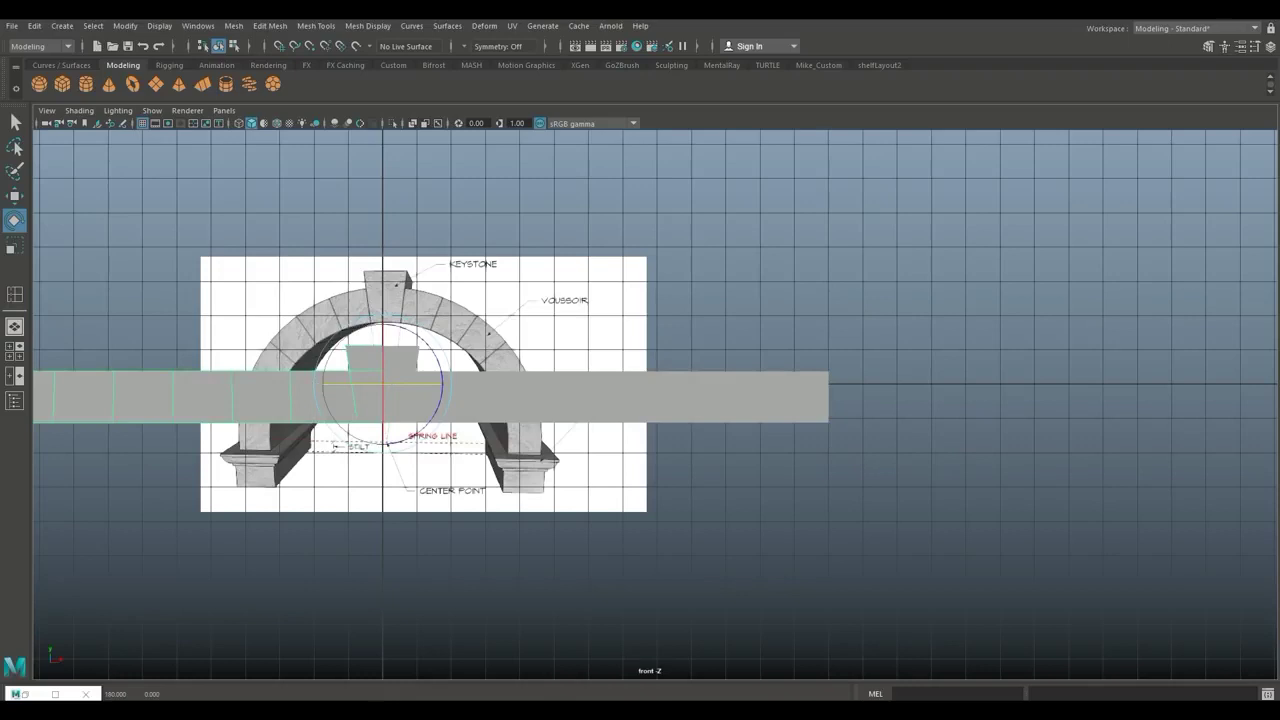
# Combine the original half and its rotated copy into a single mesh.
pyautogui.keyDown('shift'); pyautogui.click(574, 388); pyautogui.keyUp('shift')
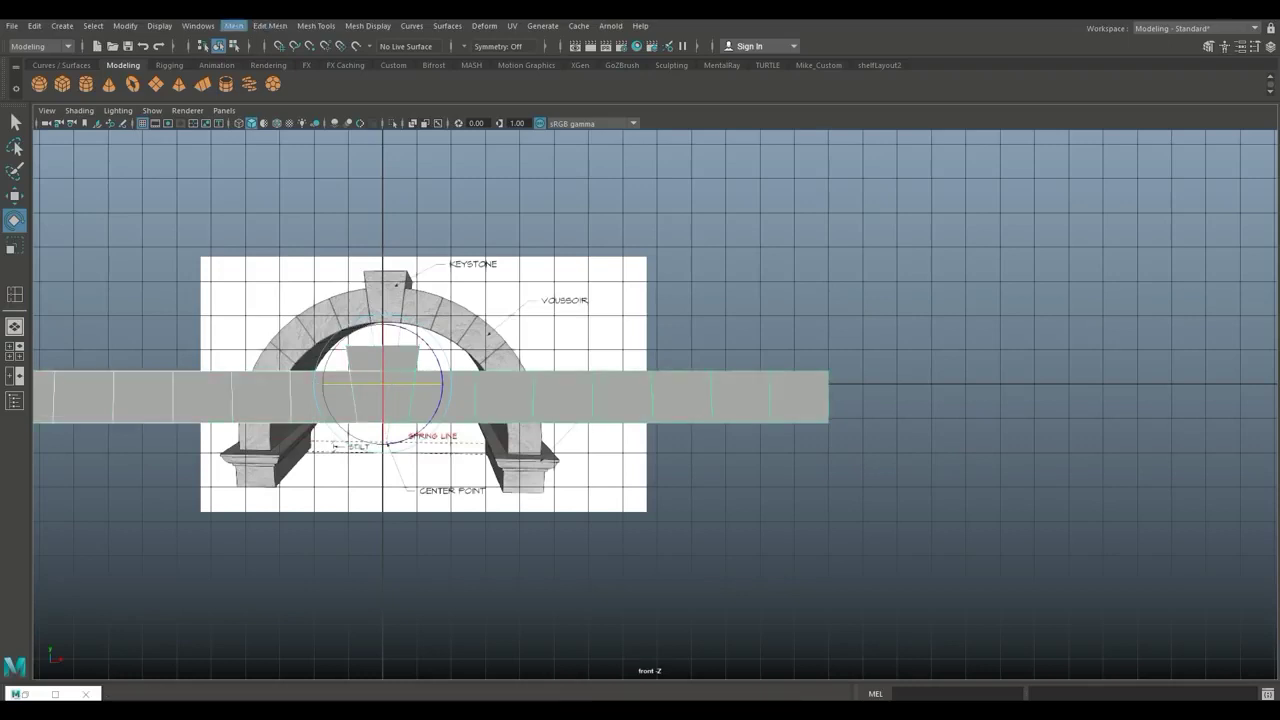
pyautogui.click(234, 26)
pyautogui.click(260, 73)
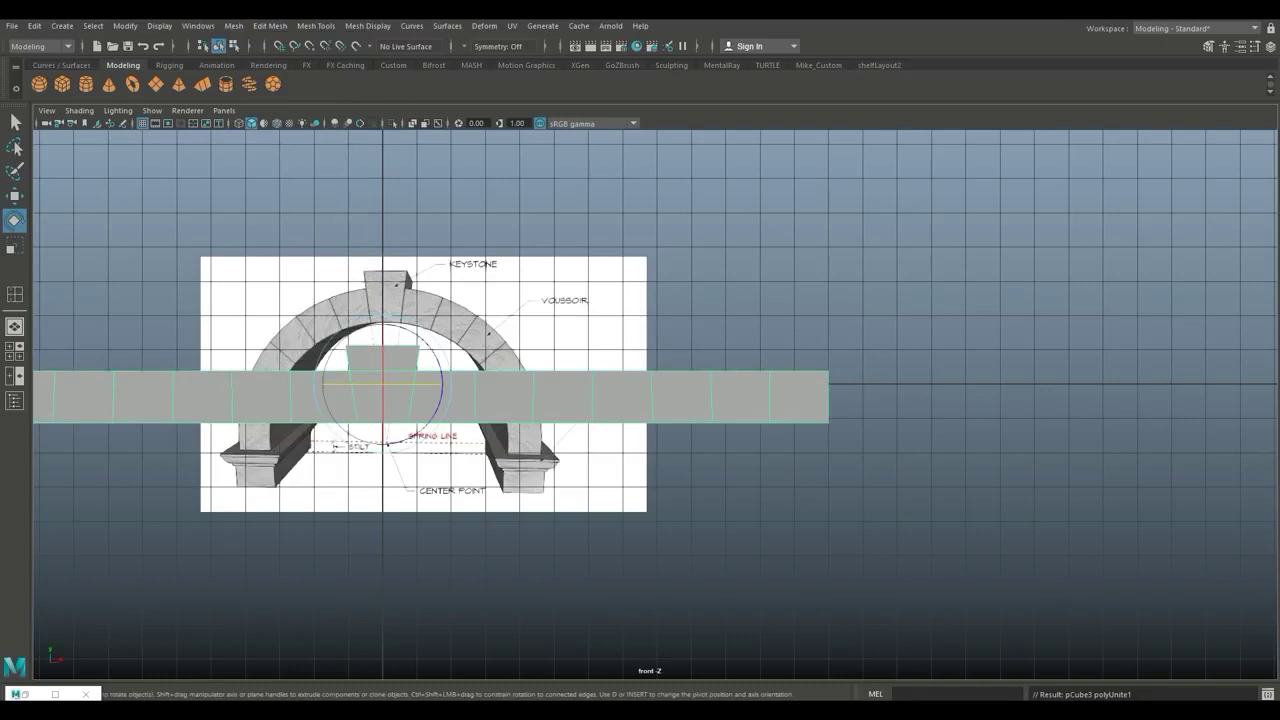
# Merge the overlapping vertices along the centre seam of the combined keystone bar, using a distance threshold of 0.01.
pyautogui.moveTo(451, 314); pyautogui.dragTo(388, 313, button='right')
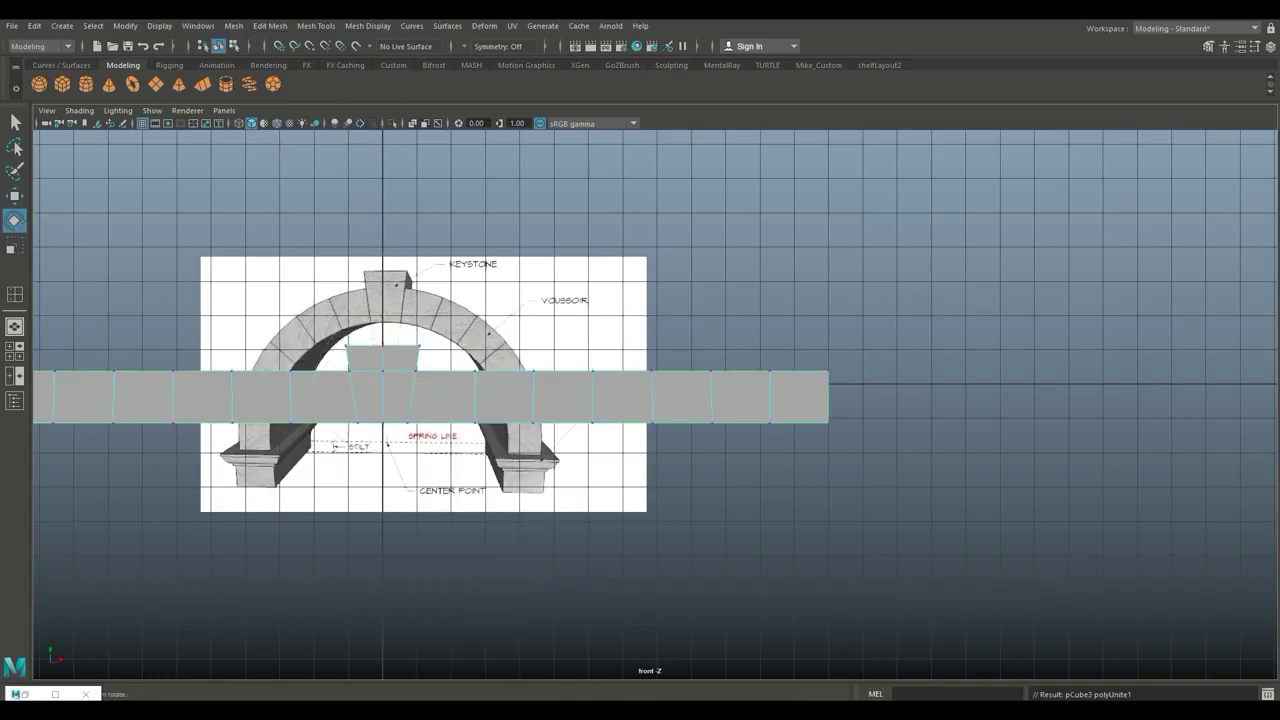
pyautogui.moveTo(366, 328); pyautogui.dragTo(399, 440)
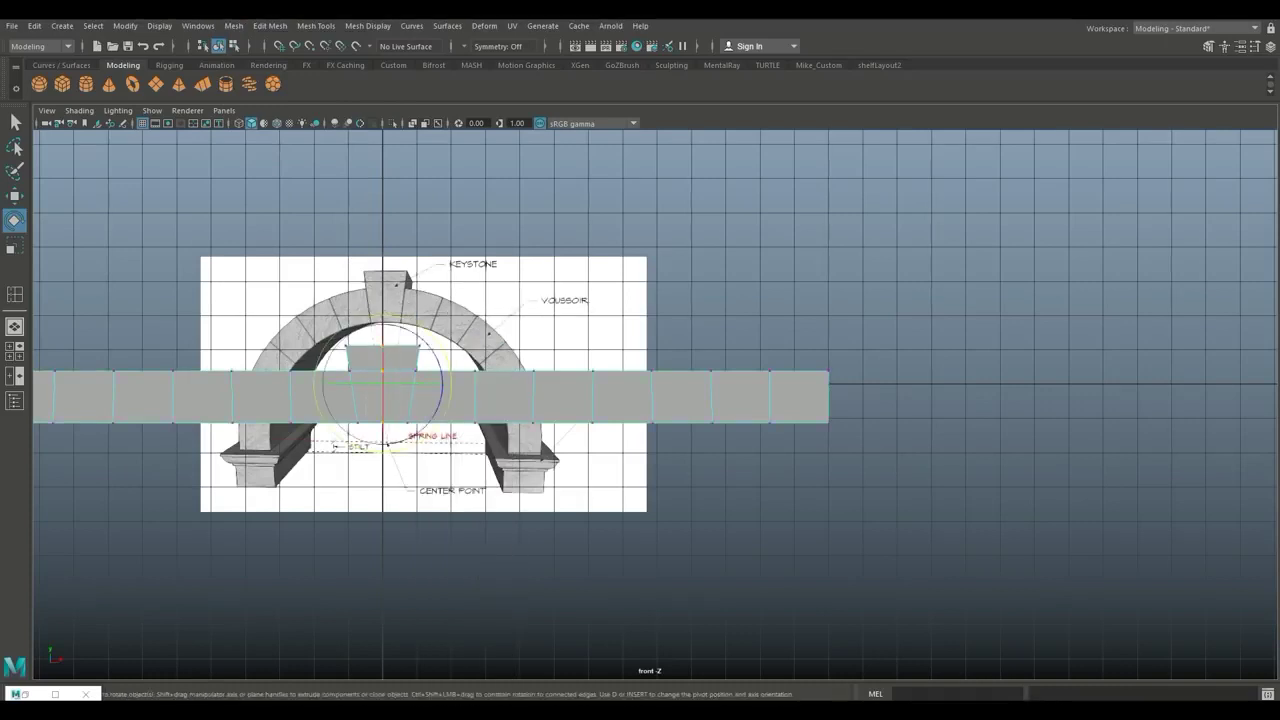
pyautogui.click(234, 26)
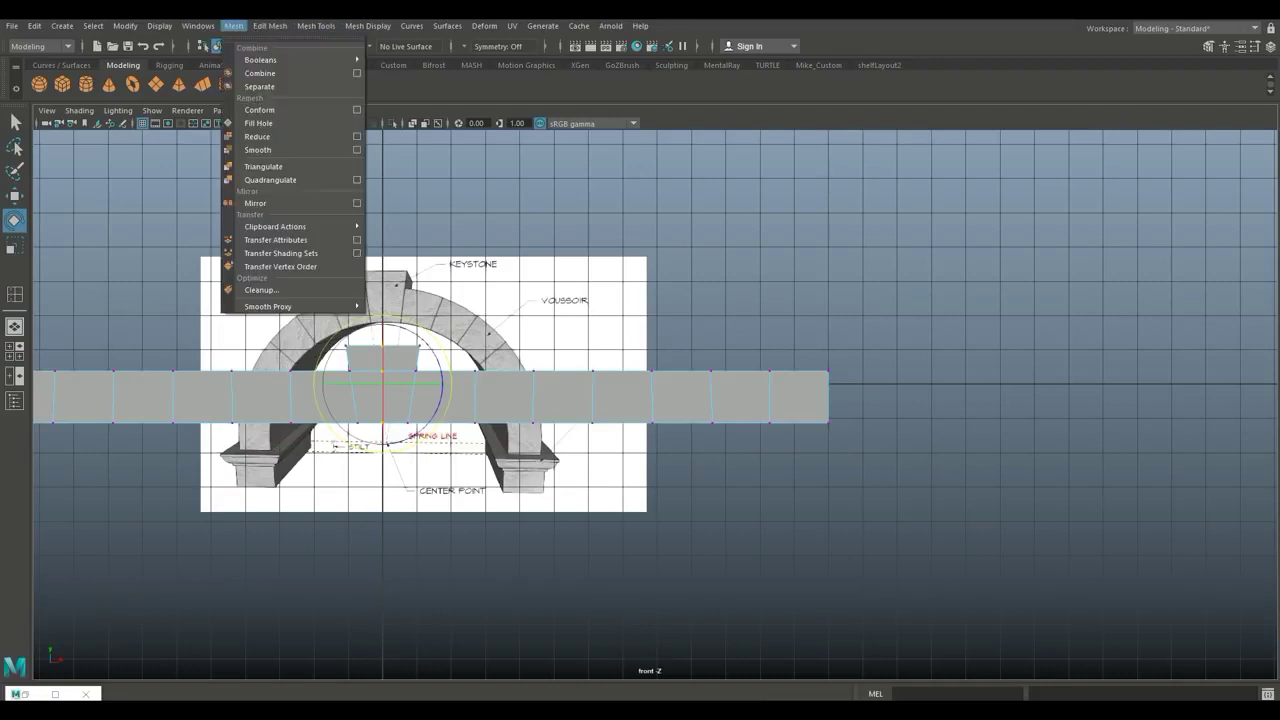
pyautogui.moveTo(270, 26)
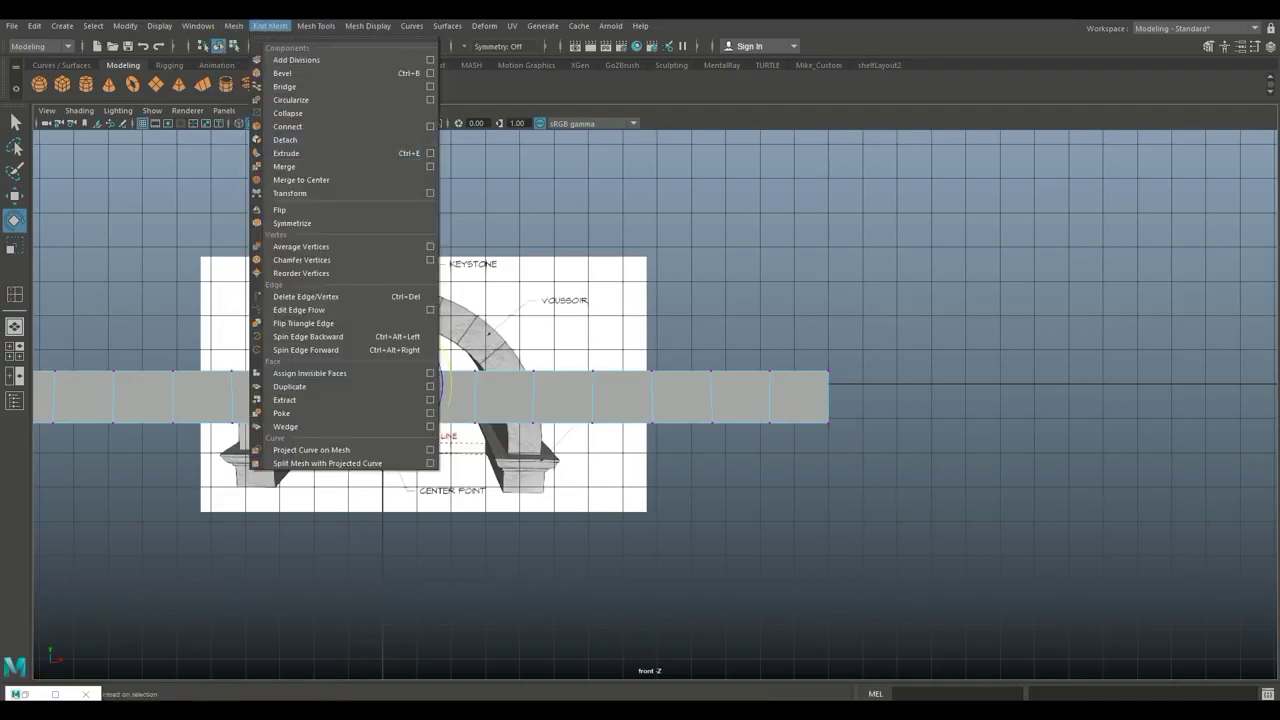
pyautogui.click(285, 167)
pyautogui.scroll(-3, 655, 404)
pyautogui.scroll(-2, 652, 403)
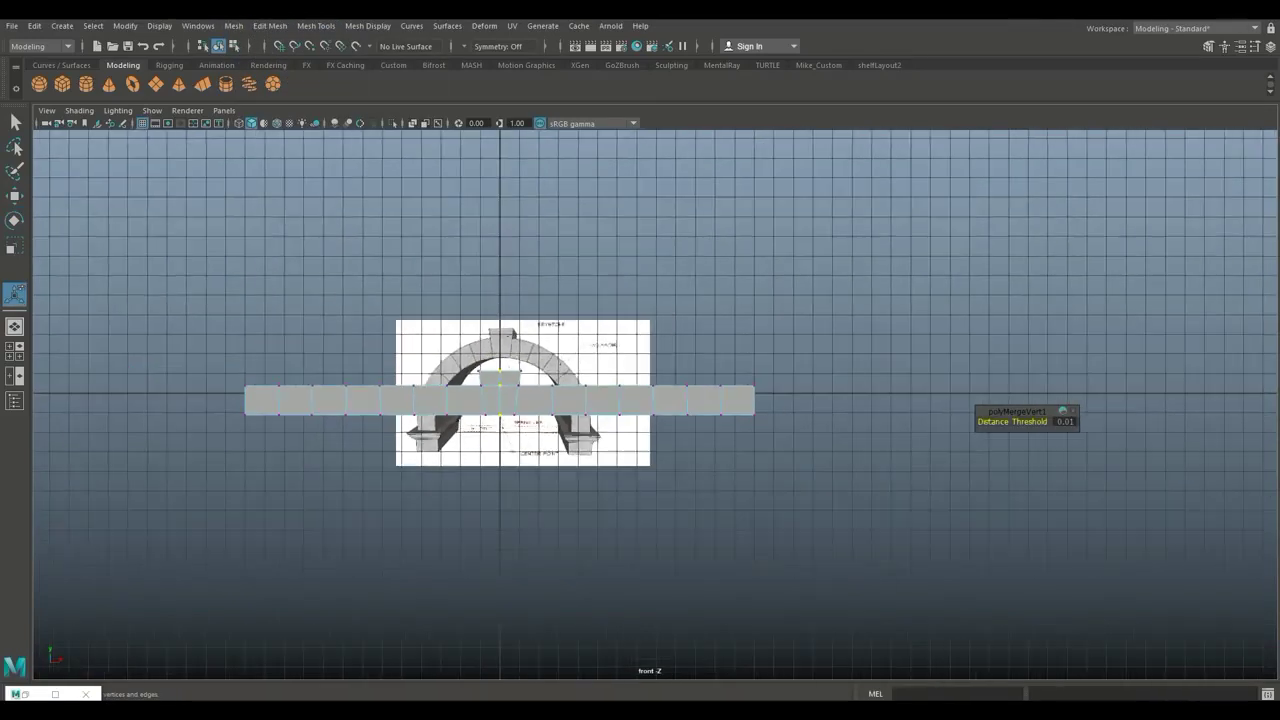
# Add a nonlinear Bend deformer to the whole bar and rotate its handle -90 degrees to lie along the bar's length.
pyautogui.moveTo(709, 312); pyautogui.dragTo(776, 293, button='right')
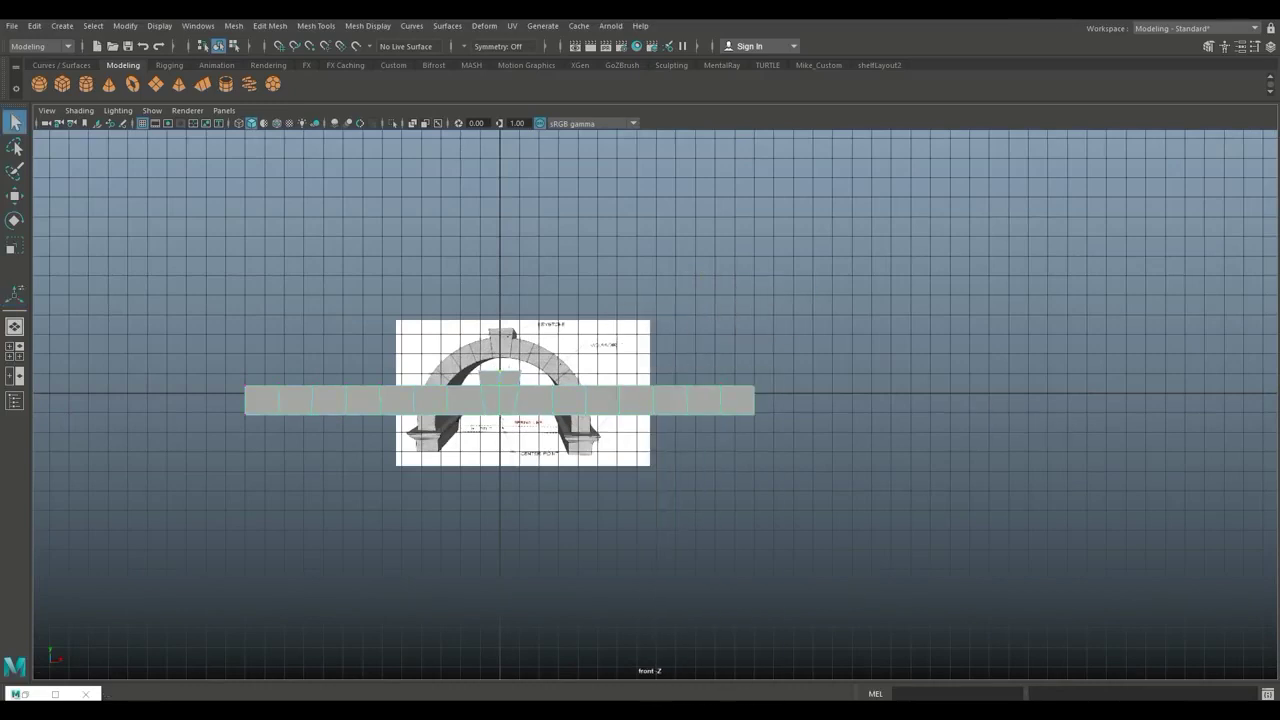
pyautogui.click(484, 26)
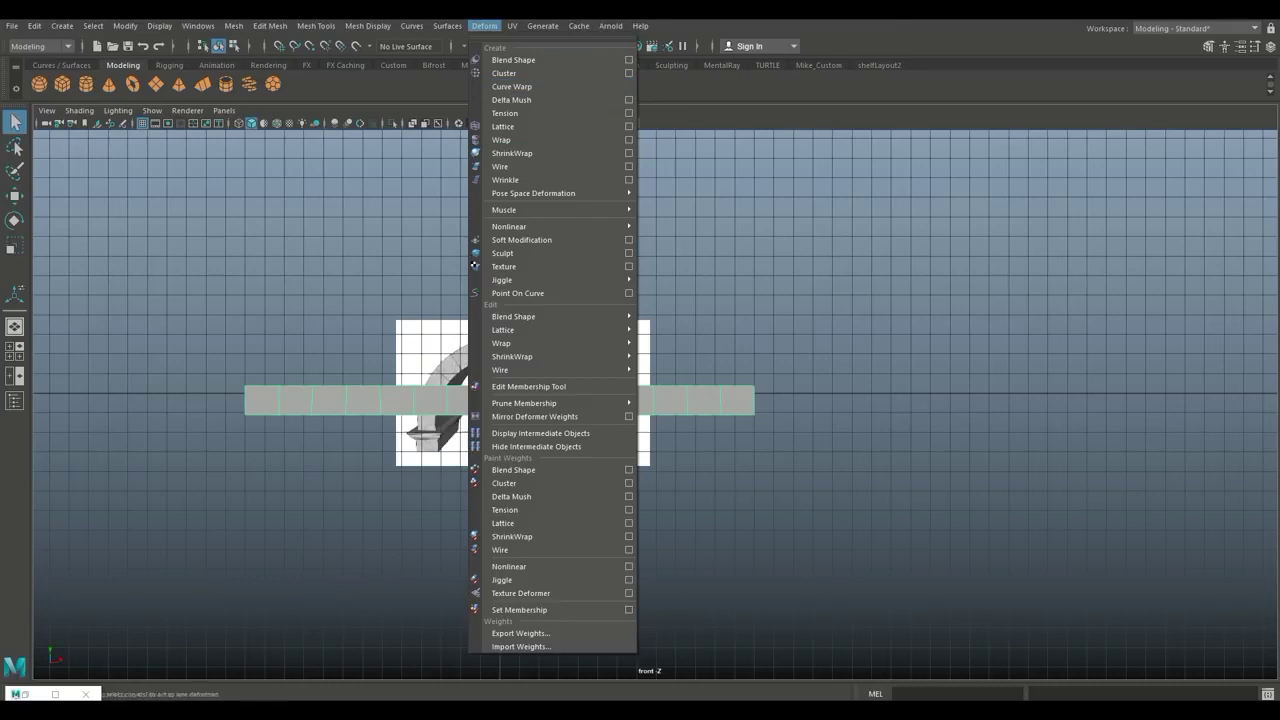
pyautogui.moveTo(506, 210)
pyautogui.moveTo(540, 226)
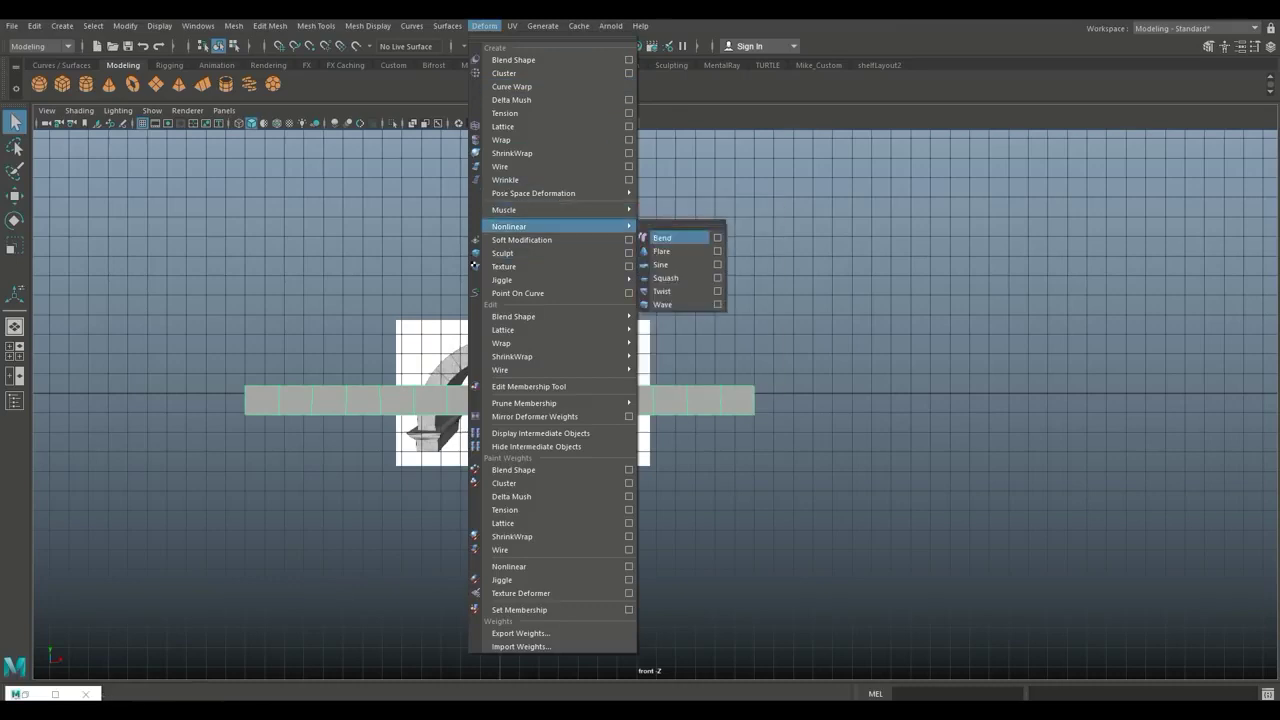
pyautogui.click(665, 236)
pyautogui.scroll(-2, 655, 404)
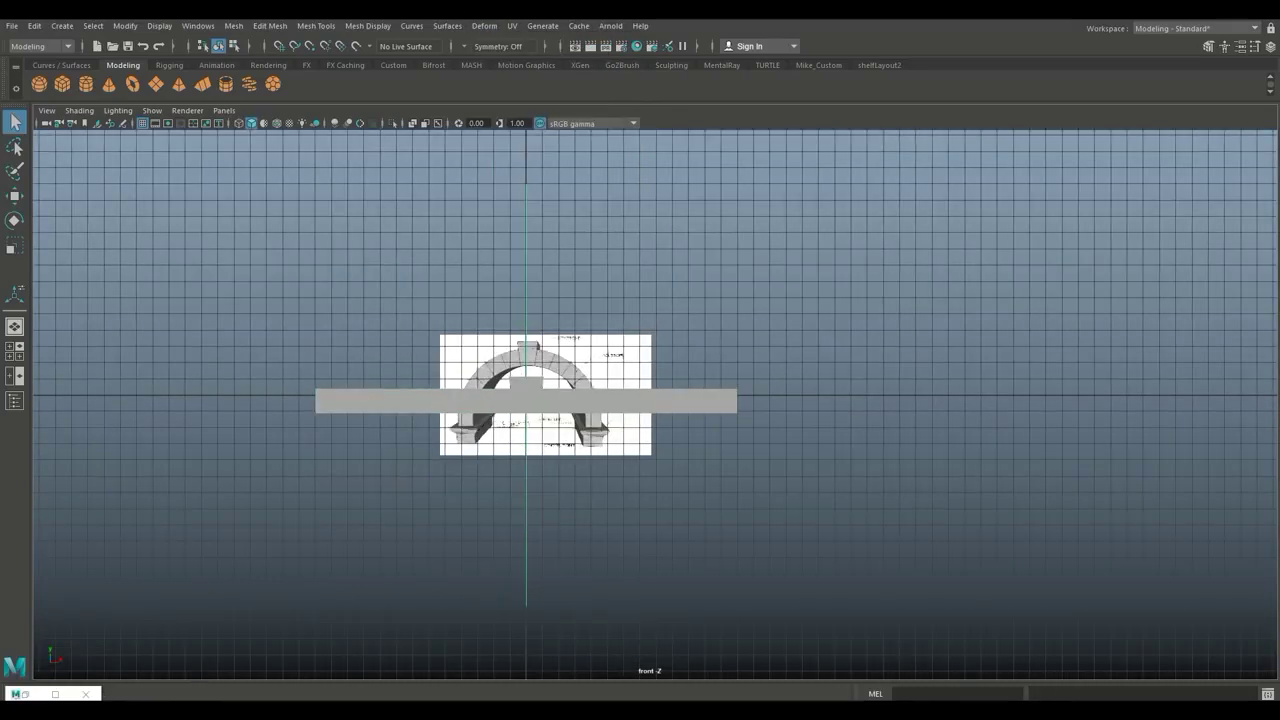
pyautogui.press('e')
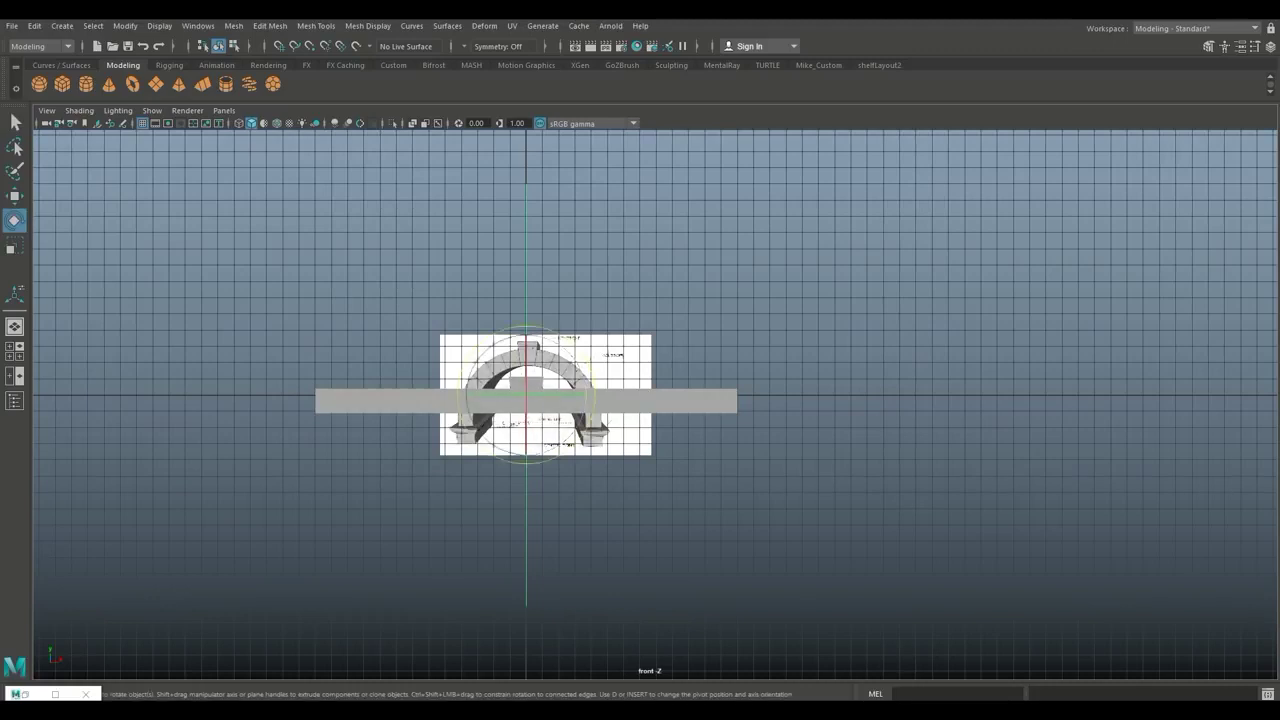
pyautogui.moveTo(548, 340); pyautogui.dragTo(582, 417)
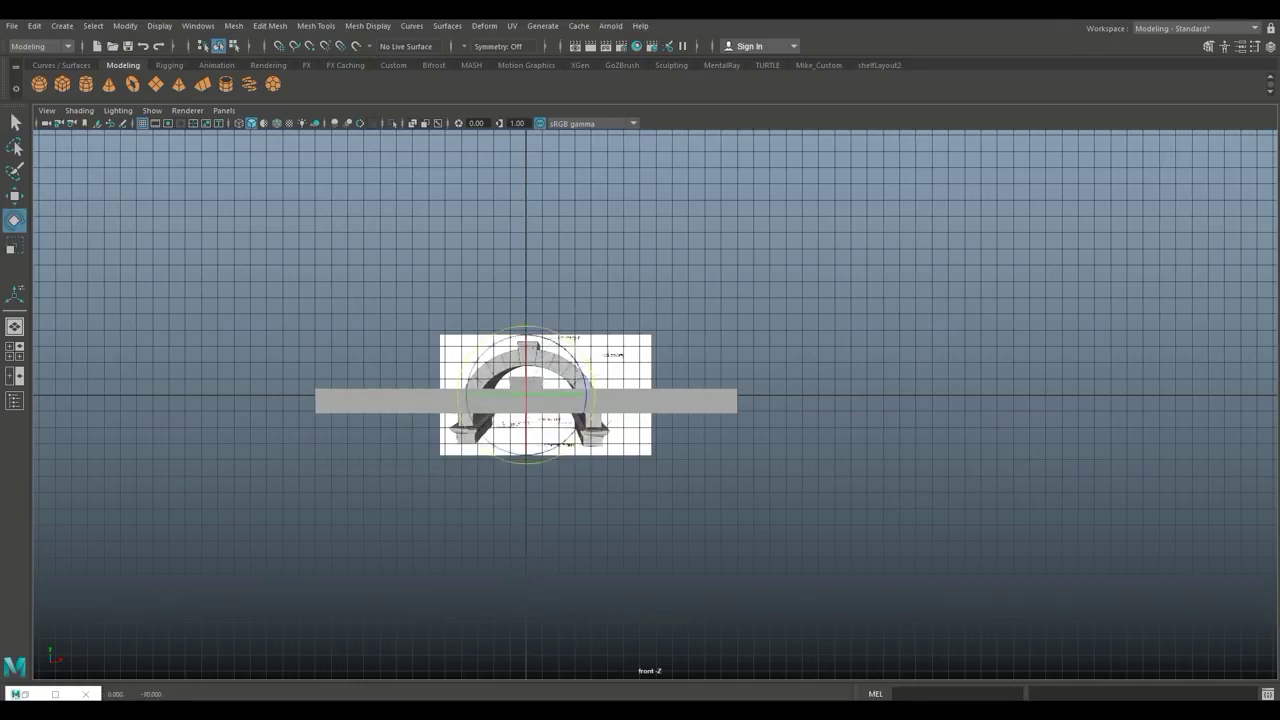
# Bend the bar downward into a semicircular arch by setting the Bend deformer's curvature to about 91.
pyautogui.click(14, 351)
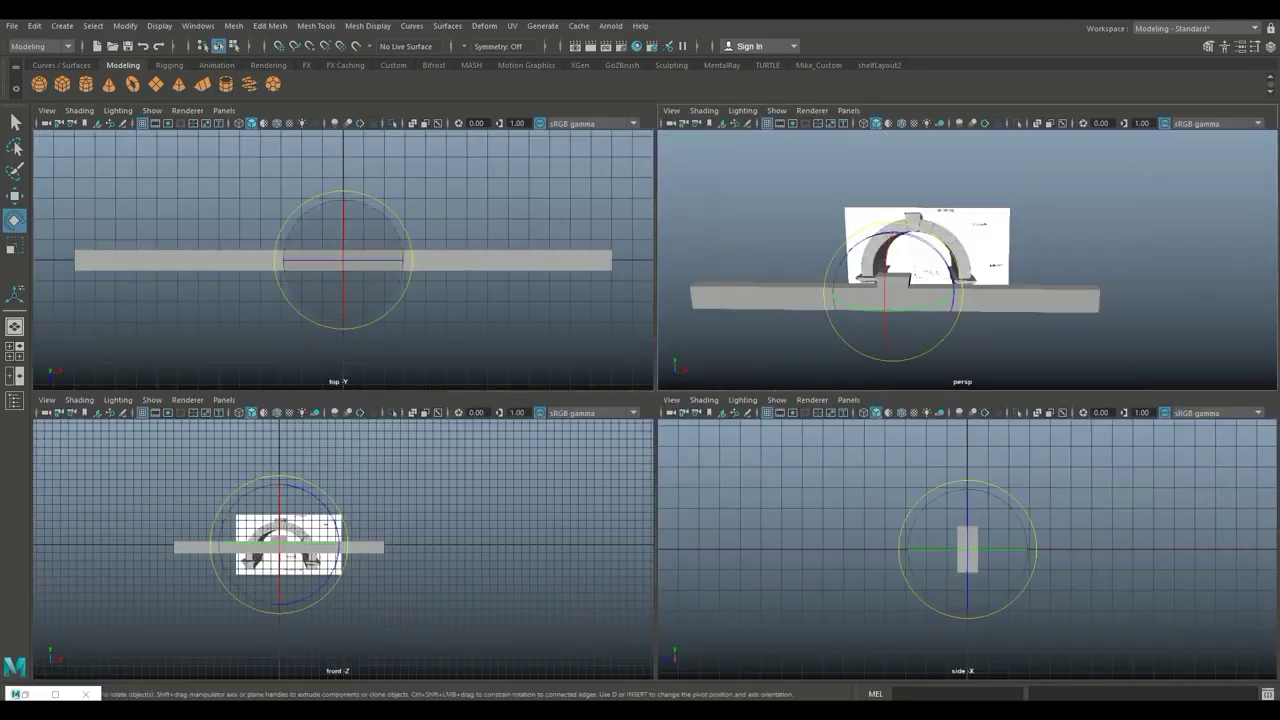
pyautogui.press('space')
pyautogui.scroll(3, 655, 404)
pyautogui.scroll(-4, 655, 404)
pyautogui.keyDown('alt'); pyautogui.moveTo(600, 420); pyautogui.dragTo(695, 455); pyautogui.keyUp('alt')
pyautogui.hotkey('ctrl', 'a')
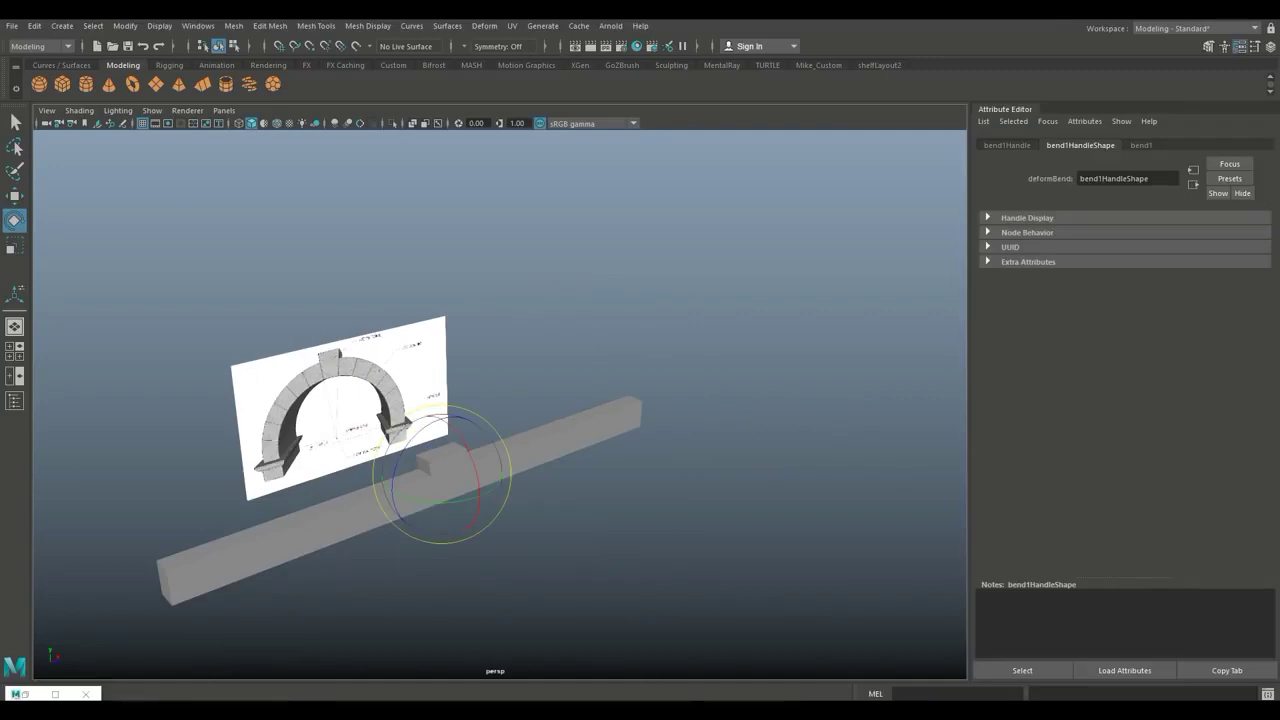
pyautogui.click(1141, 145)
pyautogui.moveTo(1197, 233); pyautogui.dragTo(1228, 232)
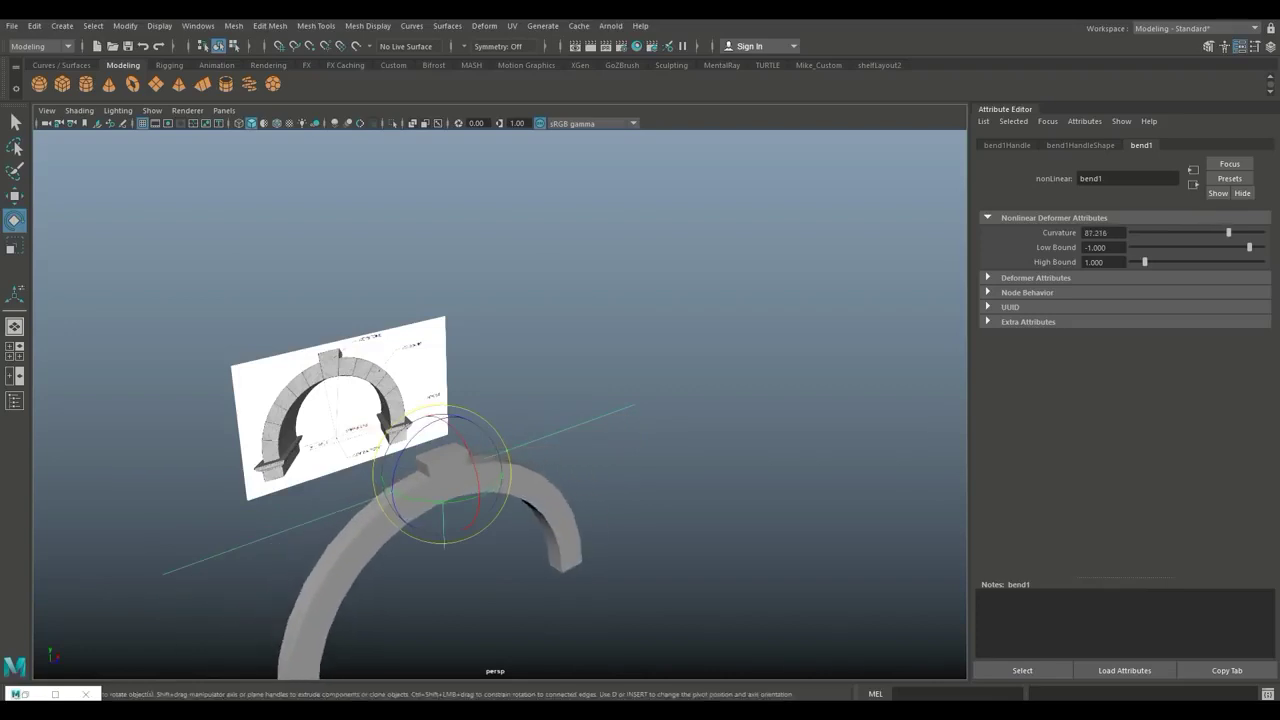
pyautogui.press('space')
pyautogui.press('space')
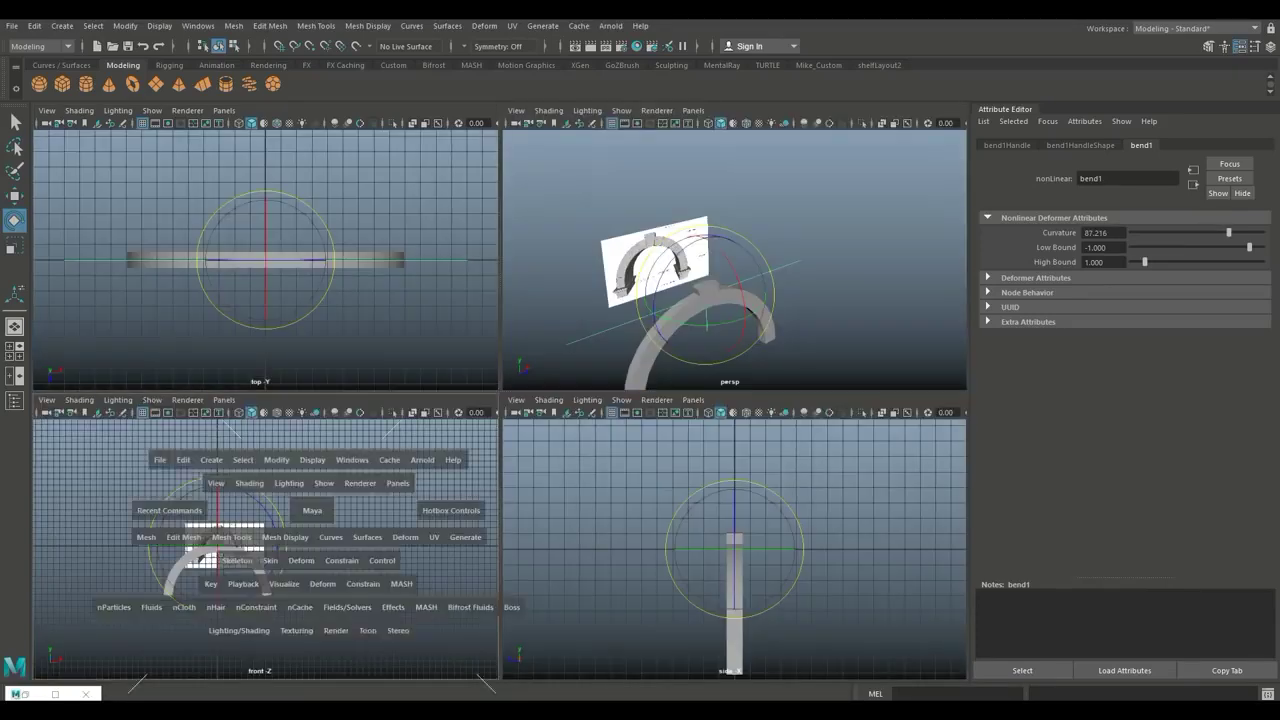
pyautogui.scroll(4, 317, 509)
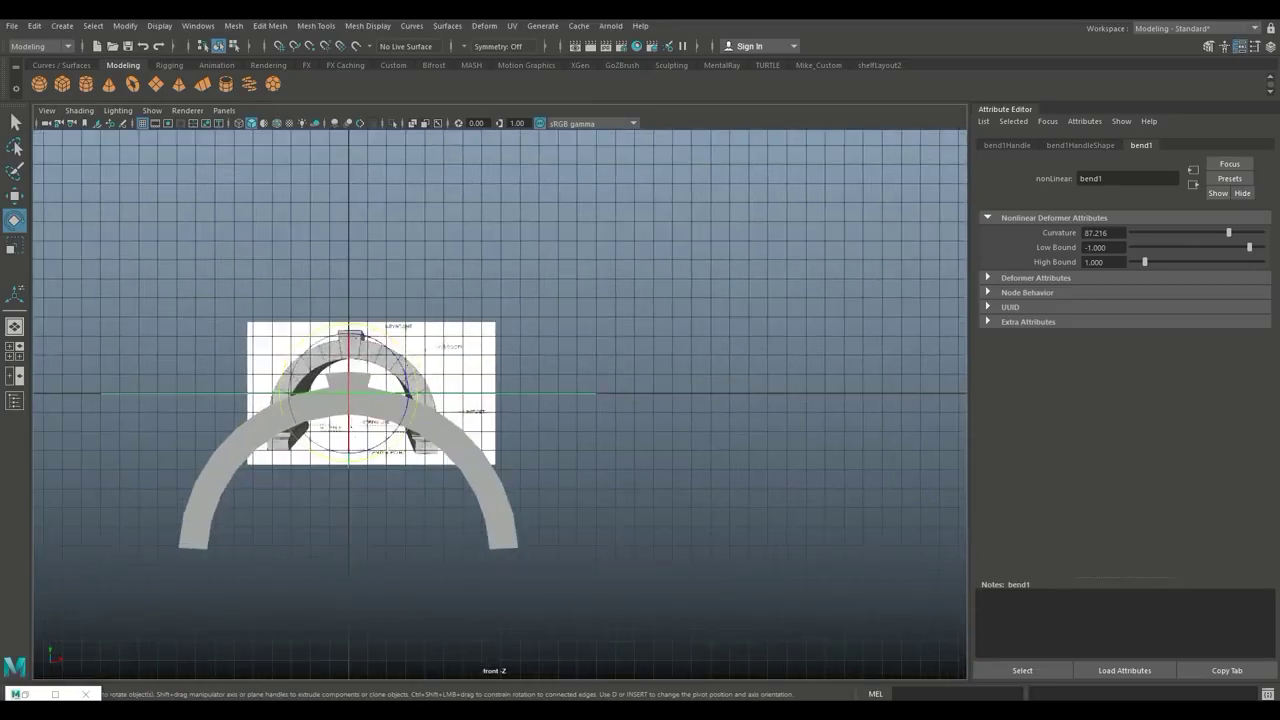
pyautogui.moveTo(1229, 232); pyautogui.dragTo(1230, 232)
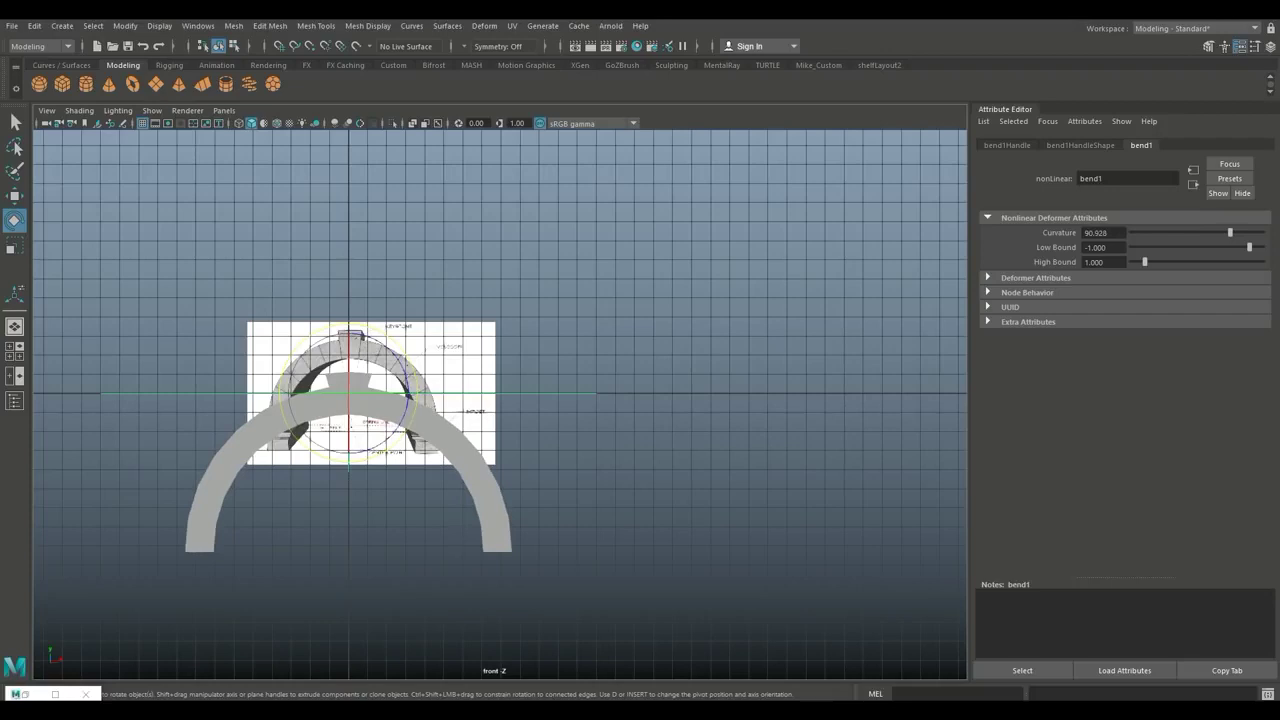
# Delete the bent arch's construction history and check the scene's object list for leftover deformer nodes.
pyautogui.click(440, 432)
pyautogui.click(35, 26)
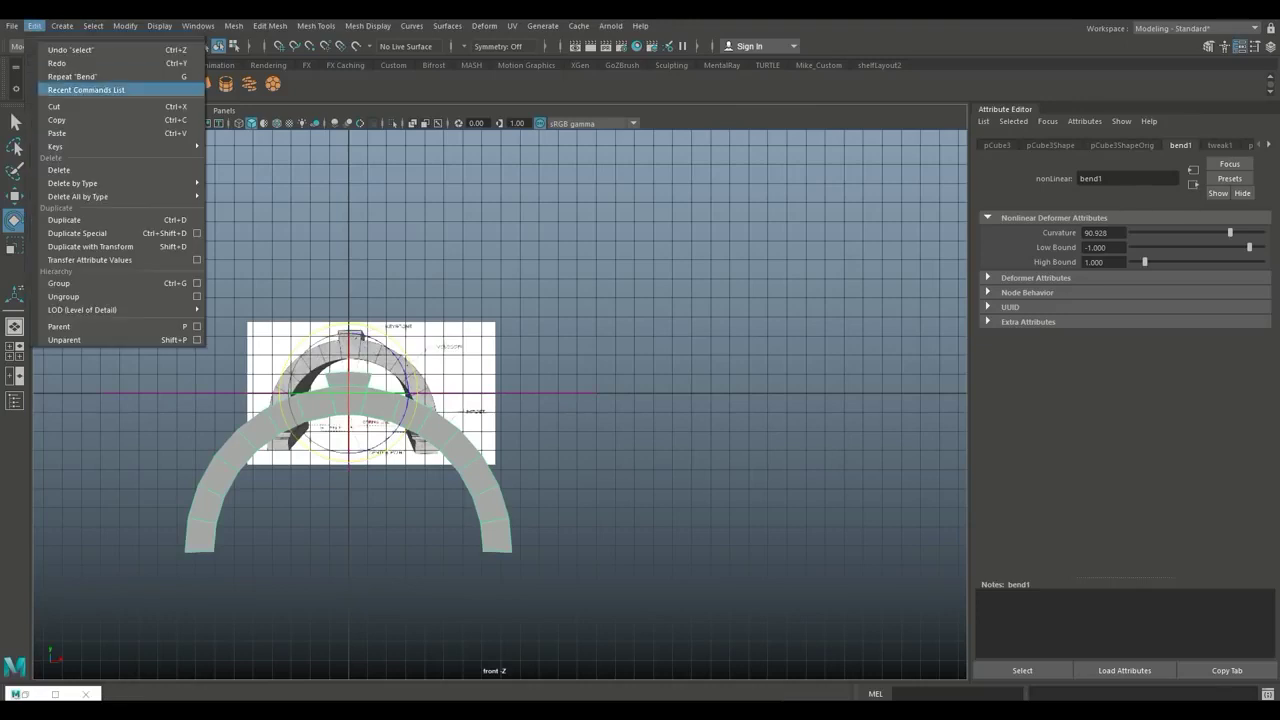
pyautogui.moveTo(100, 183)
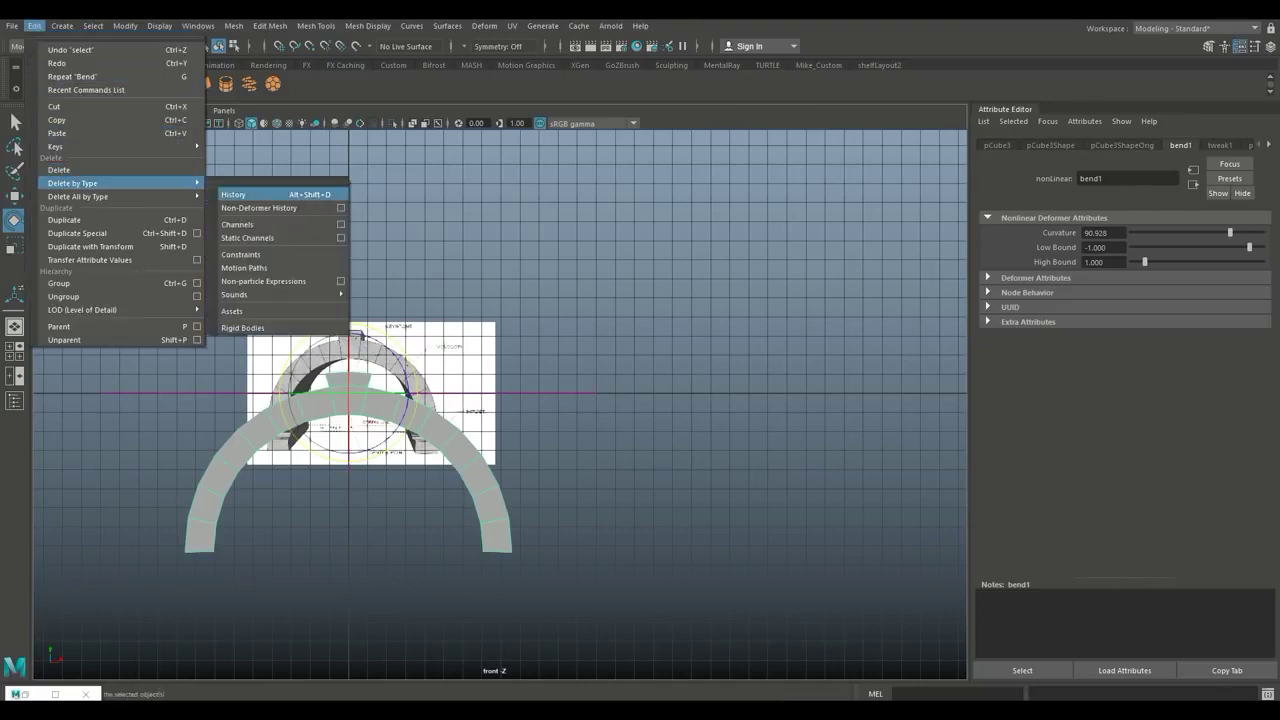
pyautogui.click(240, 194)
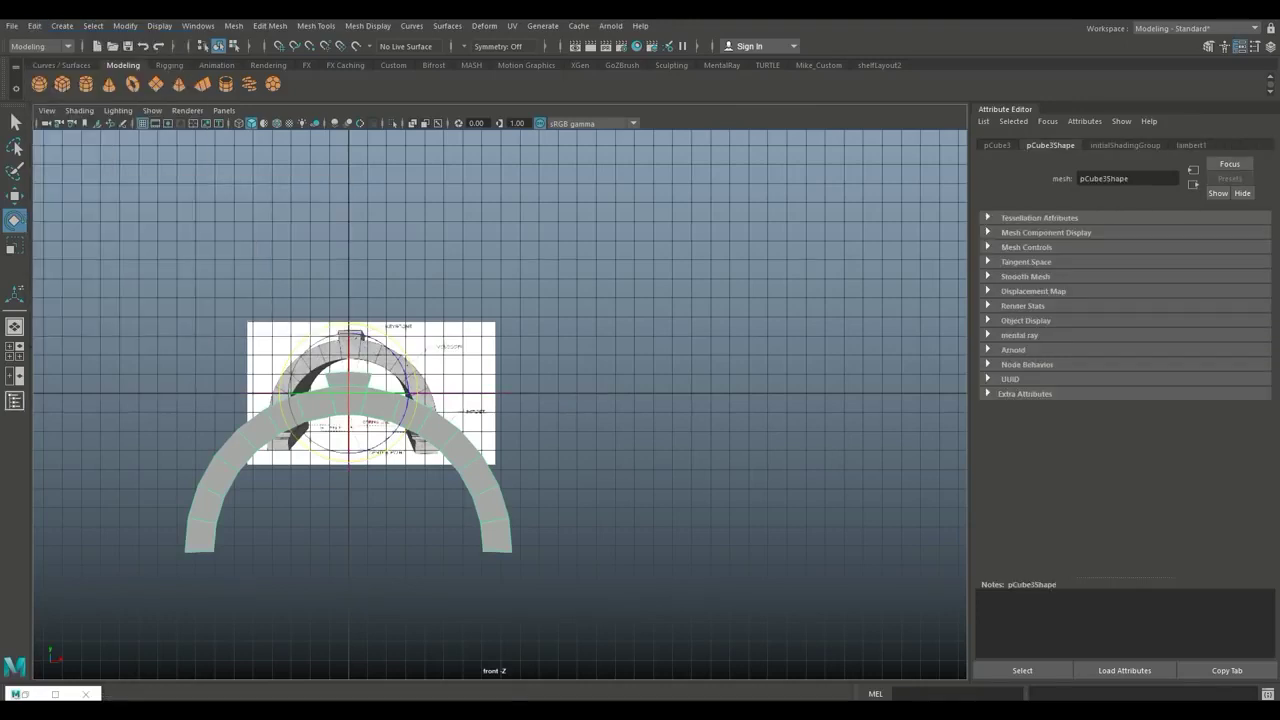
pyautogui.click(14, 400)
pyautogui.click(60, 205)
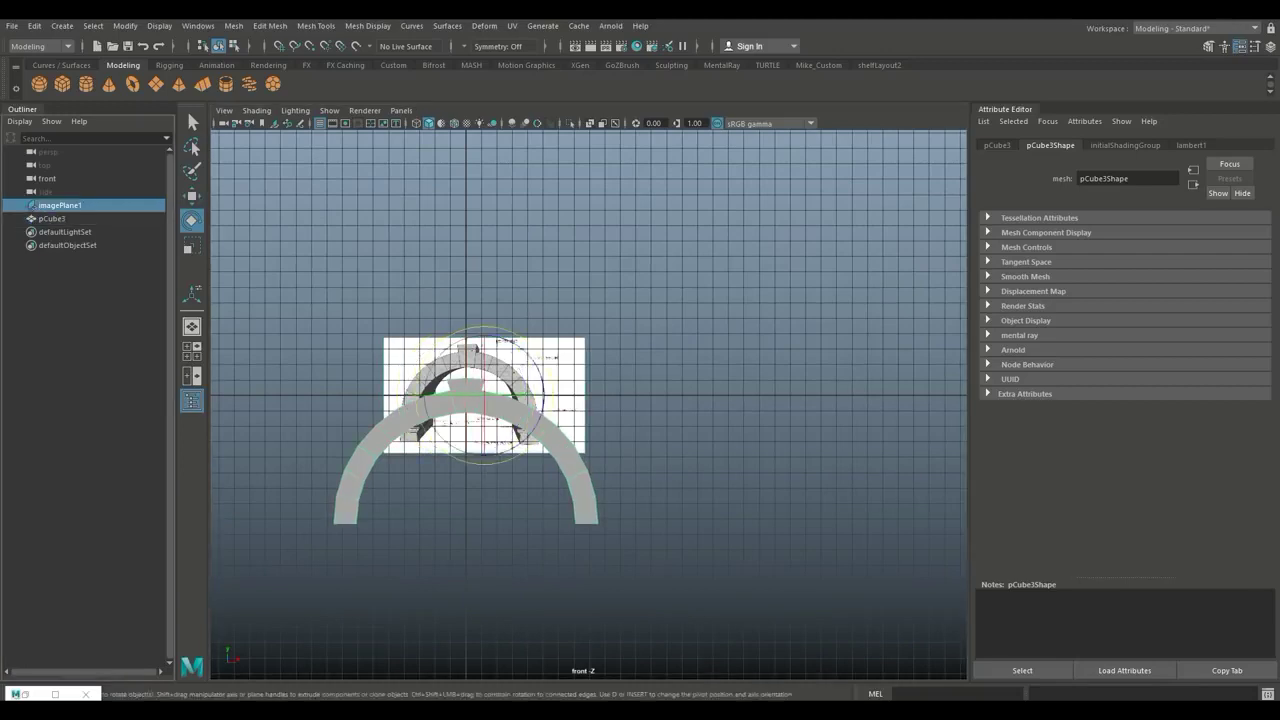
pyautogui.click(52, 218)
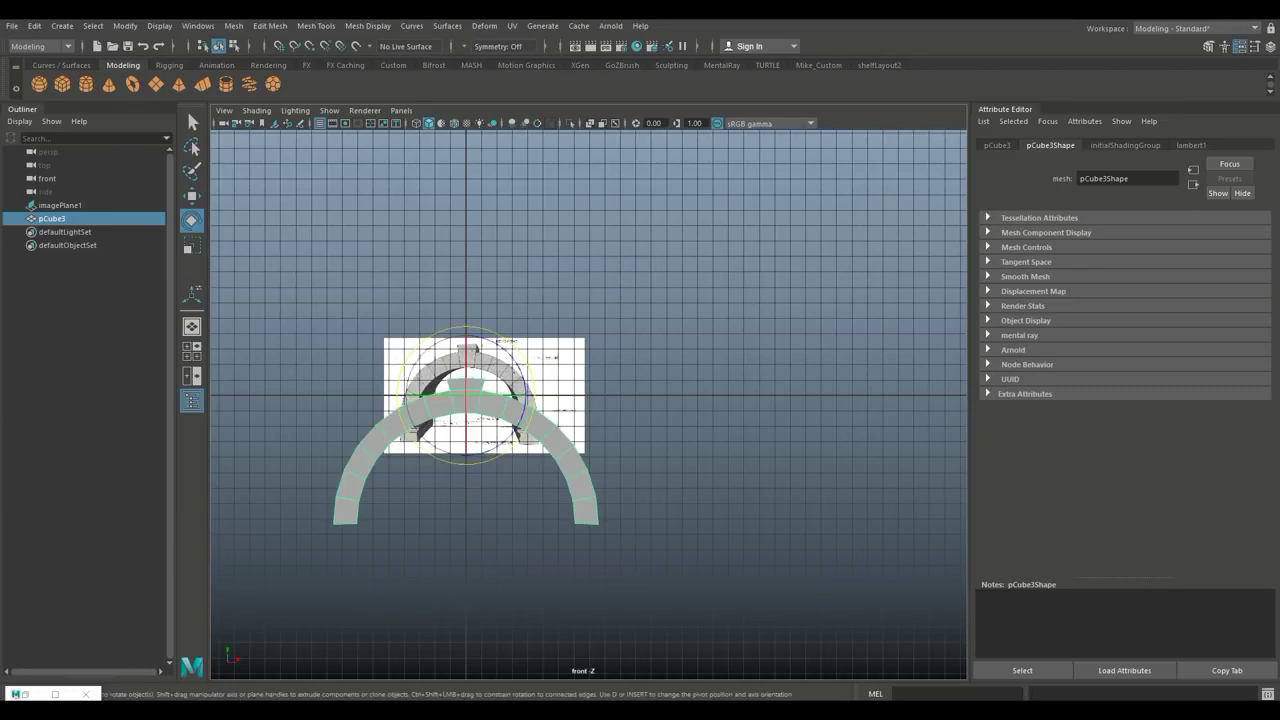
pyautogui.click(192, 400)
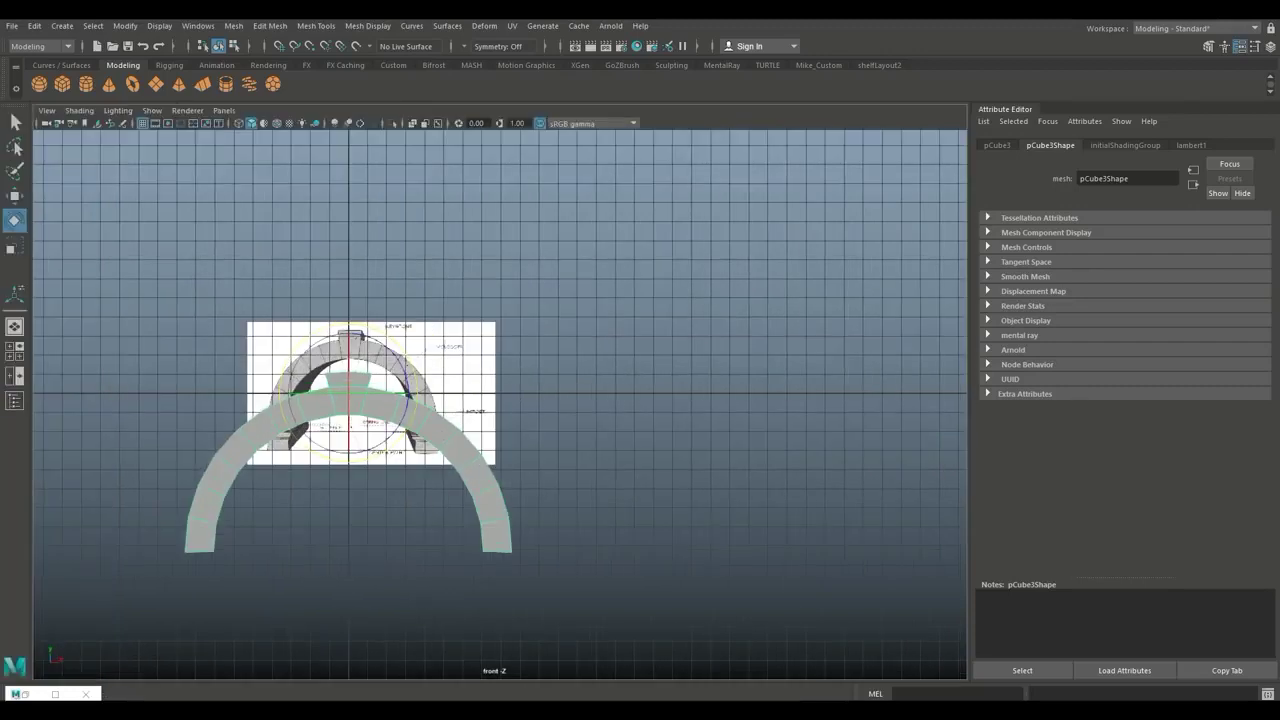
pyautogui.click(1241, 47)
pyautogui.click(800, 380)
# Select the voussoir joint edge loops on the arch's left half, from the keystone's side down to the foot.
pyautogui.scroll(-3, 655, 392)
pyautogui.scroll(2, 655, 404)
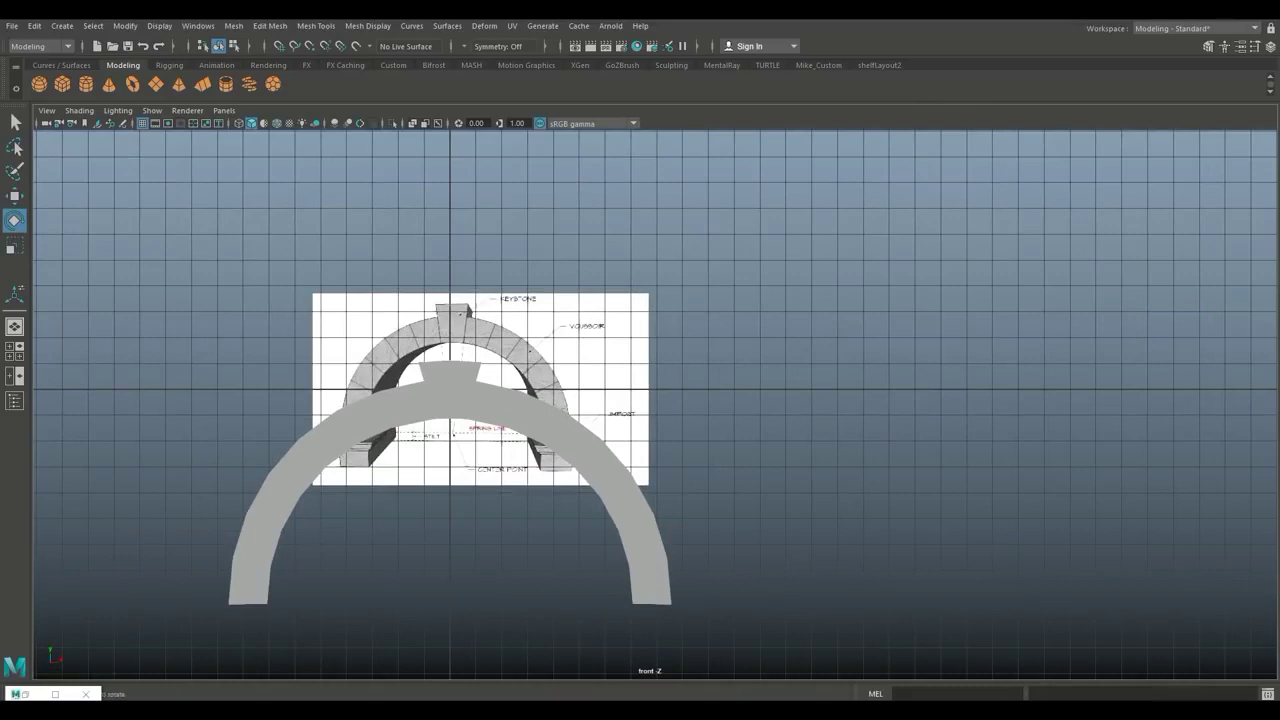
pyautogui.click(14, 351)
pyautogui.press('space')
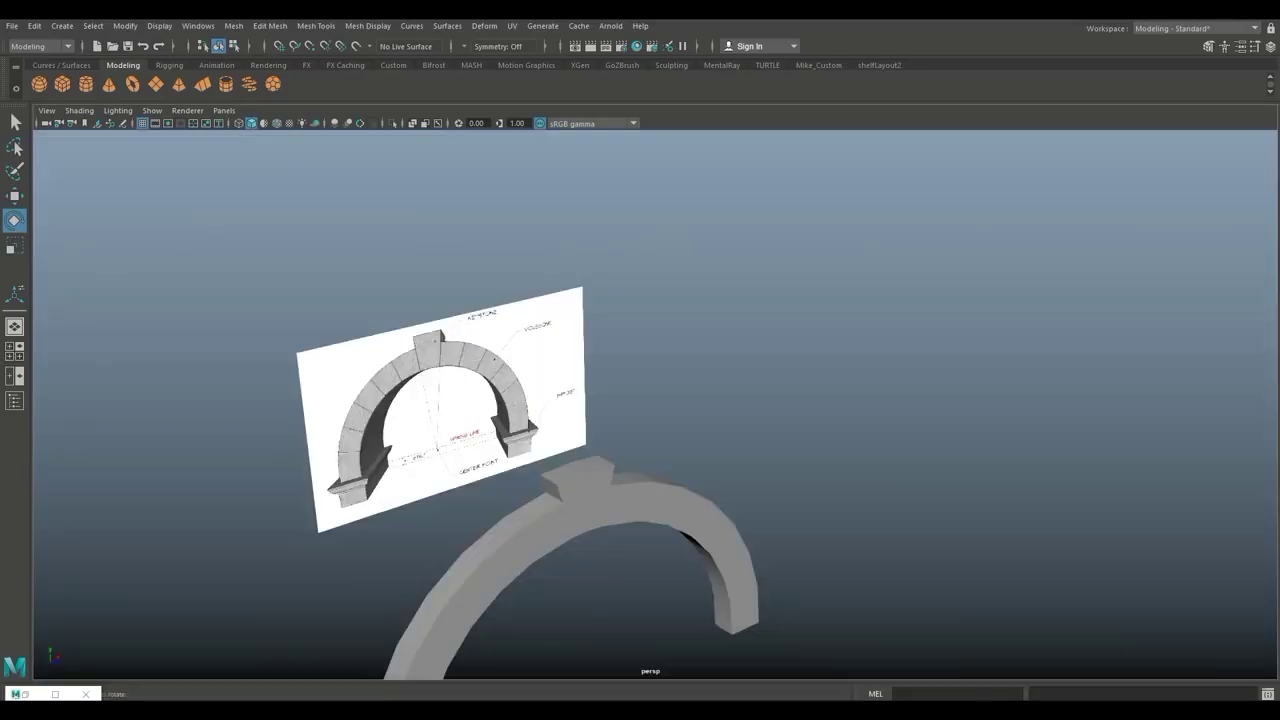
pyautogui.keyDown('alt'); pyautogui.moveTo(640, 480); pyautogui.dragTo(671, 317, button='middle'); pyautogui.keyUp('alt')
pyautogui.scroll(4, 655, 404)
pyautogui.keyDown('alt'); pyautogui.moveTo(640, 400); pyautogui.dragTo(714, 360, button='middle'); pyautogui.keyUp('alt')
pyautogui.keyDown('alt'); pyautogui.moveTo(714, 380); pyautogui.dragTo(595, 370); pyautogui.keyUp('alt')
pyautogui.keyDown('alt'); pyautogui.moveTo(595, 370); pyautogui.dragTo(567, 472, button='middle'); pyautogui.keyUp('alt')
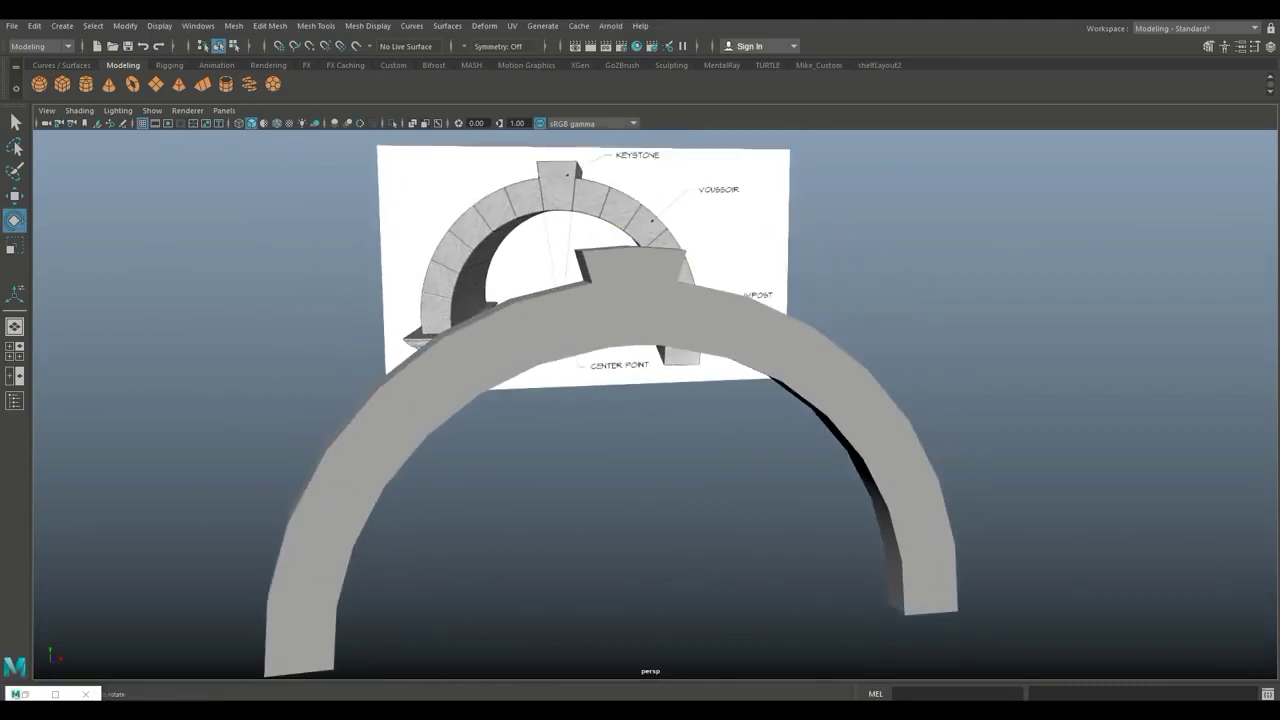
pyautogui.moveTo(624, 286); pyautogui.dragTo(624, 262, button='right')
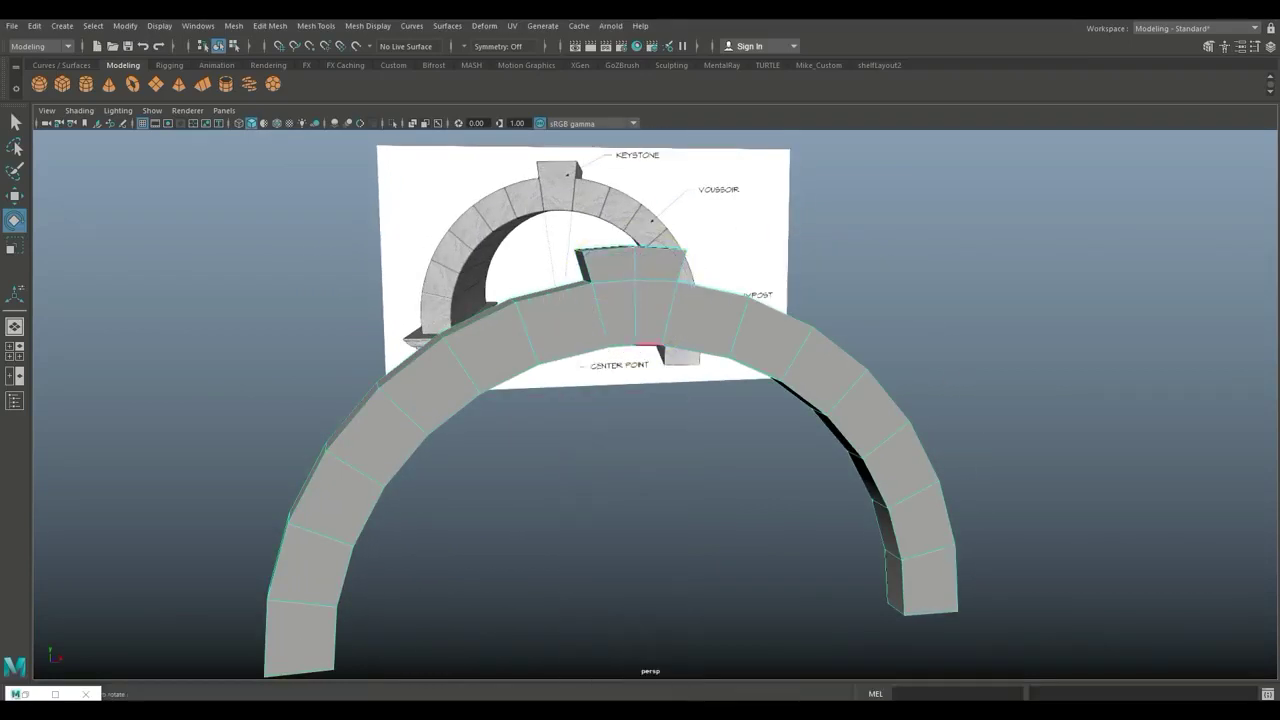
pyautogui.scroll(3, 648, 352)
pyautogui.click(570, 267)
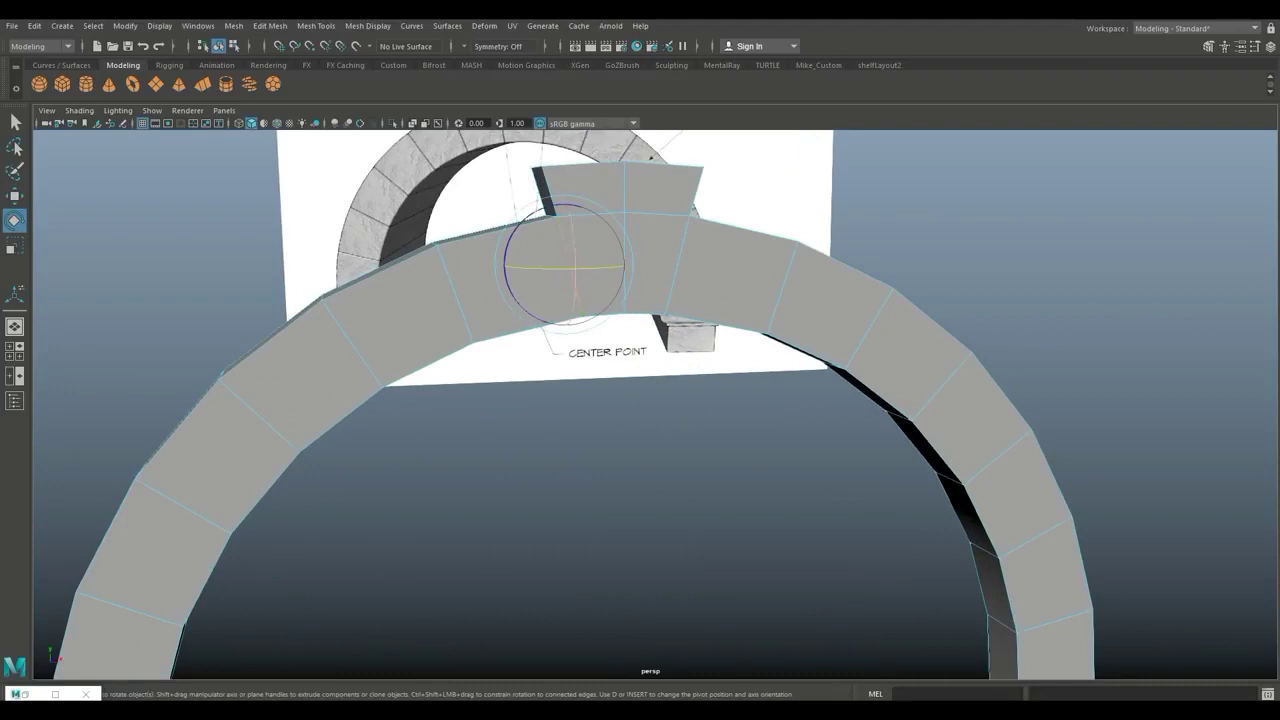
pyautogui.keyDown('shift'); pyautogui.click(456, 294); pyautogui.keyUp('shift')
pyautogui.keyDown('shift'); pyautogui.click(351, 343); pyautogui.keyUp('shift')
pyautogui.keyDown('shift'); pyautogui.click(259, 415); pyautogui.keyUp('shift')
pyautogui.keyDown('alt'); pyautogui.moveTo(255, 500); pyautogui.dragTo(560, 262, button='middle'); pyautogui.keyUp('alt')
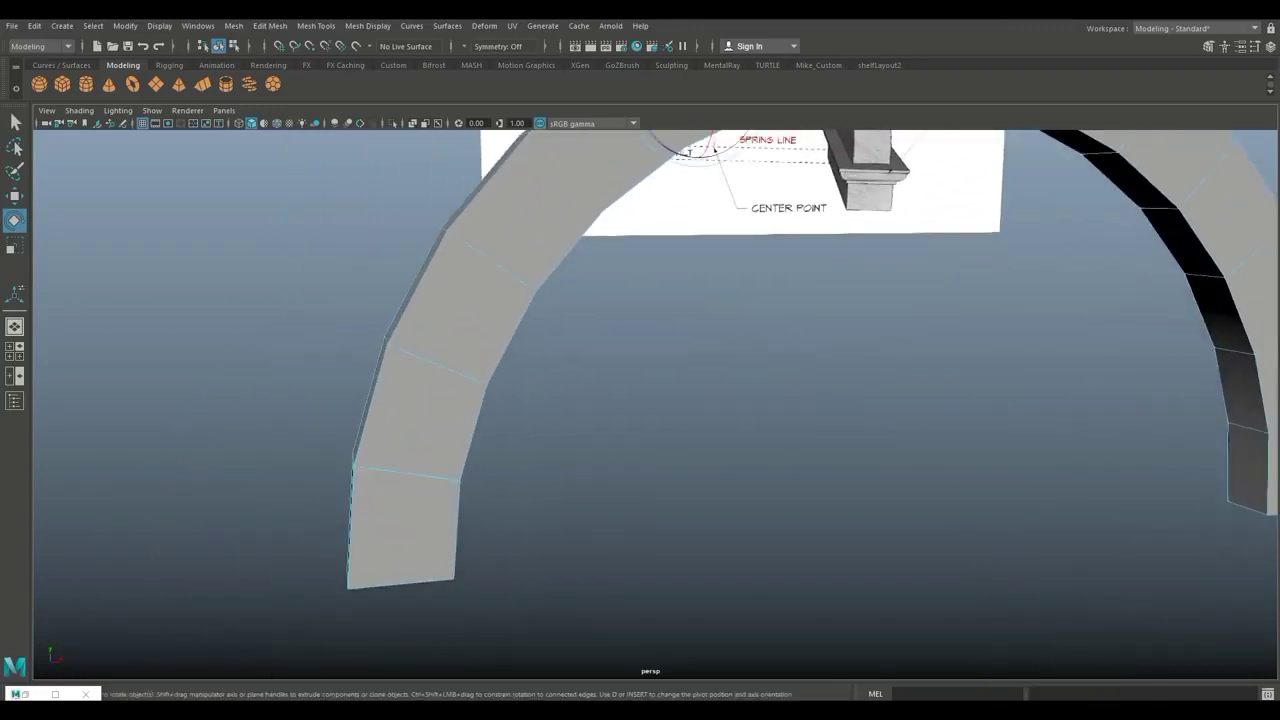
pyautogui.keyDown('shift'); pyautogui.click(490, 260); pyautogui.keyUp('shift')
pyautogui.keyDown('shift'); pyautogui.click(437, 364); pyautogui.keyUp('shift')
pyautogui.keyDown('shift'); pyautogui.click(405, 472); pyautogui.keyUp('shift')
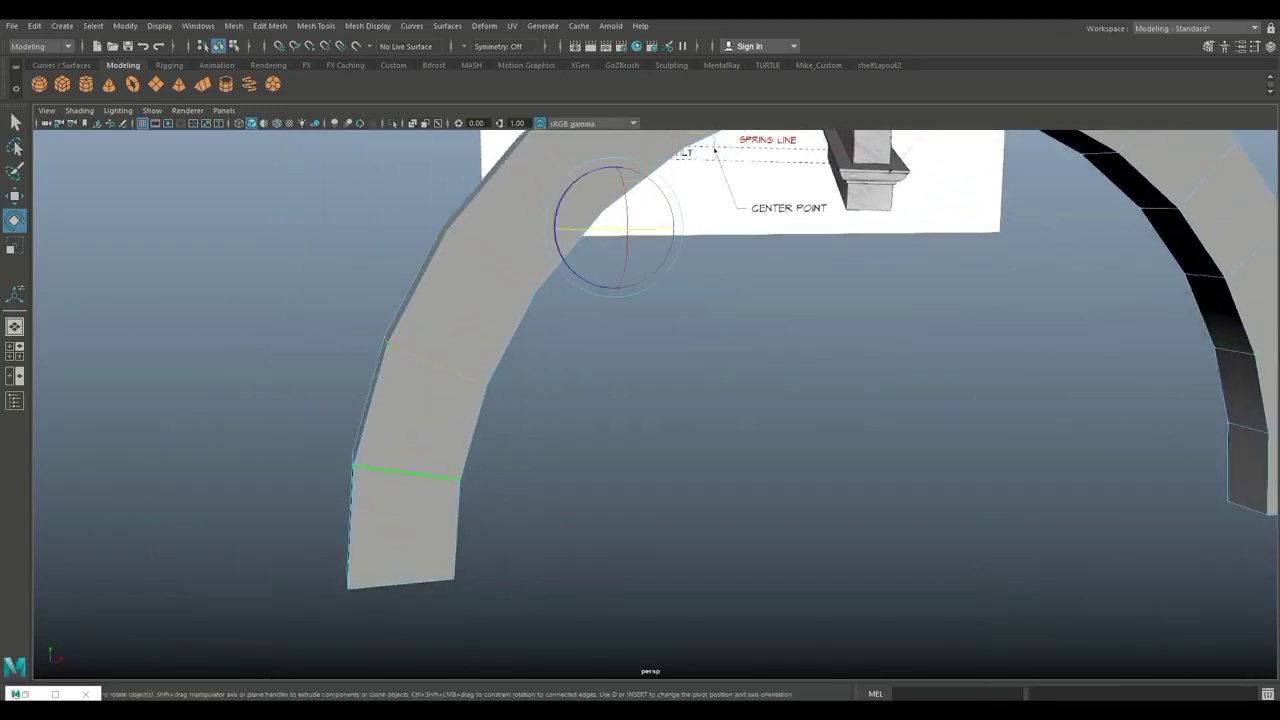
# Add the voussoir joint edge loops on the arch's right half to the selection, from the keystone's side down to the foot.
pyautogui.keyDown('alt'); pyautogui.moveTo(900, 320); pyautogui.dragTo(410, 430, button='middle'); pyautogui.keyUp('alt')
pyautogui.keyDown('alt'); pyautogui.moveTo(410, 430); pyautogui.dragTo(385, 440); pyautogui.keyUp('alt')
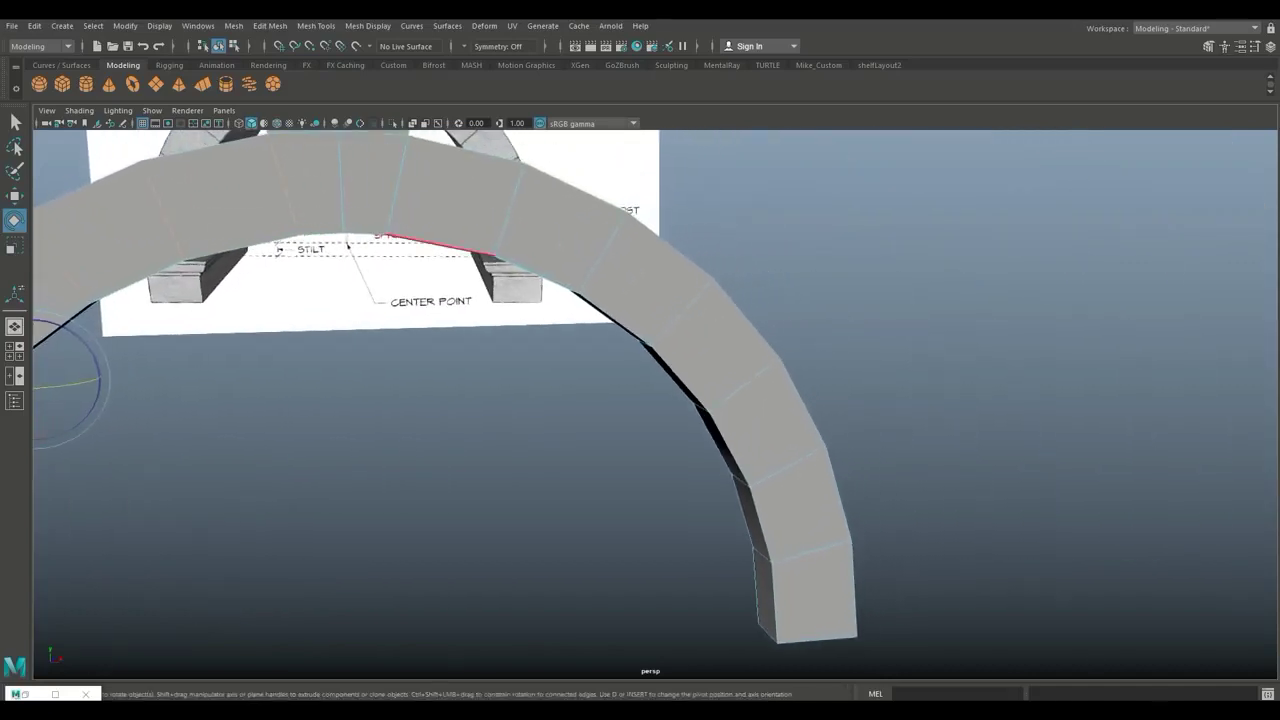
pyautogui.keyDown('shift'); pyautogui.click(397, 188); pyautogui.keyUp('shift')
pyautogui.keyDown('shift'); pyautogui.click(510, 210); pyautogui.keyUp('shift')
pyautogui.keyDown('shift'); pyautogui.click(604, 252); pyautogui.keyUp('shift')
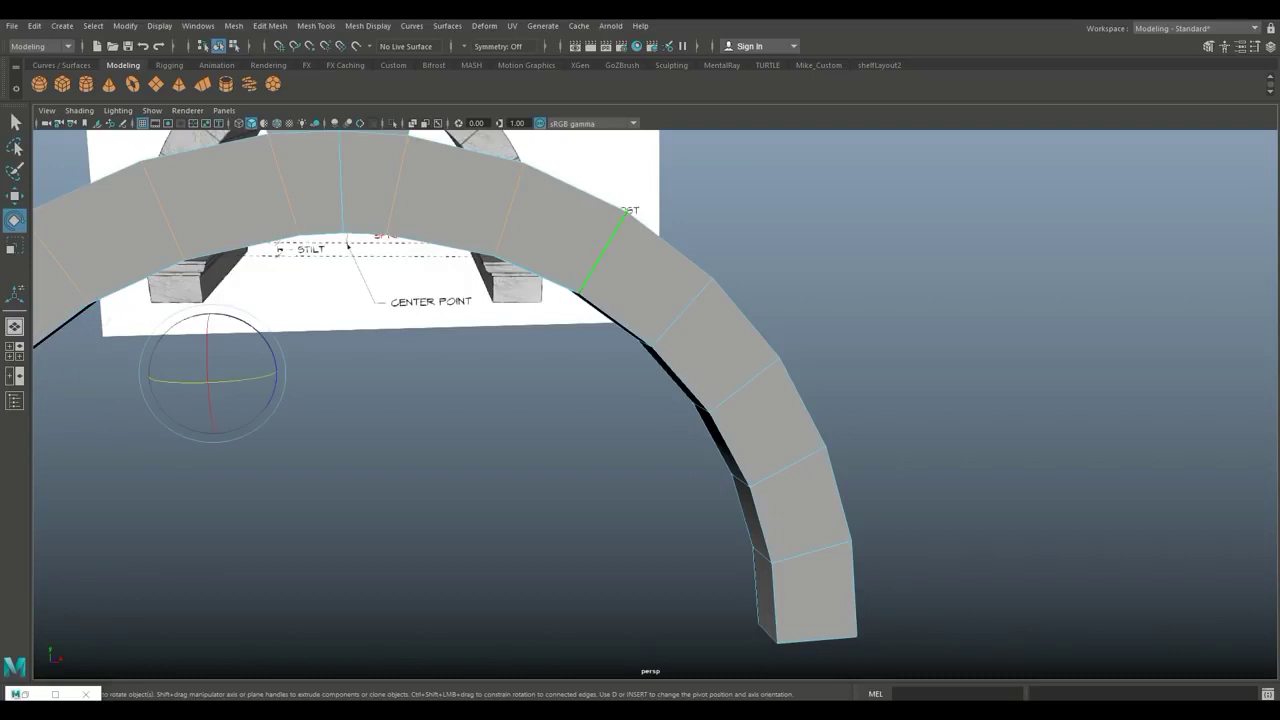
pyautogui.keyDown('shift'); pyautogui.click(684, 310); pyautogui.keyUp('shift')
pyautogui.keyDown('shift'); pyautogui.click(744, 384); pyautogui.keyUp('shift')
pyautogui.keyDown('shift'); pyautogui.click(792, 458); pyautogui.keyUp('shift')
pyautogui.keyDown('shift'); pyautogui.click(810, 550); pyautogui.keyUp('shift')
# Add the side edges of the keystone's raised upper part to the selection and inspect the selected edges from behind.
pyautogui.keyDown('alt'); pyautogui.moveTo(400, 250); pyautogui.dragTo(578, 492, button='middle'); pyautogui.keyUp('alt')
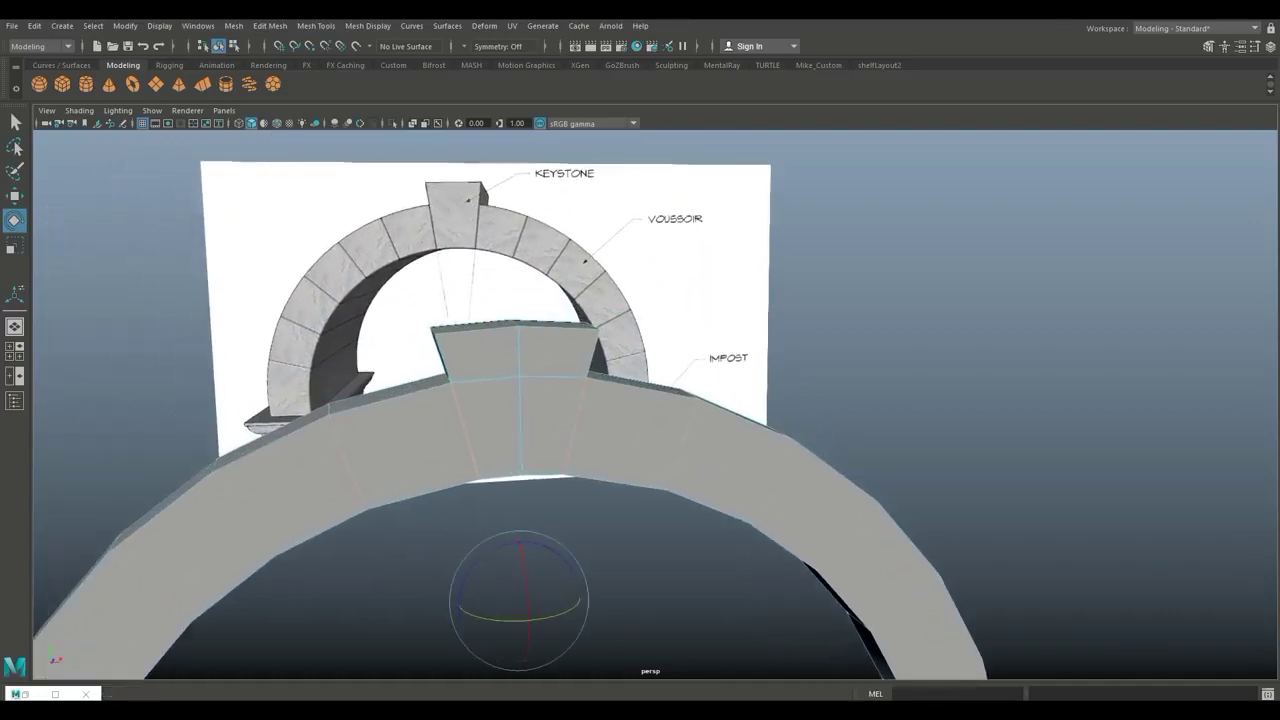
pyautogui.keyDown('shift'); pyautogui.click(594, 355); pyautogui.keyUp('shift')
pyautogui.keyDown('shift'); pyautogui.click(444, 358); pyautogui.keyUp('shift')
pyautogui.keyDown('alt'); pyautogui.moveTo(444, 358); pyautogui.dragTo(830, 350); pyautogui.keyUp('alt')
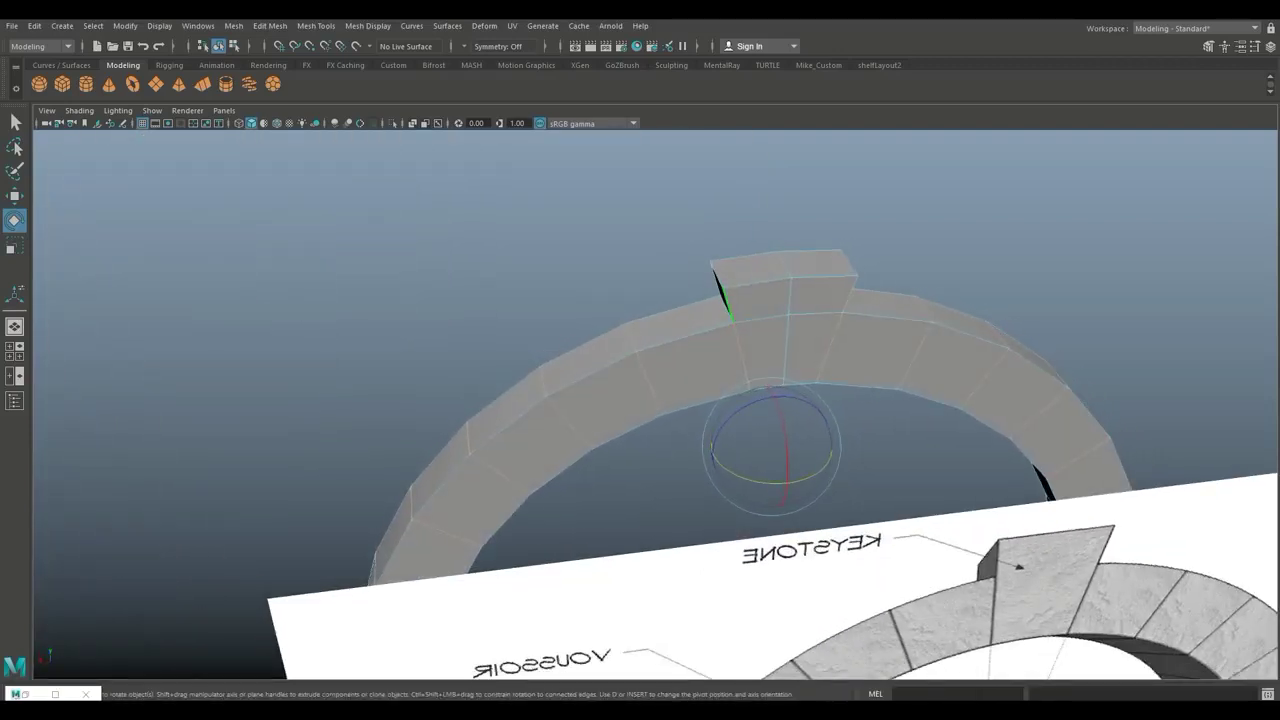
pyautogui.scroll(-4, 880, 291)
pyautogui.keyDown('alt'); pyautogui.moveTo(880, 291); pyautogui.dragTo(500, 262); pyautogui.keyUp('alt')
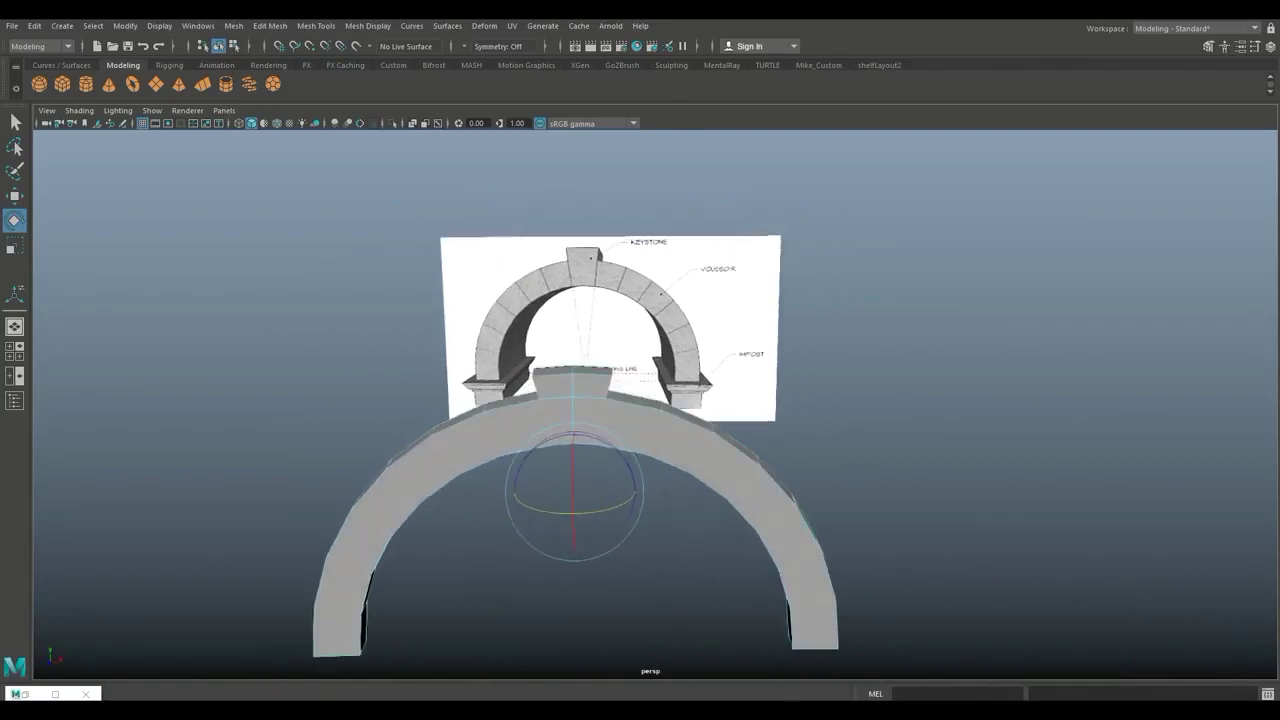
# Bevel the selected voussoir and keystone joint edges with a fraction of 0.1.
pyautogui.click(270, 25)
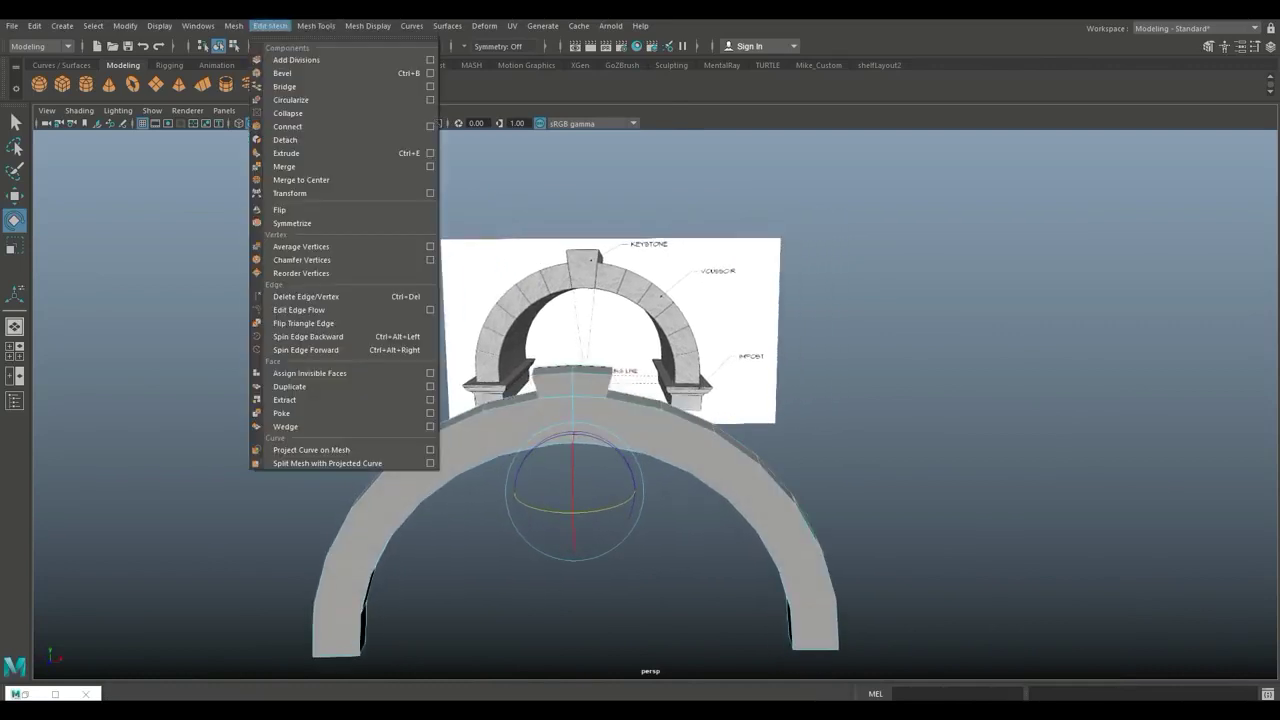
pyautogui.click(290, 71)
pyautogui.scroll(4, 574, 430)
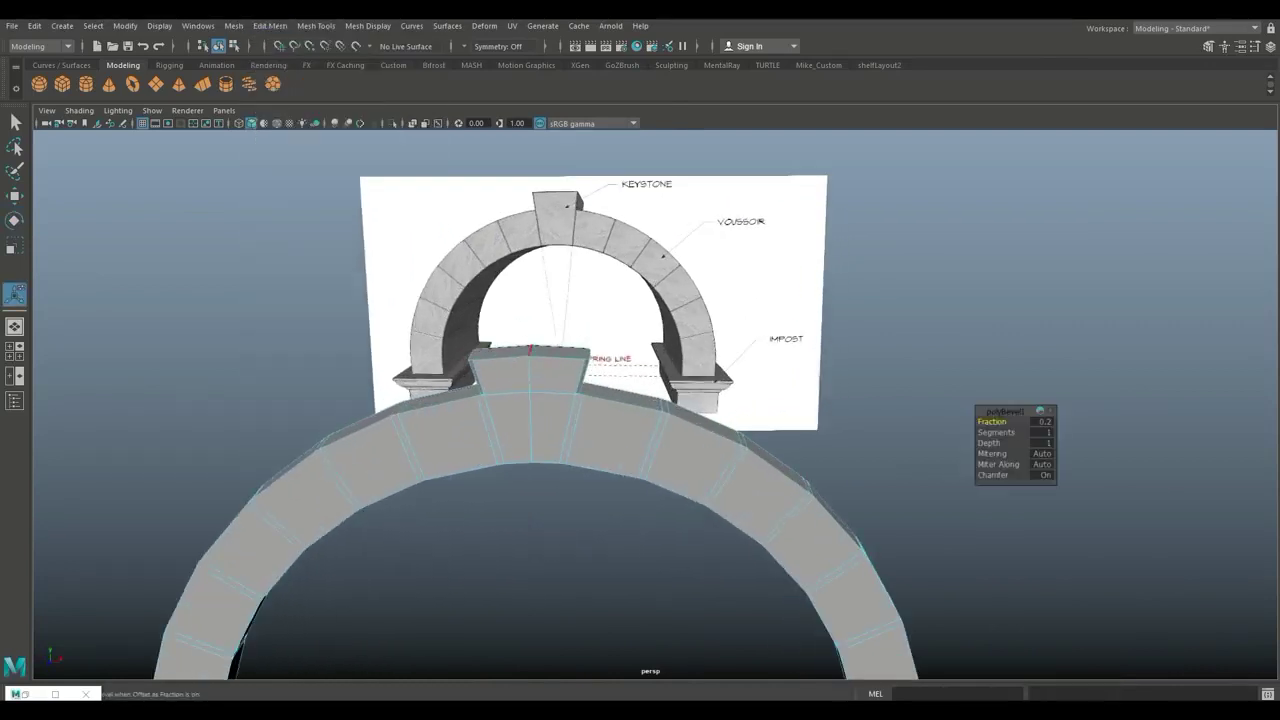
pyautogui.keyDown('alt'); pyautogui.moveTo(574, 430); pyautogui.dragTo(563, 305, button='middle'); pyautogui.keyUp('alt')
pyautogui.keyDown('alt'); pyautogui.moveTo(563, 305); pyautogui.dragTo(625, 325); pyautogui.keyUp('alt')
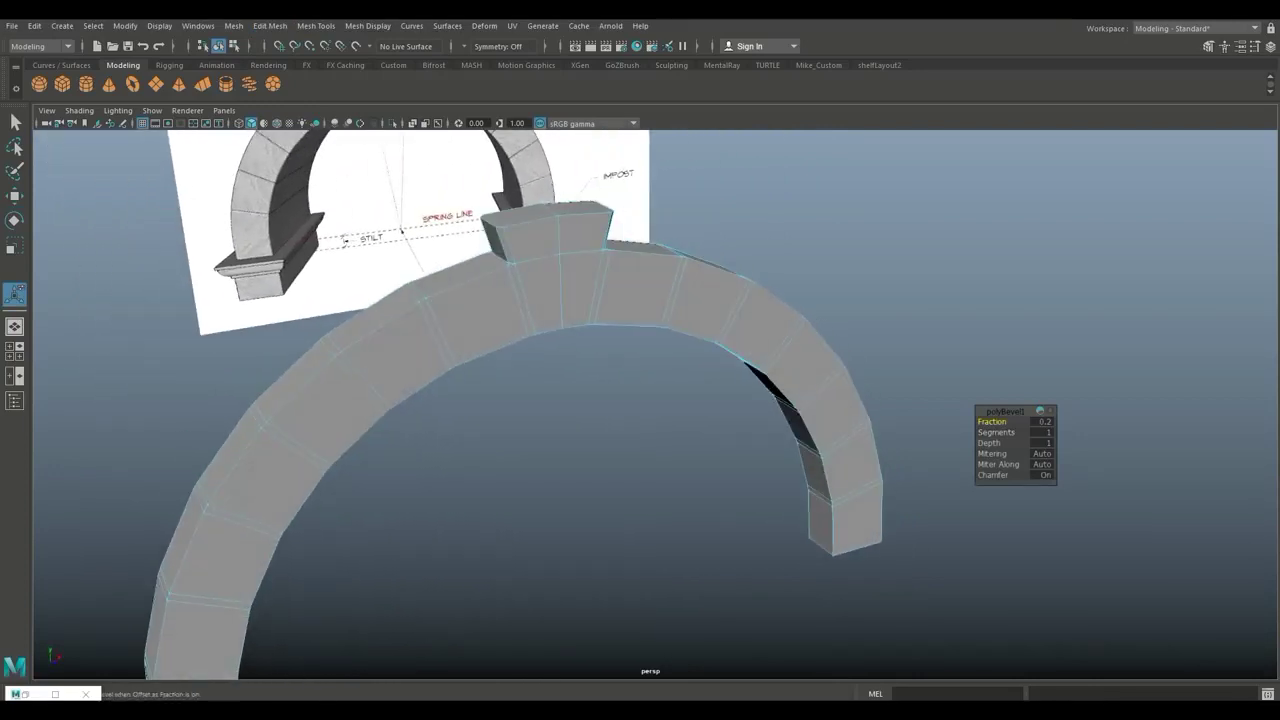
pyautogui.click(1043, 422)
pyautogui.write('0.1')
pyautogui.press('Return')
pyautogui.scroll(-3, 848, 438)
pyautogui.scroll(1, 848, 438)
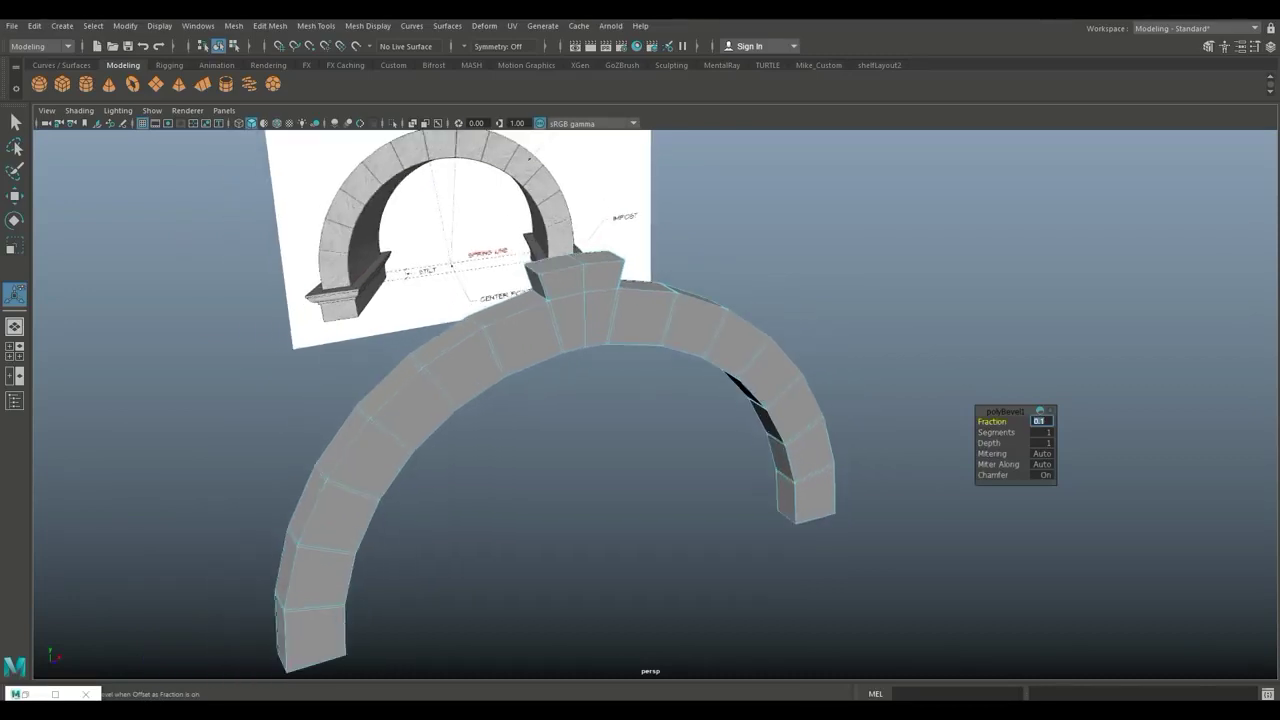
# Select the front faces of all the arch's voussoirs and keystone, leaving out the narrow joint strips, and check the selection from behind.
pyautogui.keyDown('alt'); pyautogui.moveTo(848, 438); pyautogui.dragTo(735, 415); pyautogui.keyUp('alt')
pyautogui.keyDown('alt'); pyautogui.moveTo(735, 415); pyautogui.dragTo(777, 366, button='middle'); pyautogui.keyUp('alt')
pyautogui.keyDown('alt'); pyautogui.moveTo(777, 366); pyautogui.dragTo(860, 392); pyautogui.keyUp('alt')
pyautogui.rightClick(378, 391)
pyautogui.moveTo(378, 392); pyautogui.dragTo(378, 350, button='right')
pyautogui.click(331, 528)
pyautogui.keyDown('shift'); pyautogui.click(340, 464); pyautogui.keyUp('shift')
pyautogui.keyDown('shift'); pyautogui.click(360, 407); pyautogui.keyUp('shift')
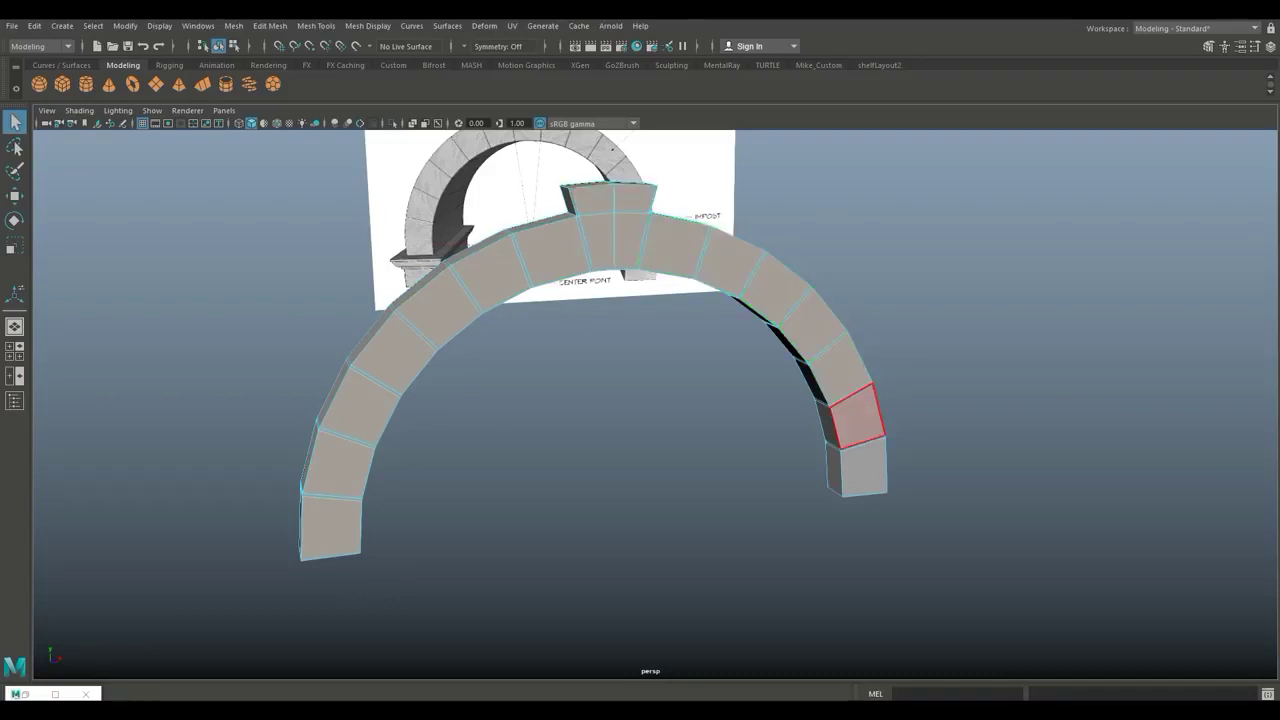
pyautogui.scroll(-3, 864, 467)
pyautogui.keyDown('alt'); pyautogui.moveTo(864, 467); pyautogui.dragTo(1142, 532); pyautogui.keyUp('alt')
pyautogui.scroll(4, 966, 491)
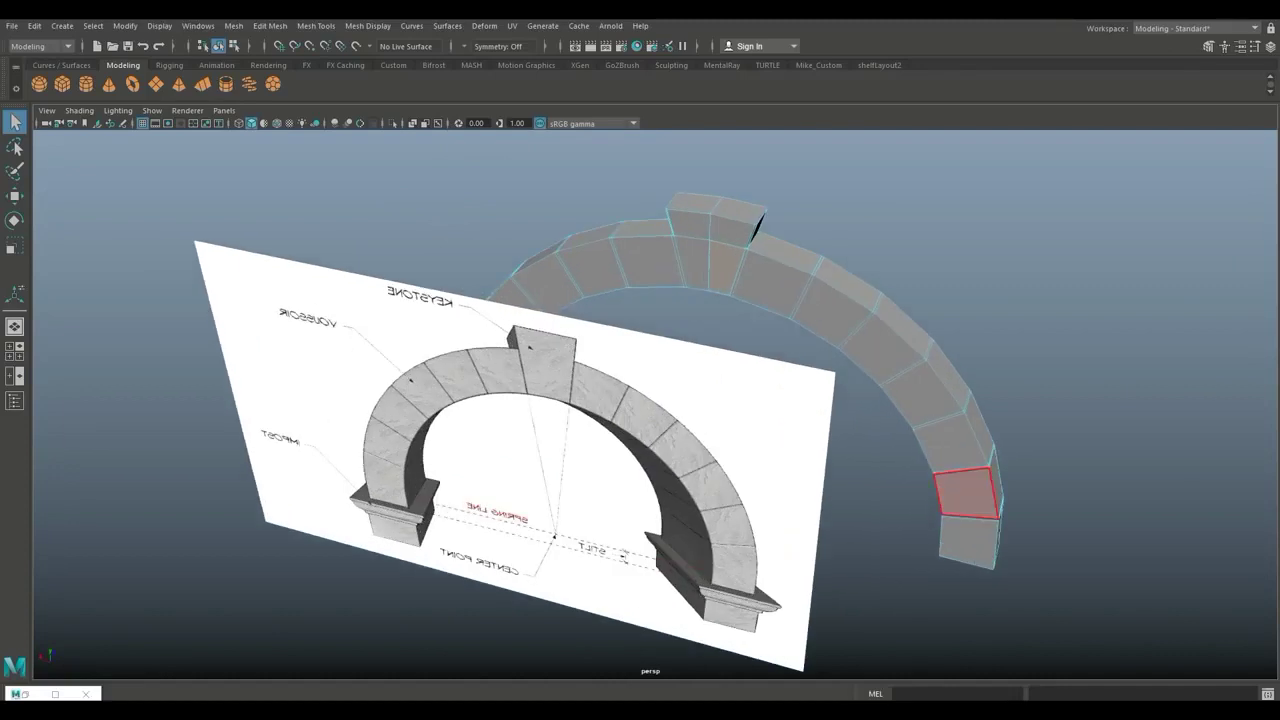
pyautogui.scroll(-4, 863, 463)
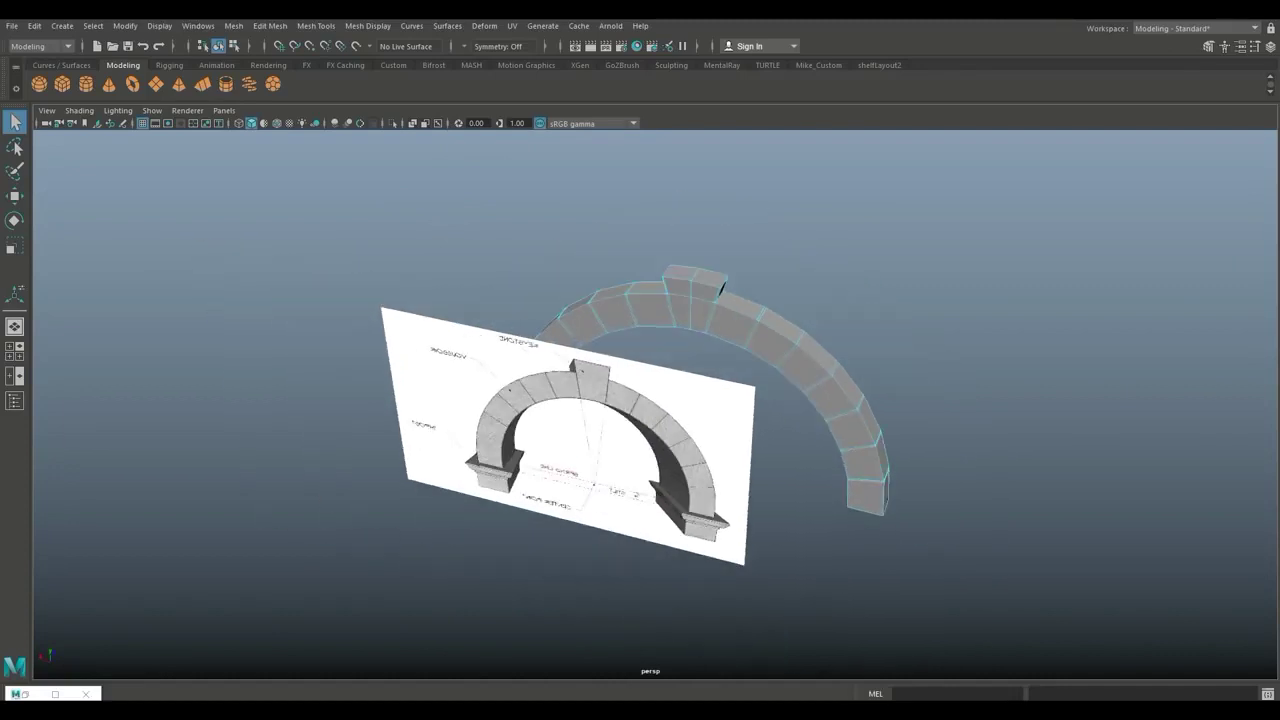
pyautogui.keyDown('alt'); pyautogui.moveTo(863, 463); pyautogui.dragTo(580, 489); pyautogui.keyUp('alt')
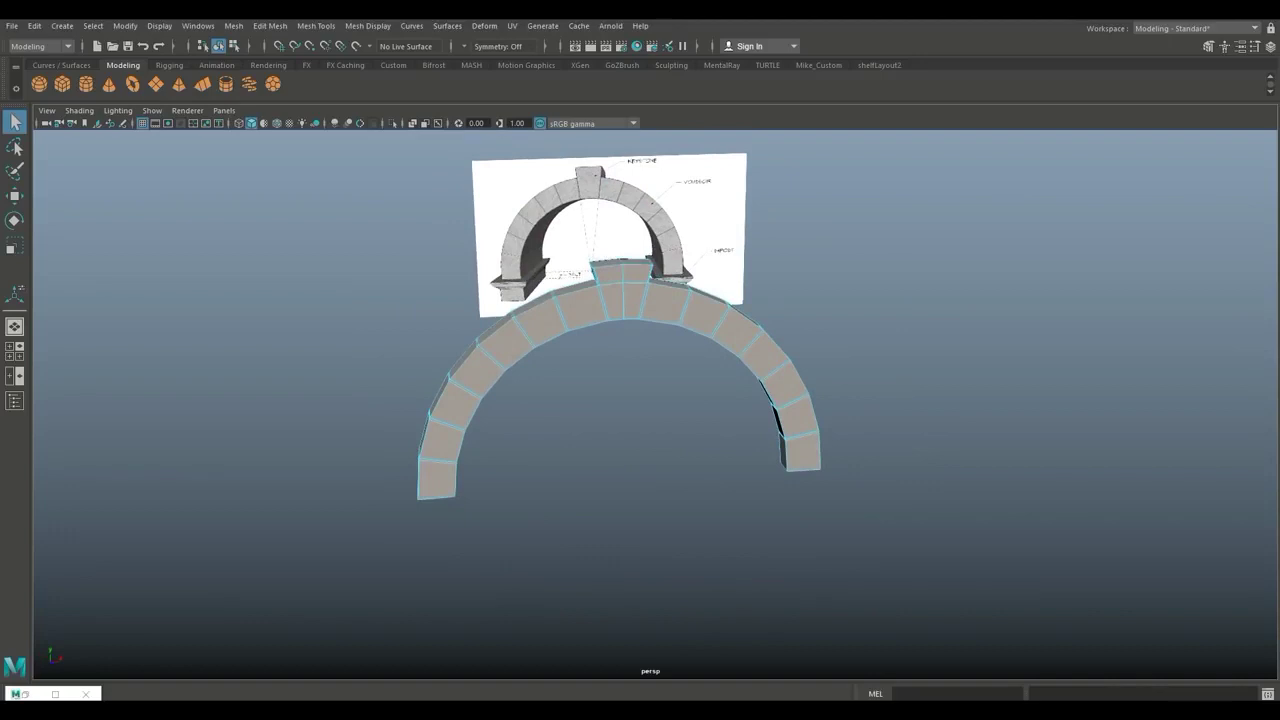
# Extrude the selected front faces of the arch blocks with a thickness of 0.3.
pyautogui.hotkey('ctrl', 'e')
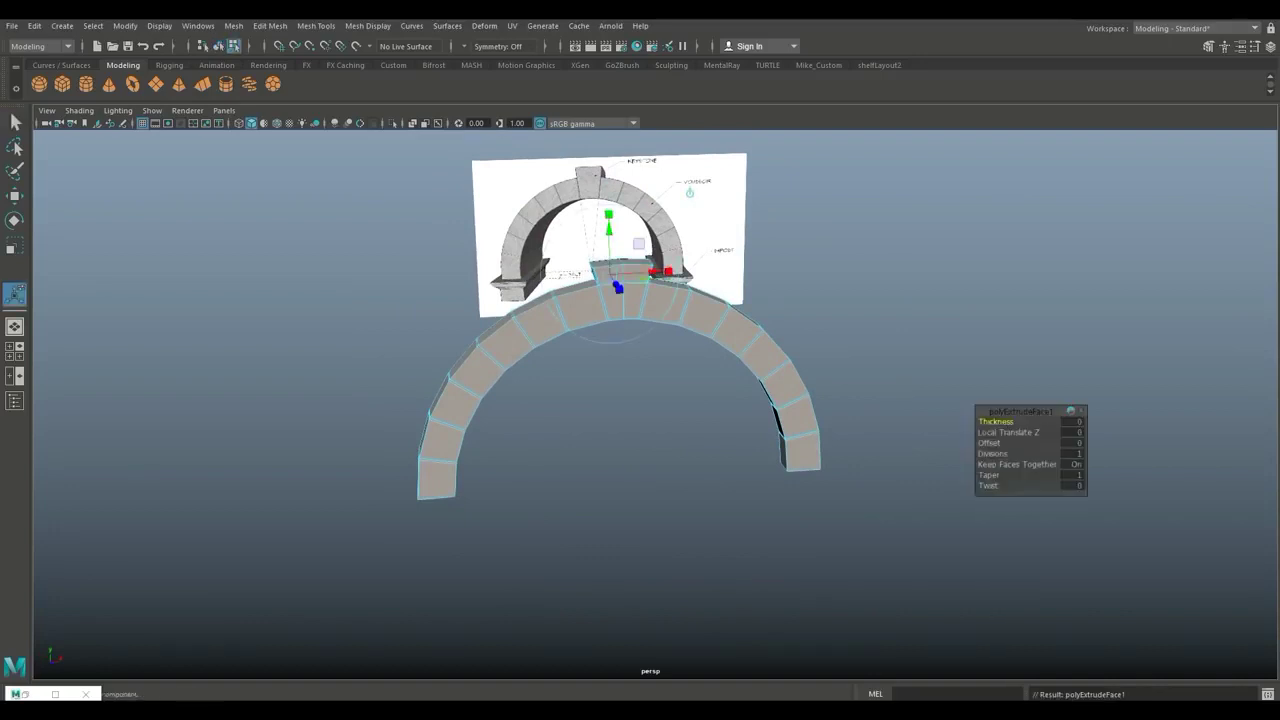
pyautogui.click(1073, 421)
pyautogui.press('Return')
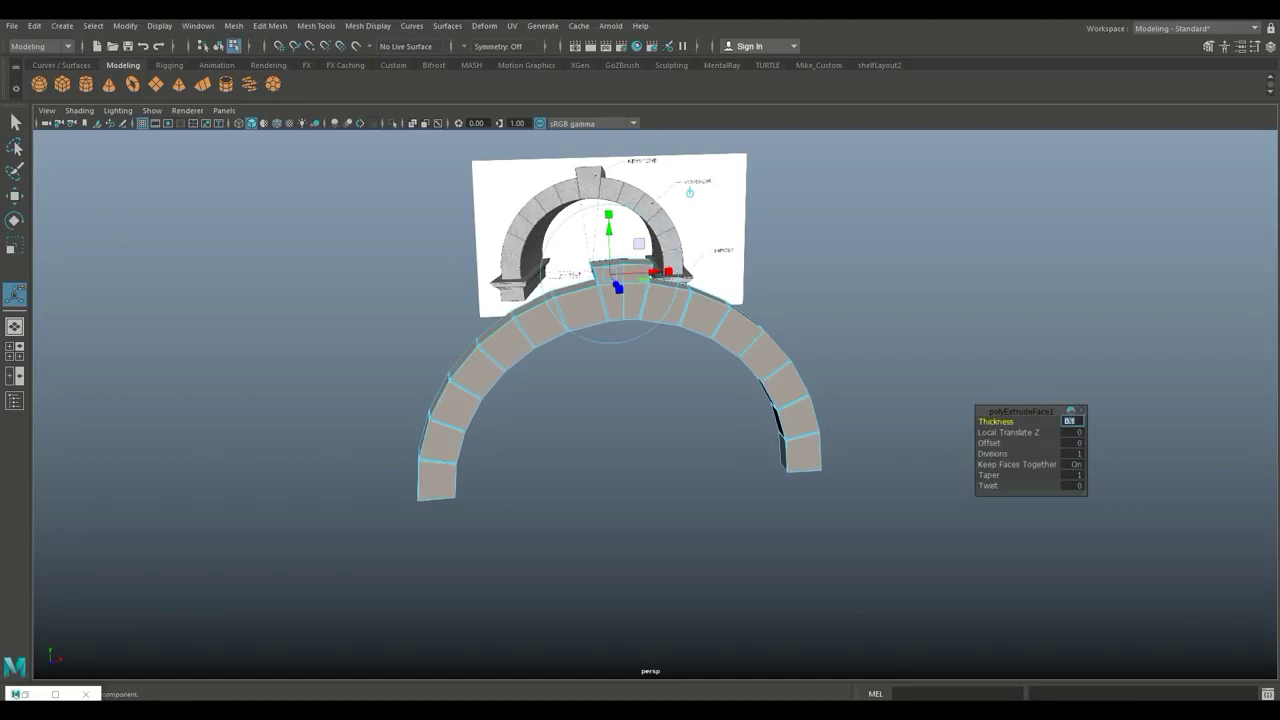
pyautogui.write('0.3')
pyautogui.press('Return')
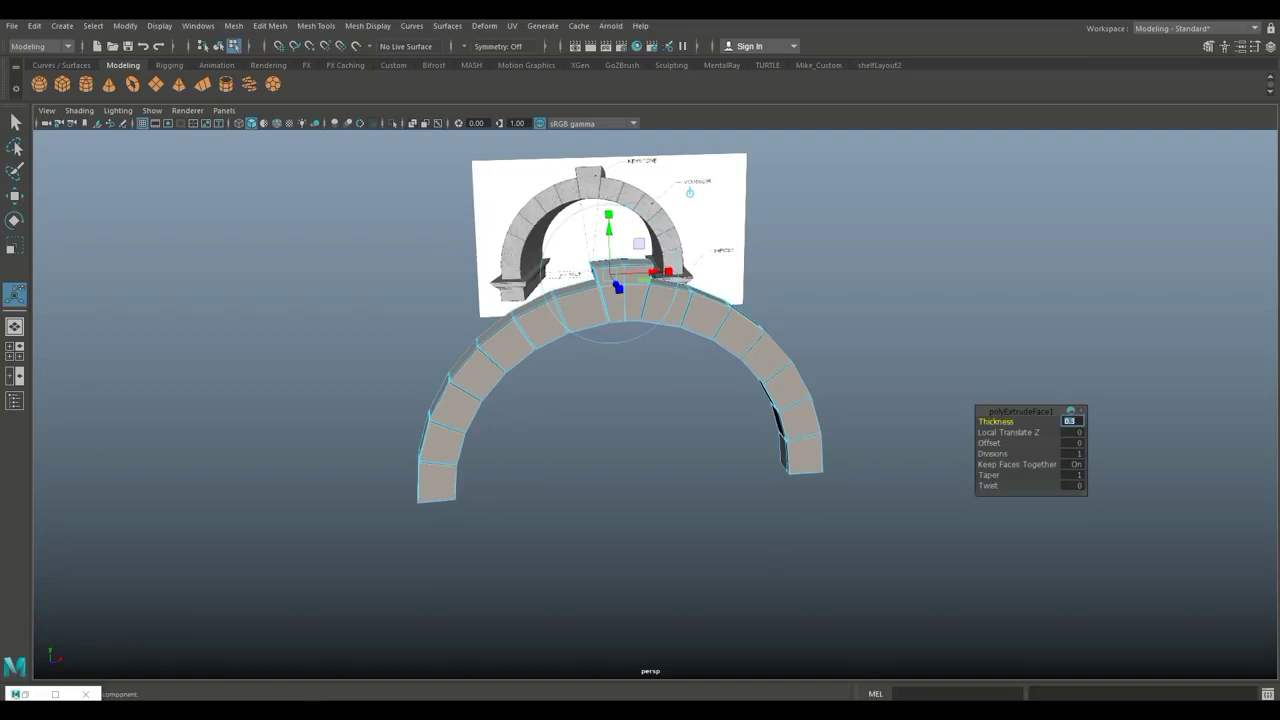
# Set the extrusion's offset to 0.02, inspect the joints, and return to object mode with the arch deselected.
pyautogui.moveTo(989, 443)
pyautogui.mouseDown()
pyautogui.moveTo(1016, 443)
pyautogui.moveTo(996, 443)
pyautogui.mouseUp()
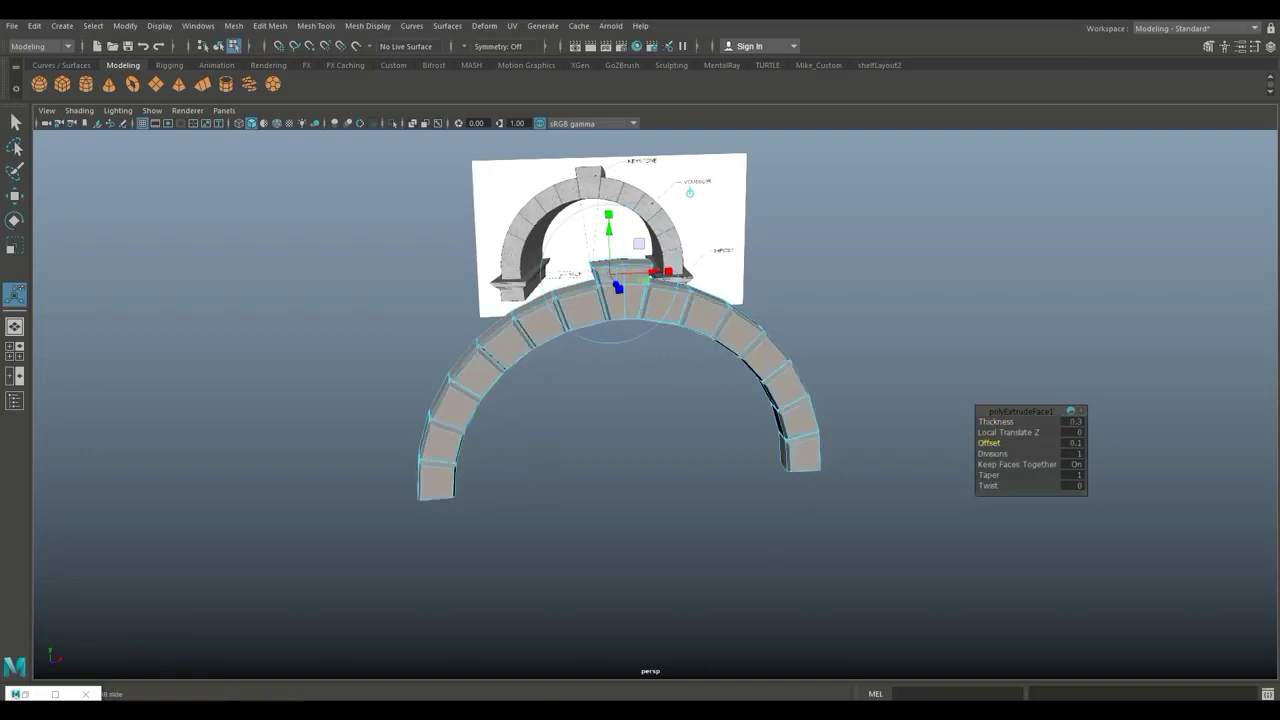
pyautogui.click(1074, 443)
pyautogui.press('Return')
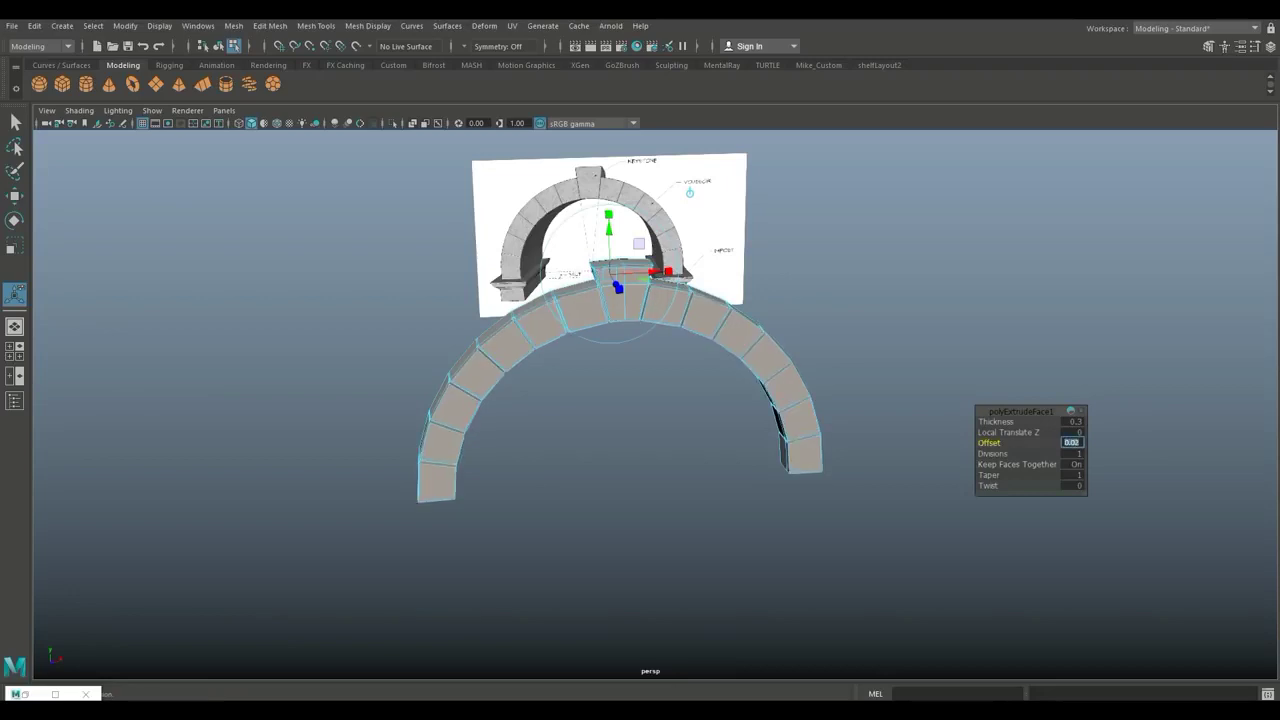
pyautogui.scroll(4, 655, 405)
pyautogui.scroll(3, 655, 405)
pyautogui.keyDown('alt'); pyautogui.moveTo(600, 400); pyautogui.dragTo(568, 415); pyautogui.keyUp('alt')
pyautogui.scroll(-7, 655, 405)
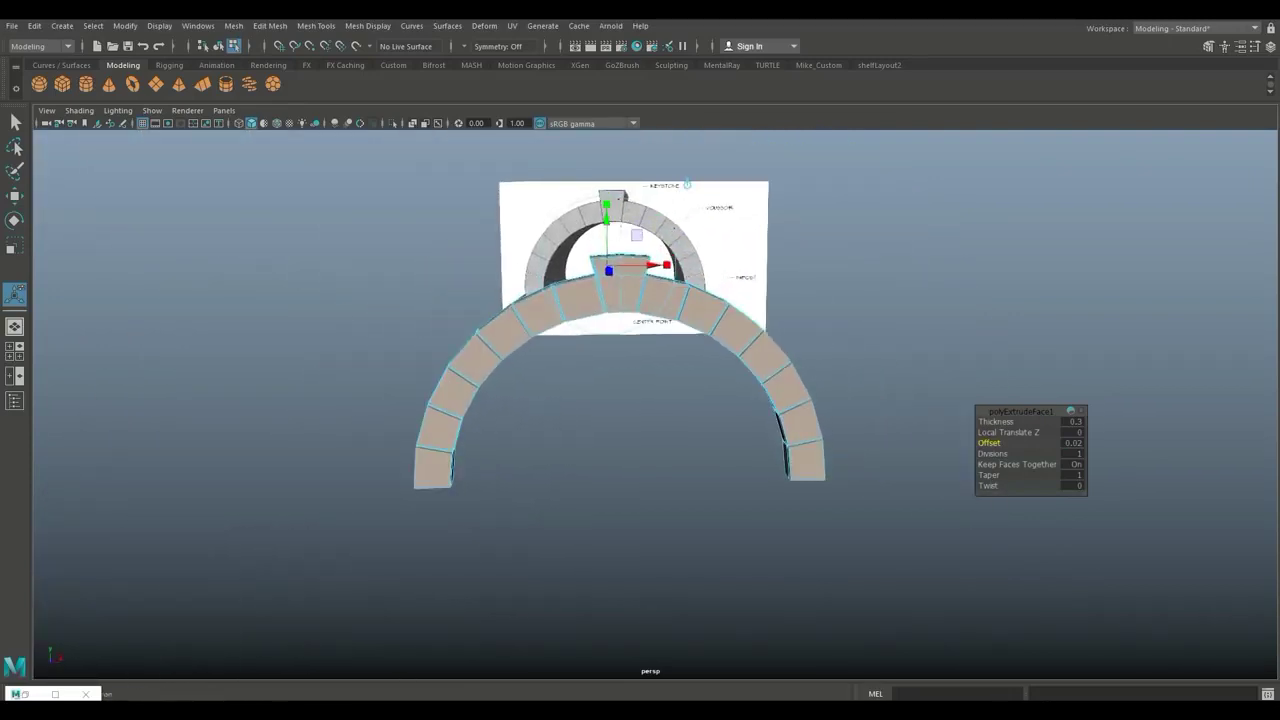
pyautogui.moveTo(751, 312); pyautogui.dragTo(820, 294, button='right')
pyautogui.click(865, 300)
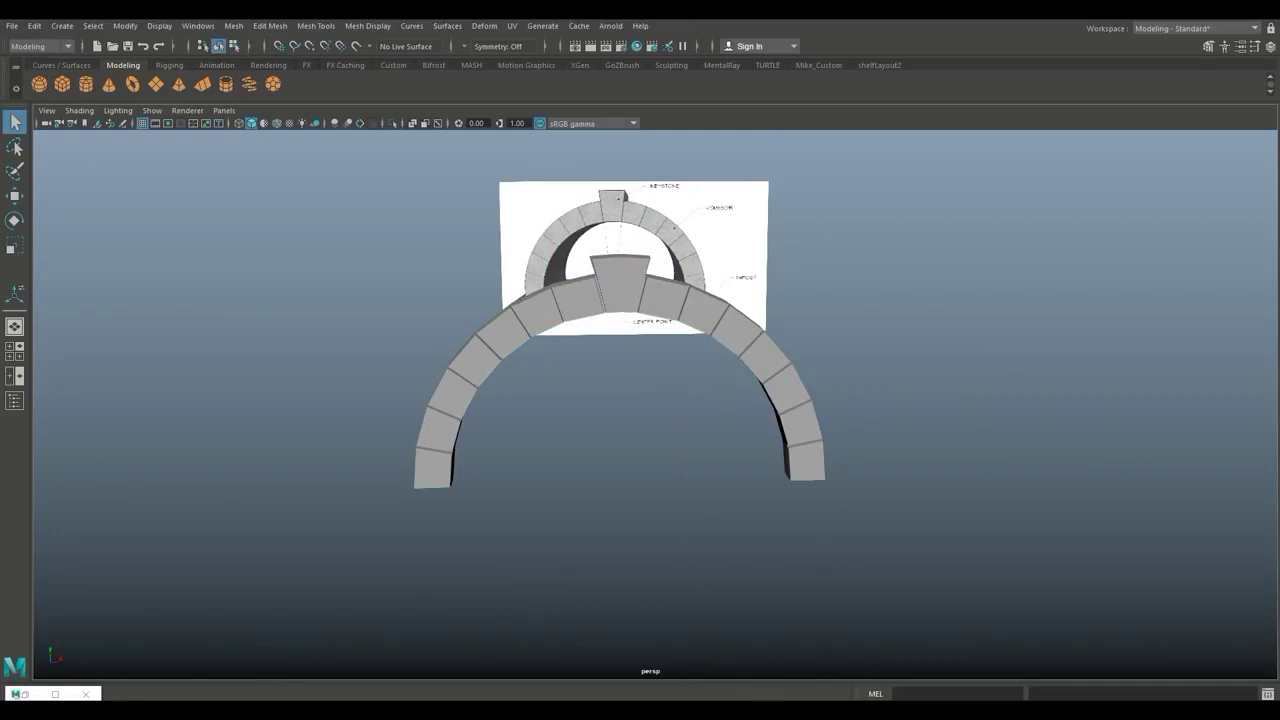
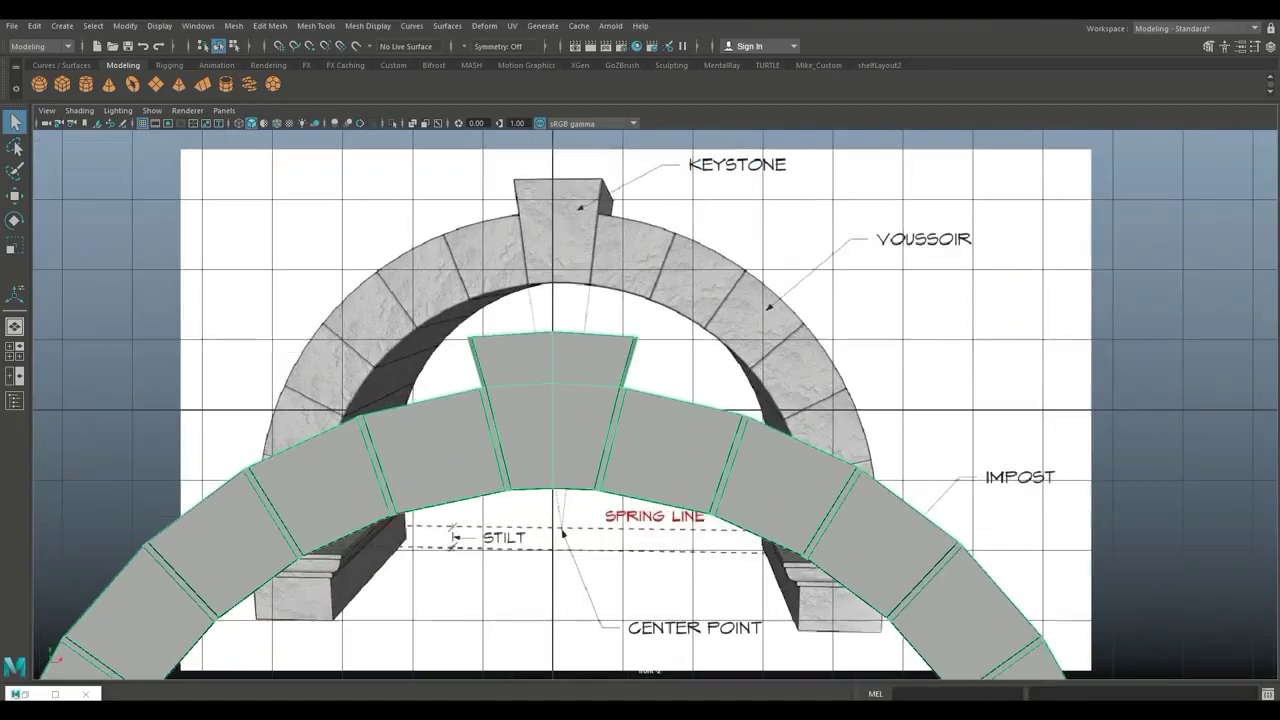
# Raise the keystone's top corner vertices level with its top centre vertex and check the arch in perspective.
pyautogui.moveTo(547, 313); pyautogui.dragTo(482, 314, button='right')
pyautogui.press('w')
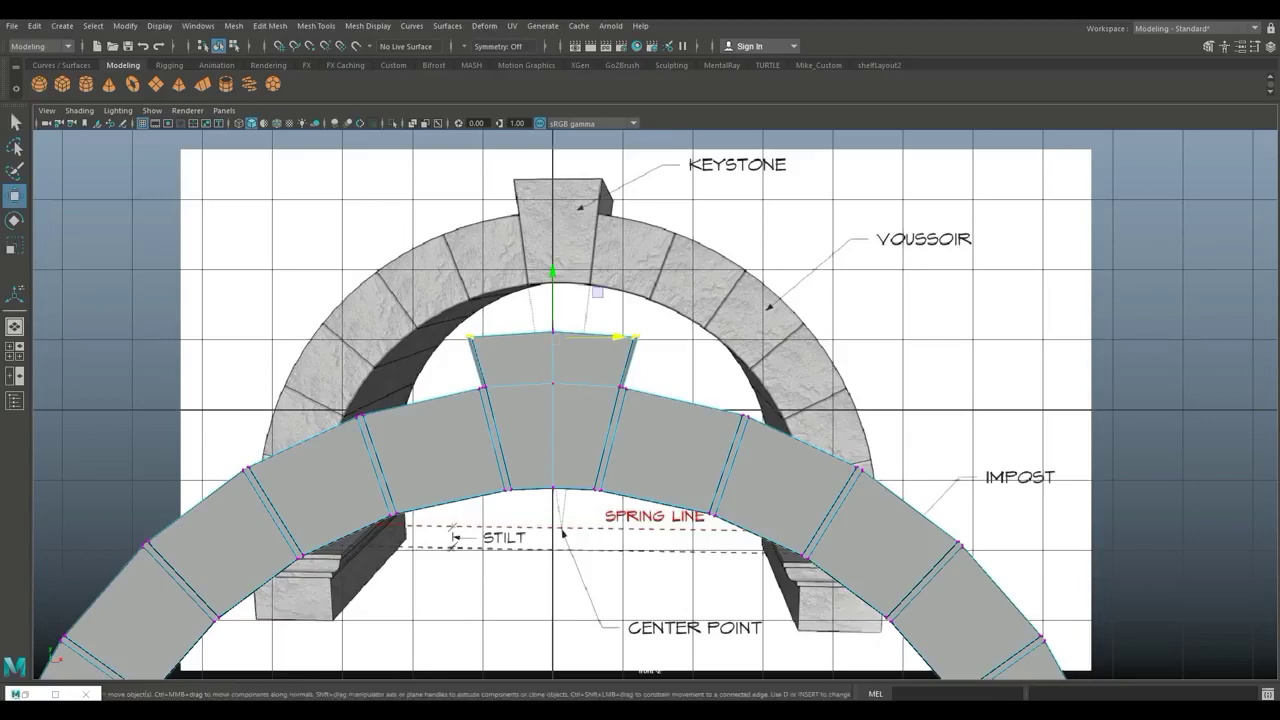
pyautogui.moveTo(553, 272); pyautogui.dragTo(553, 265)
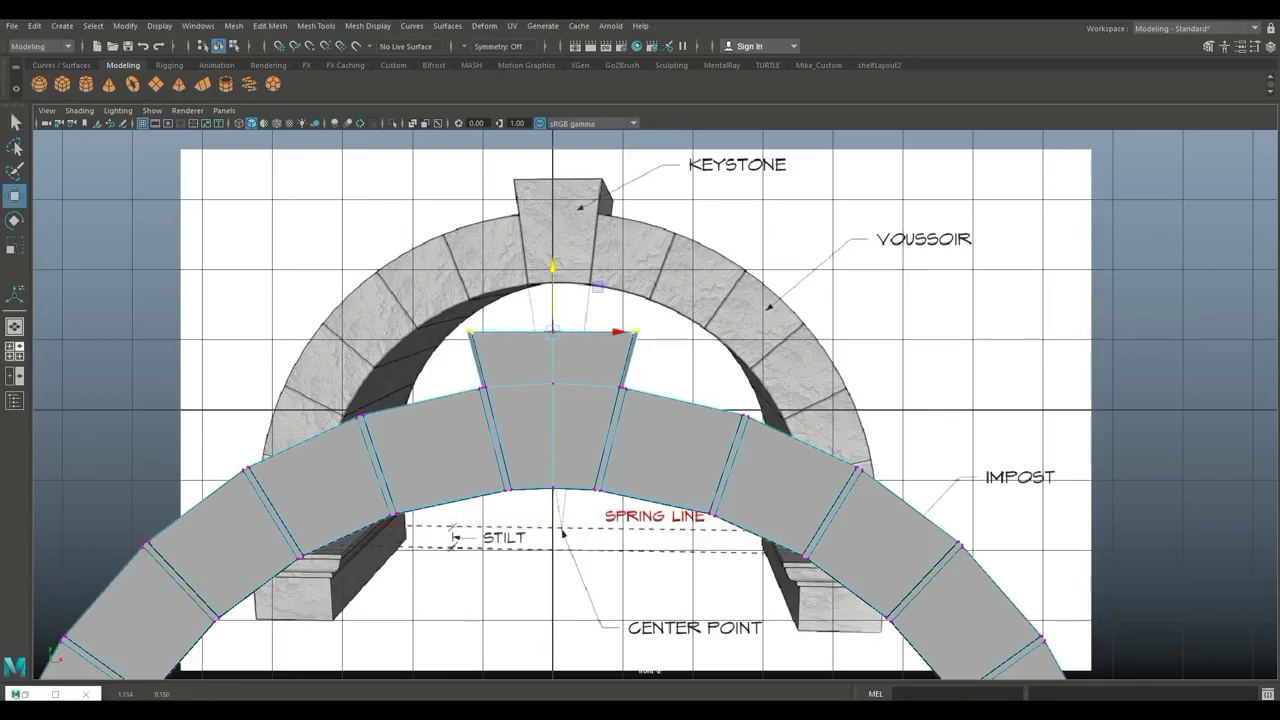
pyautogui.press('space')
pyautogui.press('space')
pyautogui.keyDown('alt'); pyautogui.moveTo(690, 490); pyautogui.dragTo(680, 248, button='middle'); pyautogui.keyUp('alt')
pyautogui.scroll(-4, 680, 248)
pyautogui.keyDown('alt'); pyautogui.moveTo(680, 248); pyautogui.dragTo(572, 256); pyautogui.keyUp('alt')
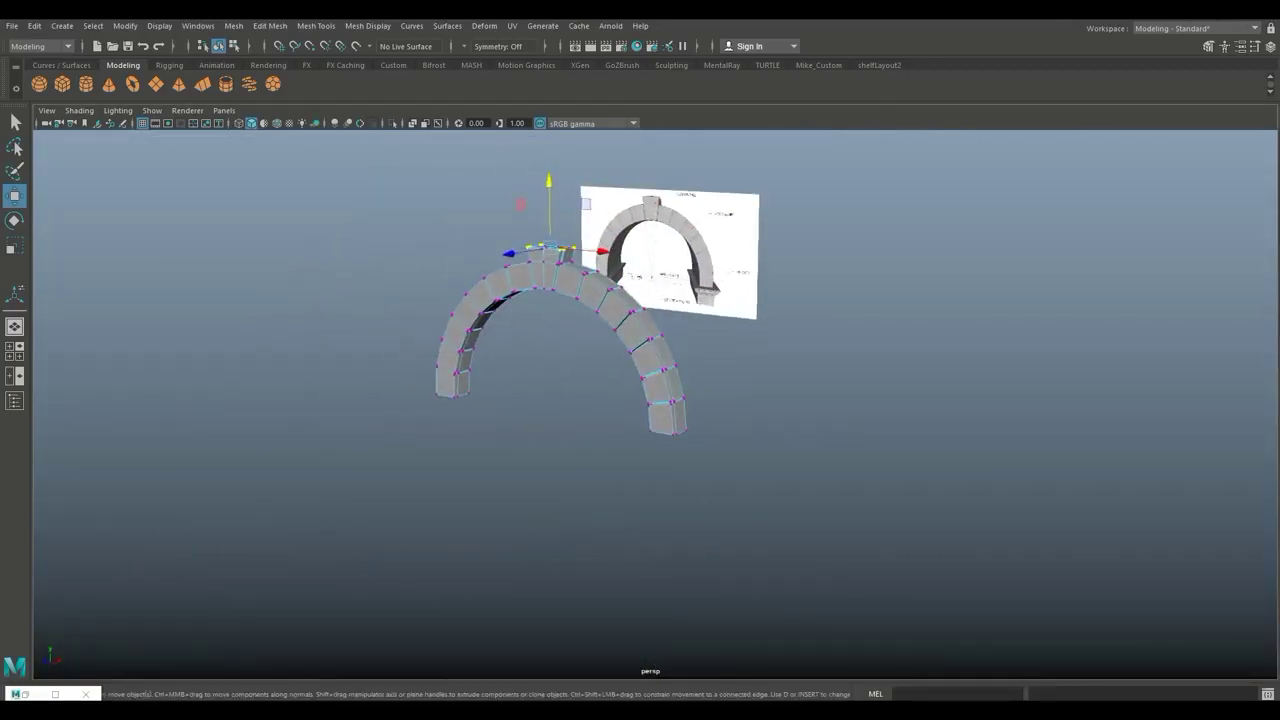
pyautogui.scroll(5, 655, 405)
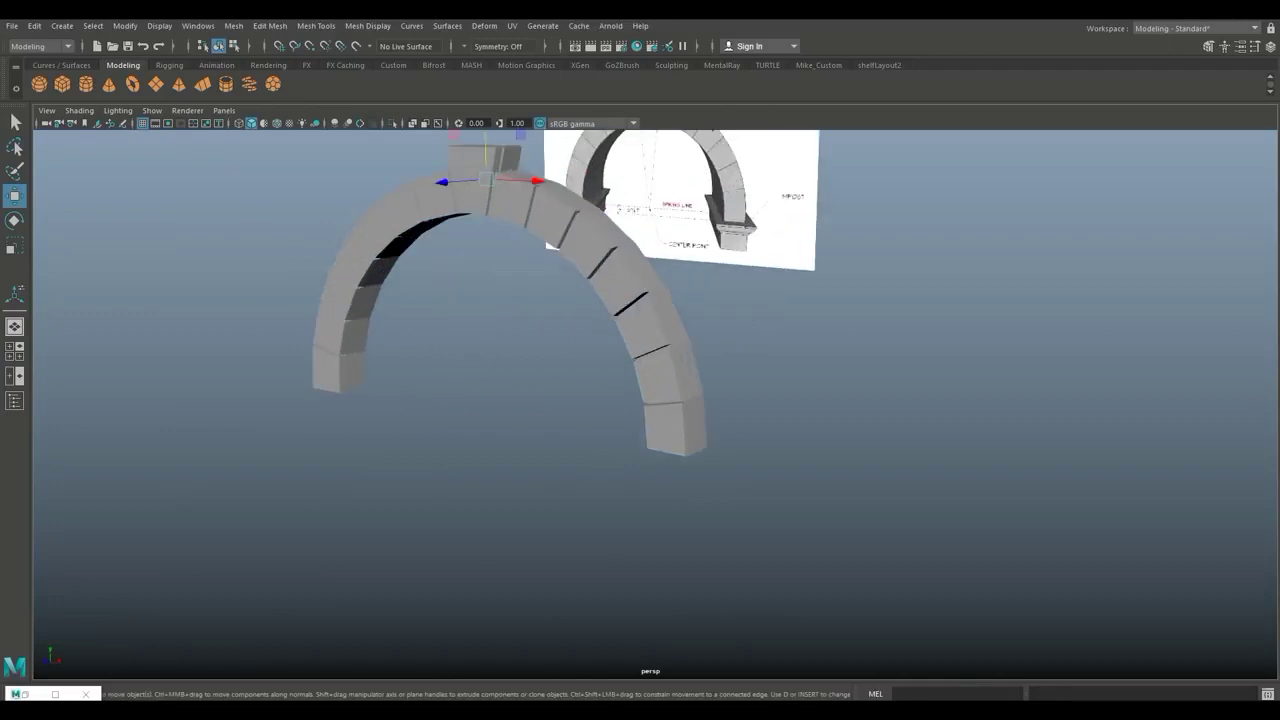
pyautogui.scroll(-4, 655, 405)
# Place a polygon cube beneath the arch's right foot and scale it up uniformly until it is wider than the foot.
pyautogui.moveTo(537, 183); pyautogui.dragTo(541, 359)
pyautogui.moveTo(595, 431); pyautogui.dragTo(723, 454)
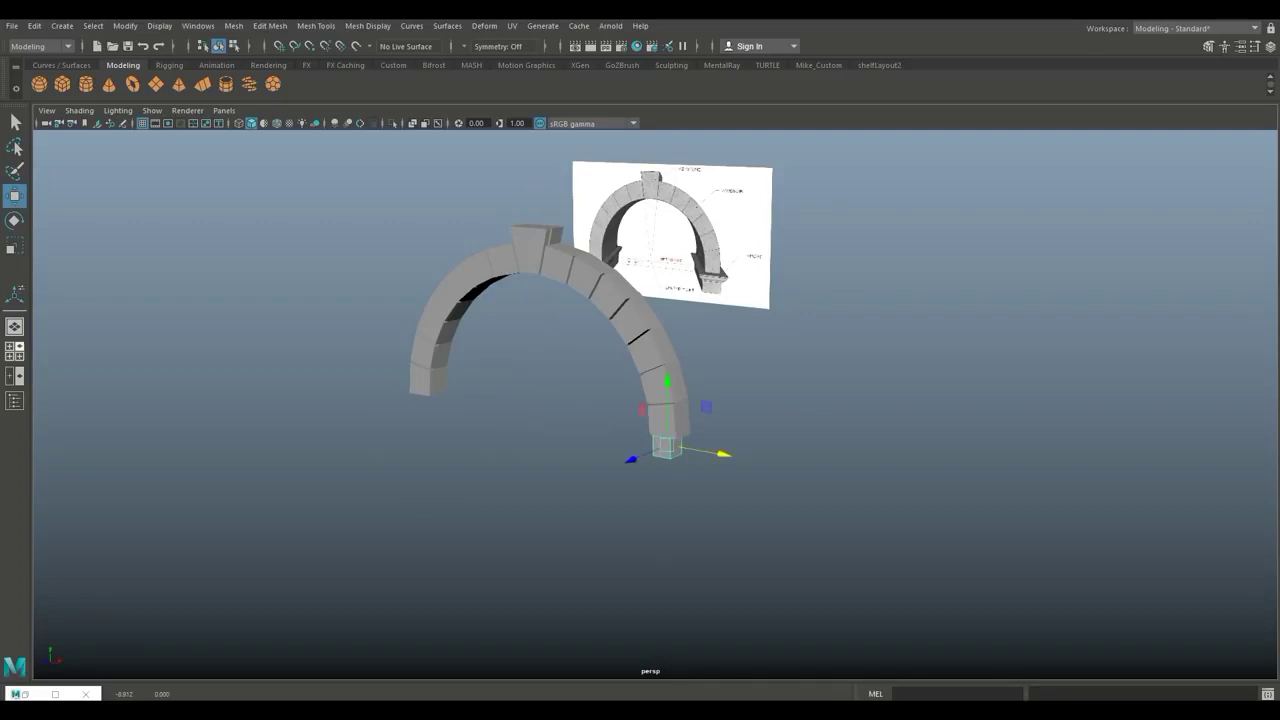
pyautogui.click(15, 351)
pyautogui.press('space')
pyautogui.press('f')
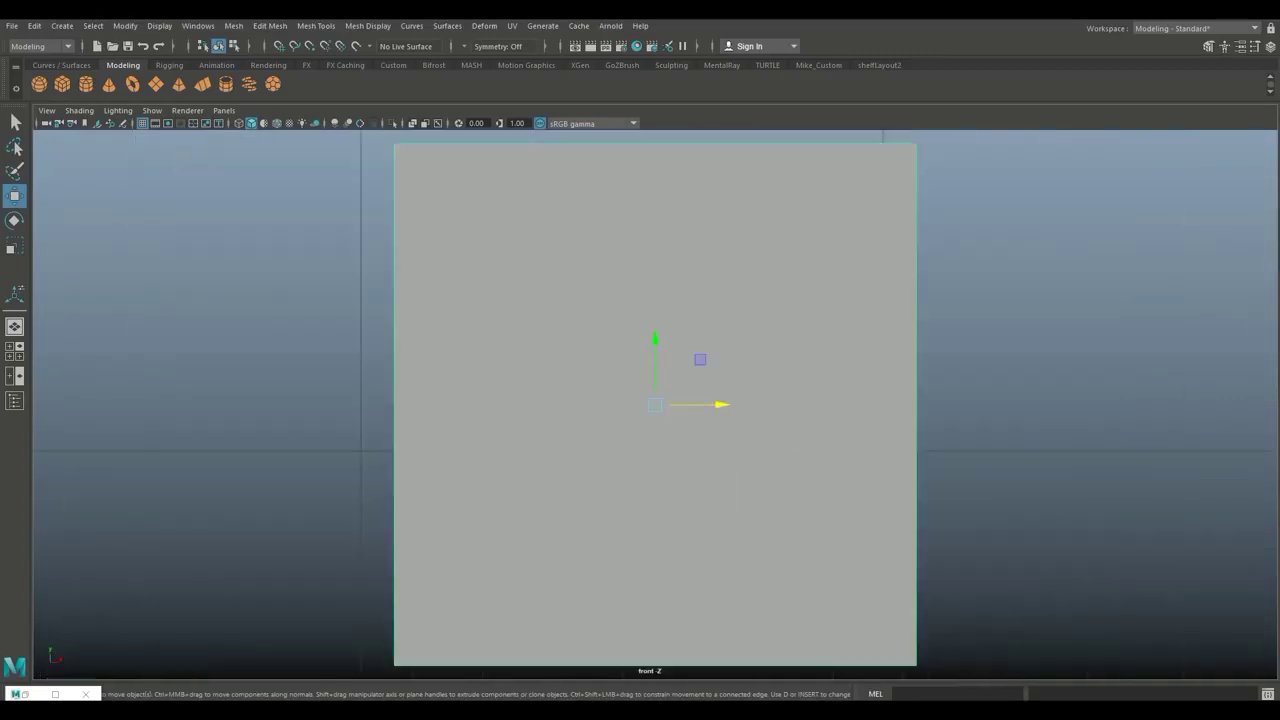
pyautogui.scroll(-10, 655, 404)
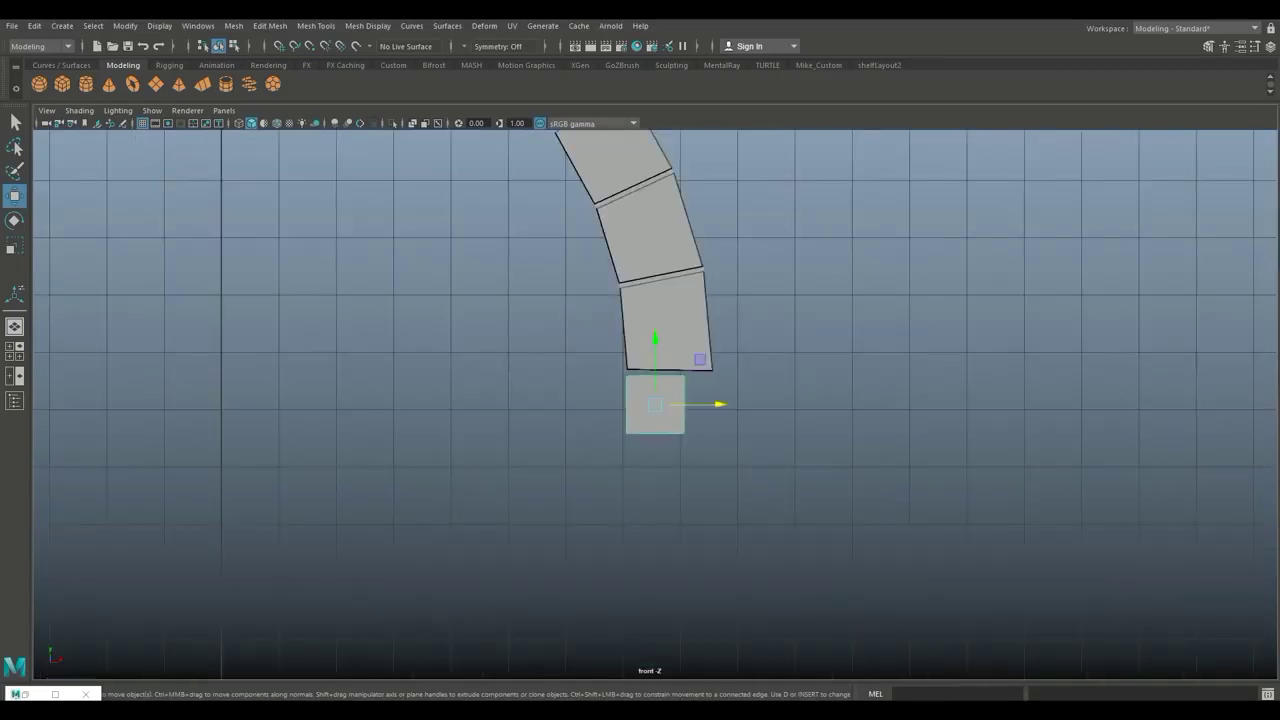
pyautogui.press('r')
pyautogui.moveTo(655, 404); pyautogui.dragTo(752, 404)
pyautogui.scroll(-1, 655, 404)
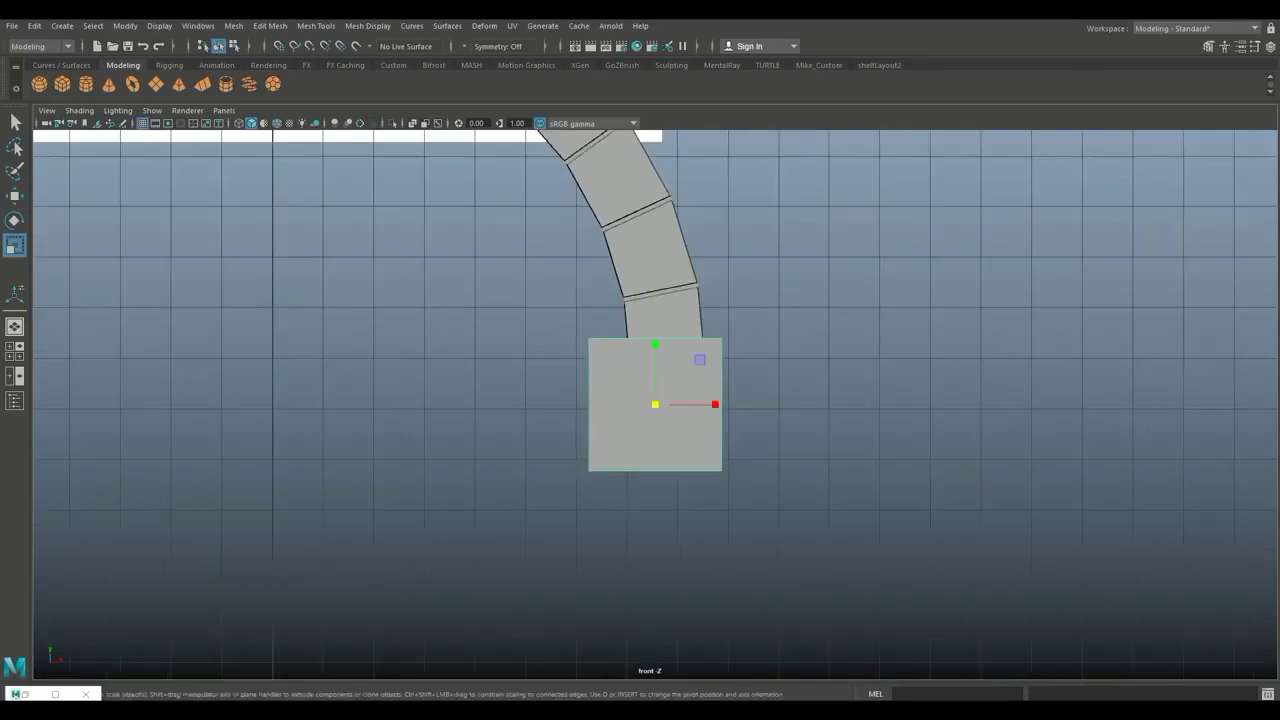
# Examine the cube's depth and centring against the arch in perspective and from above.
pyautogui.click(14, 351)
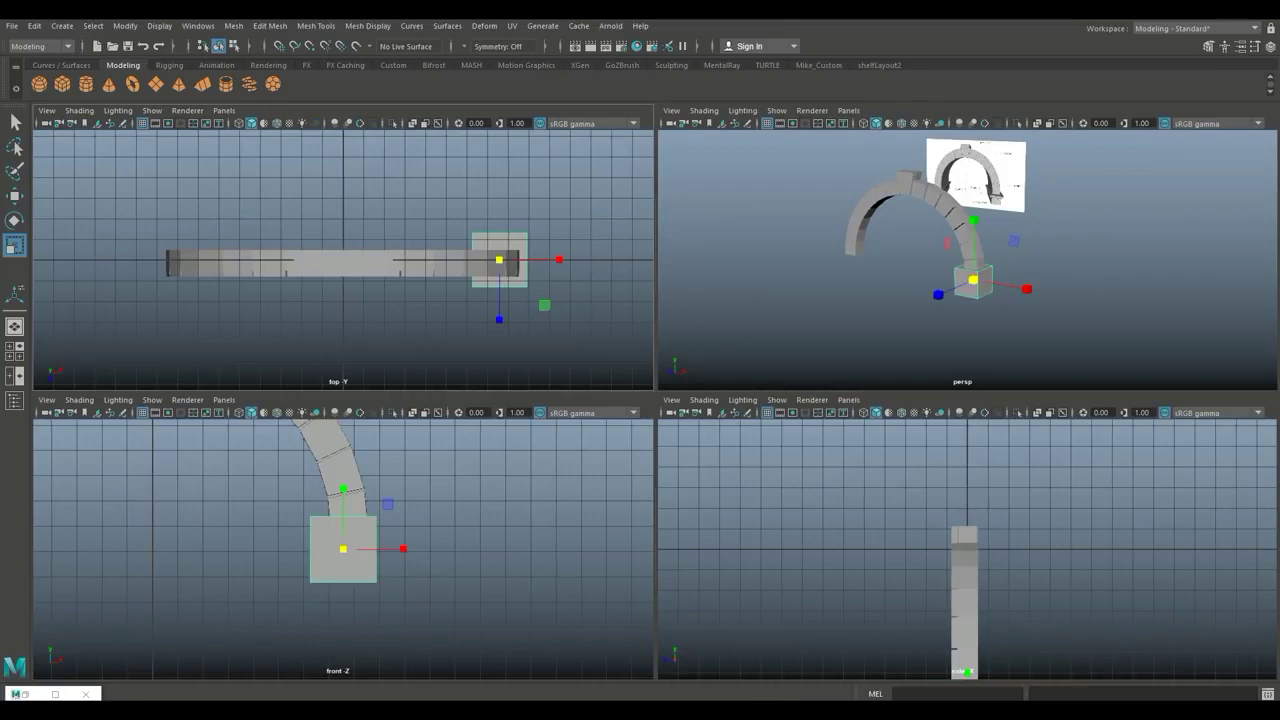
pyautogui.press('space')
pyautogui.scroll(-2, 900, 300)
pyautogui.keyDown('alt'); pyautogui.moveTo(900, 300); pyautogui.dragTo(800, 312); pyautogui.keyUp('alt')
pyautogui.scroll(2, 800, 312)
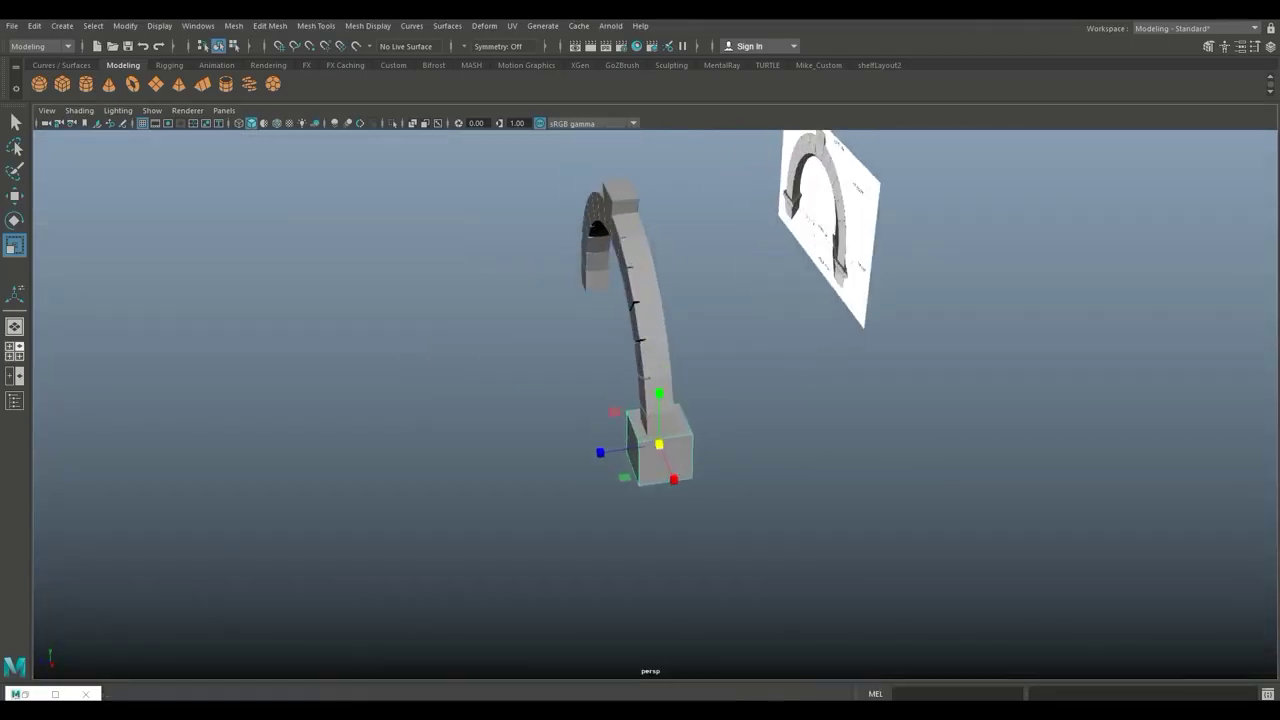
pyautogui.press('space')
pyautogui.press('space')
pyautogui.press('f')
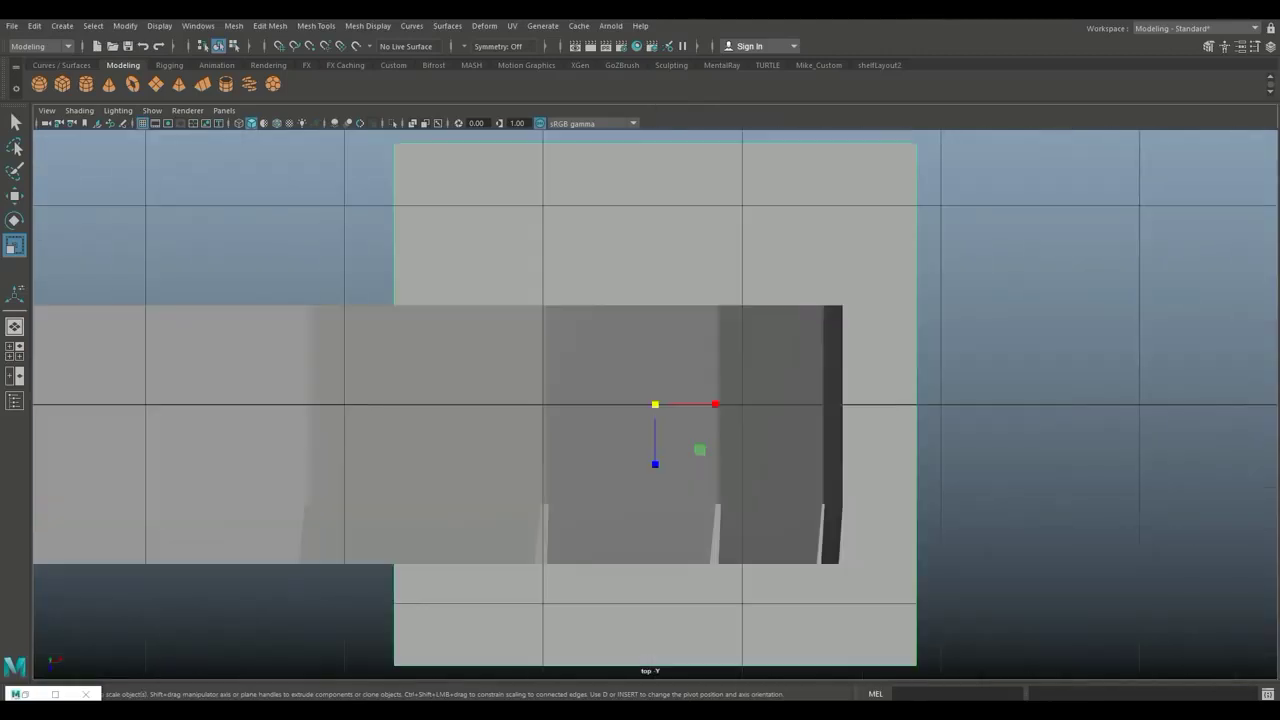
pyautogui.scroll(-8, 655, 404)
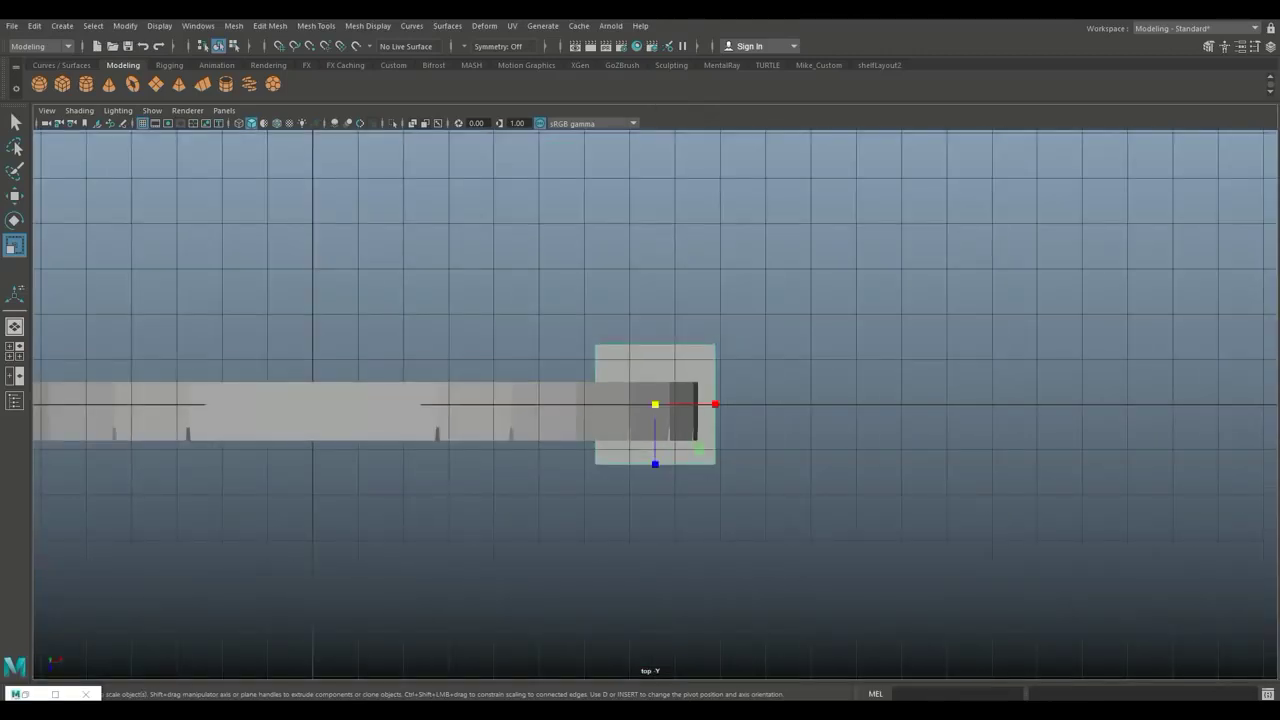
pyautogui.click(520, 412)
pyautogui.scroll(-3, 655, 404)
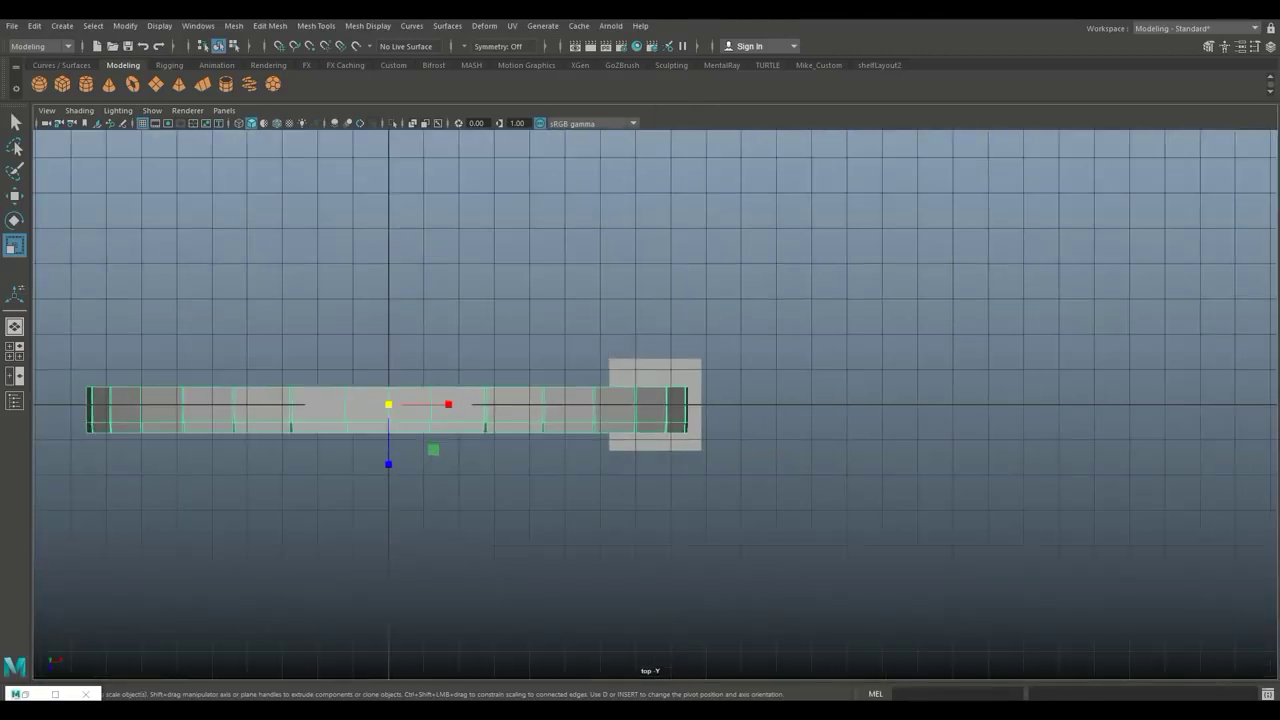
pyautogui.click(655, 374)
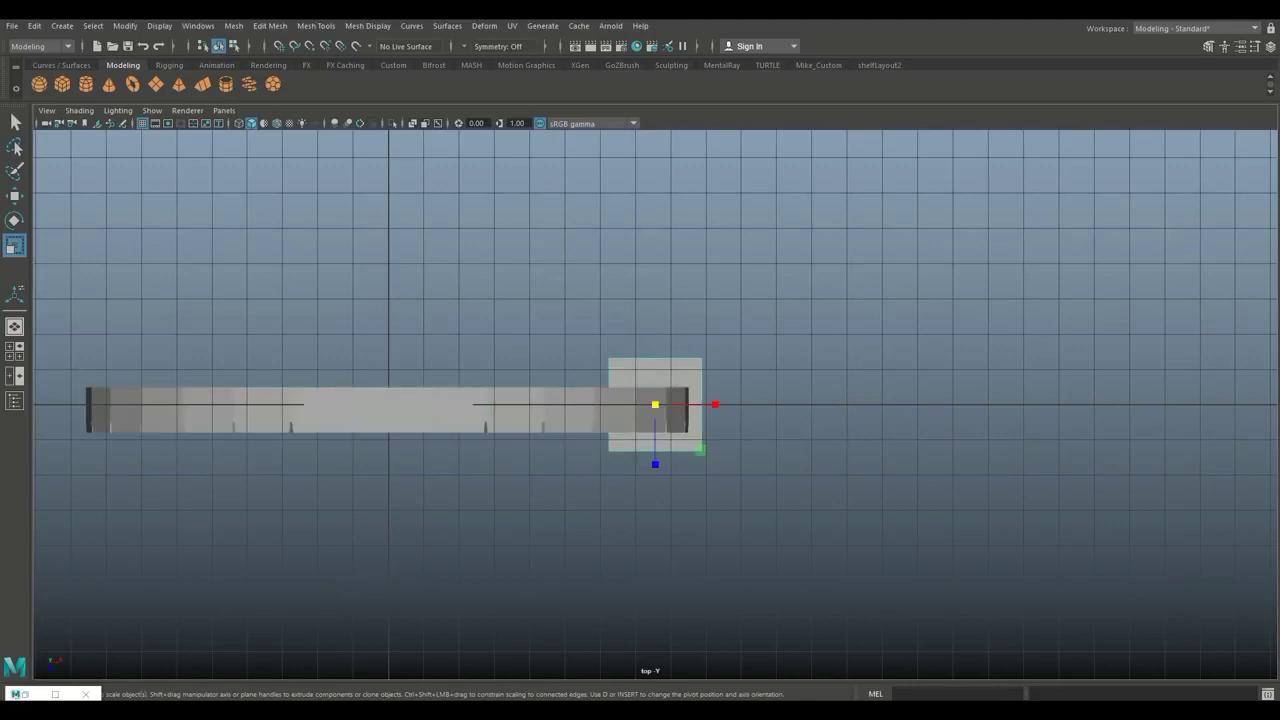
# Snap the cube to the grid origin in the top view, and snap the arch to the origin as well.
pyautogui.press('w')
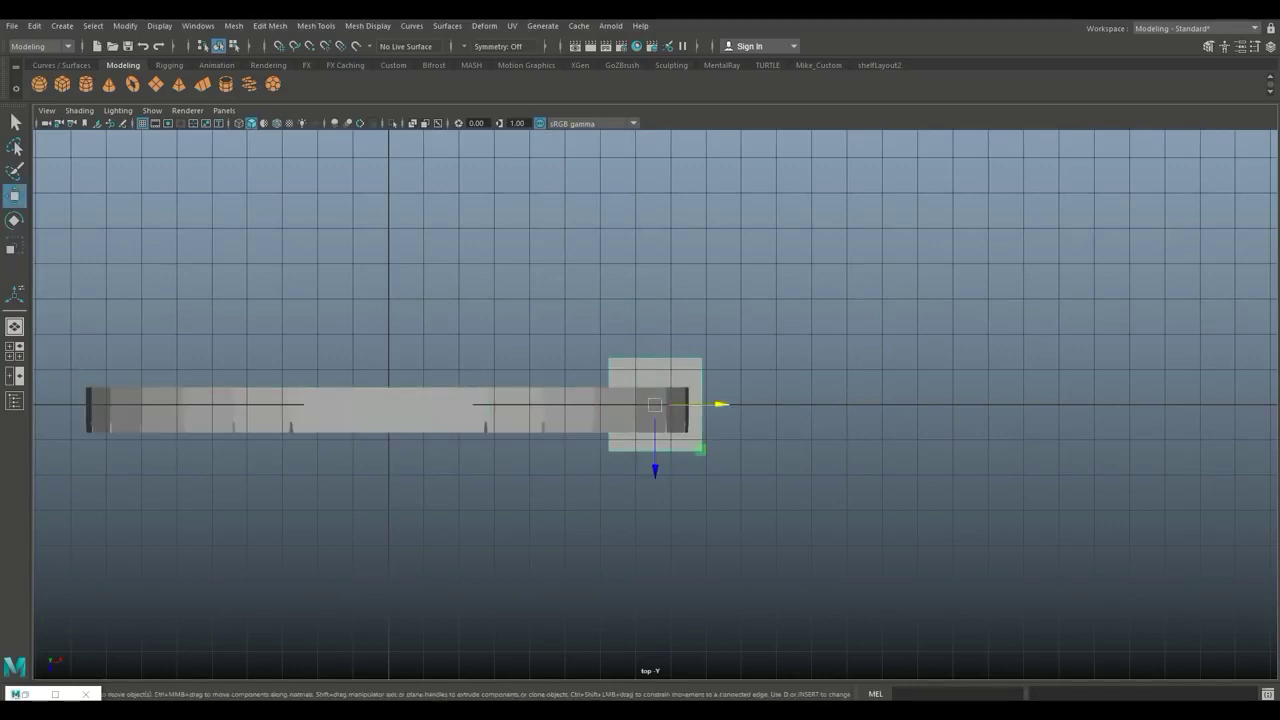
pyautogui.press('x')
pyautogui.moveTo(655, 404); pyautogui.dragTo(388, 404)
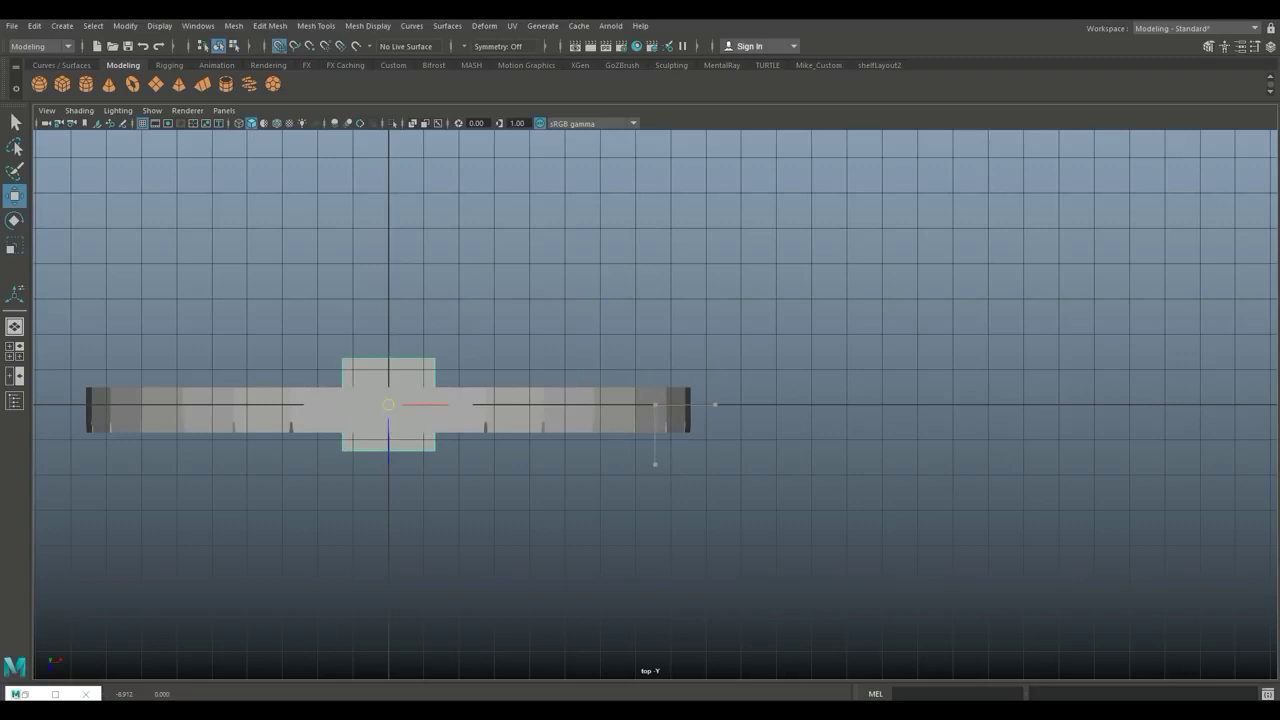
pyautogui.click(510, 412)
pyautogui.press('x')
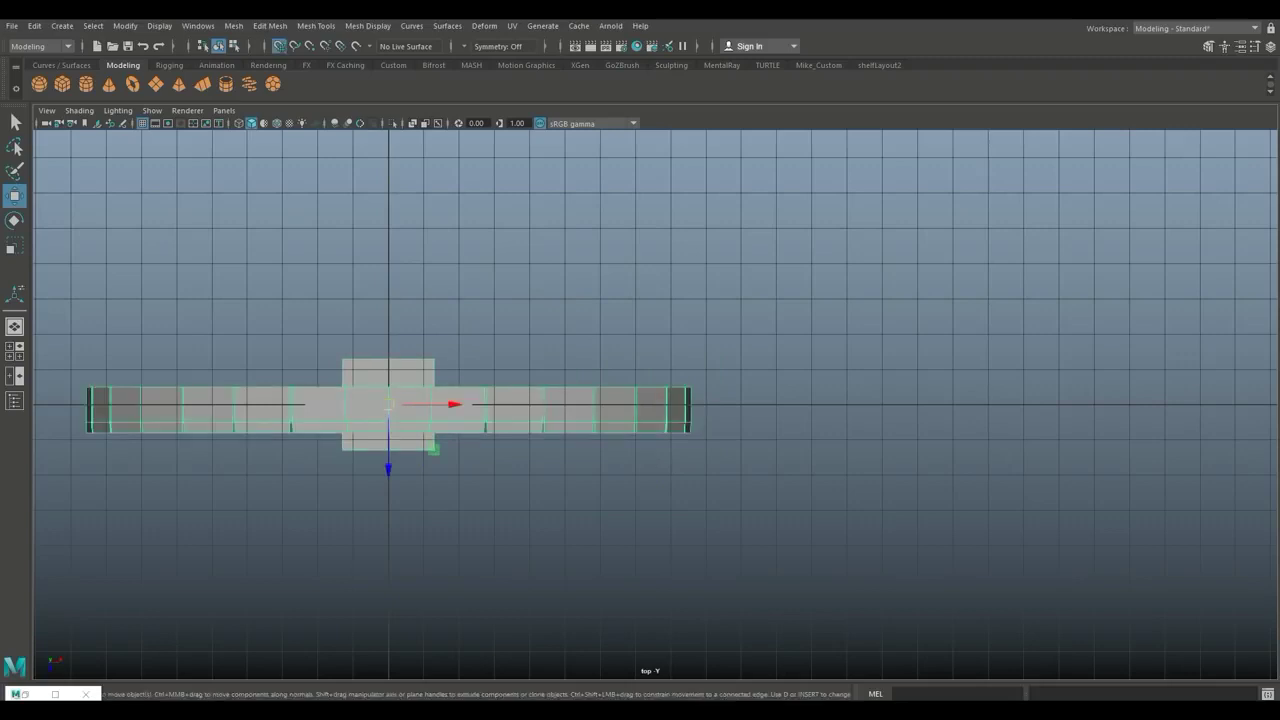
pyautogui.moveTo(388, 404); pyautogui.dragTo(388, 404)
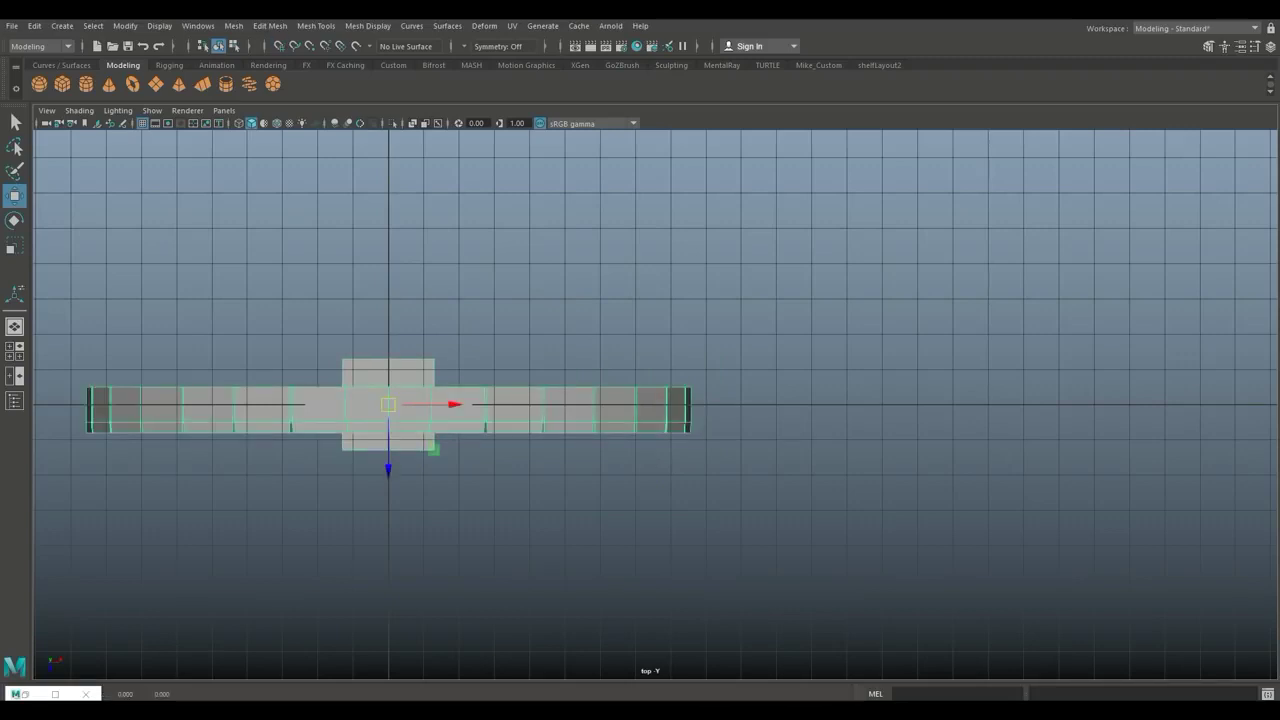
# Move the cube along X back to the arch's right foot and narrow its width to slightly more than the foot.
pyautogui.click(408, 373)
pyautogui.moveTo(453, 405); pyautogui.dragTo(705, 405)
pyautogui.press('r')
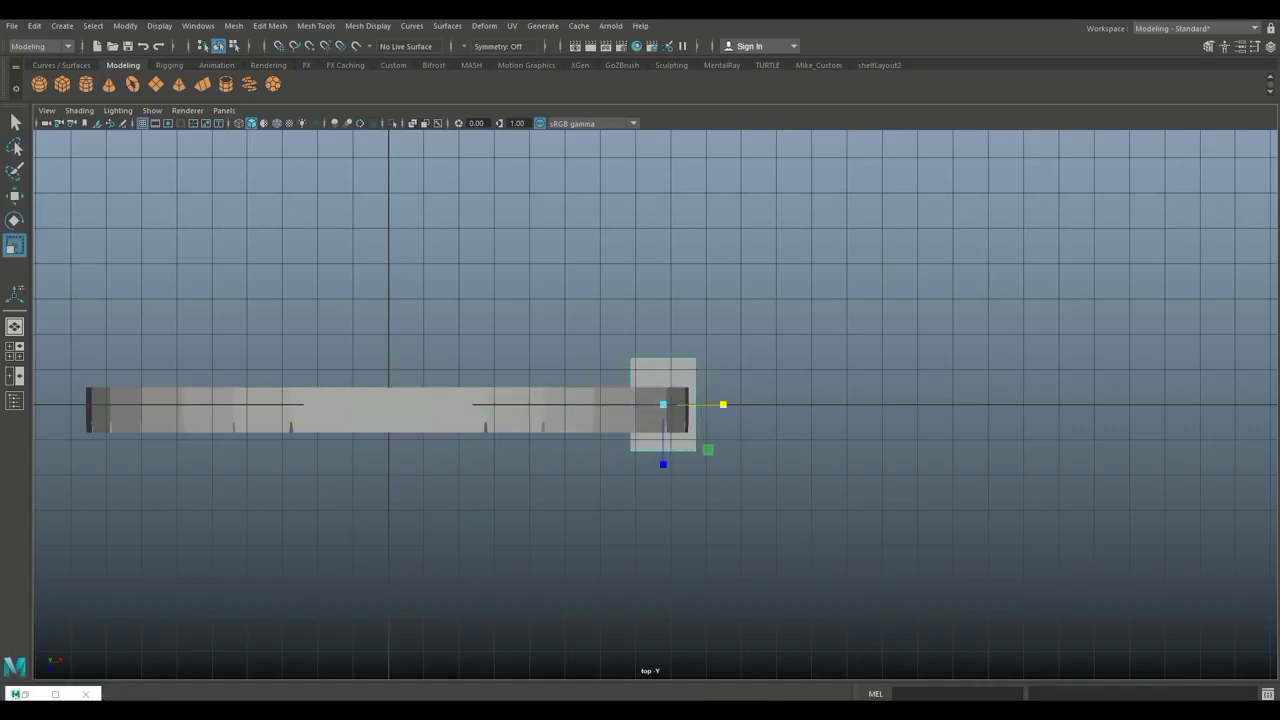
# Widen the cube along X in the perspective view so it overhangs both sides of the arch's right foot.
pyautogui.press('space')
pyautogui.press('space')
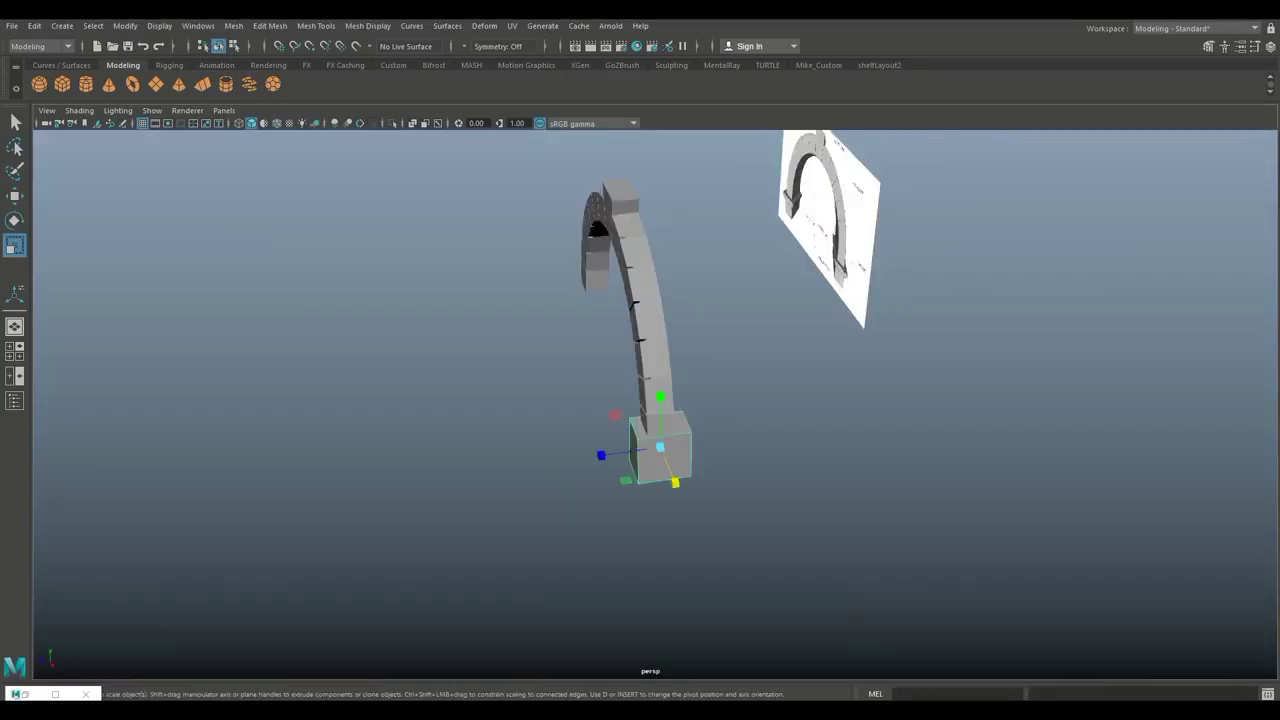
pyautogui.press('w')
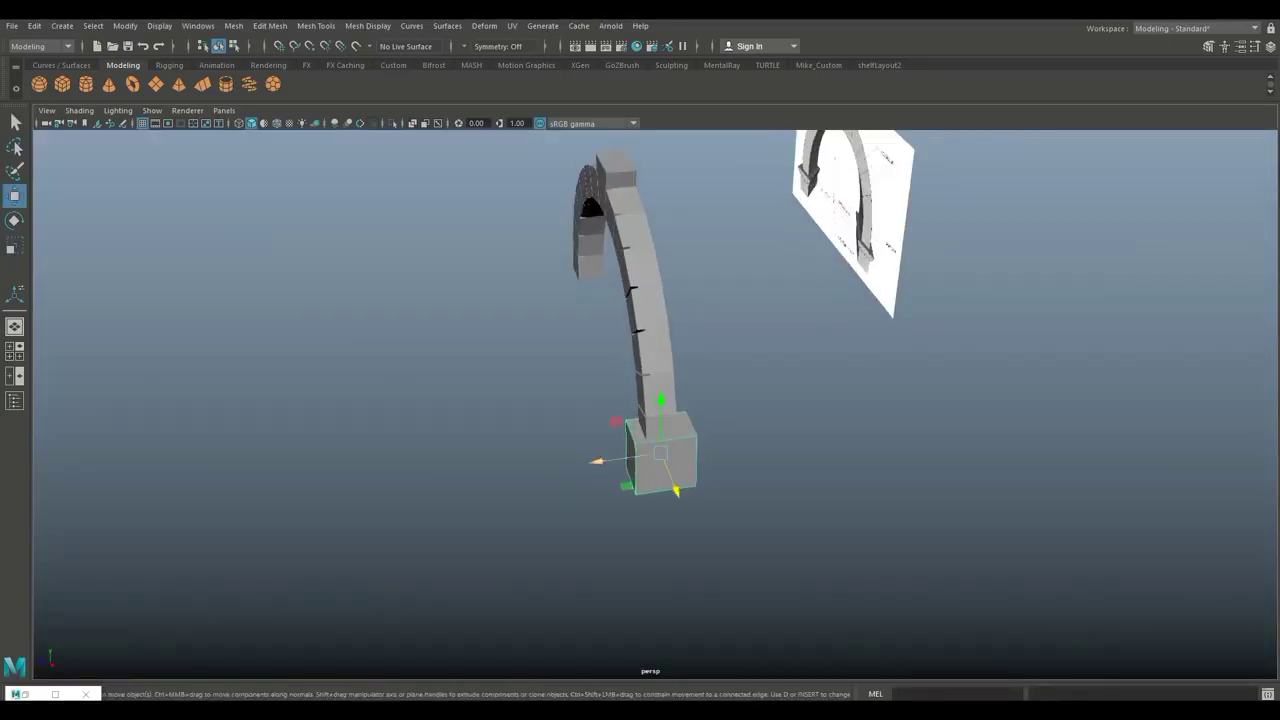
pyautogui.moveTo(598, 461); pyautogui.dragTo(745, 425)
pyautogui.scroll(7, 590, 463)
pyautogui.keyDown('alt'); pyautogui.moveTo(745, 425); pyautogui.dragTo(604, 383, button='middle'); pyautogui.keyUp('alt')
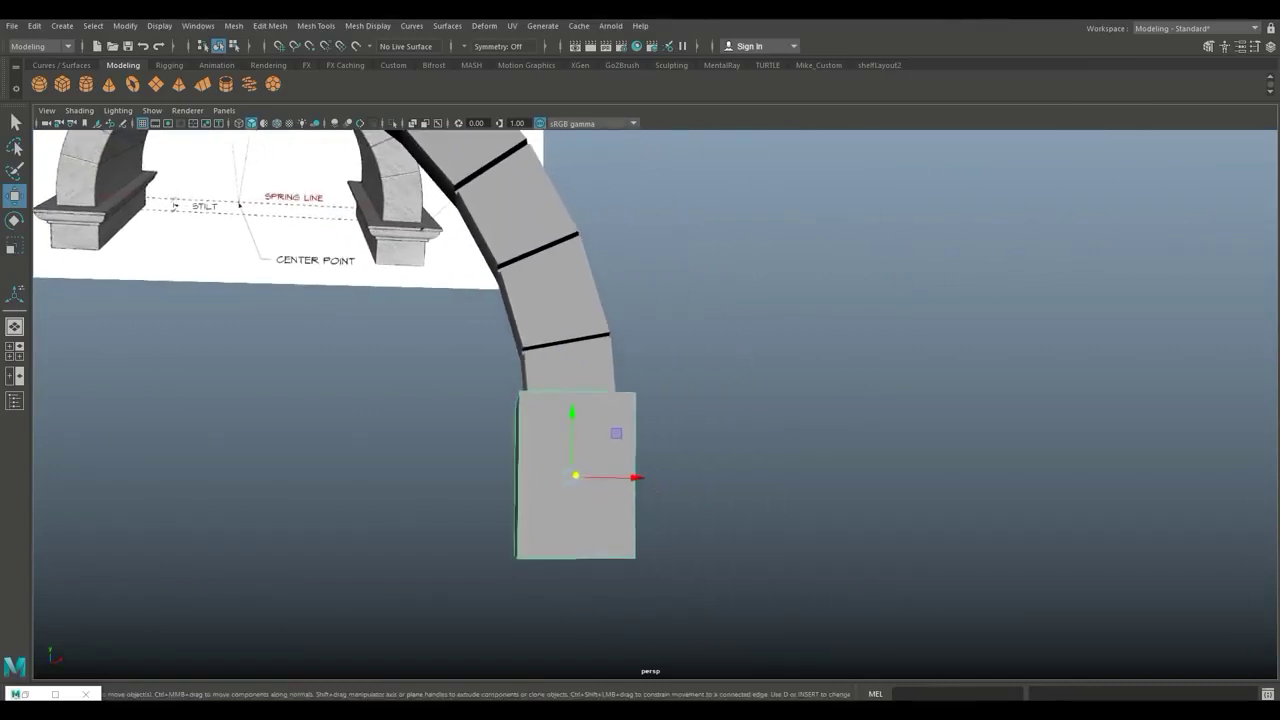
pyautogui.keyDown('alt'); pyautogui.moveTo(604, 383); pyautogui.dragTo(586, 433); pyautogui.keyUp('alt')
pyautogui.press('r')
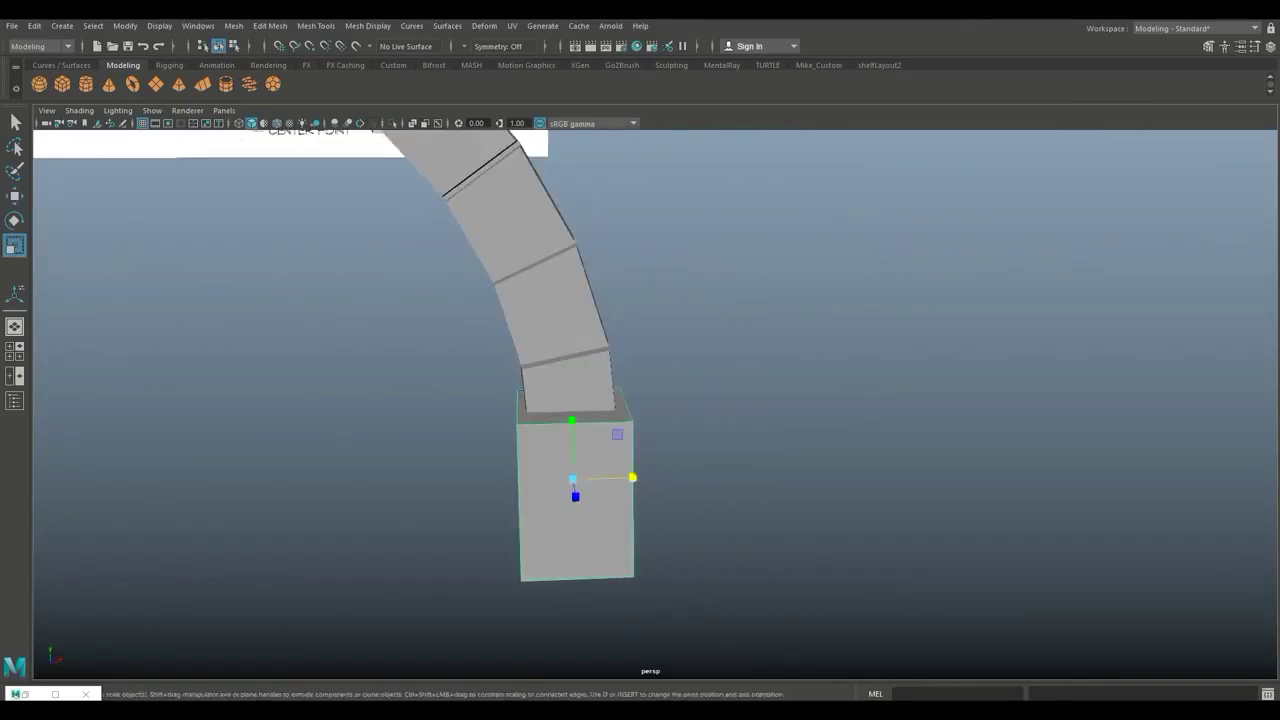
pyautogui.moveTo(632, 477); pyautogui.dragTo(649, 477)
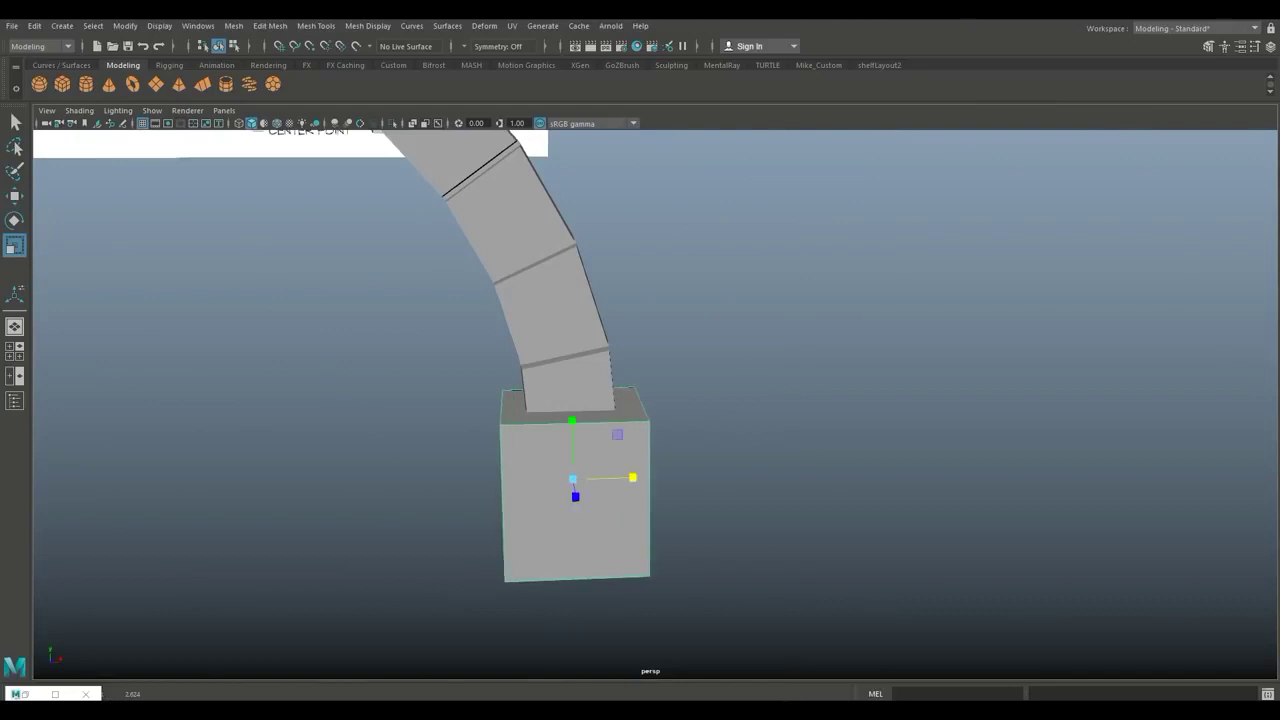
# Insert a horizontal edge loop around the cube a short distance below its upper face.
pyautogui.click(270, 26)
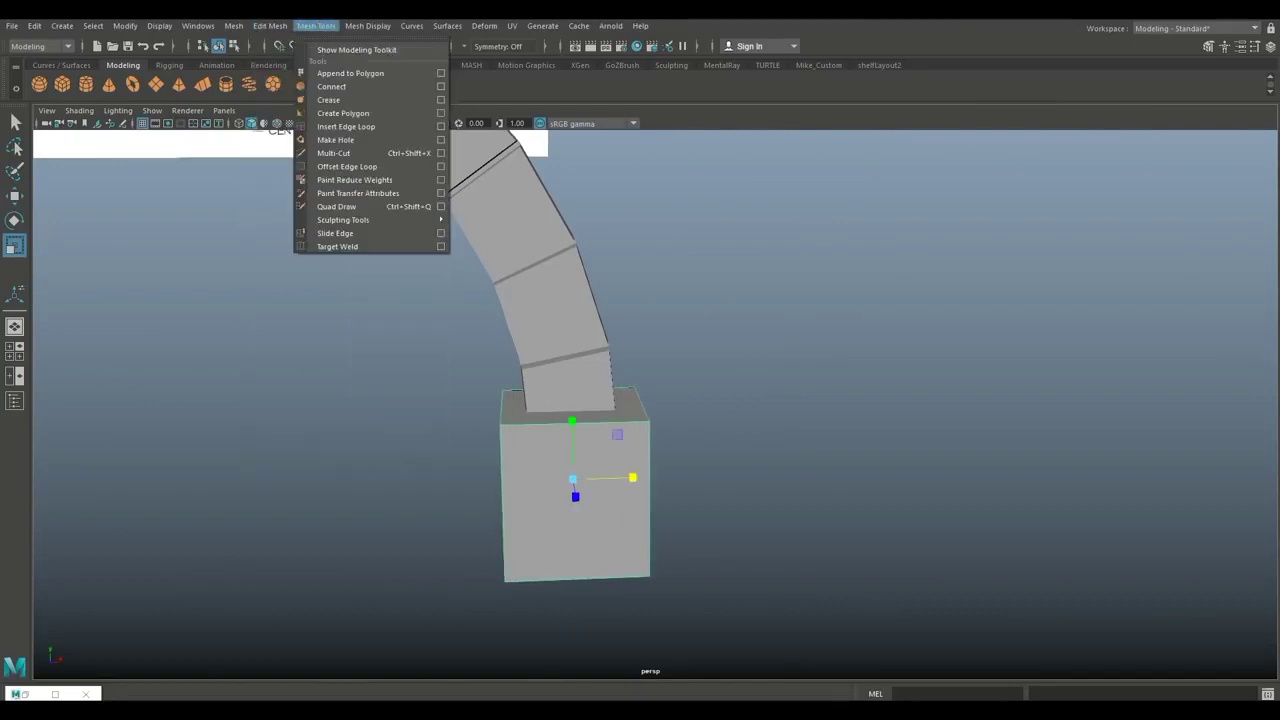
pyautogui.click(330, 126)
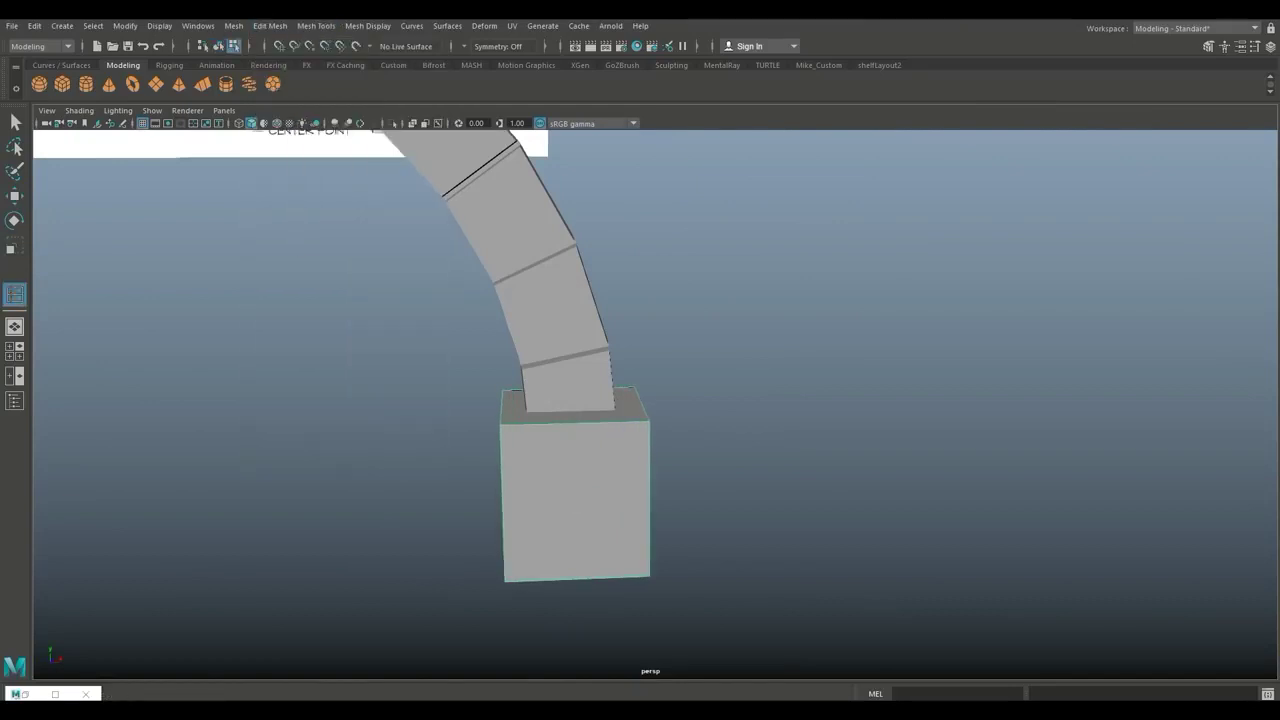
pyautogui.click(55, 694)
pyautogui.moveTo(501, 450); pyautogui.dragTo(501, 454)
pyautogui.press('q')
pyautogui.scroll(-3, 650, 505)
pyautogui.keyDown('alt'); pyautogui.moveTo(650, 505); pyautogui.dragTo(658, 450); pyautogui.keyUp('alt')
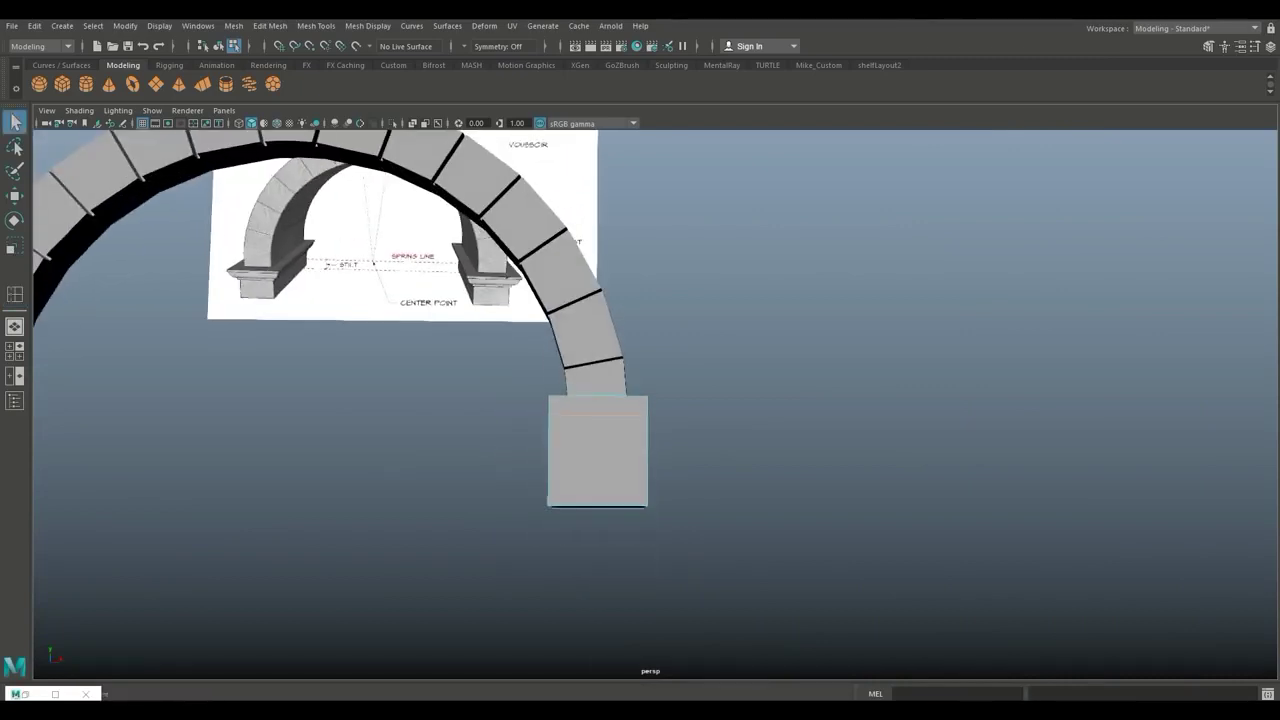
# Extrude the cube's faces below the edge loop and scale them inward uniformly, leaving a wider cap with a sloped underside.
pyautogui.moveTo(607, 420); pyautogui.dragTo(602, 347, button='right')
pyautogui.moveTo(483, 443); pyautogui.dragTo(737, 602)
pyautogui.hotkey('ctrl', 'e')
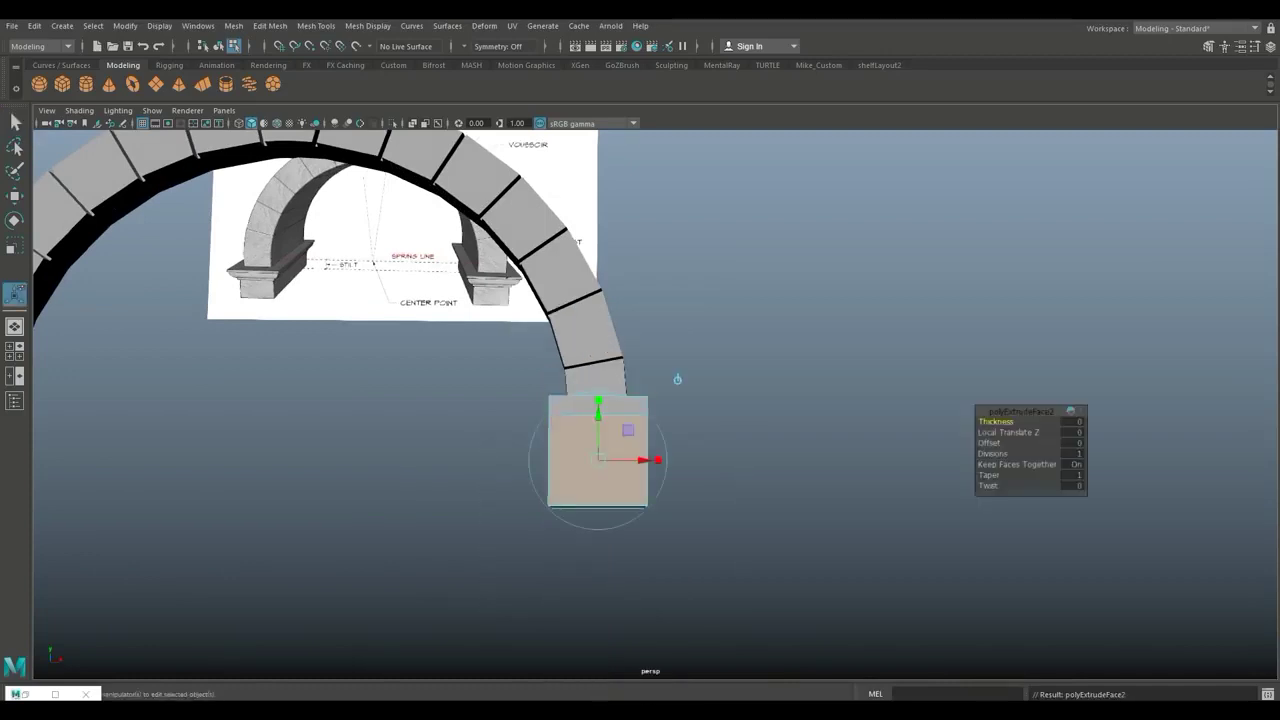
pyautogui.press('r')
pyautogui.moveTo(599, 463); pyautogui.dragTo(588, 533)
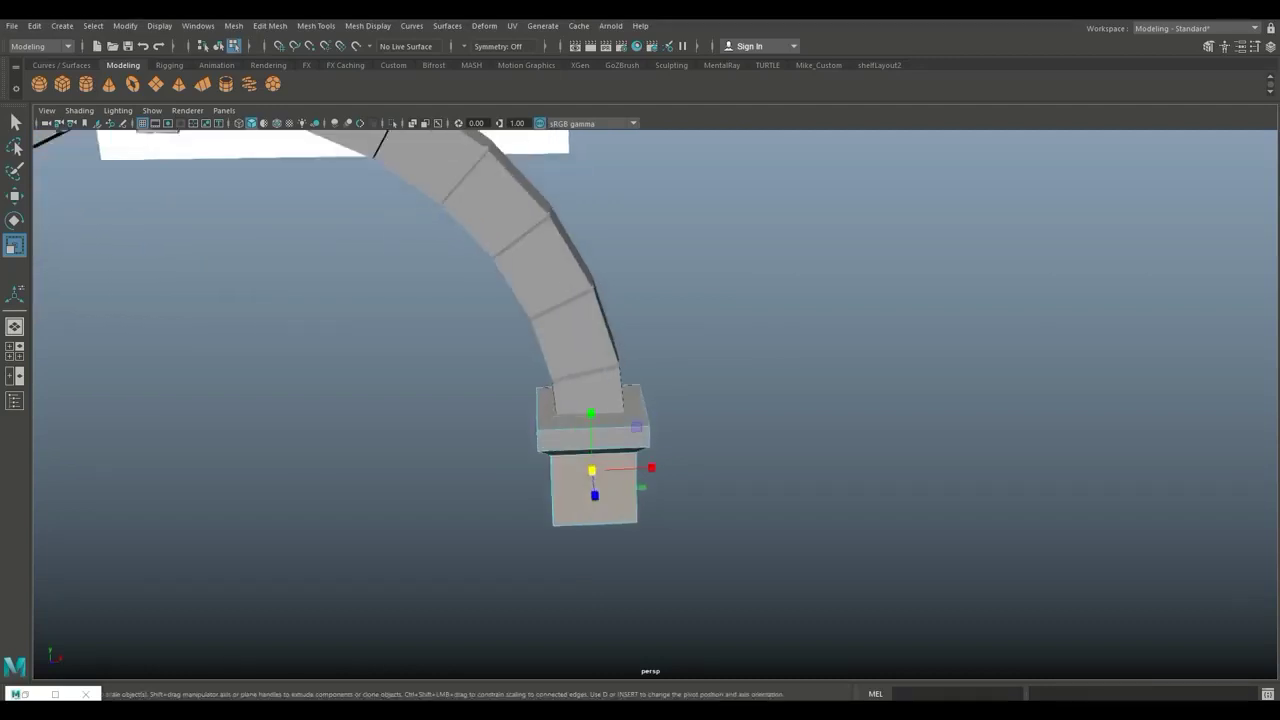
# Insert horizontal edge loops around the impost's cap to split its vertical sides into narrow bands.
pyautogui.keyDown('alt'); pyautogui.moveTo(588, 533); pyautogui.dragTo(660, 533, button='right'); pyautogui.keyUp('alt')
pyautogui.keyDown('alt'); pyautogui.moveTo(660, 533); pyautogui.dragTo(684, 480); pyautogui.keyUp('alt')
pyautogui.keyDown('alt'); pyautogui.moveTo(684, 480); pyautogui.dragTo(714, 484, button='middle'); pyautogui.keyUp('alt')
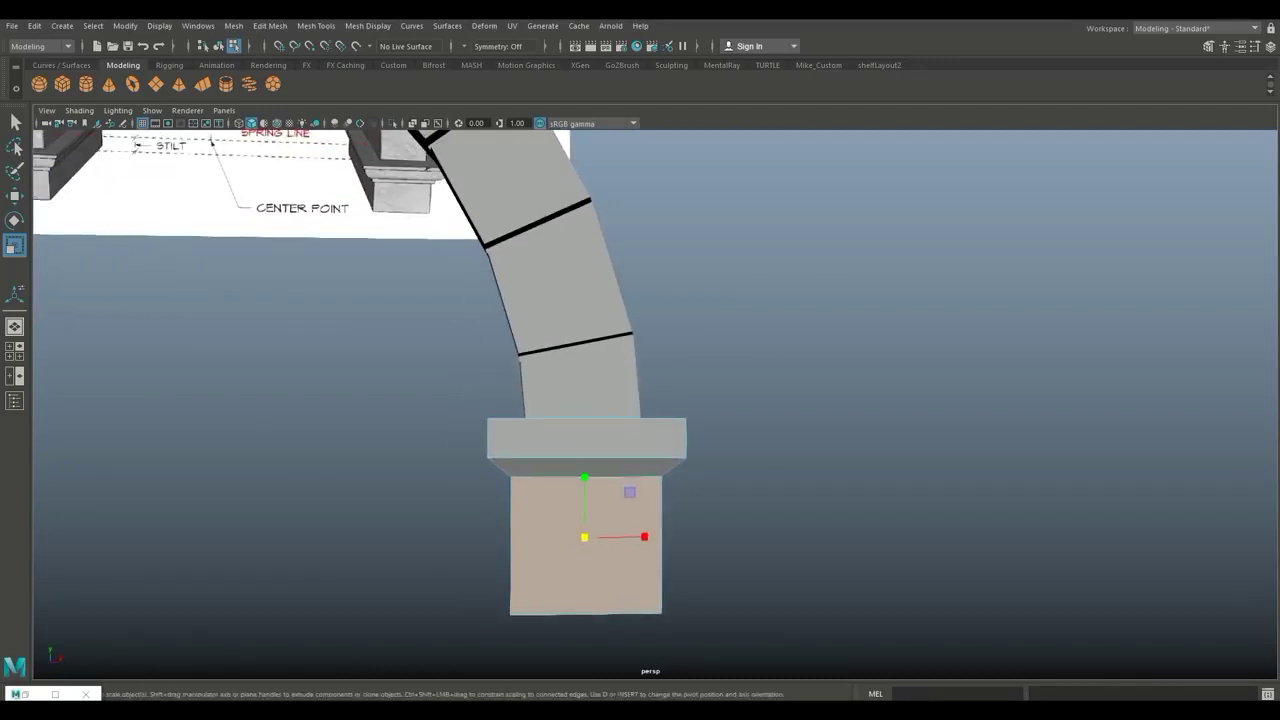
pyautogui.moveTo(714, 484)
pyautogui.keyDown('alt'); pyautogui.mouseDown()
pyautogui.moveTo(738, 487)
pyautogui.moveTo(720, 485)
pyautogui.mouseUp(); pyautogui.keyUp('alt')
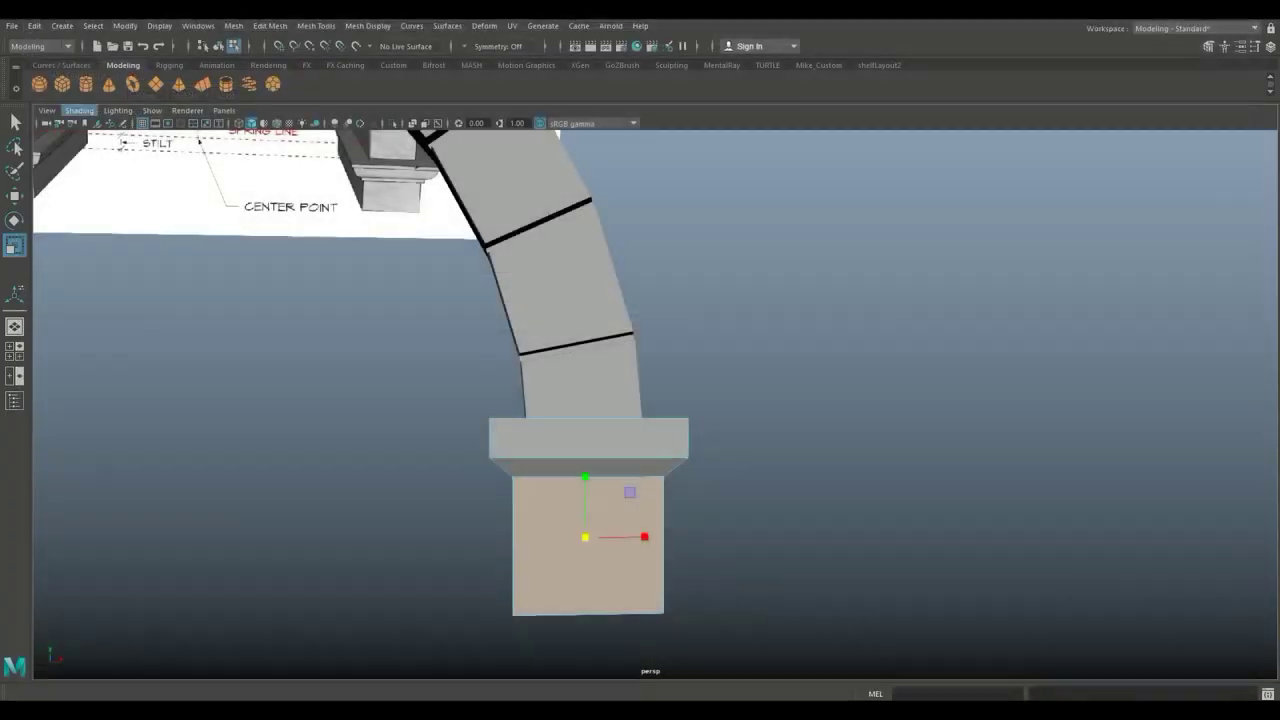
pyautogui.click(270, 25)
pyautogui.moveTo(316, 26)
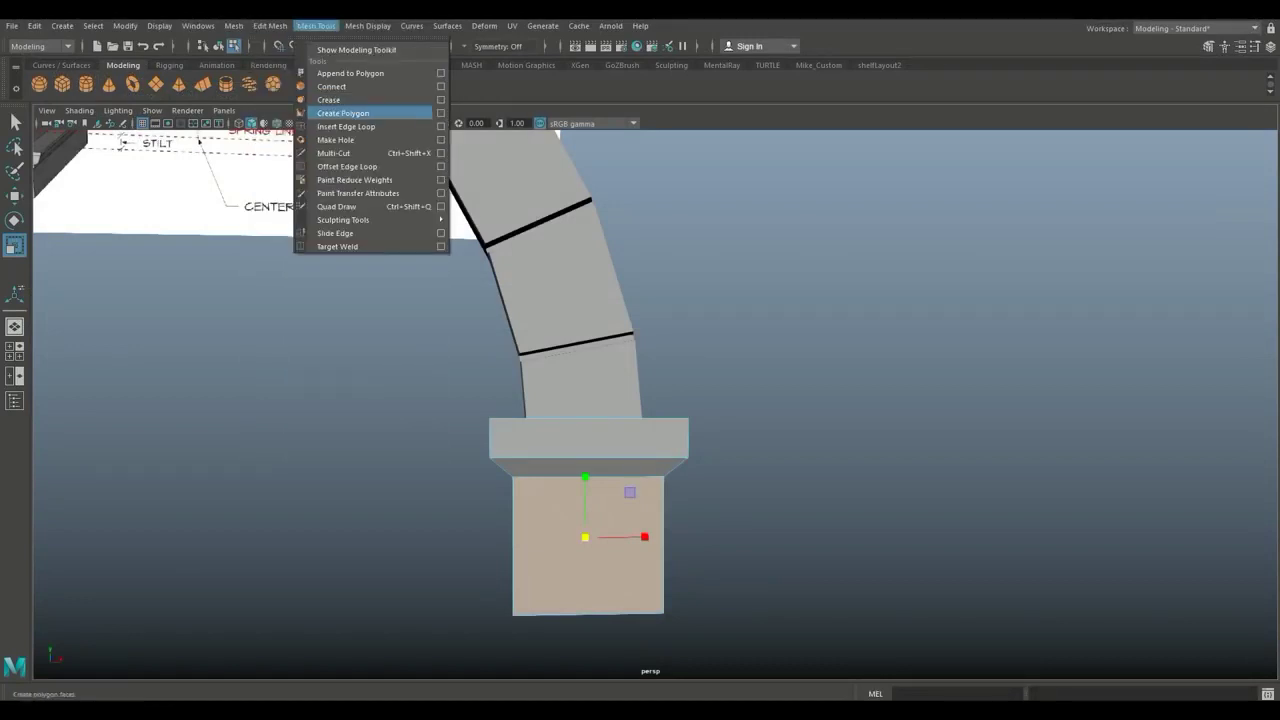
pyautogui.click(346, 126)
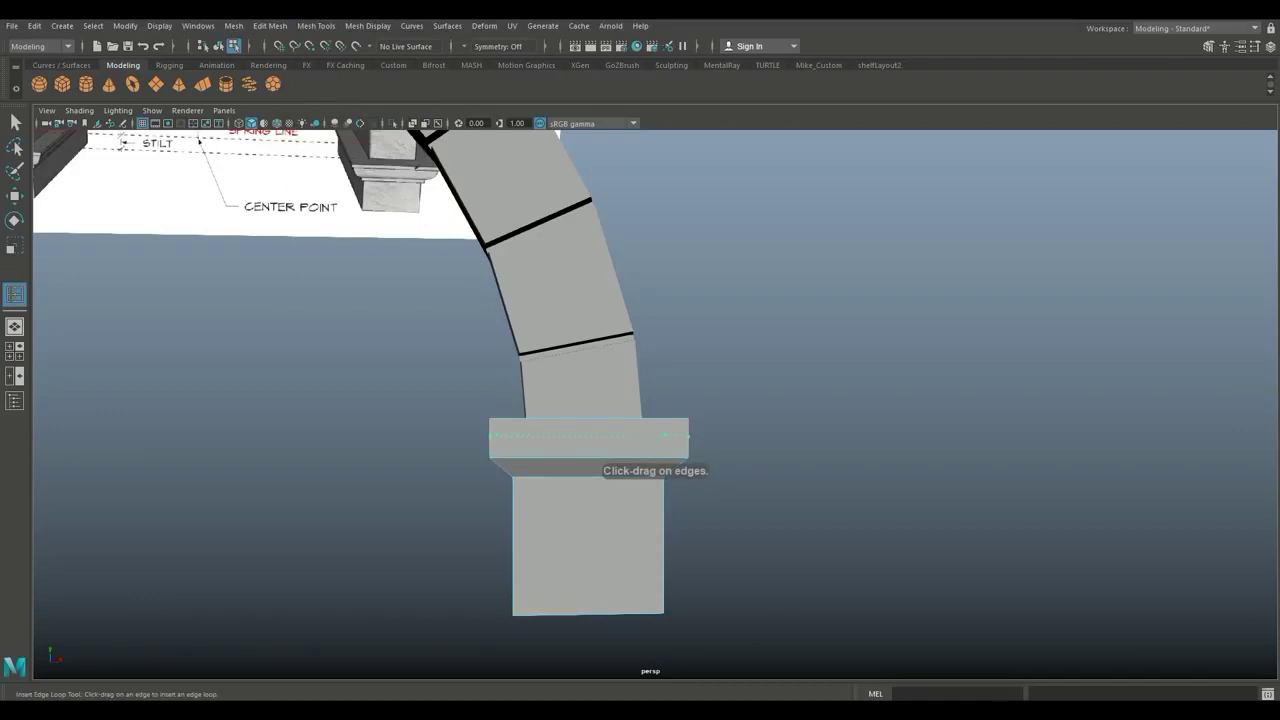
pyautogui.click(665, 436)
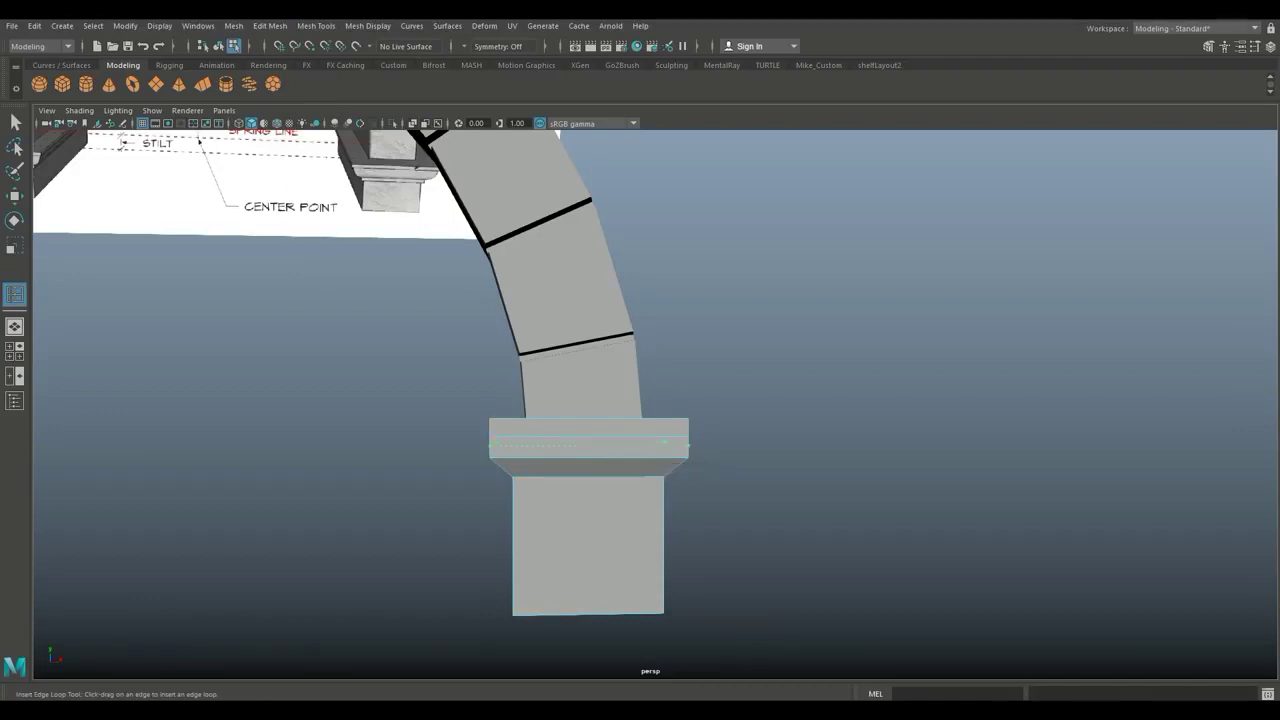
pyautogui.click(490, 445)
pyautogui.press('q')
pyautogui.scroll(3, 590, 446)
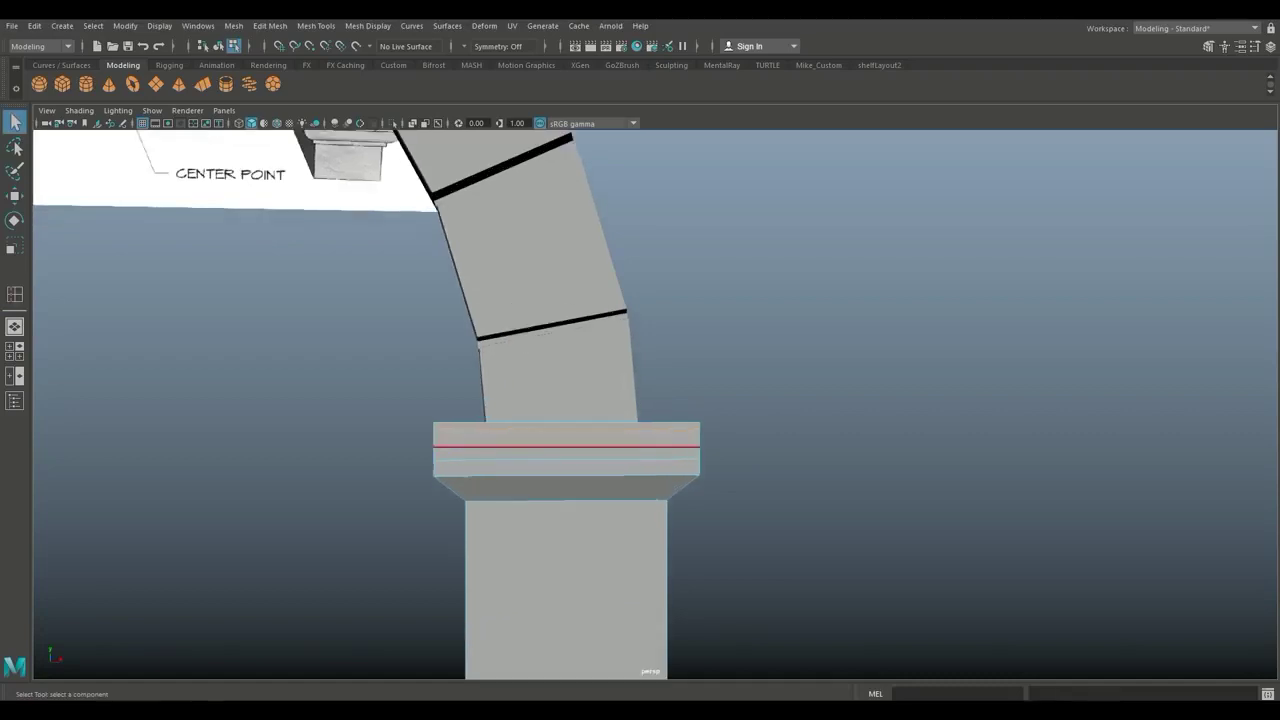
# Extrude the uppermost band of faces around the cap and scale it slightly outward to form a projecting lip.
pyautogui.keyDown('alt'); pyautogui.moveTo(590, 446); pyautogui.dragTo(630, 458); pyautogui.keyUp('alt')
pyautogui.moveTo(484, 311); pyautogui.dragTo(484, 352, button='right')
pyautogui.click(590, 436)
pyautogui.keyDown('shift'); pyautogui.click(450, 432); pyautogui.keyUp('shift')
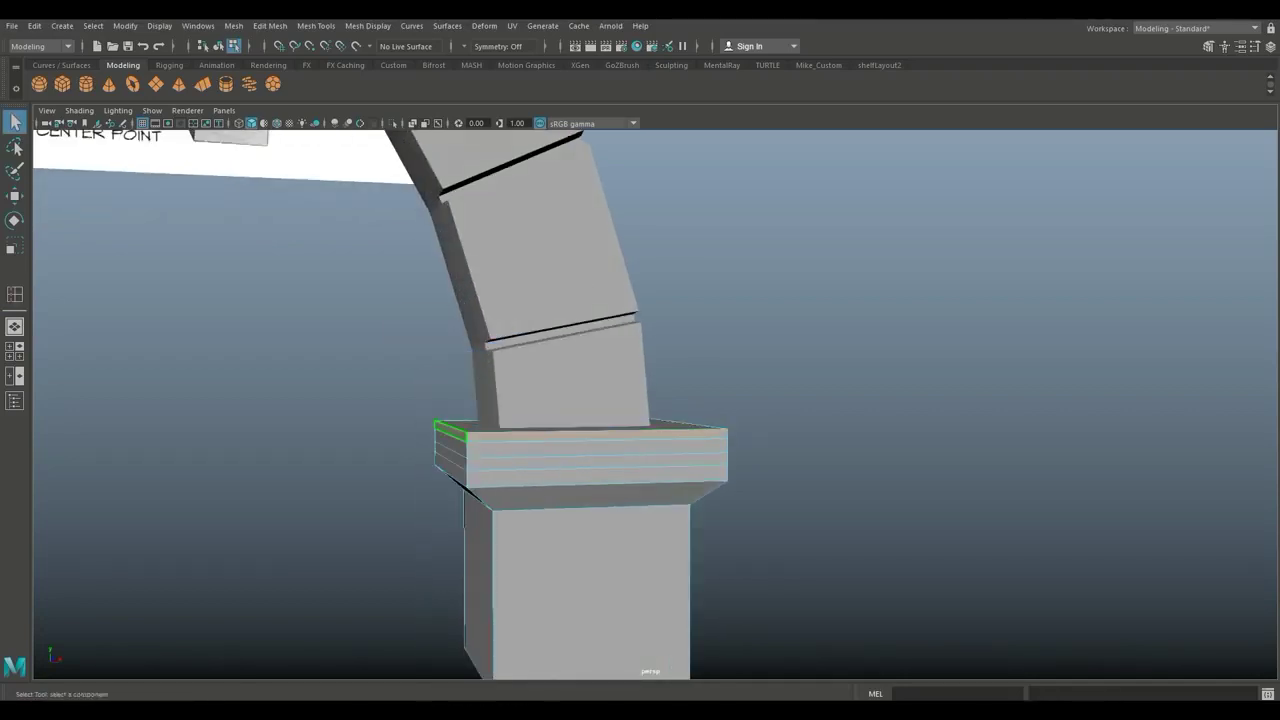
pyautogui.hotkey('ctrl', 'e')
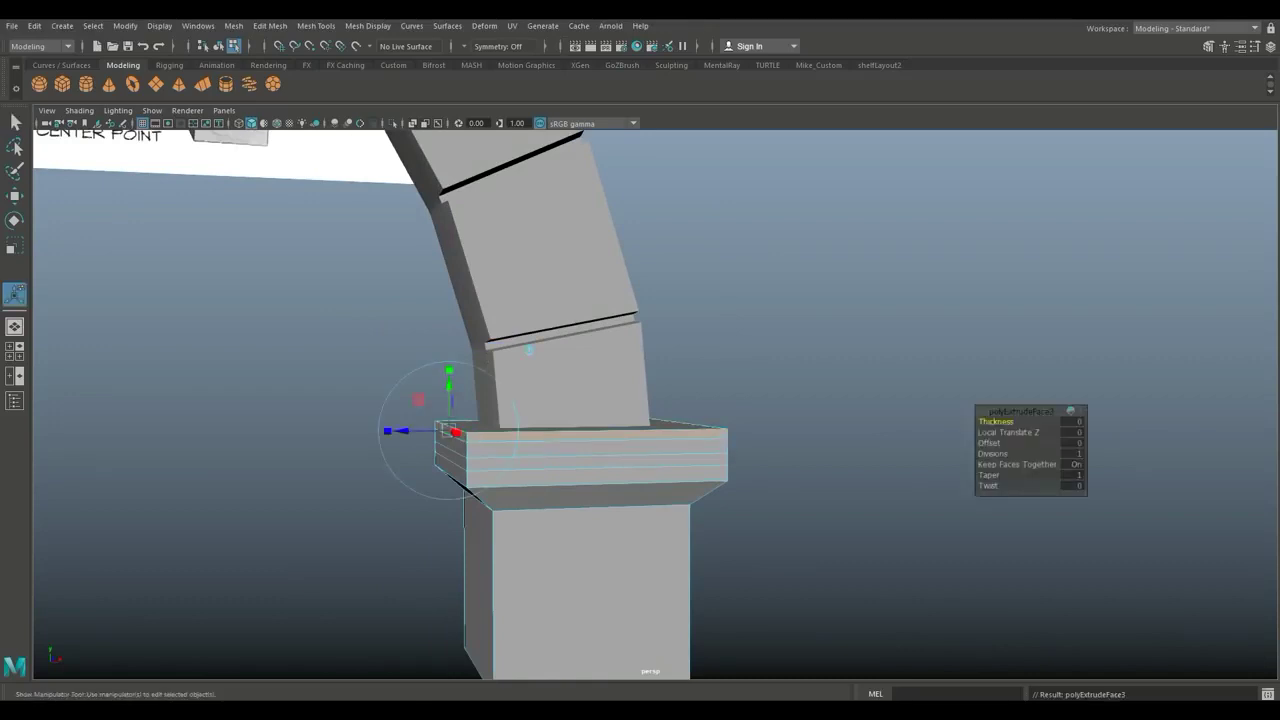
pyautogui.press('r')
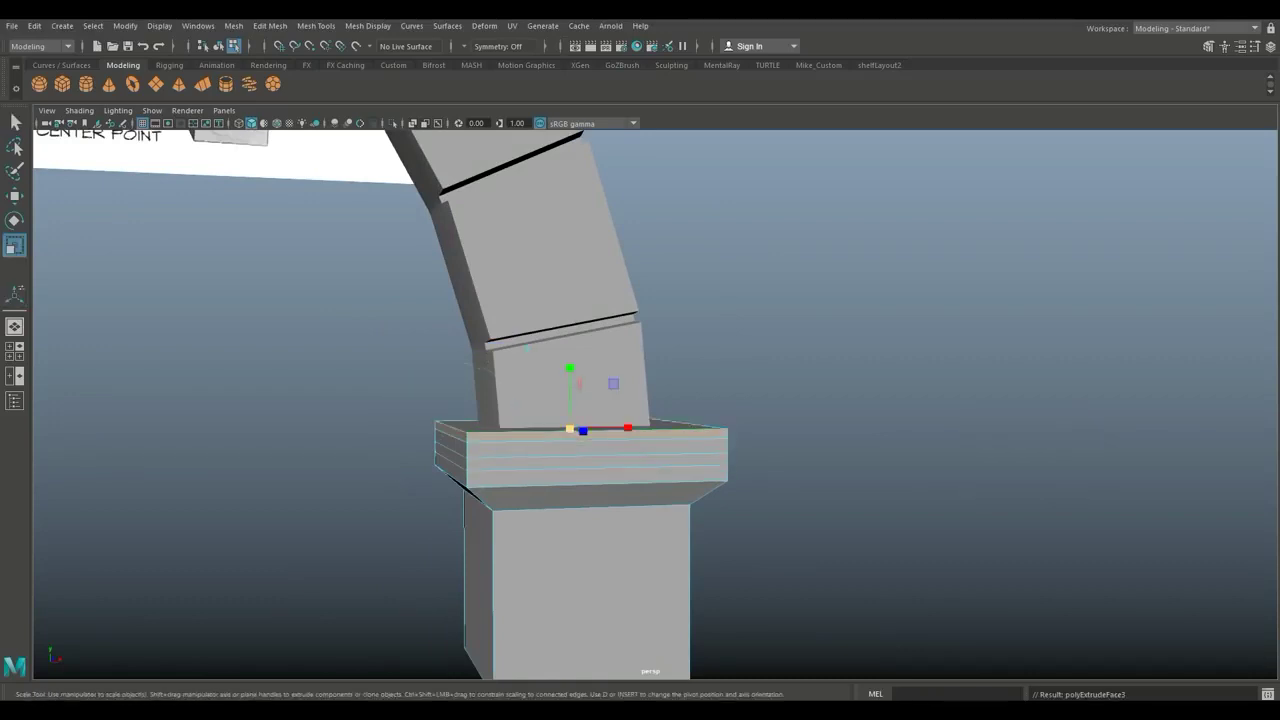
pyautogui.moveTo(570, 429); pyautogui.dragTo(579, 429)
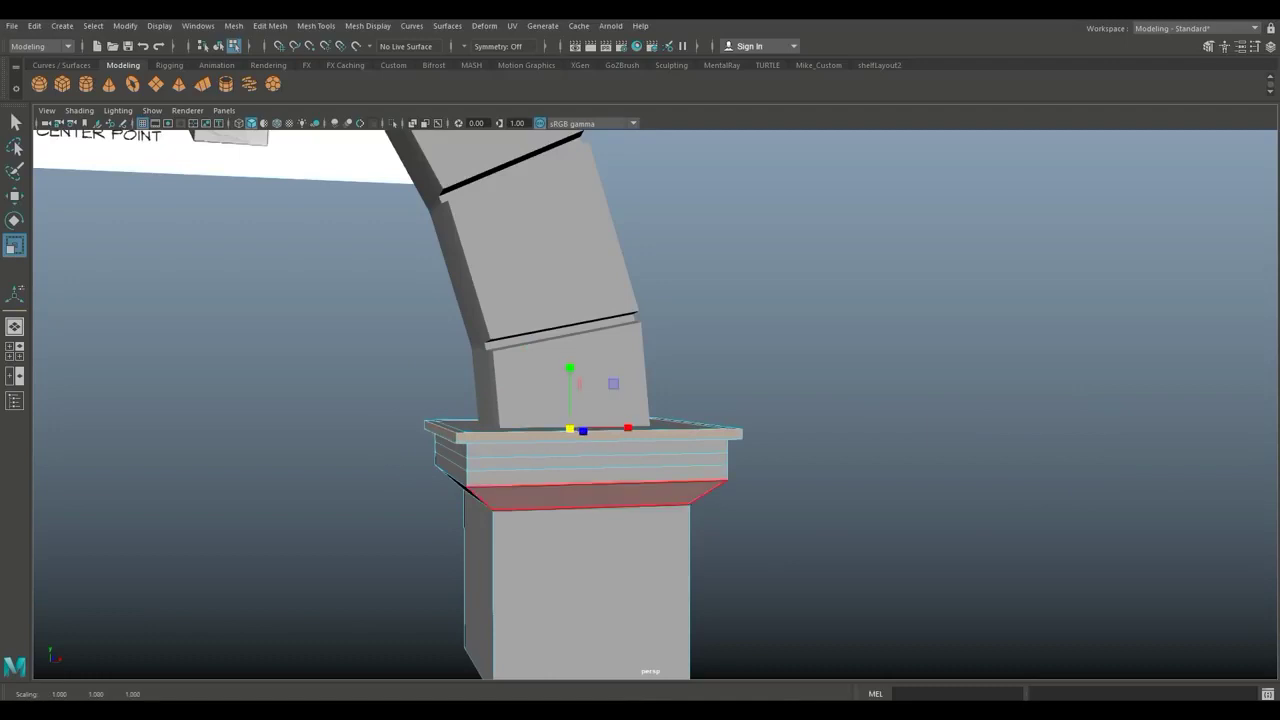
# Extrude the band of faces between the cap's two lower edge loops and scale it inward to form a recessed groove.
pyautogui.doubleClick(600, 464)
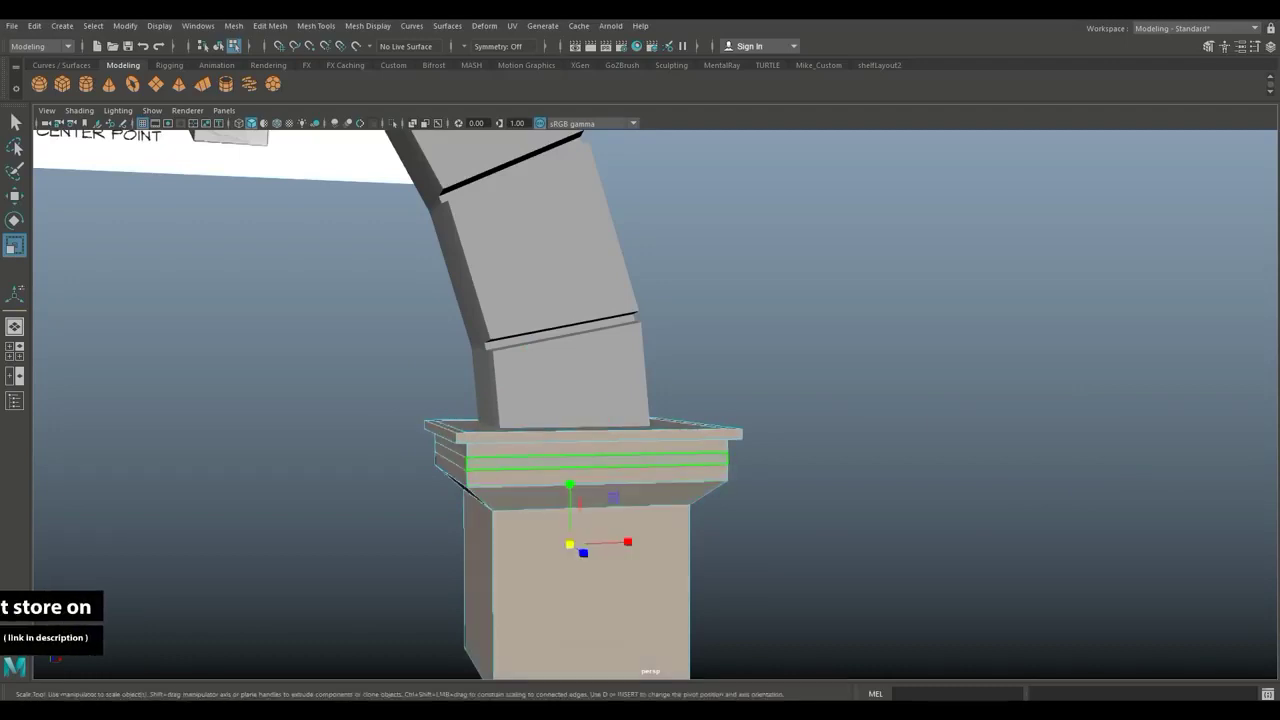
pyautogui.click(600, 462)
pyautogui.keyDown('shift'); pyautogui.doubleClick(451, 456); pyautogui.keyUp('shift')
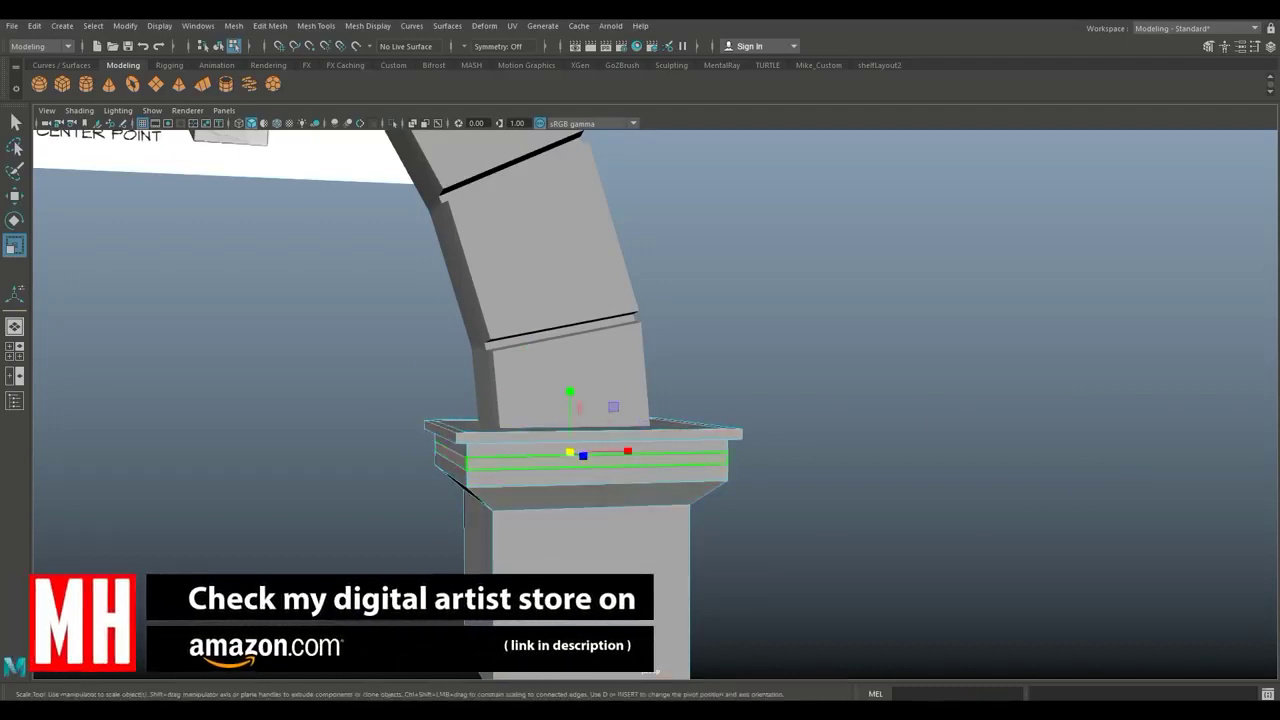
pyautogui.hotkey('ctrl', 'e')
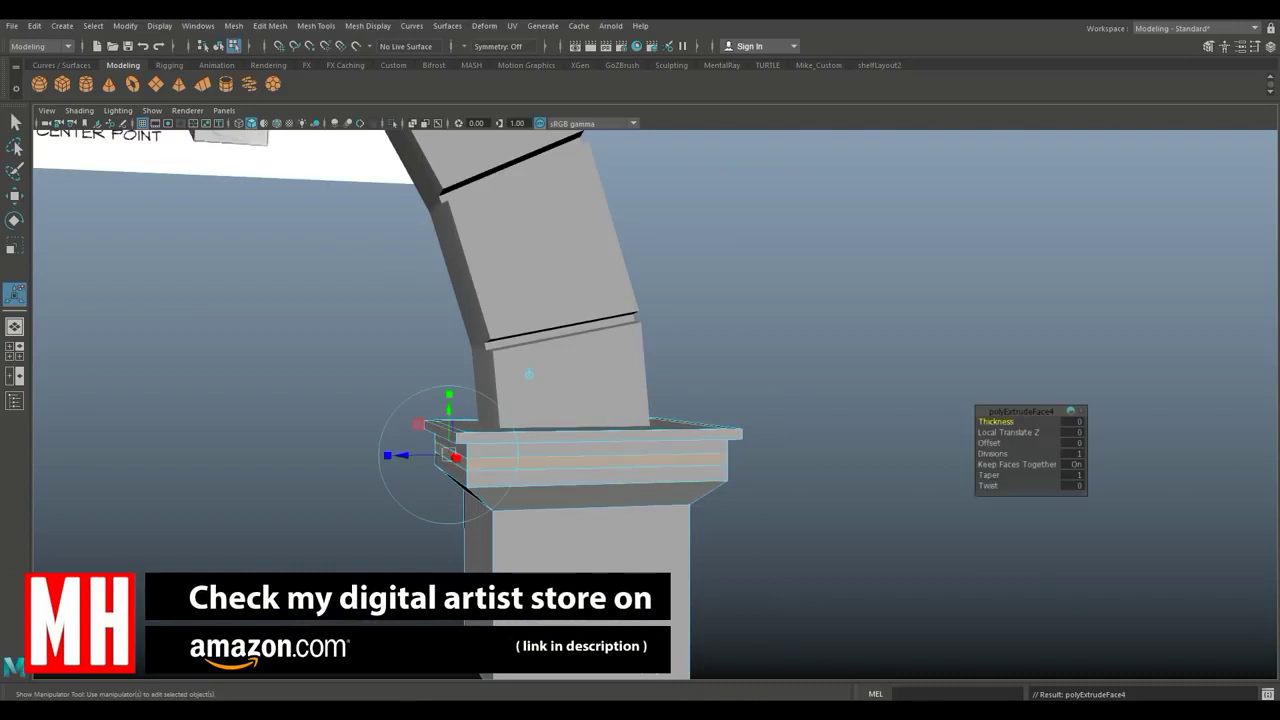
pyautogui.press('r')
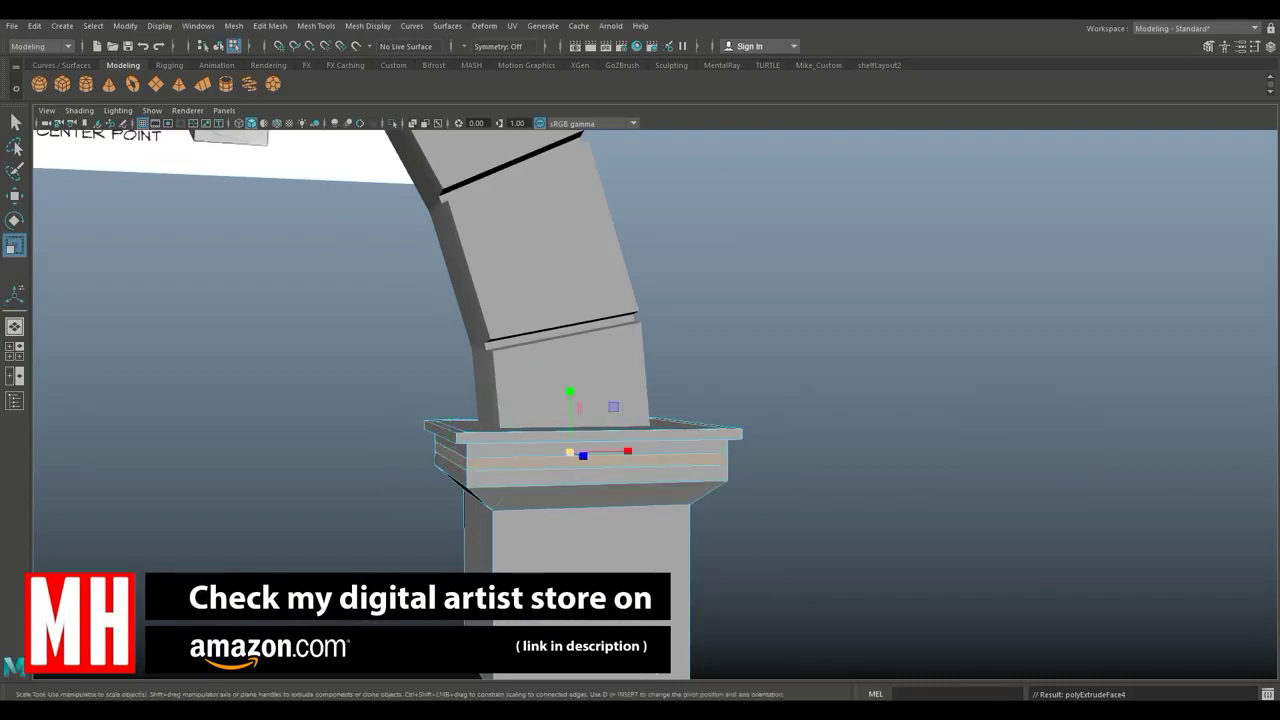
pyautogui.moveTo(570, 452); pyautogui.dragTo(559, 452)
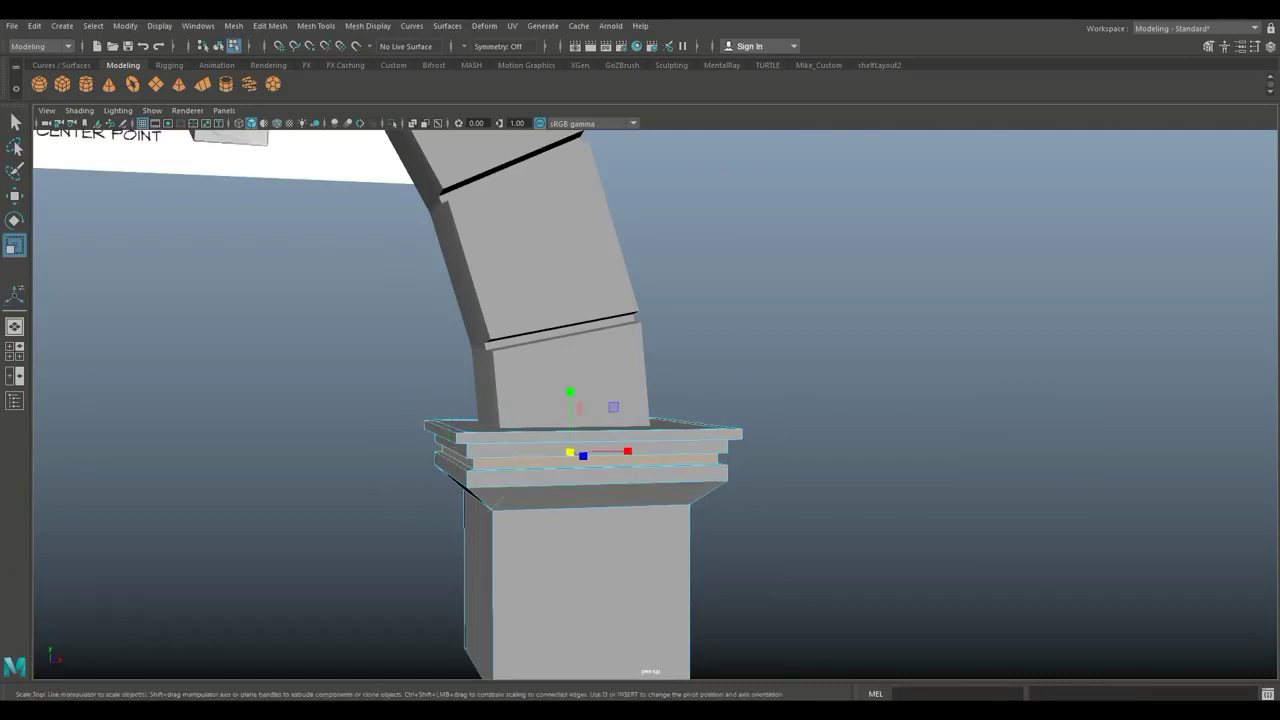
pyautogui.click(800, 470)
# Bevel the bottom edges of the impost block with a fraction of 0.05.
pyautogui.scroll(-8, 655, 405)
pyautogui.scroll(2, 655, 405)
pyautogui.keyDown('alt'); pyautogui.moveTo(655, 440); pyautogui.dragTo(653, 366, button='middle'); pyautogui.keyUp('alt')
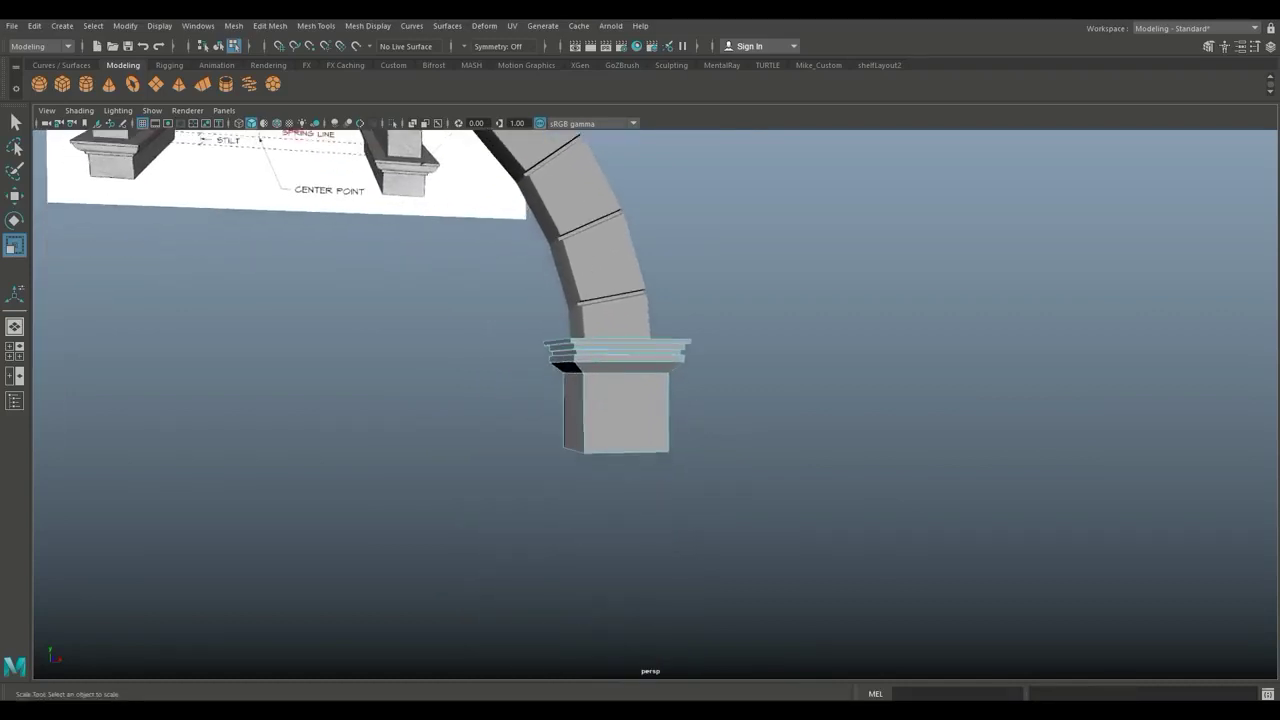
pyautogui.keyDown('alt'); pyautogui.moveTo(650, 420); pyautogui.dragTo(609, 403); pyautogui.keyUp('alt')
pyautogui.moveTo(607, 402); pyautogui.dragTo(612, 284, button='right')
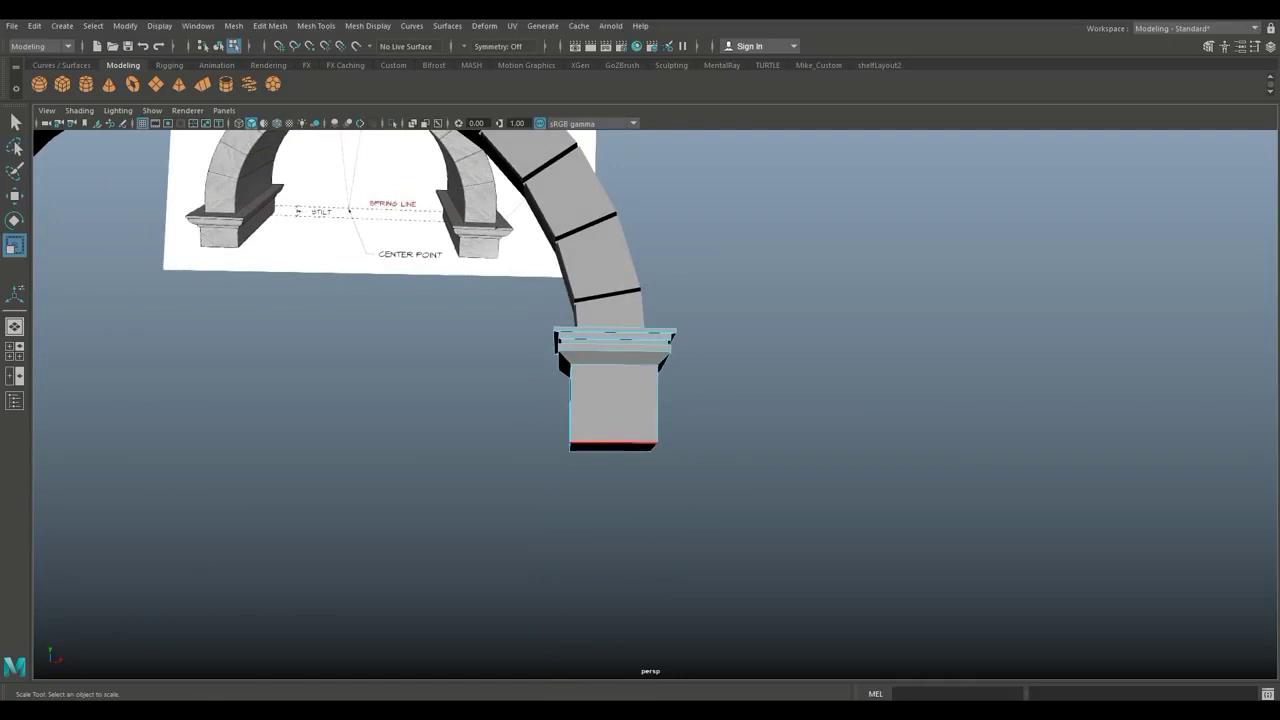
pyautogui.click(613, 442)
pyautogui.scroll(3, 613, 455)
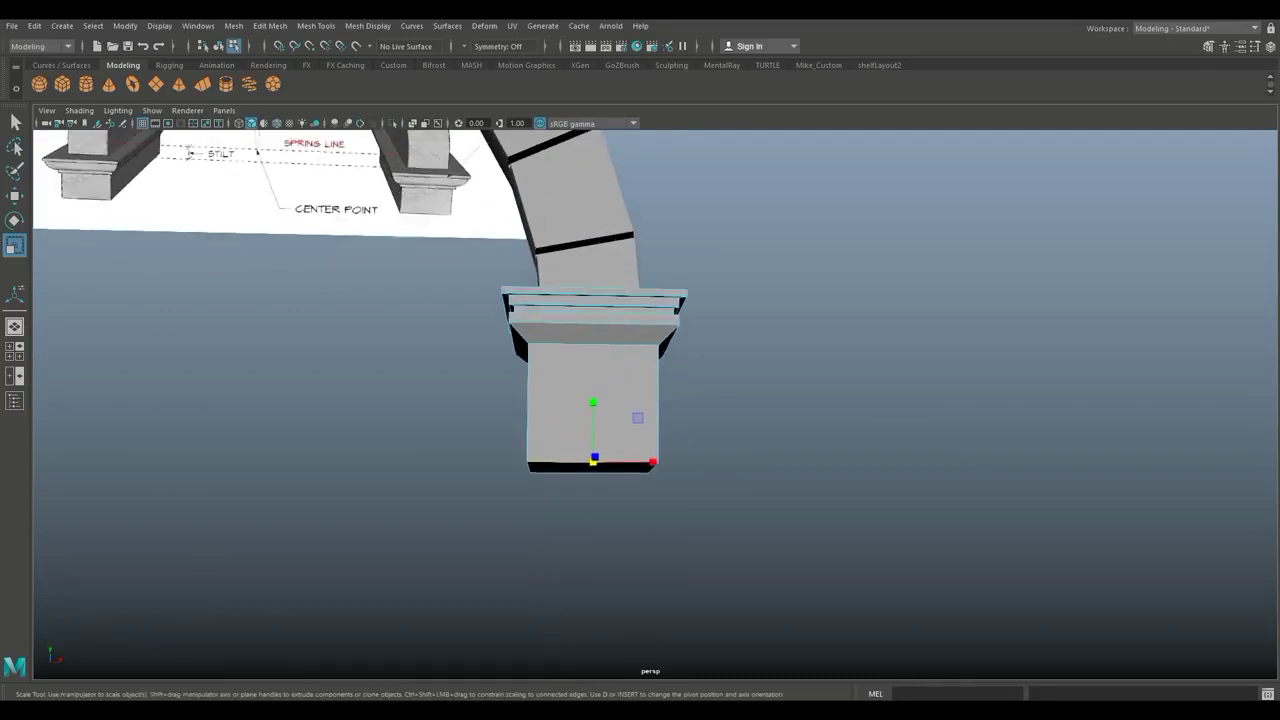
pyautogui.keyDown('shift'); pyautogui.click(590, 472); pyautogui.keyUp('shift')
pyautogui.scroll(4, 655, 405)
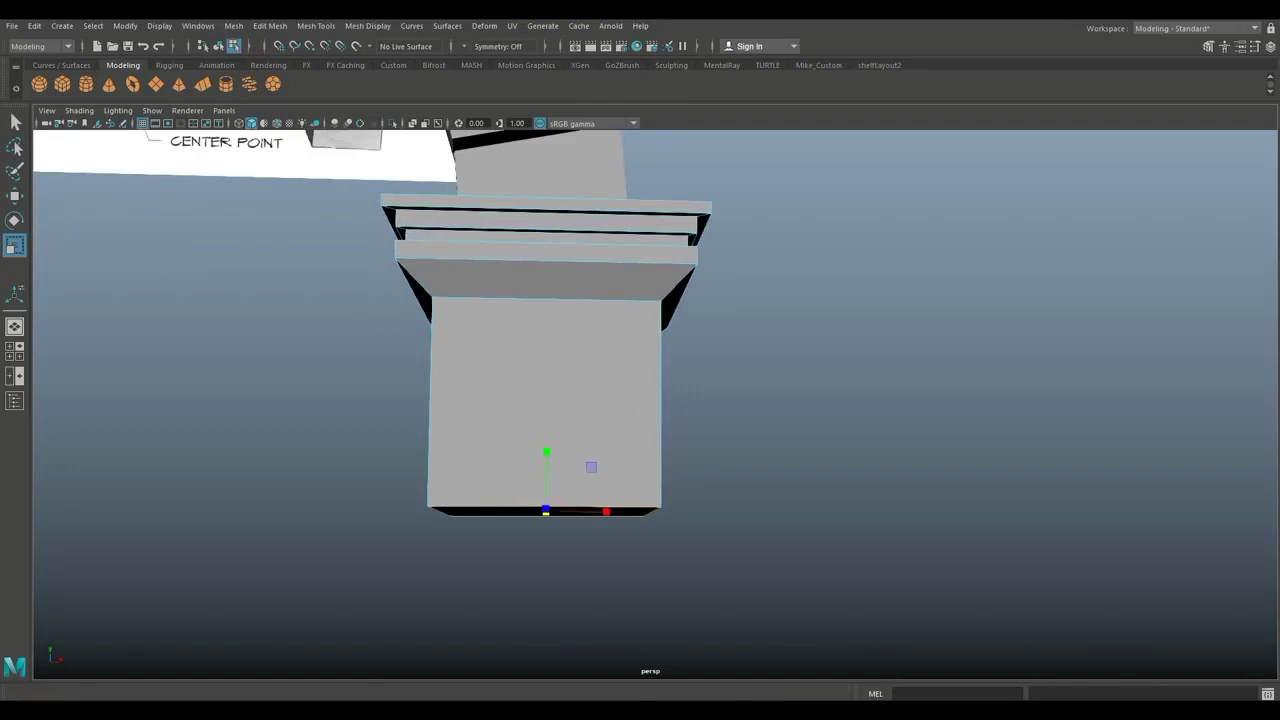
pyautogui.click(270, 26)
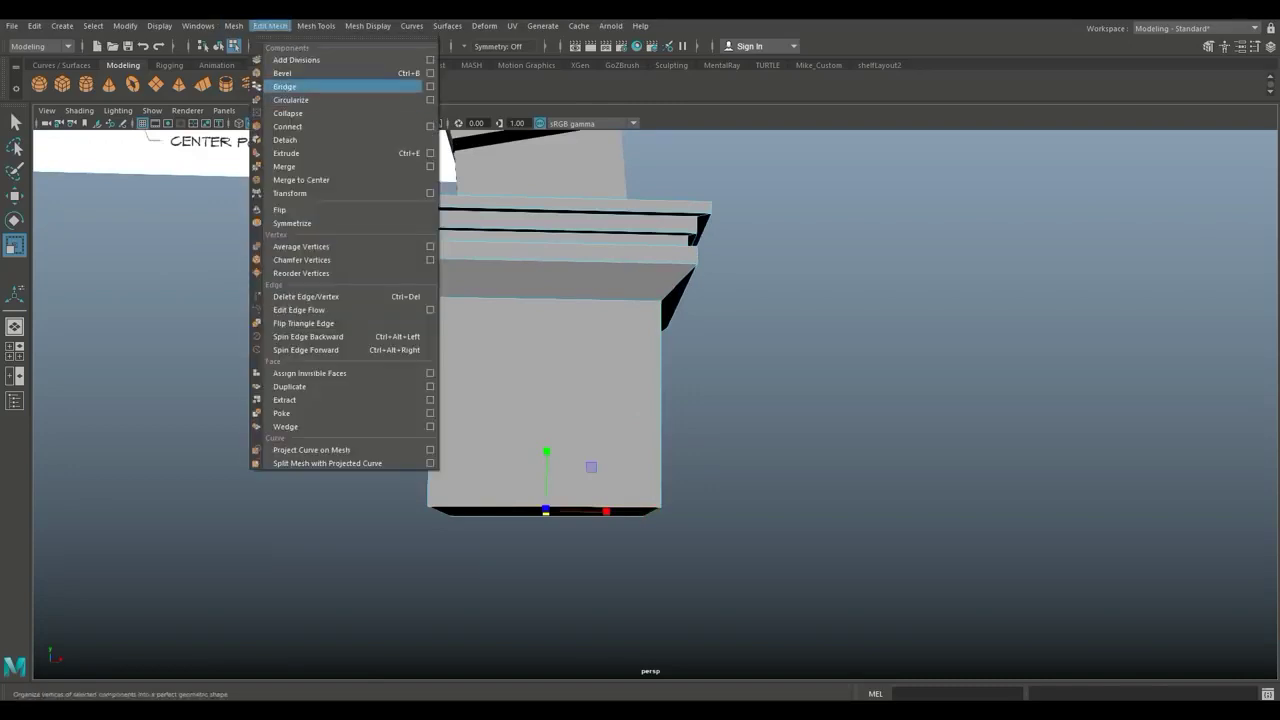
pyautogui.click(285, 72)
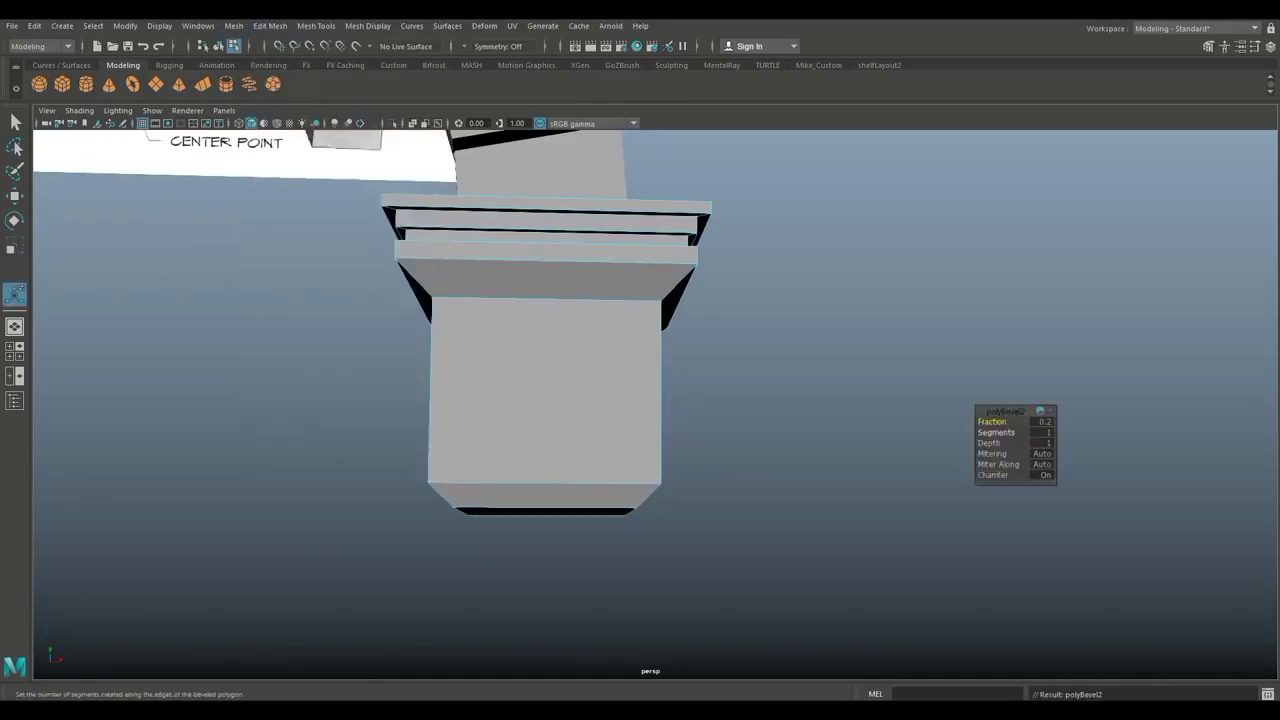
pyautogui.click(1043, 421)
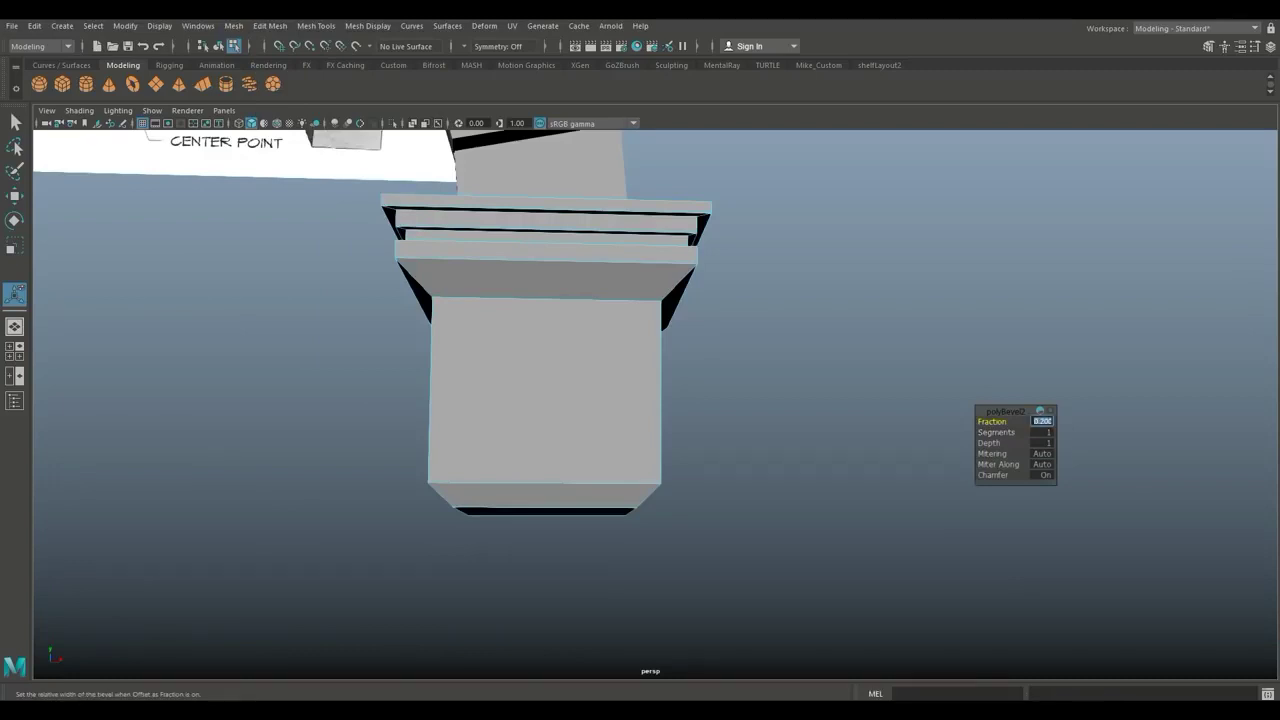
pyautogui.press('Return')
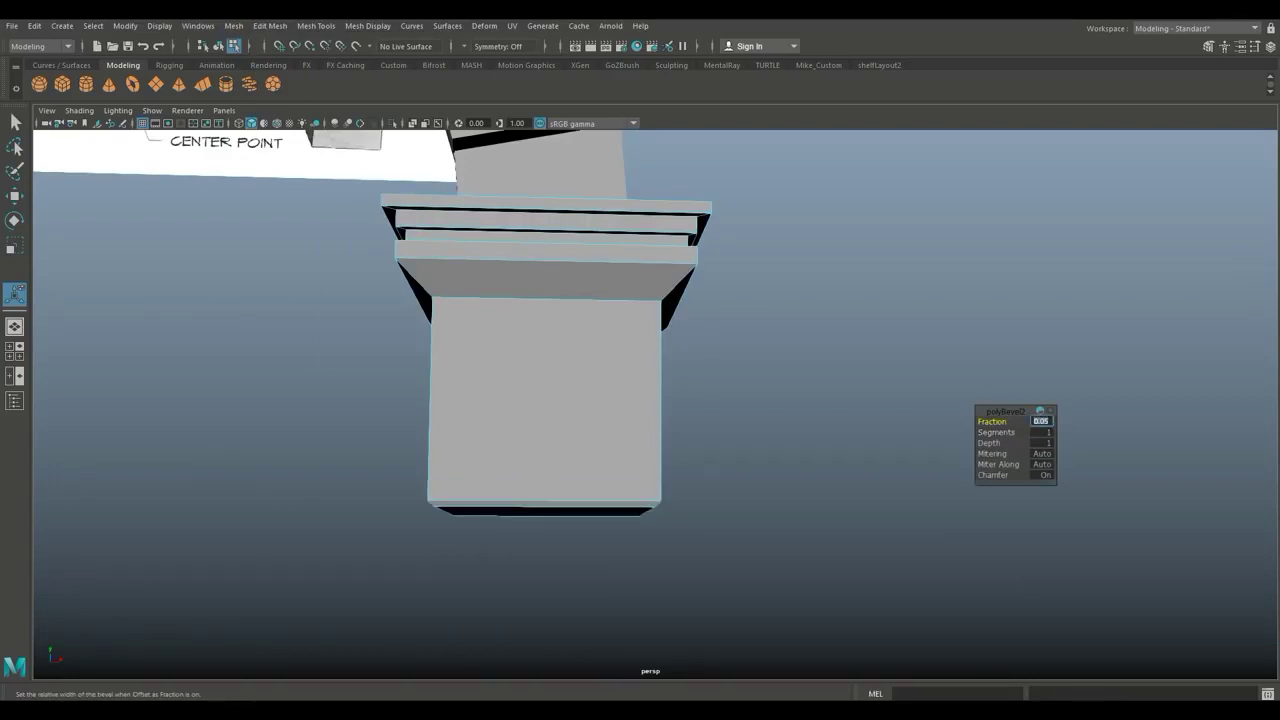
# Examine the impost block beneath the arch's right foot against the reference image from the front and from below.
pyautogui.scroll(-12, 655, 404)
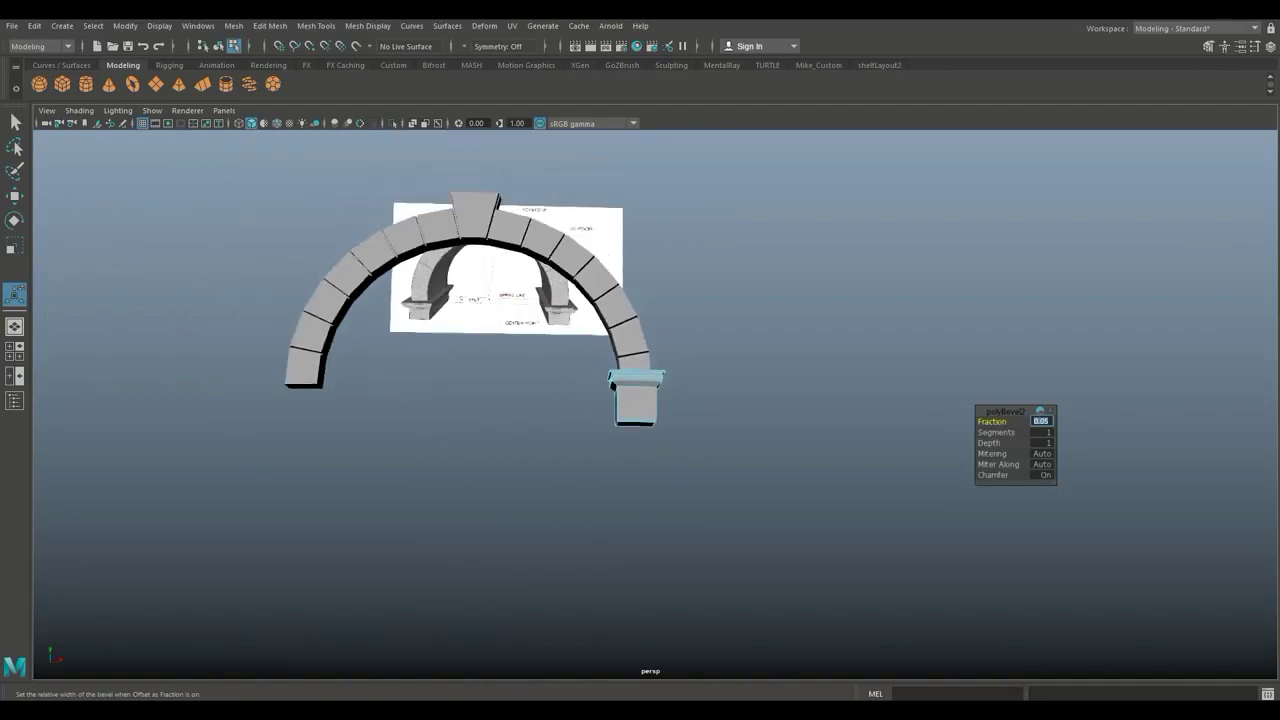
pyautogui.scroll(3, 655, 404)
pyautogui.keyDown('alt'); pyautogui.moveTo(655, 404); pyautogui.dragTo(555, 410); pyautogui.keyUp('alt')
pyautogui.scroll(4, 655, 404)
pyautogui.keyDown('alt'); pyautogui.moveTo(655, 404); pyautogui.dragTo(674, 361, button='middle'); pyautogui.keyUp('alt')
pyautogui.scroll(1, 669, 381)
pyautogui.keyDown('alt'); pyautogui.moveTo(550, 515); pyautogui.dragTo(646, 438); pyautogui.keyUp('alt')
pyautogui.keyDown('alt'); pyautogui.moveTo(646, 438); pyautogui.dragTo(640, 412, button='middle'); pyautogui.keyUp('alt')
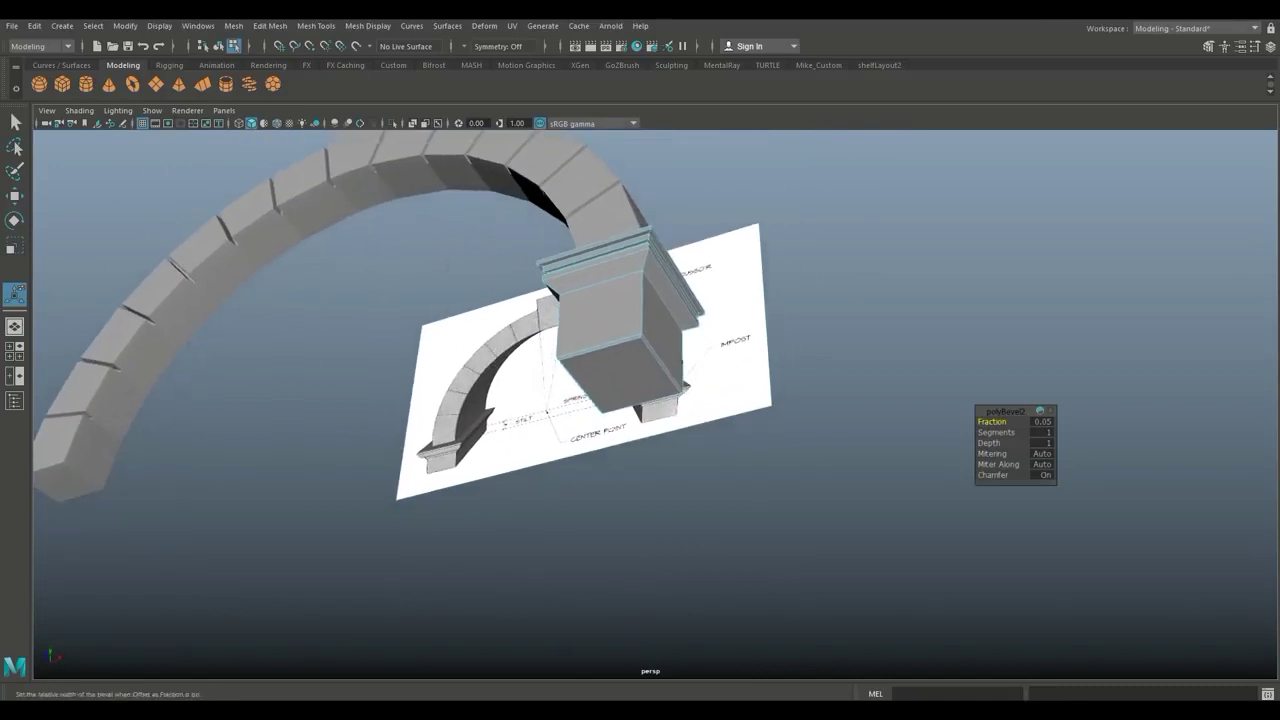
# Create a polygon cube and move it beneath the impost block at the arch's right foot.
pyautogui.scroll(1, 640, 404)
pyautogui.moveTo(614, 311); pyautogui.dragTo(614, 350, button='right')
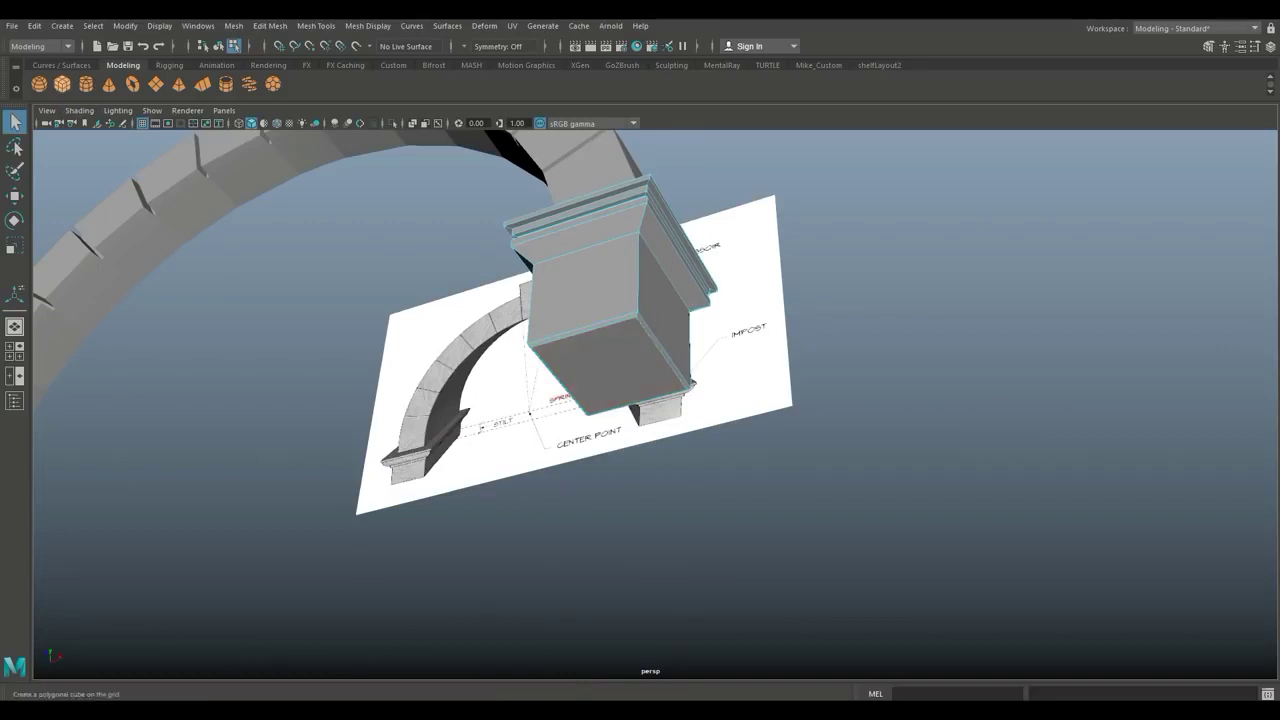
pyautogui.click(62, 84)
pyautogui.scroll(-5, 655, 405)
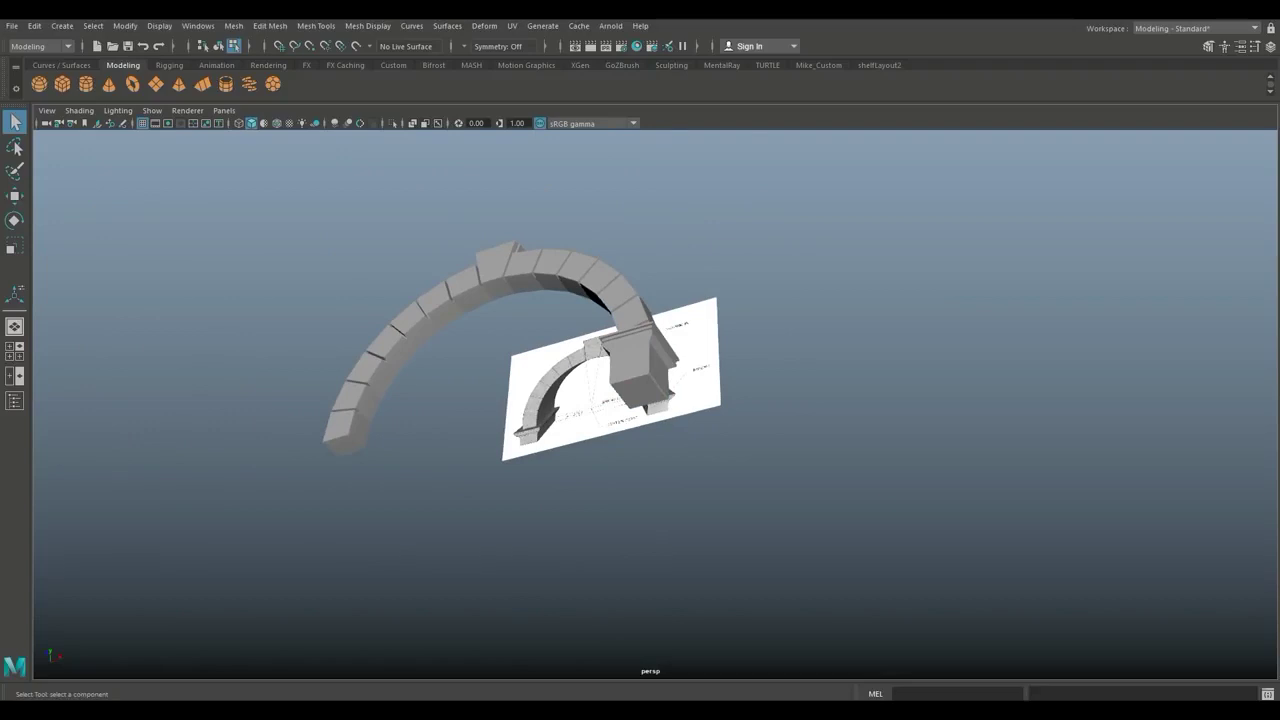
pyautogui.keyDown('alt'); pyautogui.moveTo(600, 385); pyautogui.dragTo(690, 460); pyautogui.keyUp('alt')
pyautogui.keyDown('alt'); pyautogui.moveTo(690, 460); pyautogui.dragTo(693, 569, button='middle'); pyautogui.keyUp('alt')
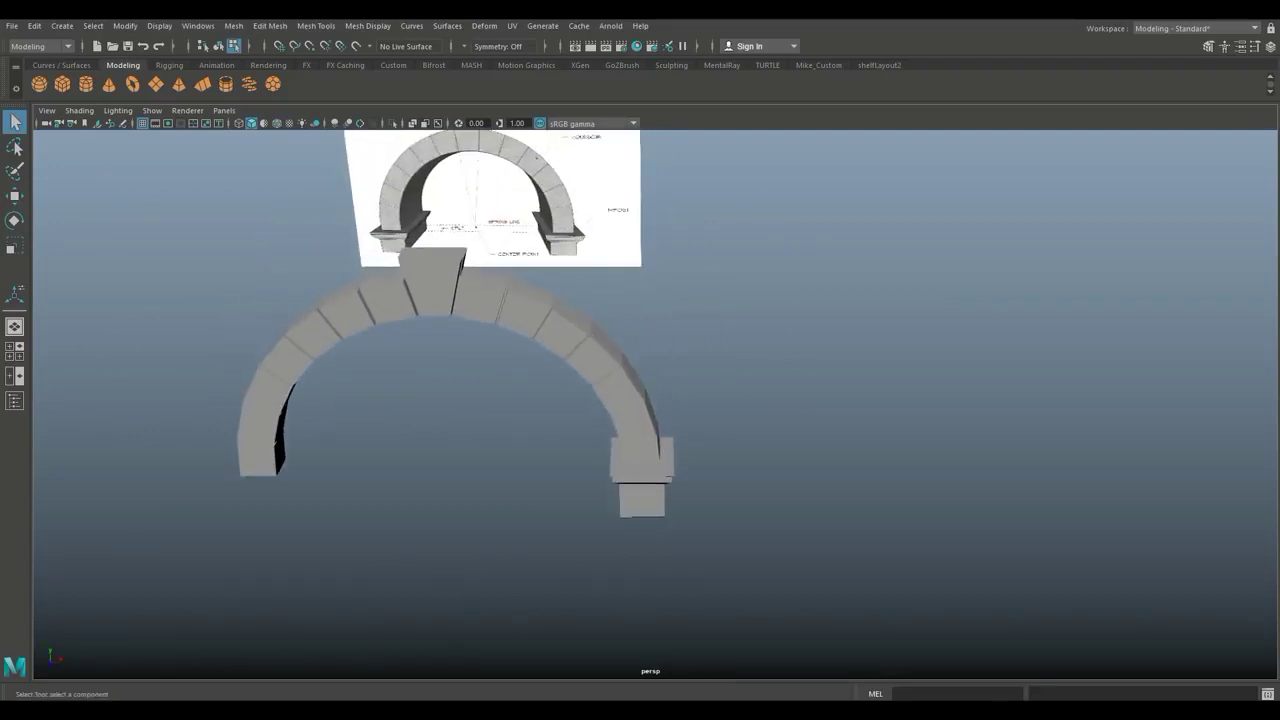
pyautogui.press('w')
pyautogui.moveTo(430, 218); pyautogui.dragTo(450, 437)
pyautogui.moveTo(519, 491); pyautogui.dragTo(690, 491)
# Snap the impost block to the grid origin in the wireframe top view.
pyautogui.click(14, 351)
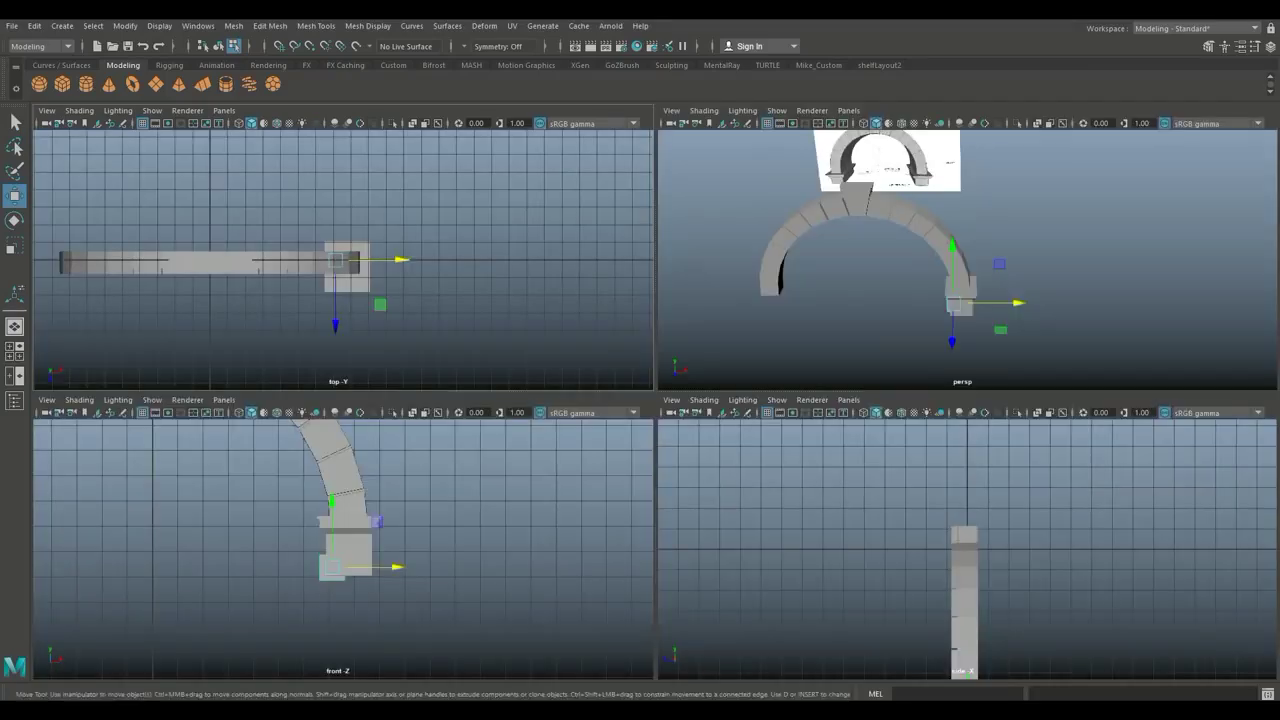
pyautogui.press('space')
pyautogui.press('f')
pyautogui.press('4')
pyautogui.press('4')
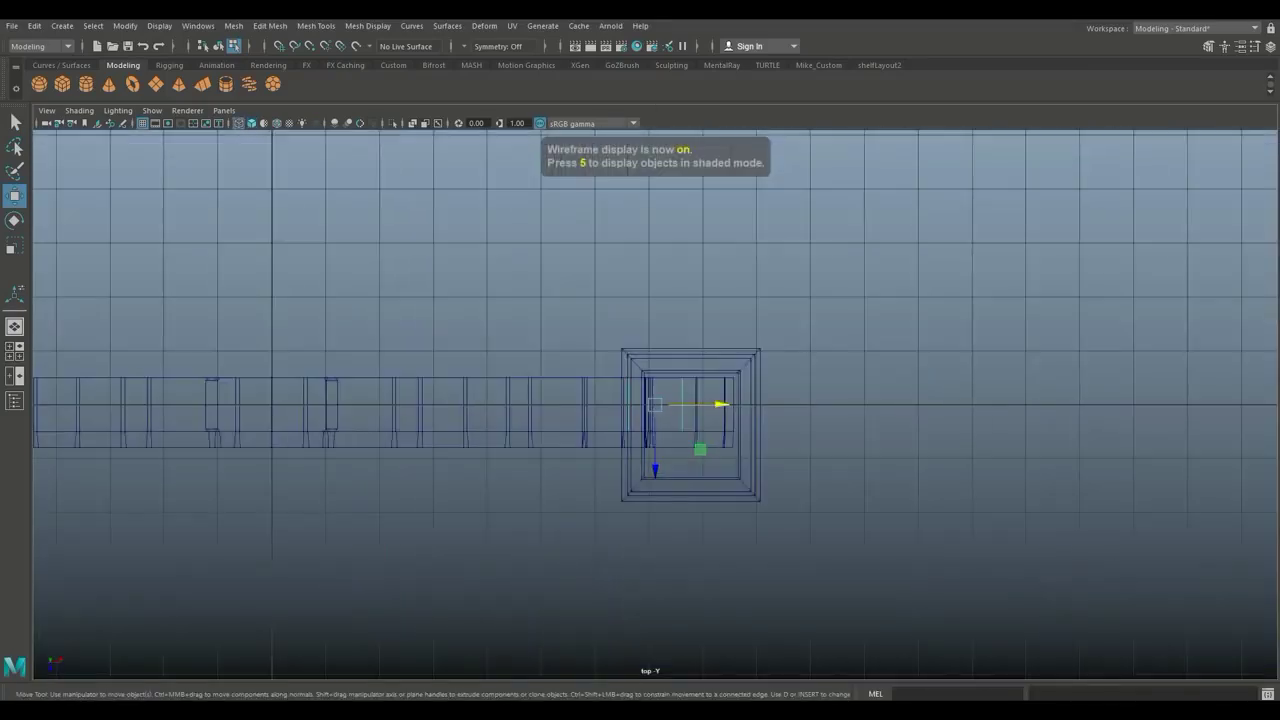
pyautogui.scroll(3, 655, 405)
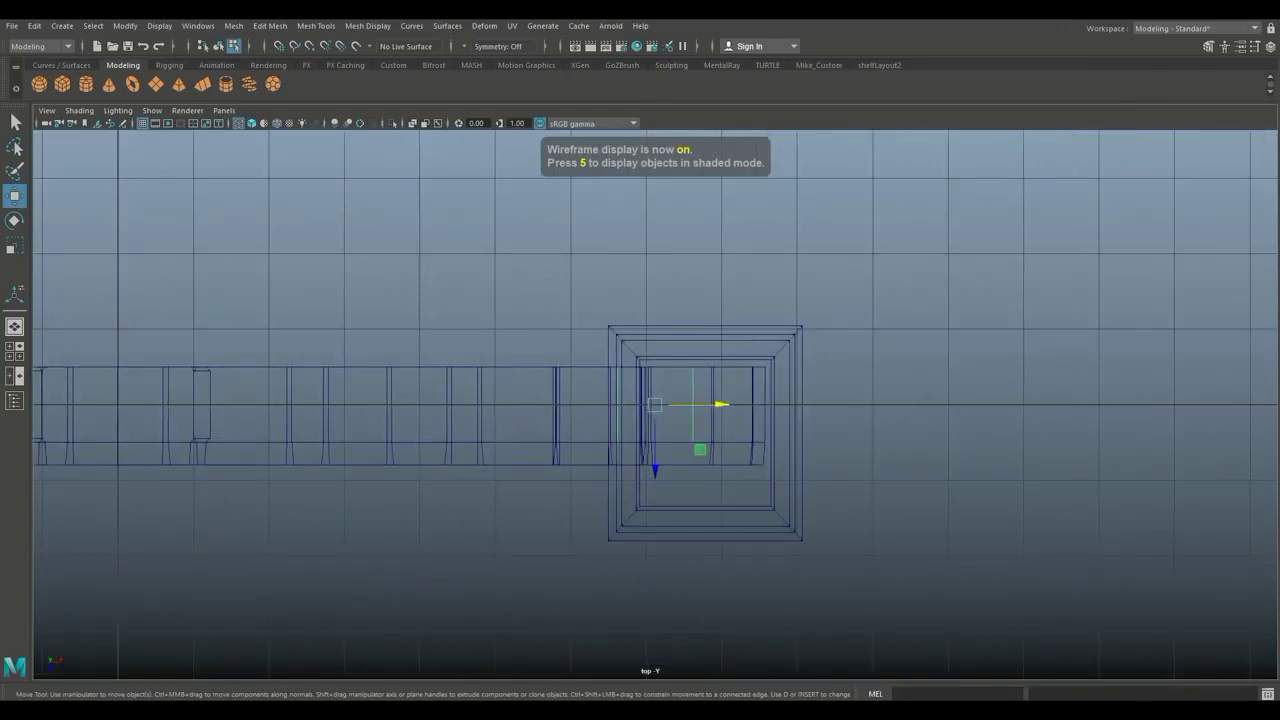
pyautogui.hotkey('alt', 'd')
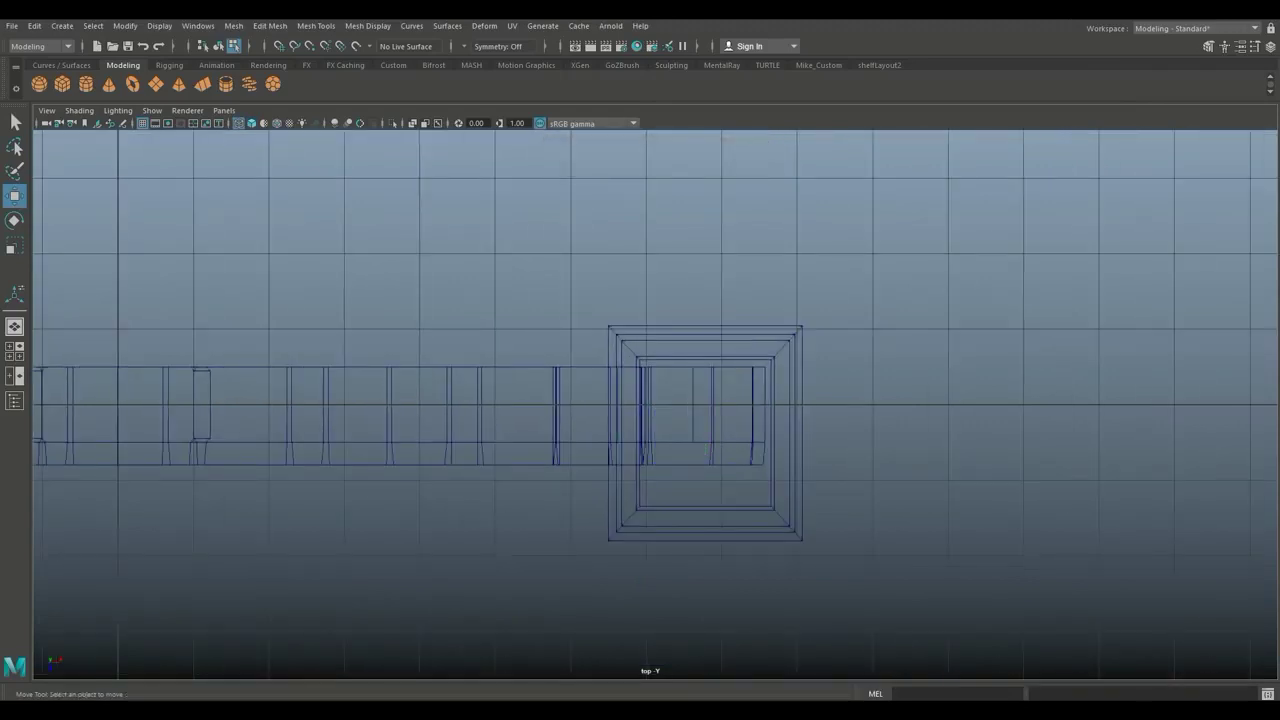
pyautogui.press('F9')
pyautogui.moveTo(801, 313); pyautogui.dragTo(862, 294, button='right')
pyautogui.keyDown('alt'); pyautogui.moveTo(690, 430); pyautogui.dragTo(907, 383, button='middle'); pyautogui.keyUp('alt')
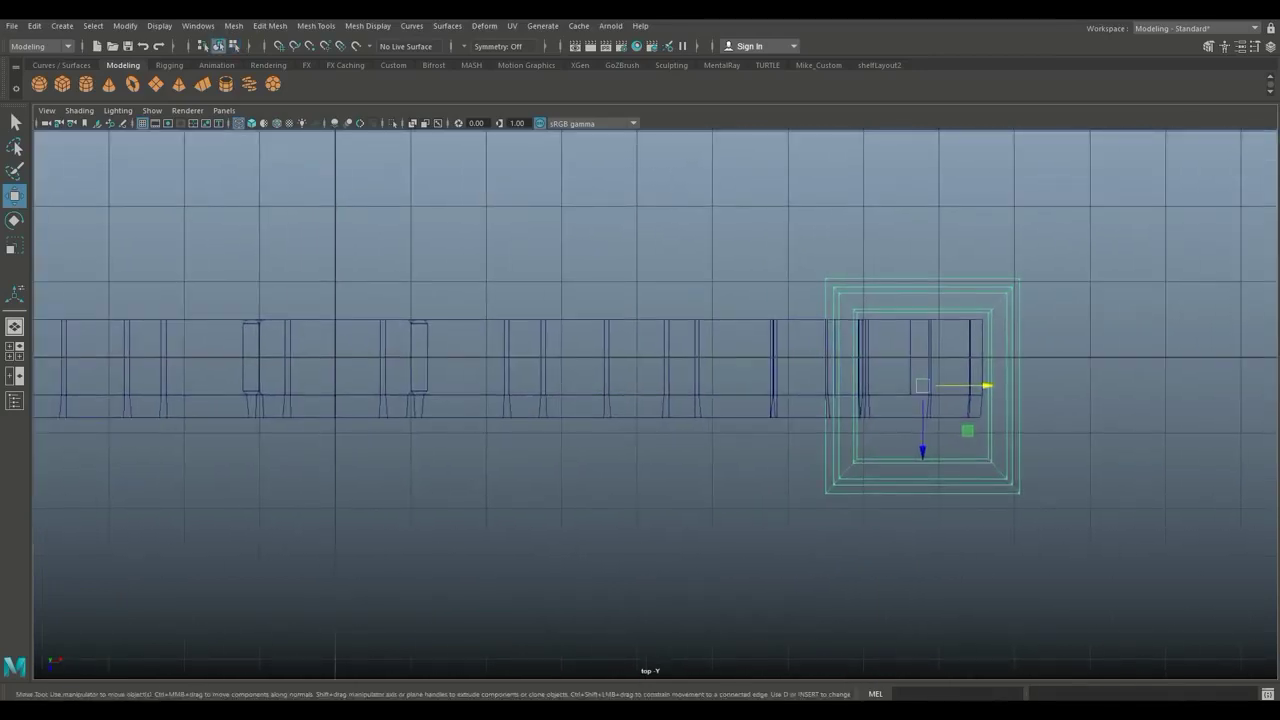
pyautogui.moveTo(922, 385); pyautogui.dragTo(335, 357)
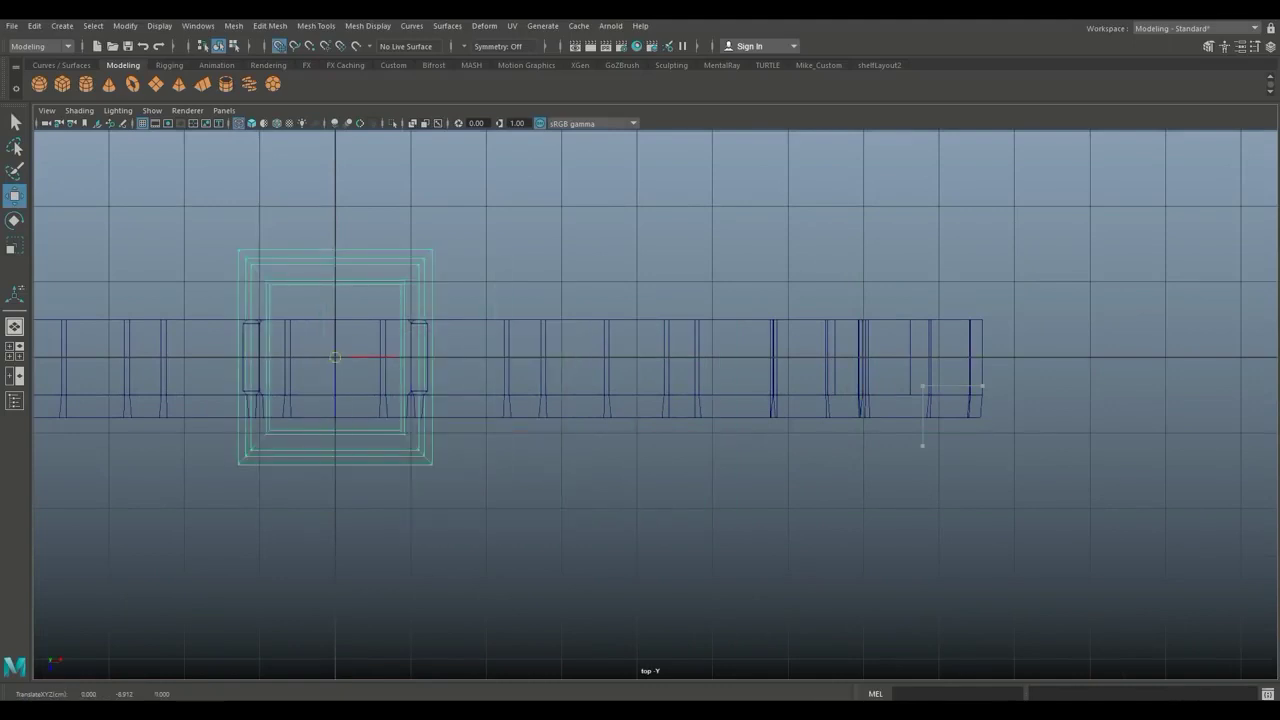
pyautogui.scroll(-4, 655, 405)
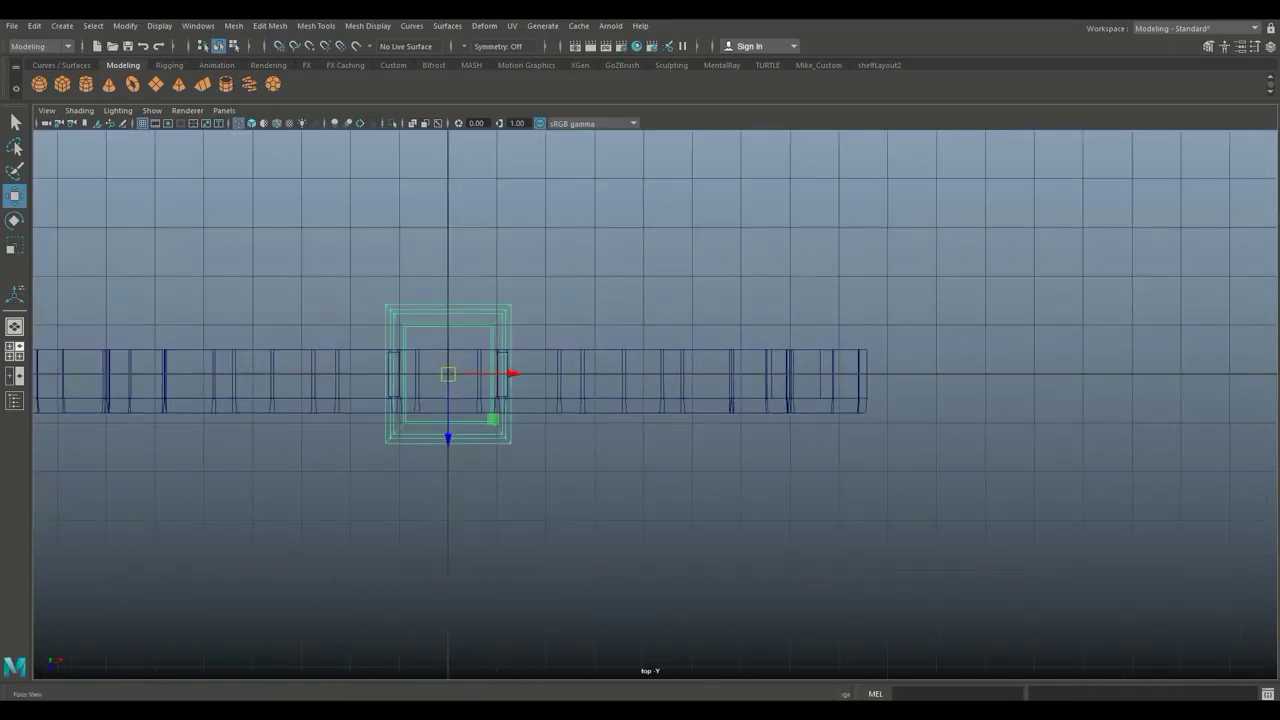
# Snap the new cube to the grid origin in the top view, in line with the impost block.
pyautogui.click(15, 351)
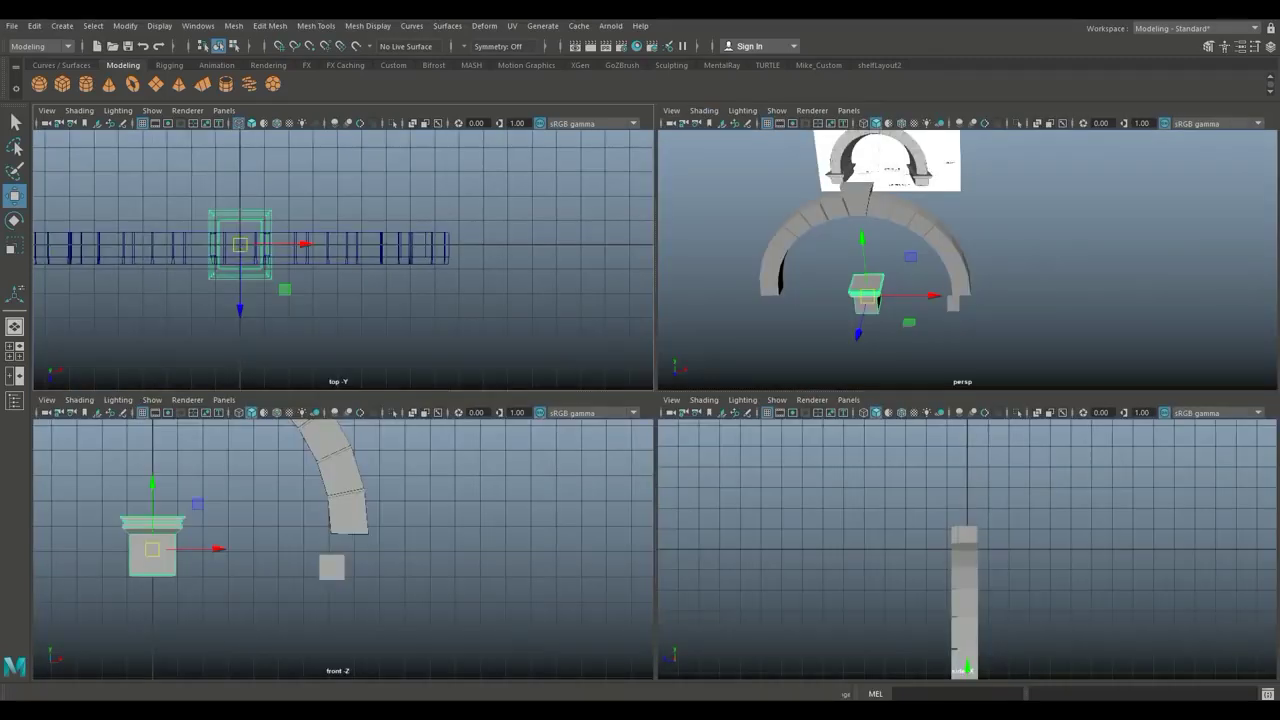
pyautogui.click(953, 303)
pyautogui.press('space')
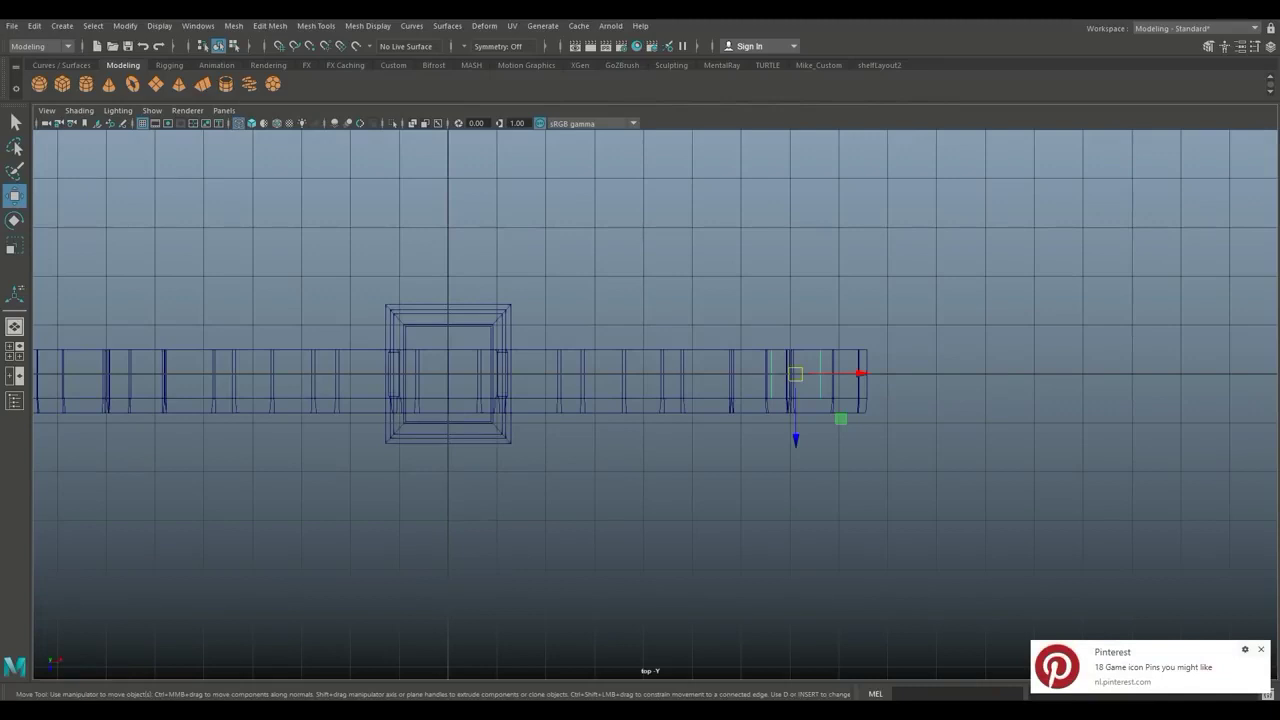
pyautogui.press('x')
pyautogui.moveTo(795, 374); pyautogui.dragTo(510, 374)
# Scale the cube uniformly to about 2.02 and lower it beneath the impost block.
pyautogui.press('r')
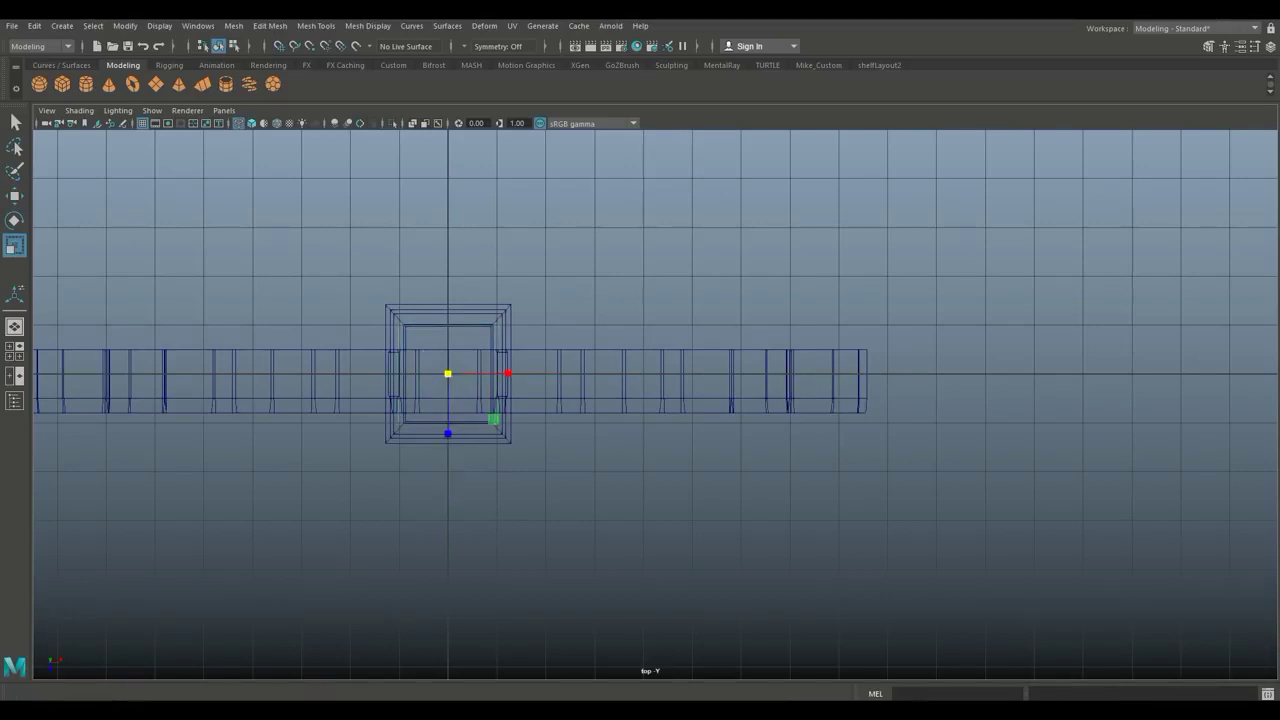
pyautogui.press('space')
pyautogui.press('space')
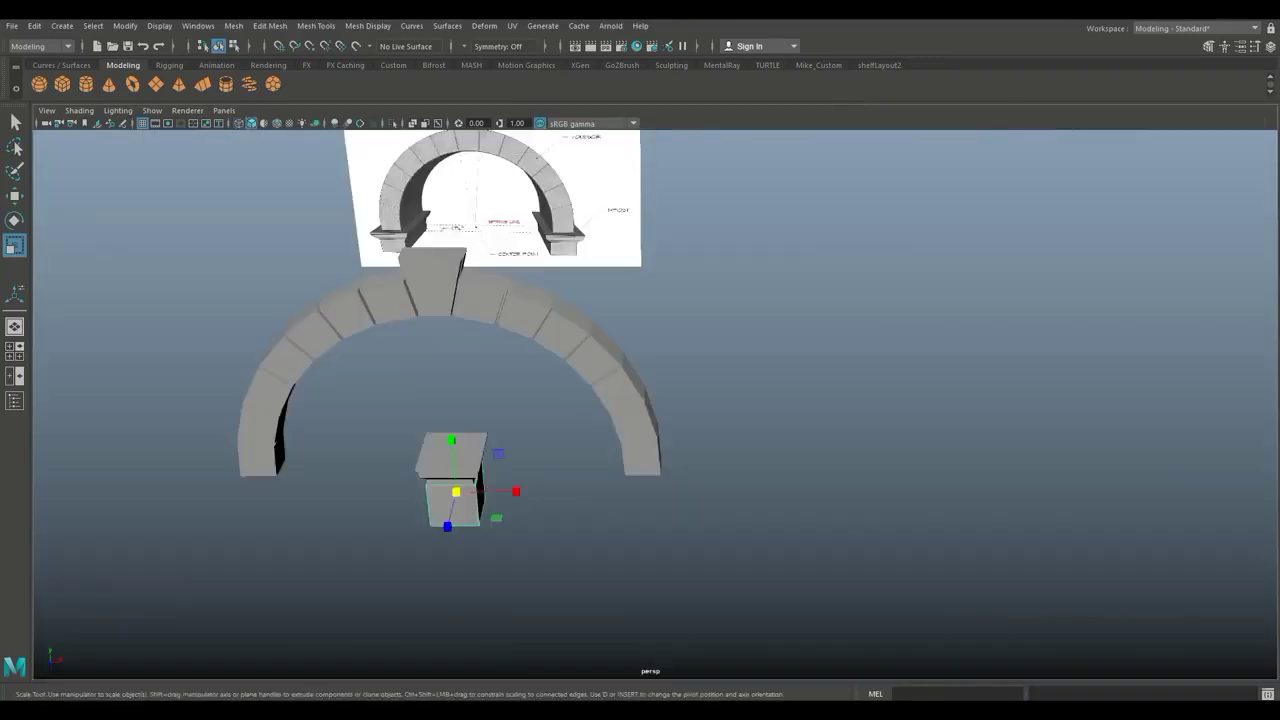
pyautogui.press('f')
pyautogui.keyDown('alt'); pyautogui.moveTo(580, 420); pyautogui.dragTo(722, 330); pyautogui.keyUp('alt')
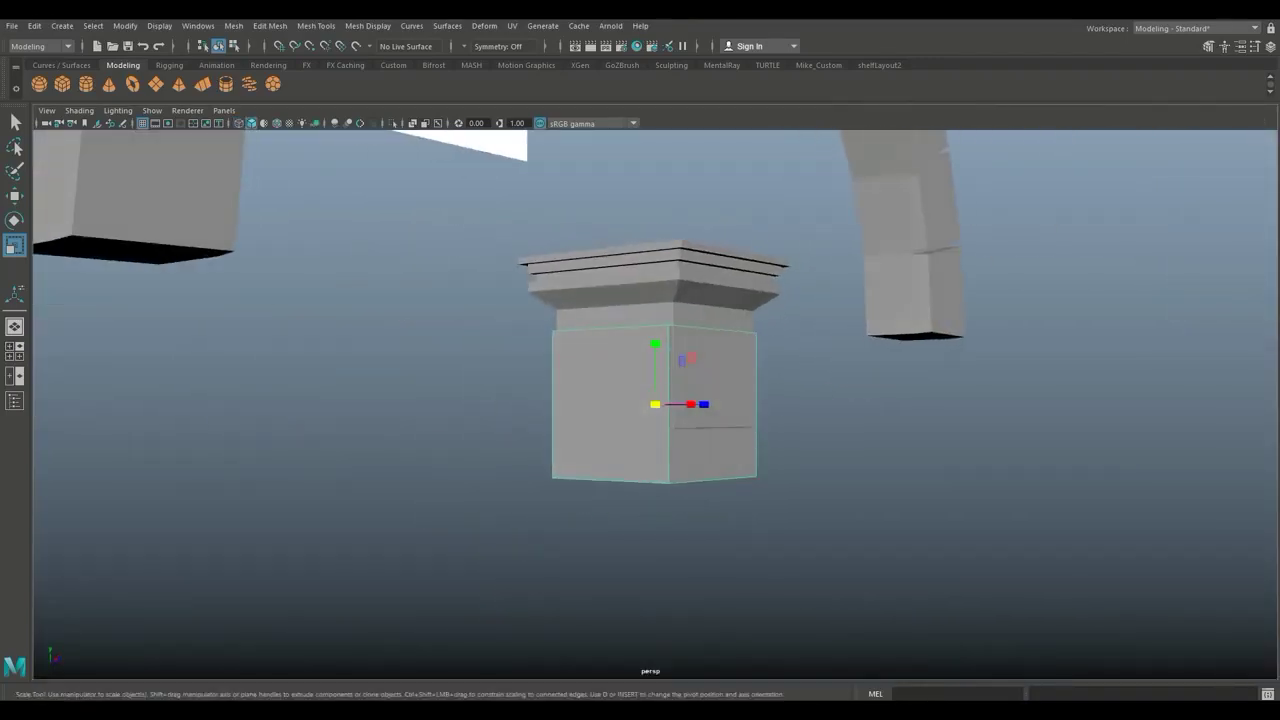
pyautogui.press('w')
pyautogui.moveTo(655, 355); pyautogui.dragTo(493, 483)
# Narrow the cube to an X scale of about 1.83 to match the impost shaft, and lower it to leave a gap.
pyautogui.scroll(4, 655, 440)
pyautogui.keyDown('alt'); pyautogui.moveTo(655, 500); pyautogui.dragTo(693, 413, button='middle'); pyautogui.keyUp('alt')
pyautogui.press('r')
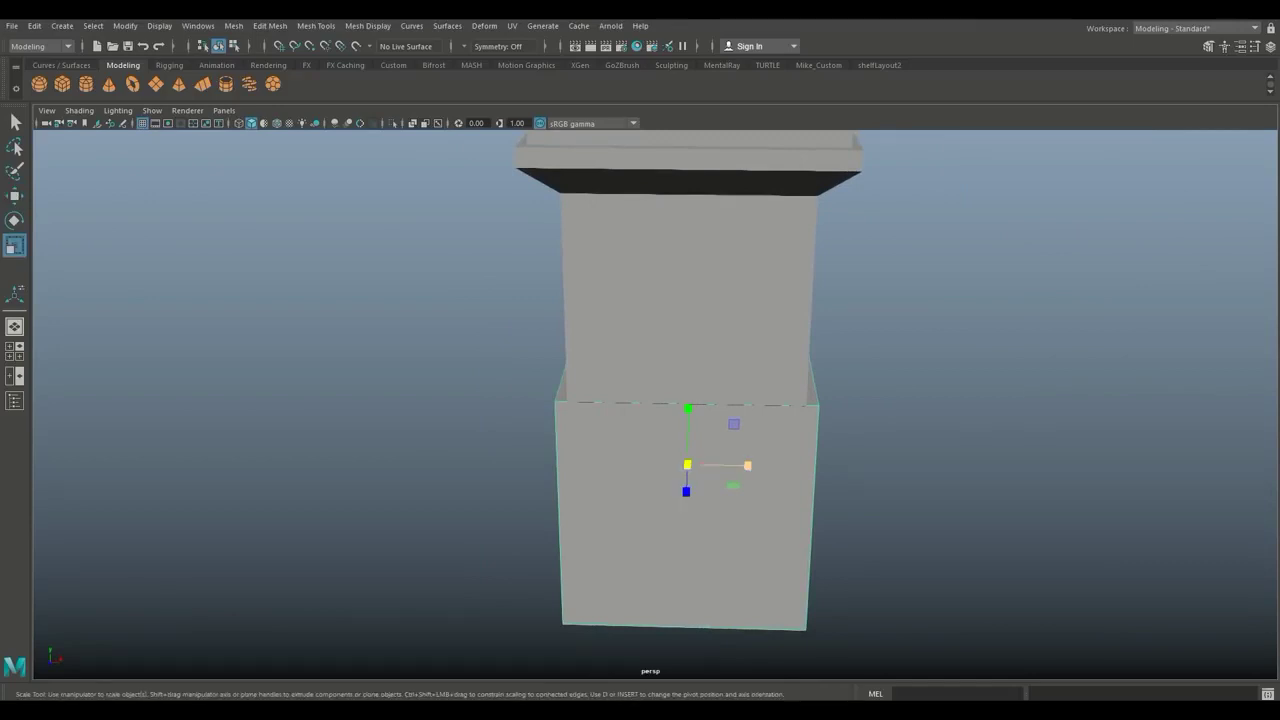
pyautogui.moveTo(755, 465); pyautogui.dragTo(741, 465)
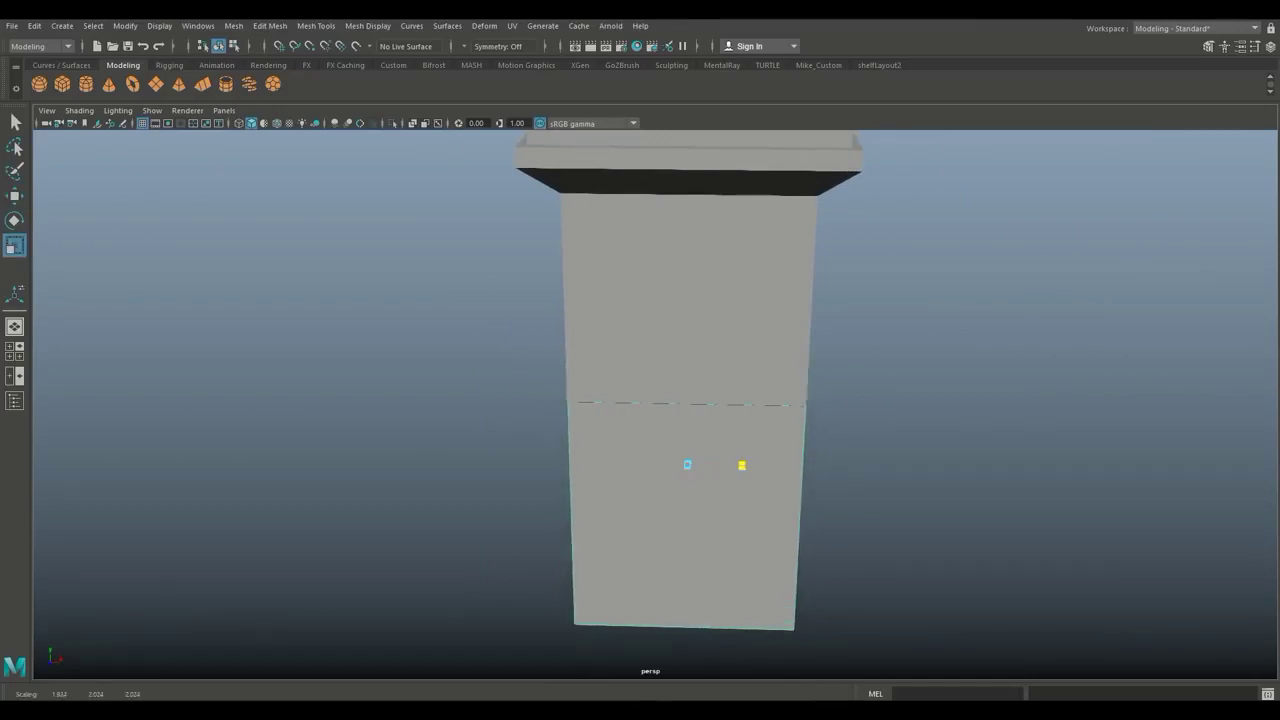
pyautogui.scroll(-1, 741, 465)
pyautogui.press('w')
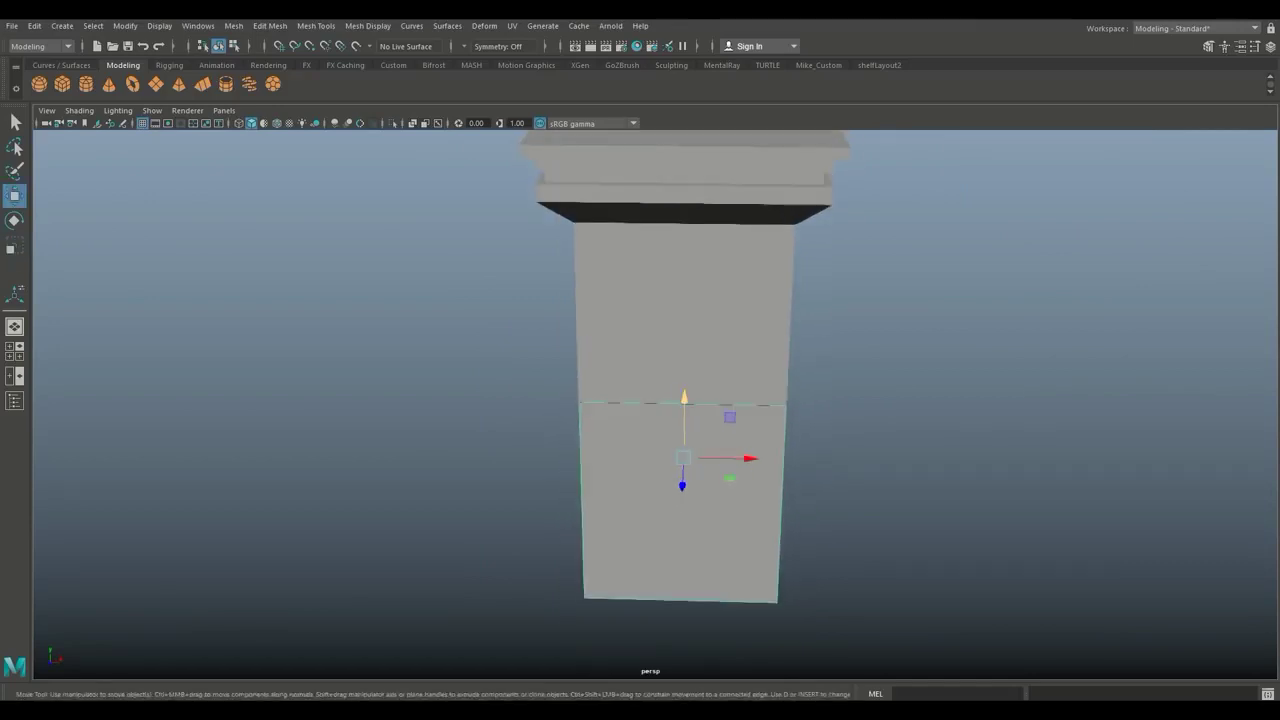
pyautogui.moveTo(684, 398)
pyautogui.mouseDown()
pyautogui.moveTo(684, 447)
pyautogui.moveTo(702, 397)
pyautogui.mouseUp()
# Bevel all edges of the lower block with a fraction of 0.1.
pyautogui.scroll(-4, 684, 447)
pyautogui.moveTo(682, 313); pyautogui.dragTo(677, 280, button='right')
pyautogui.moveTo(575, 395); pyautogui.dragTo(765, 560)
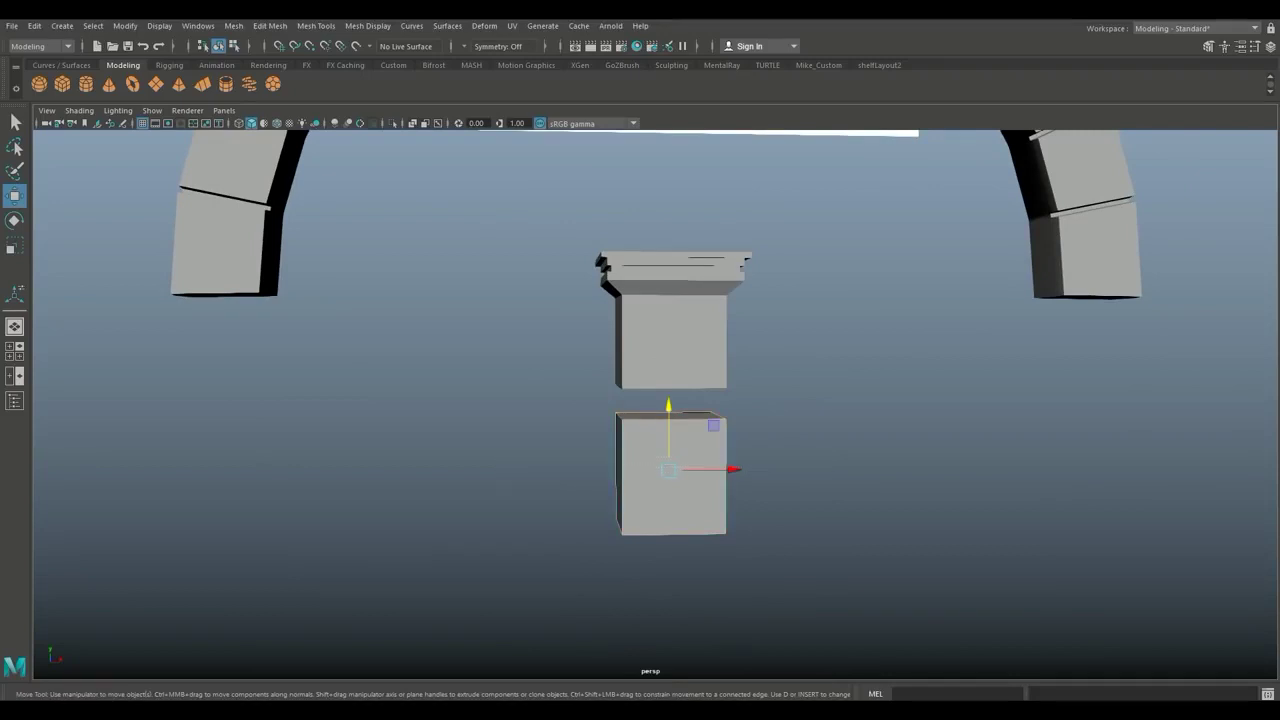
pyautogui.click(270, 26)
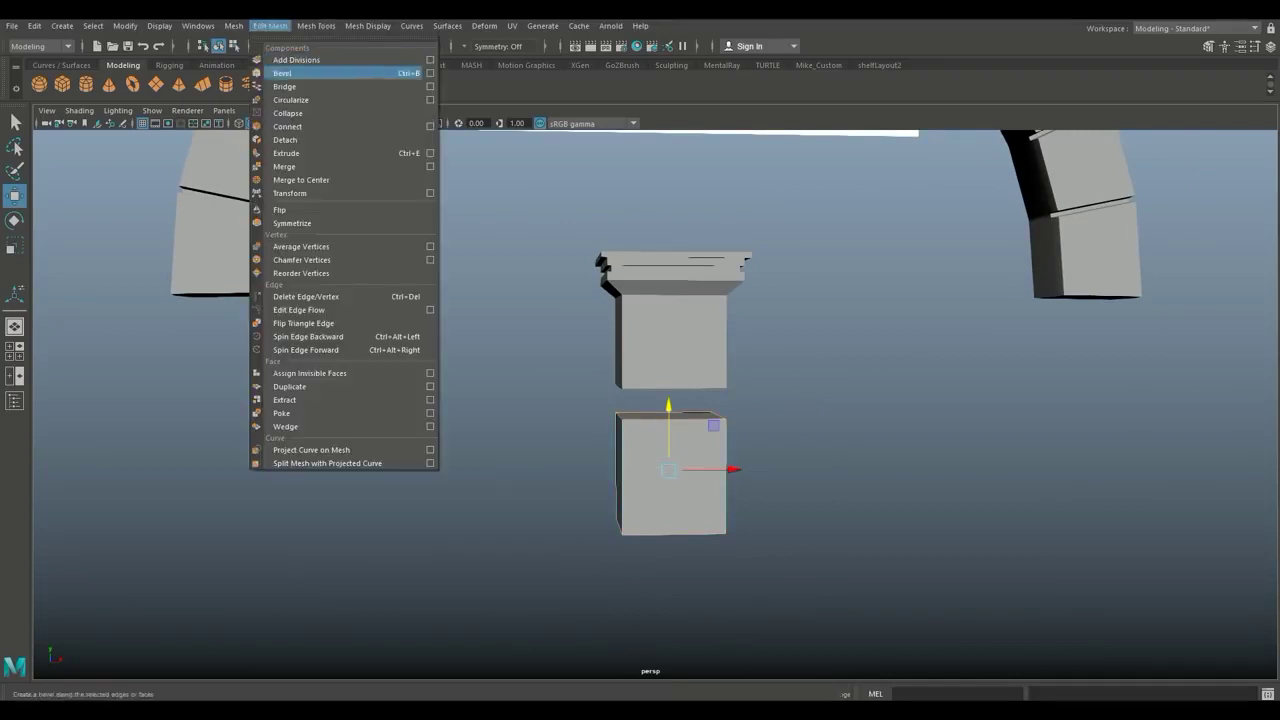
pyautogui.click(283, 73)
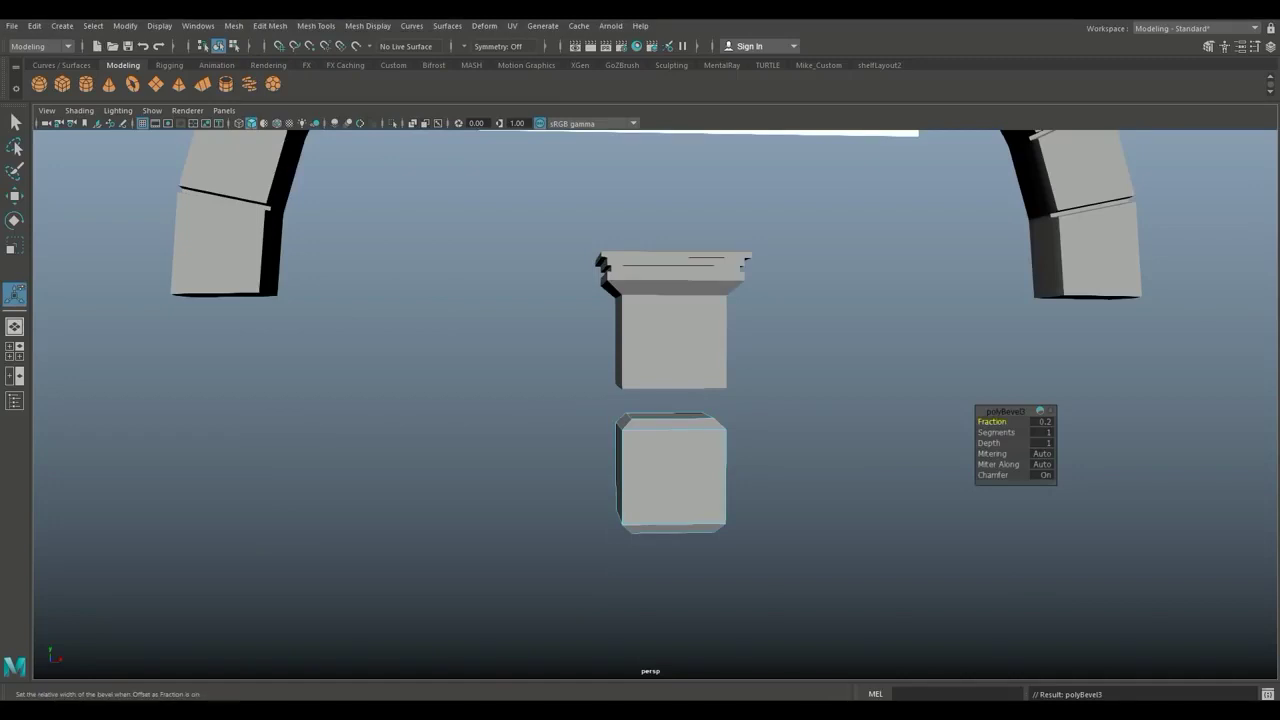
pyautogui.click(1042, 422)
pyautogui.write('0.1')
pyautogui.press('Return')
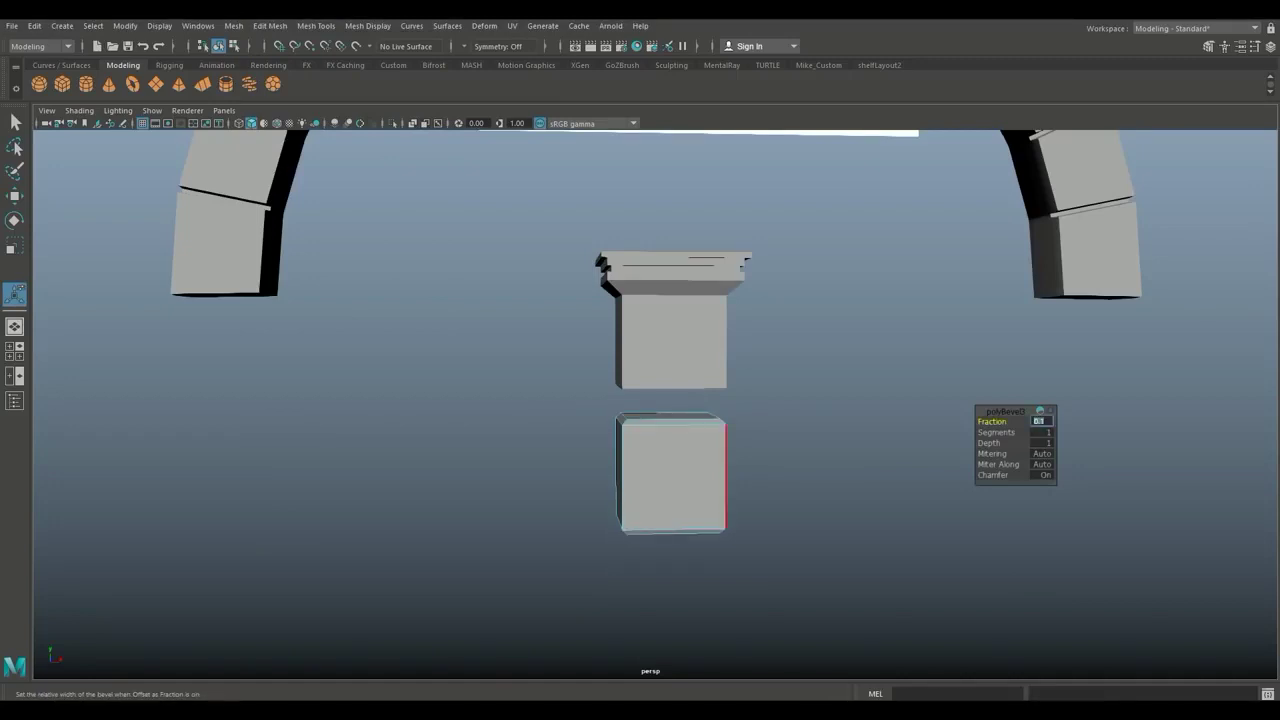
# Raise the bevelled block as a whole object until it meets the underside of the impost block.
pyautogui.rightClick(688, 313)
pyautogui.moveTo(688, 313); pyautogui.dragTo(755, 294, button='right')
pyautogui.press('q')
pyautogui.press('w')
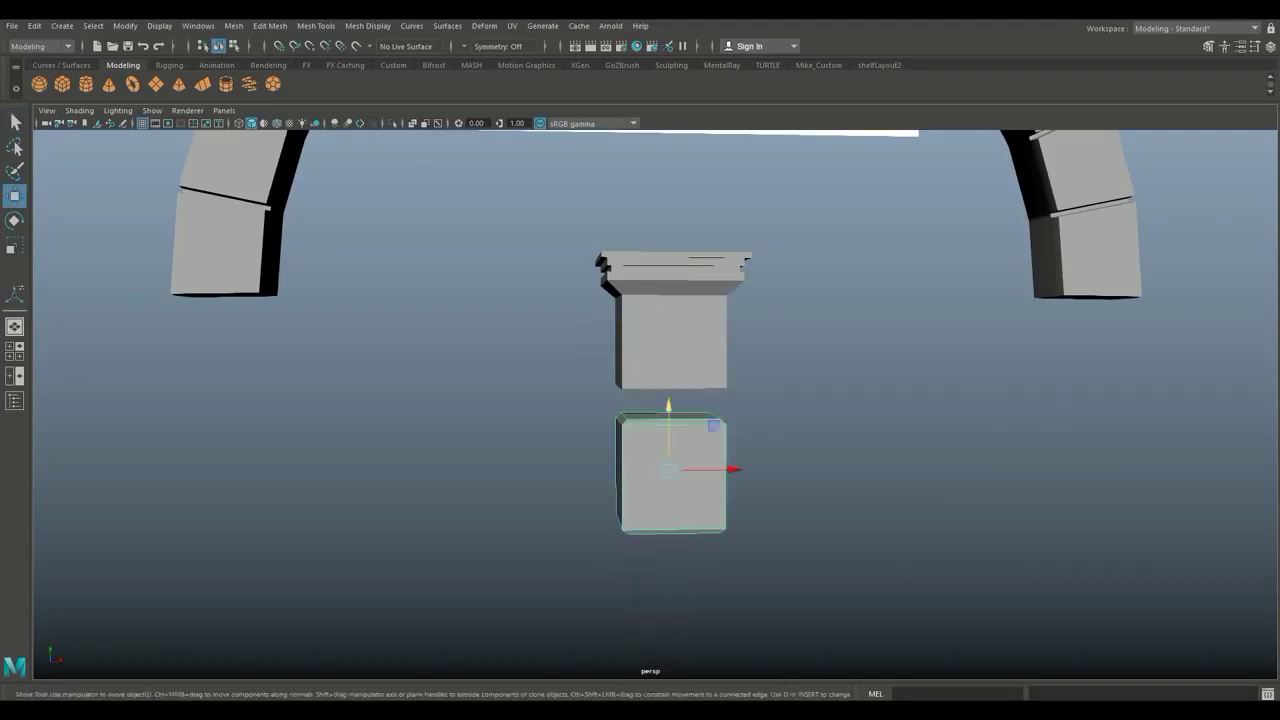
pyautogui.moveTo(669, 405); pyautogui.dragTo(669, 377)
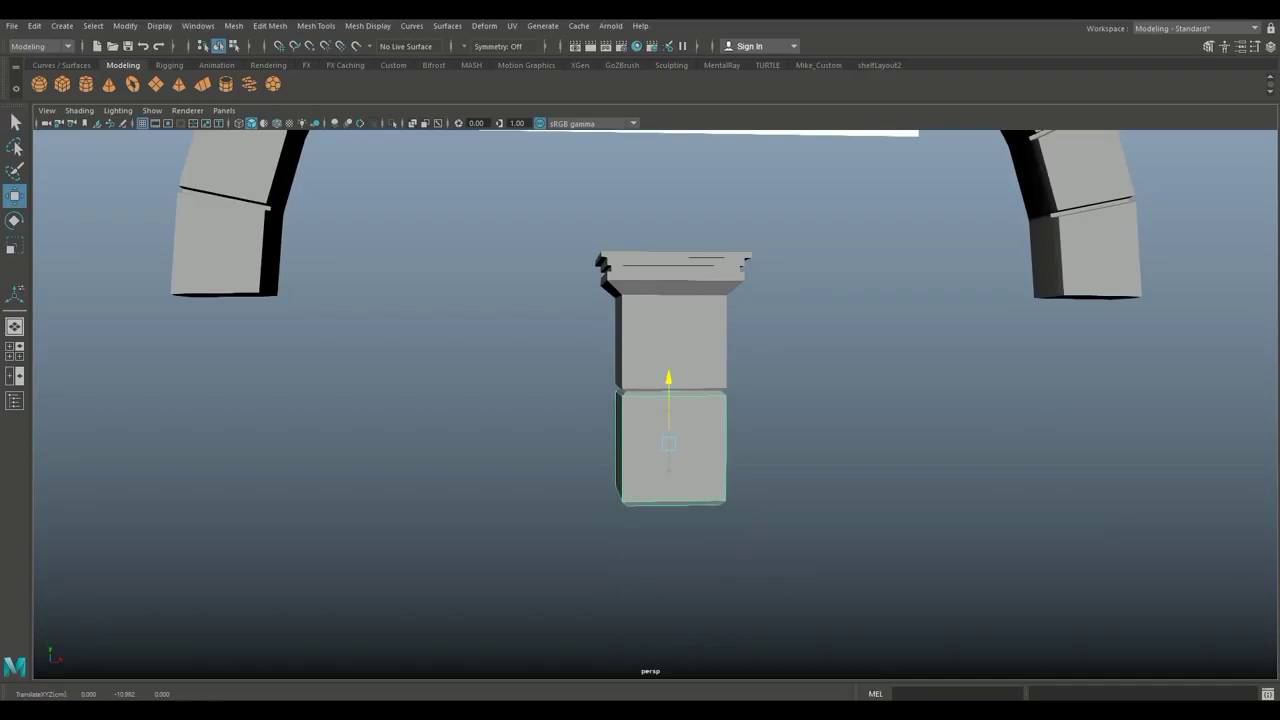
# Lower the bevelled block to expose its top, and delete its top face.
pyautogui.keyDown('alt'); pyautogui.moveTo(669, 380); pyautogui.dragTo(740, 464, button='right'); pyautogui.keyUp('alt')
pyautogui.keyDown('alt'); pyautogui.moveTo(740, 464); pyautogui.dragTo(764, 455); pyautogui.keyUp('alt')
pyautogui.moveTo(674, 402); pyautogui.dragTo(674, 468)
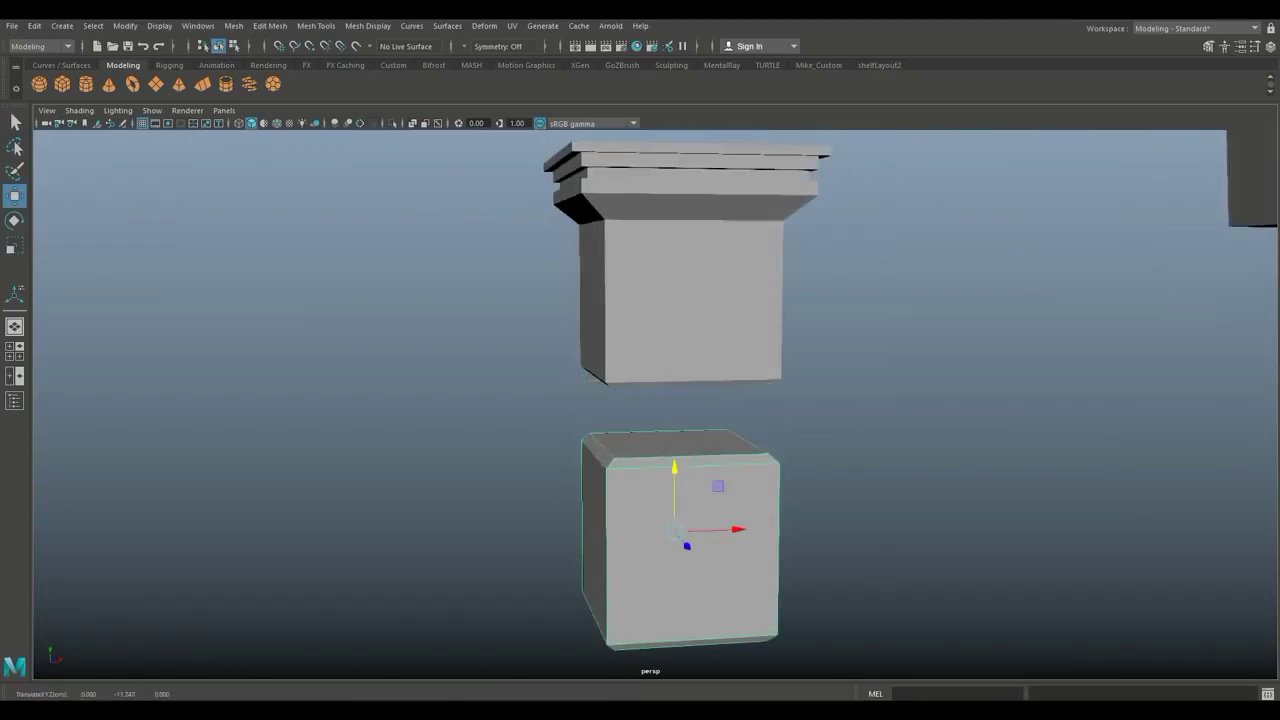
pyautogui.moveTo(653, 313); pyautogui.dragTo(655, 353, button='right')
pyautogui.click(676, 446)
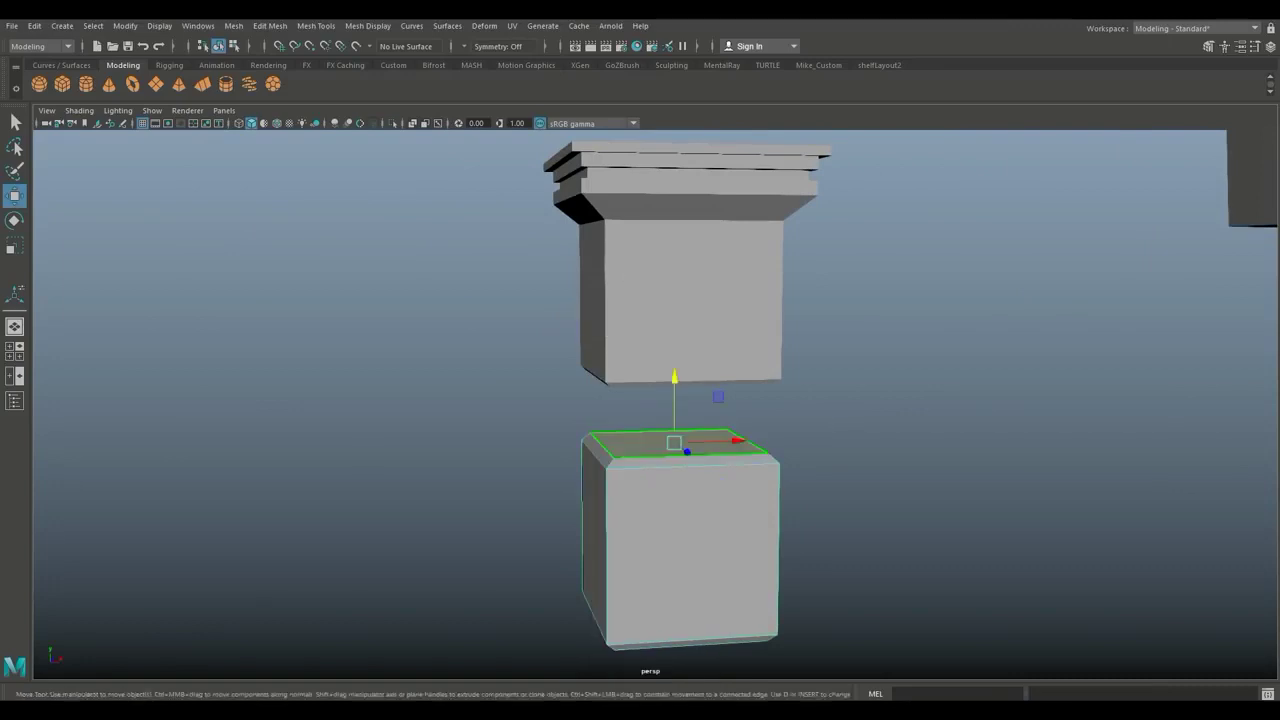
pyautogui.press('Delete')
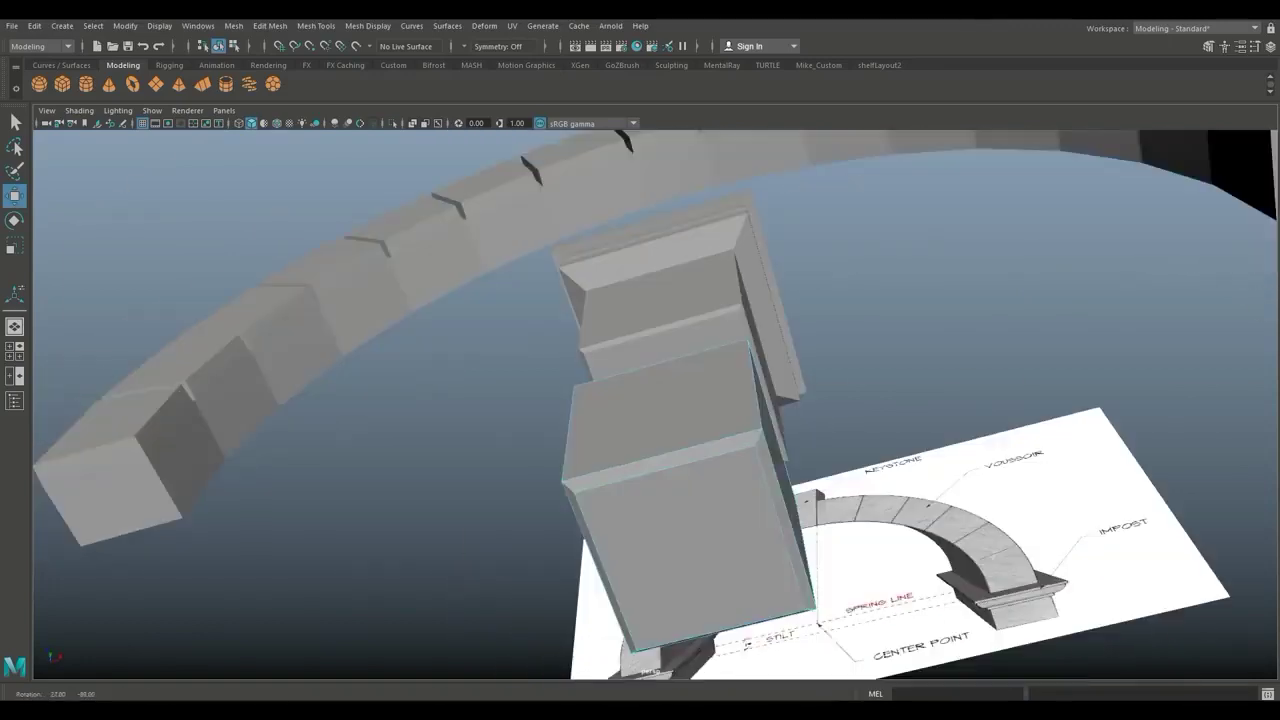
# Delete the bottom faces of the impost block and of the bevelled block beneath it.
pyautogui.click(708, 312)
pyautogui.moveTo(709, 313); pyautogui.dragTo(698, 347, button='right')
pyautogui.click(697, 343)
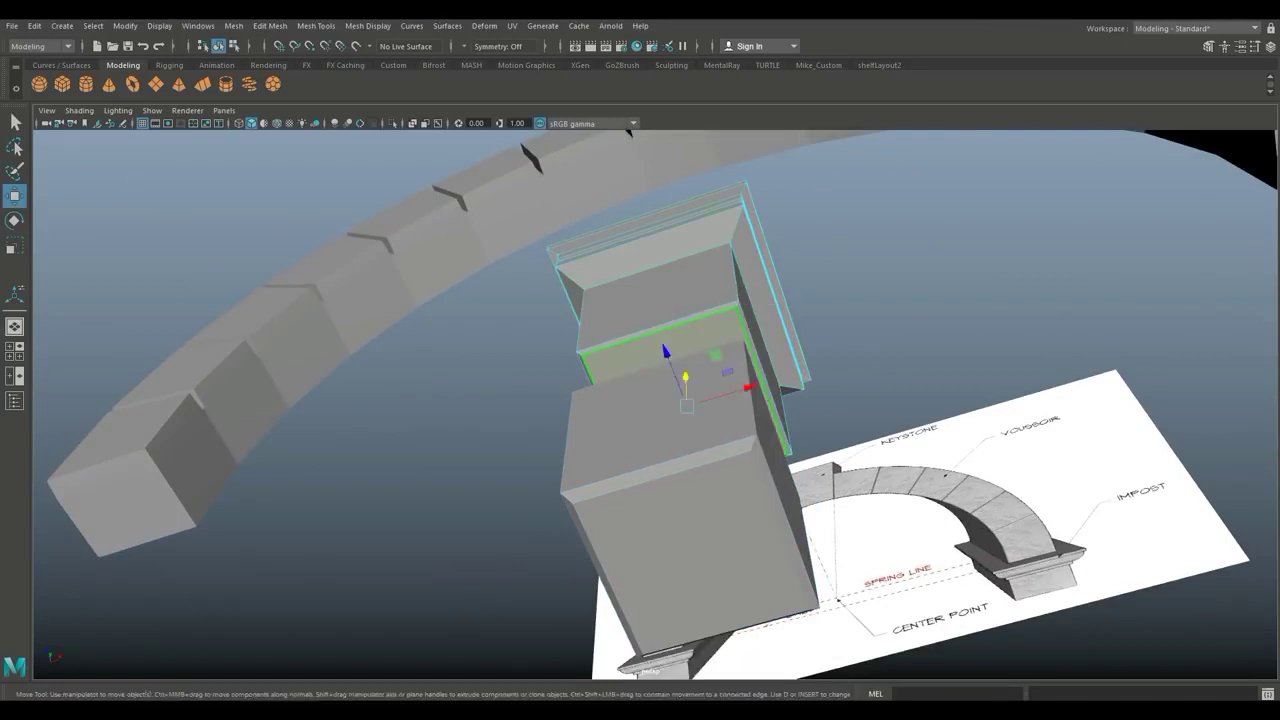
pyautogui.press('Delete')
pyautogui.rightClick(708, 313)
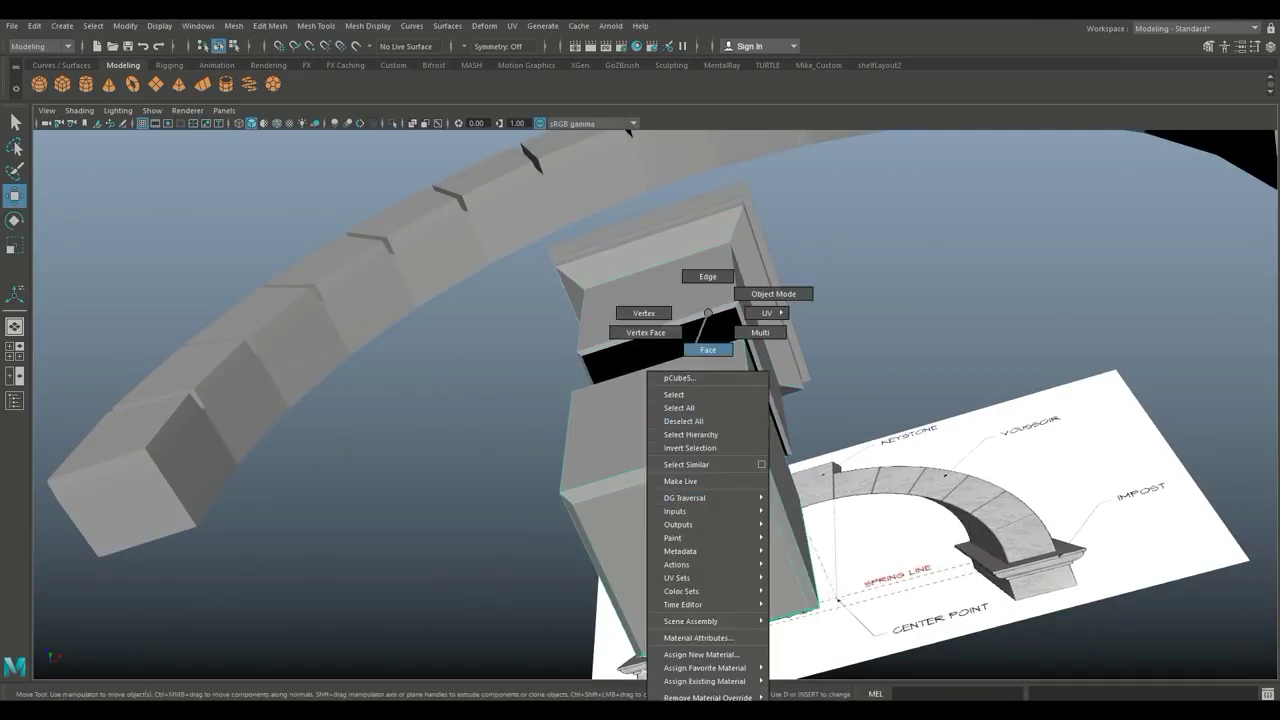
pyautogui.moveTo(697, 343); pyautogui.dragTo(698, 346, button='right')
pyautogui.click(697, 552)
pyautogui.press('Delete')
# Raise the lower block against the impost block's underside, fine-tuning the bevelled joint in the front view.
pyautogui.scroll(-5, 697, 552)
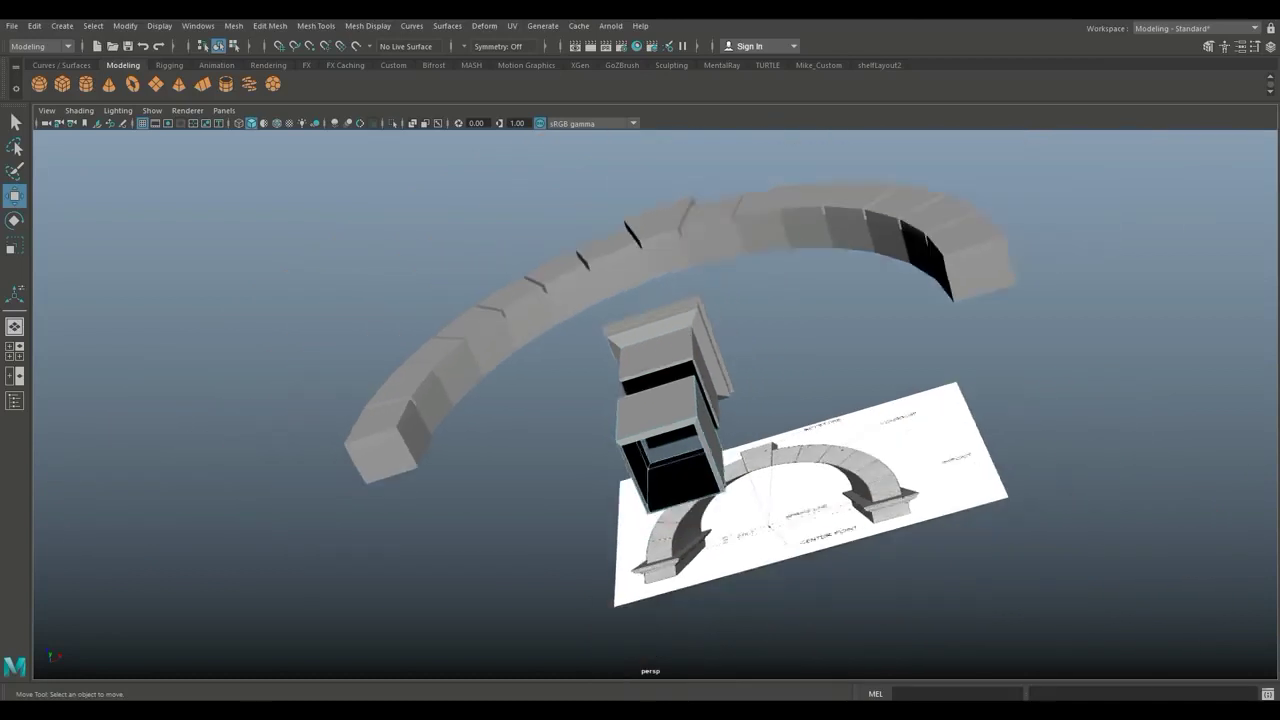
pyautogui.keyDown('alt'); pyautogui.moveTo(680, 430); pyautogui.dragTo(730, 570); pyautogui.keyUp('alt')
pyautogui.moveTo(691, 312); pyautogui.dragTo(758, 294, button='right')
pyautogui.moveTo(664, 393); pyautogui.dragTo(664, 363)
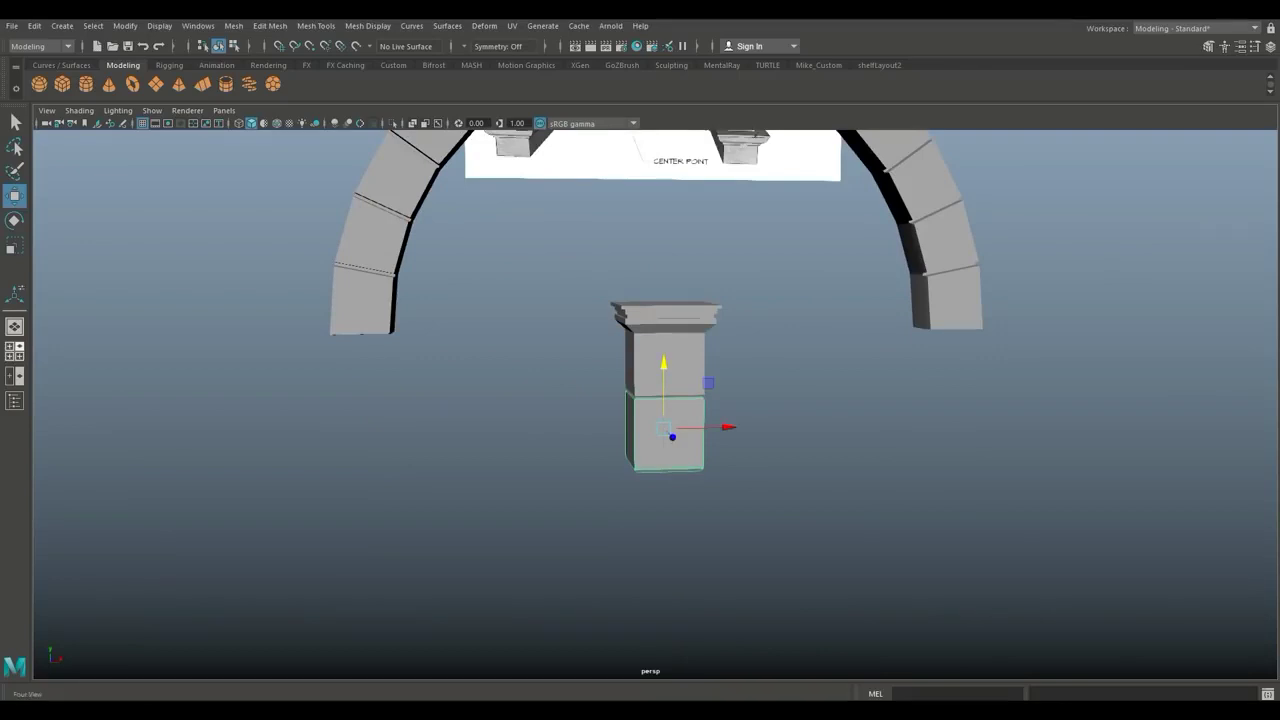
pyautogui.click(14, 351)
pyautogui.press('space')
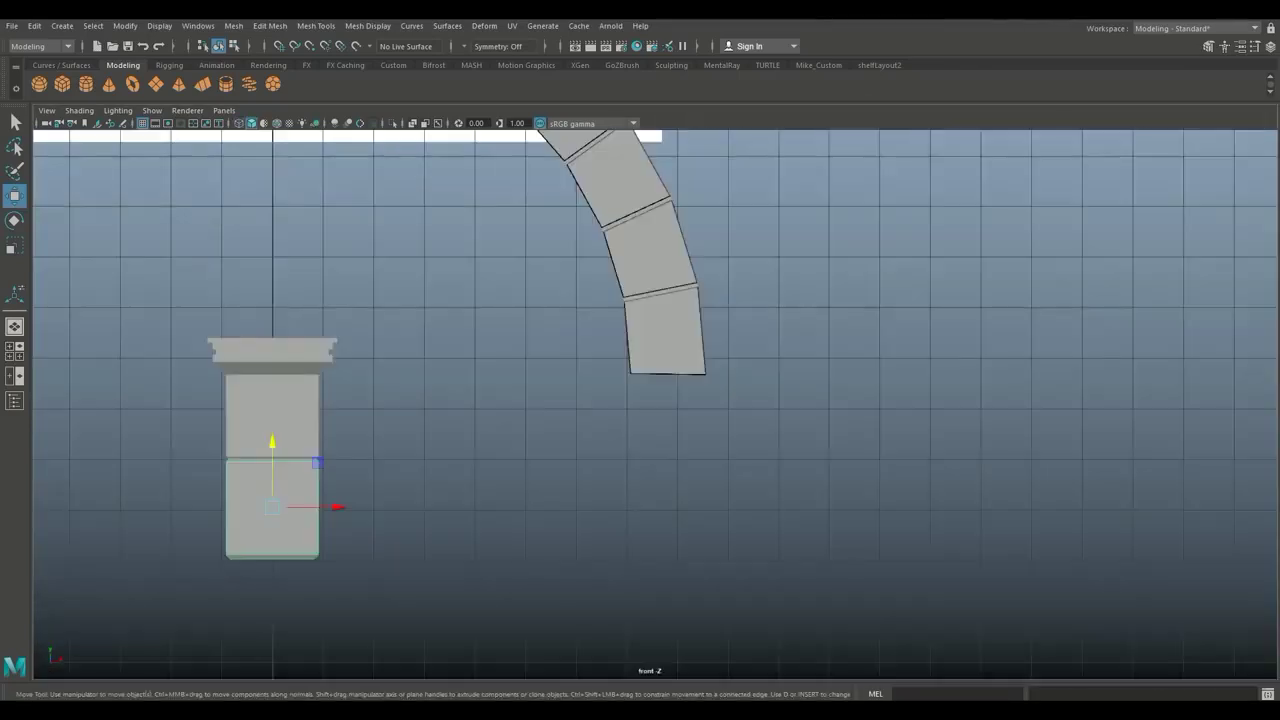
pyautogui.press('f')
pyautogui.moveTo(655, 342); pyautogui.dragTo(655, 354)
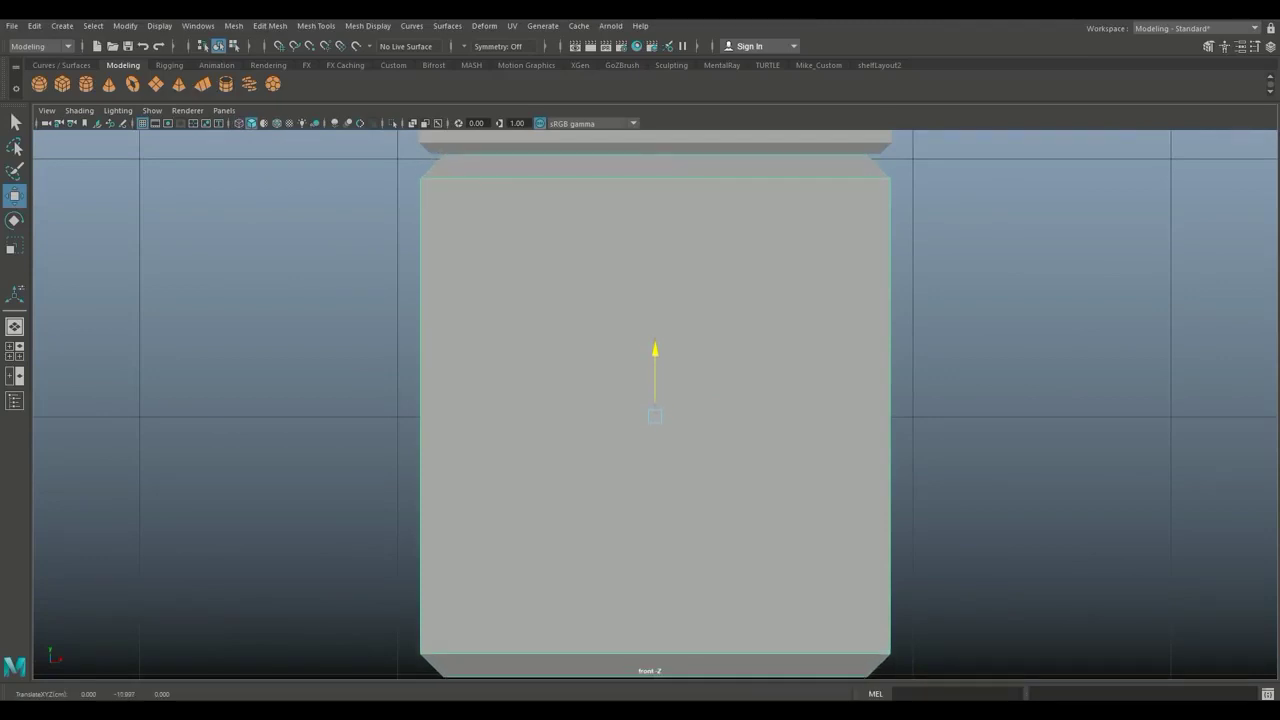
# Select both stacked blocks and move them so the cap sits directly under the arch's right foot.
pyautogui.scroll(-10, 655, 354)
pyautogui.moveTo(553, 552)
pyautogui.mouseDown()
pyautogui.moveTo(645, 440)
pyautogui.moveTo(680, 335)
pyautogui.moveTo(1036, 323)
pyautogui.mouseUp()
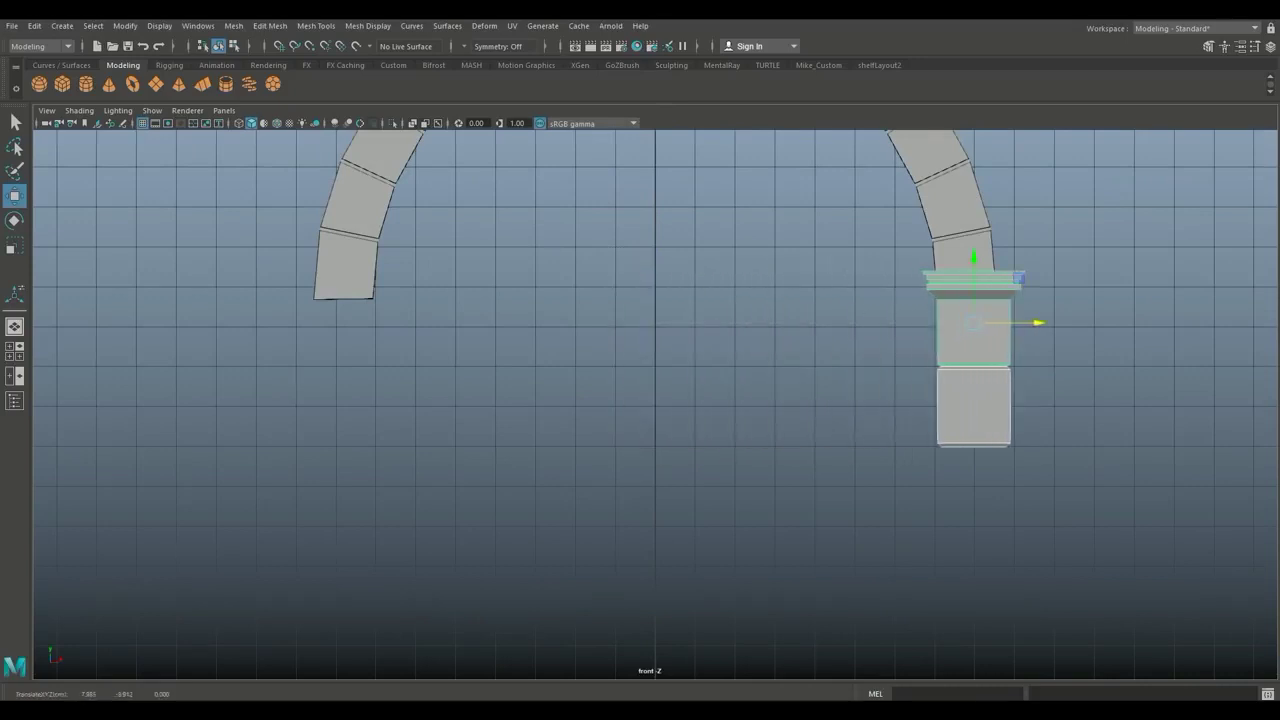
pyautogui.moveTo(974, 262); pyautogui.dragTo(974, 288)
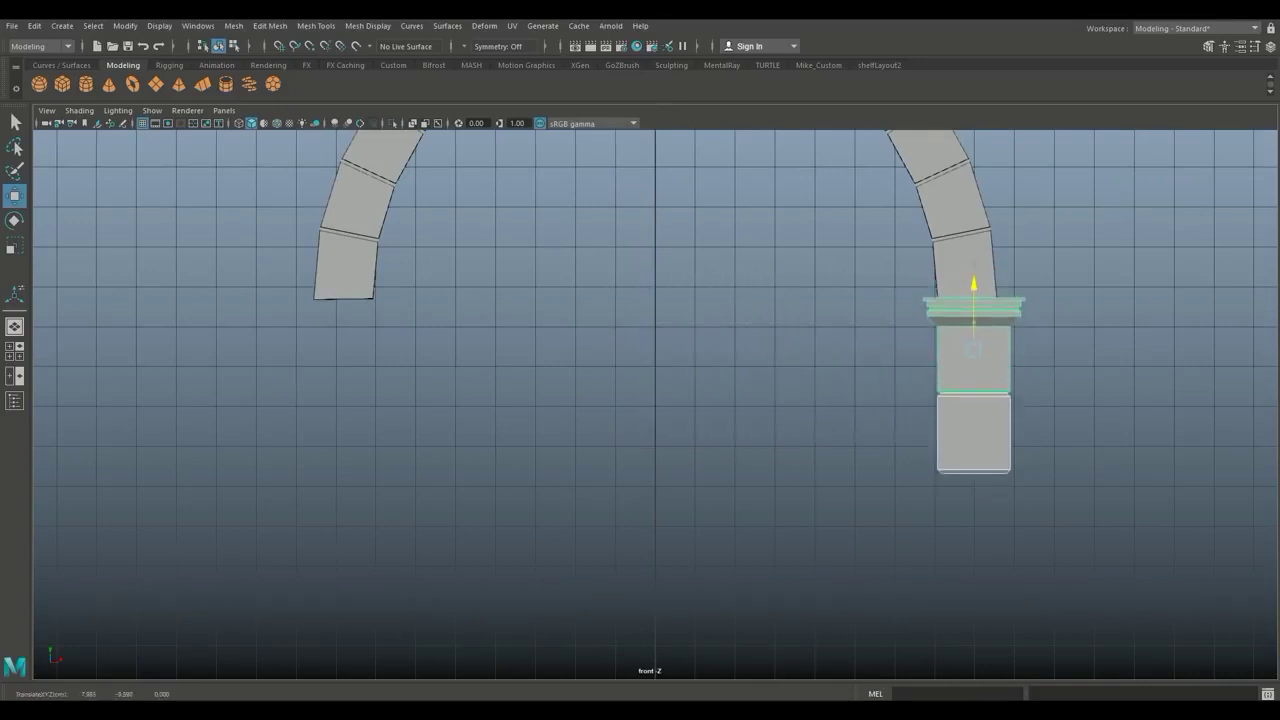
# Nudge the stacked impost and block sideways and in depth to centre them beneath the arch's right foot.
pyautogui.moveTo(1037, 349); pyautogui.dragTo(1033, 349)
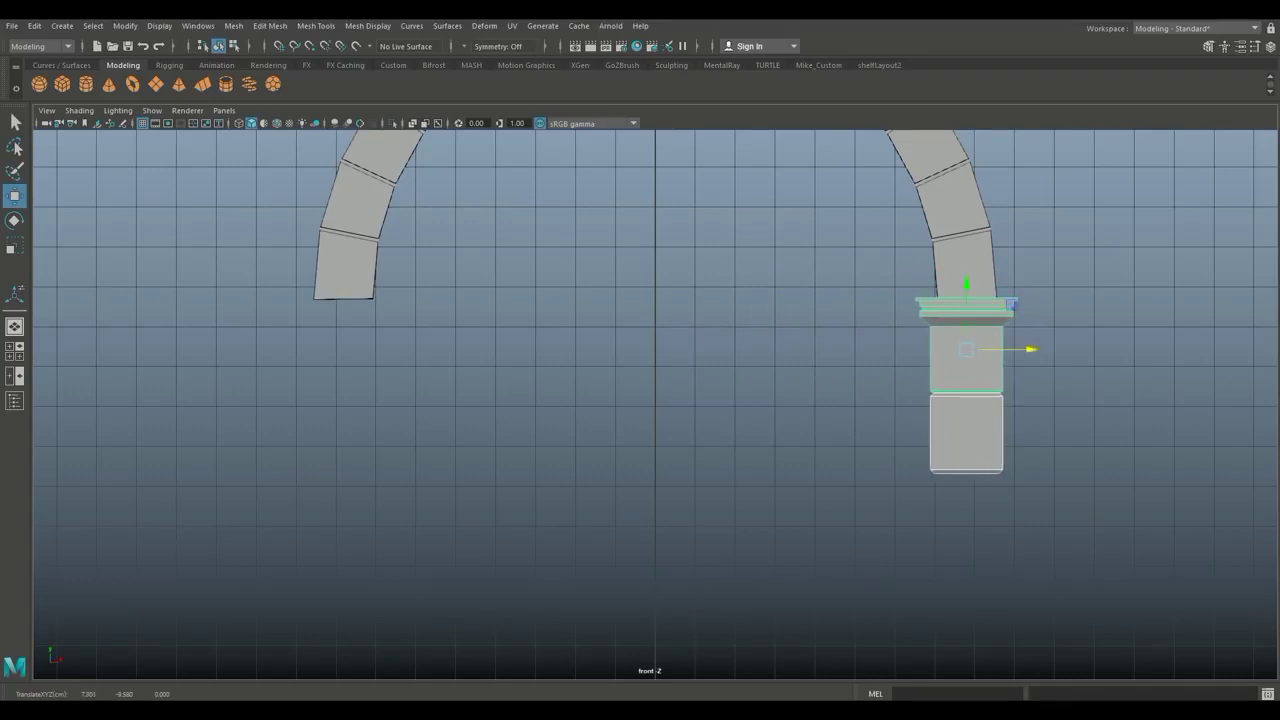
pyautogui.click(14, 352)
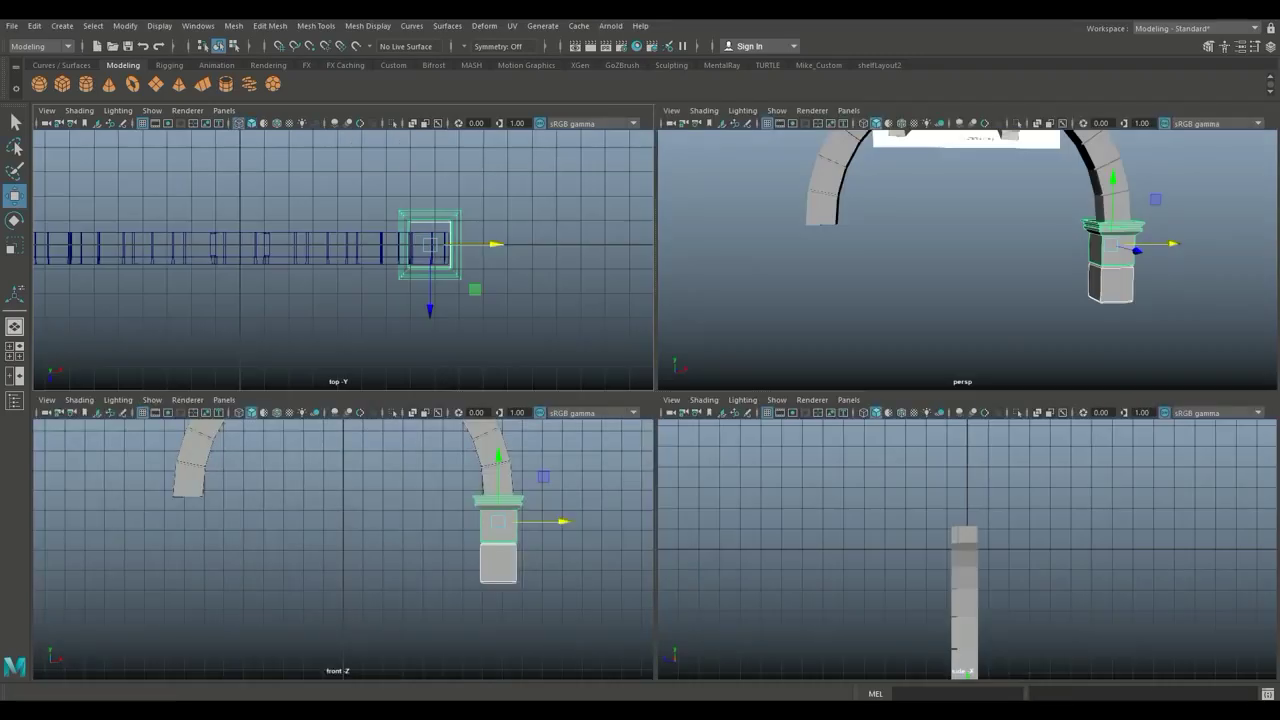
pyautogui.press('space')
pyautogui.scroll(-4, 956, 236)
pyautogui.scroll(4, 956, 236)
pyautogui.keyDown('alt'); pyautogui.moveTo(956, 236); pyautogui.dragTo(817, 257); pyautogui.keyUp('alt')
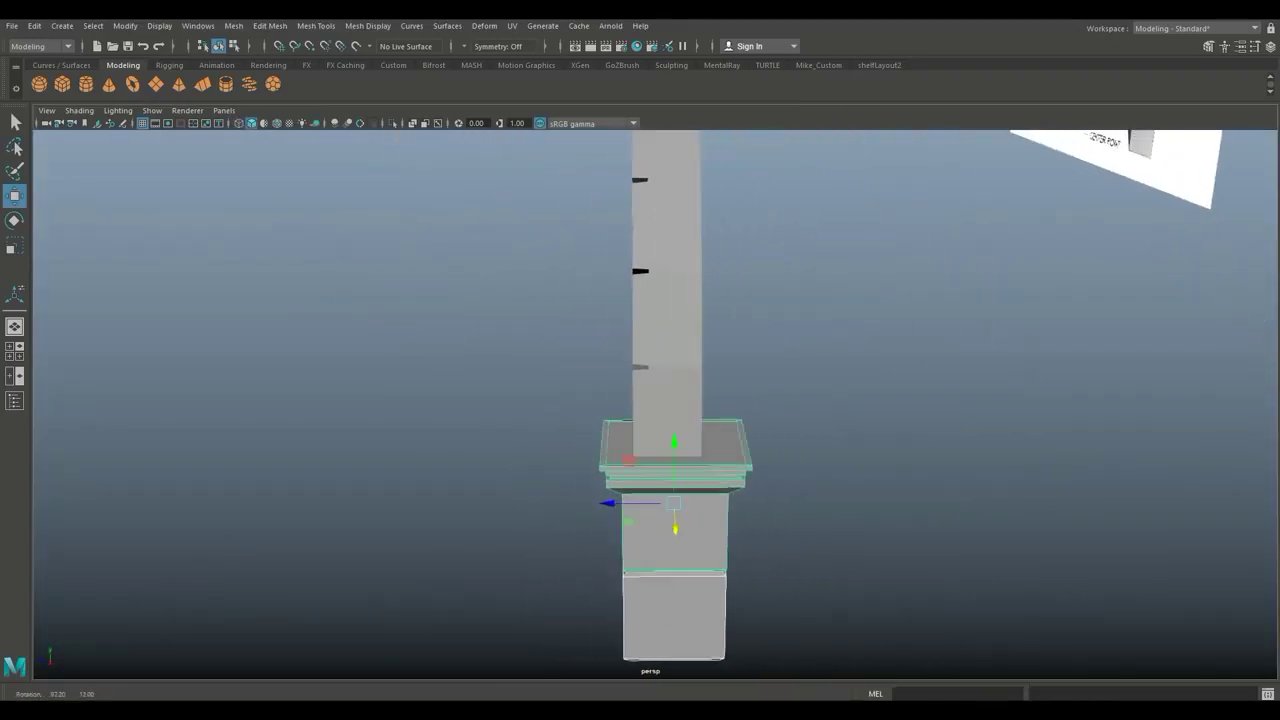
pyautogui.scroll(-4, 655, 405)
pyautogui.scroll(4, 655, 405)
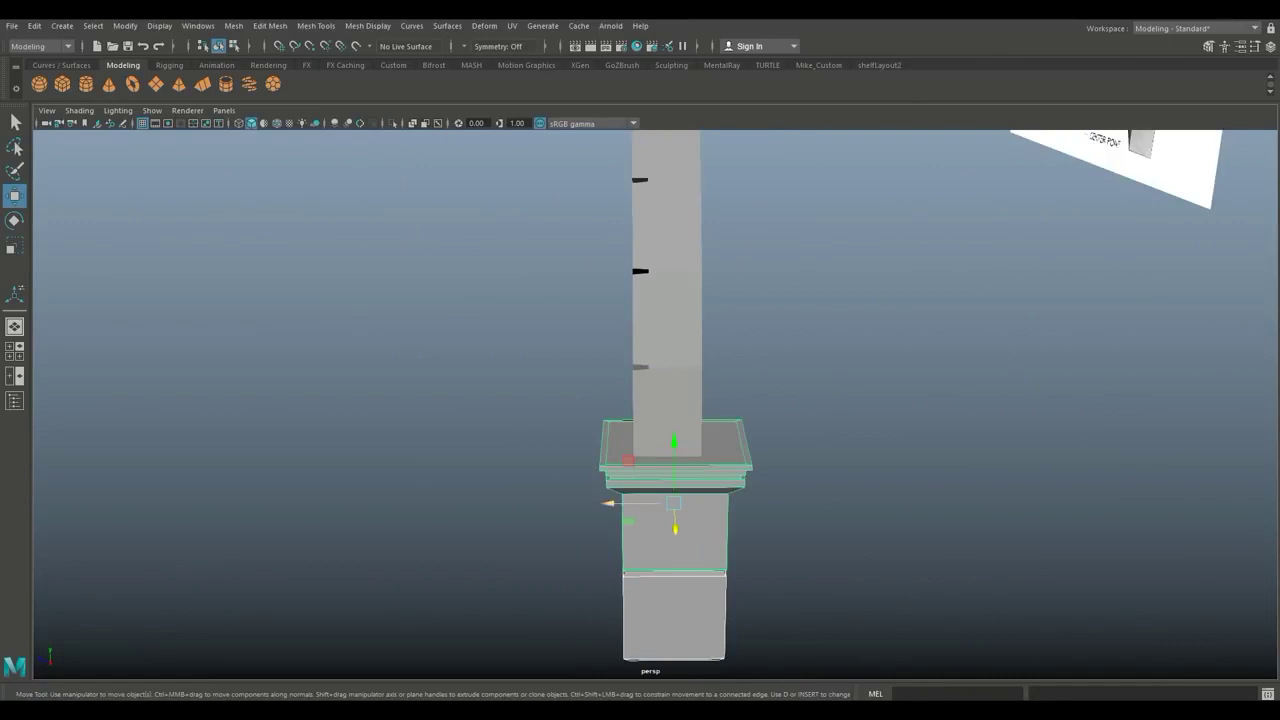
pyautogui.moveTo(608, 503); pyautogui.dragTo(603, 503)
# Duplicate the lower pillar block and place the copy directly beneath it, fine-tuning the joint in the front view.
pyautogui.scroll(-5, 640, 455)
pyautogui.keyDown('alt'); pyautogui.moveTo(650, 440); pyautogui.dragTo(785, 408); pyautogui.keyUp('alt')
pyautogui.keyDown('alt'); pyautogui.moveTo(785, 408); pyautogui.dragTo(618, 385, button='middle'); pyautogui.keyUp('alt')
pyautogui.scroll(5, 620, 380)
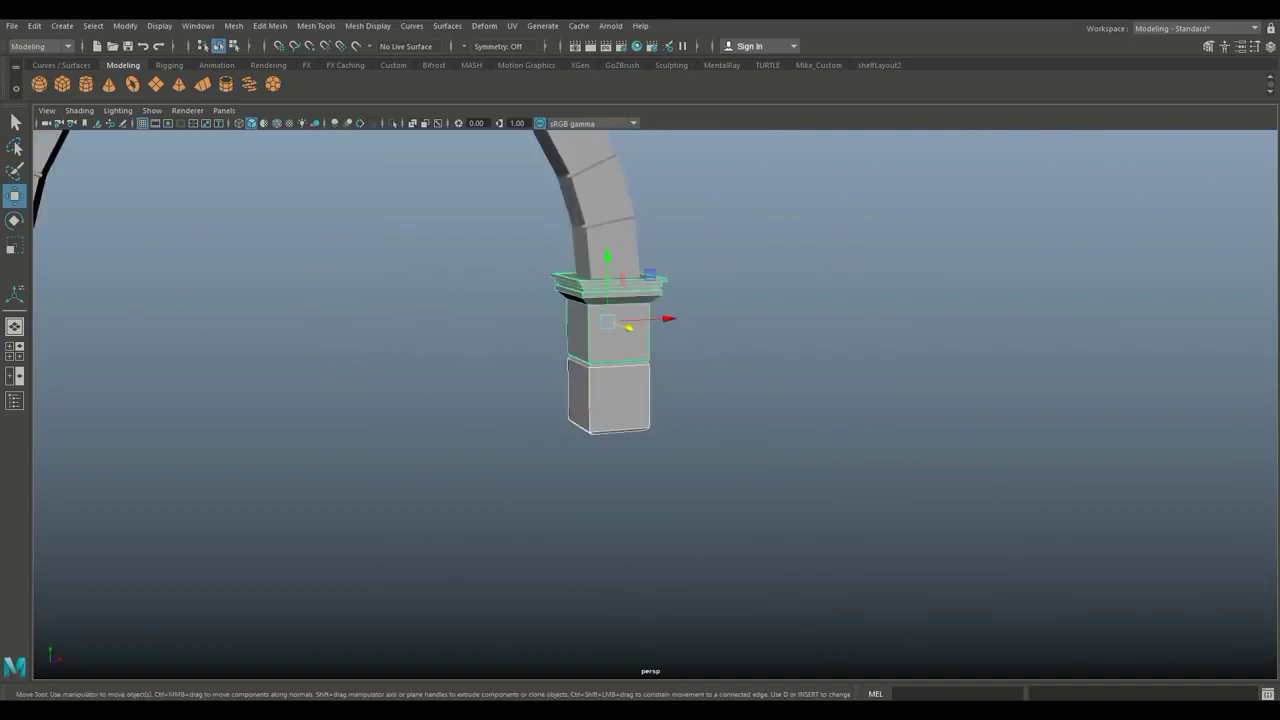
pyautogui.click(629, 402)
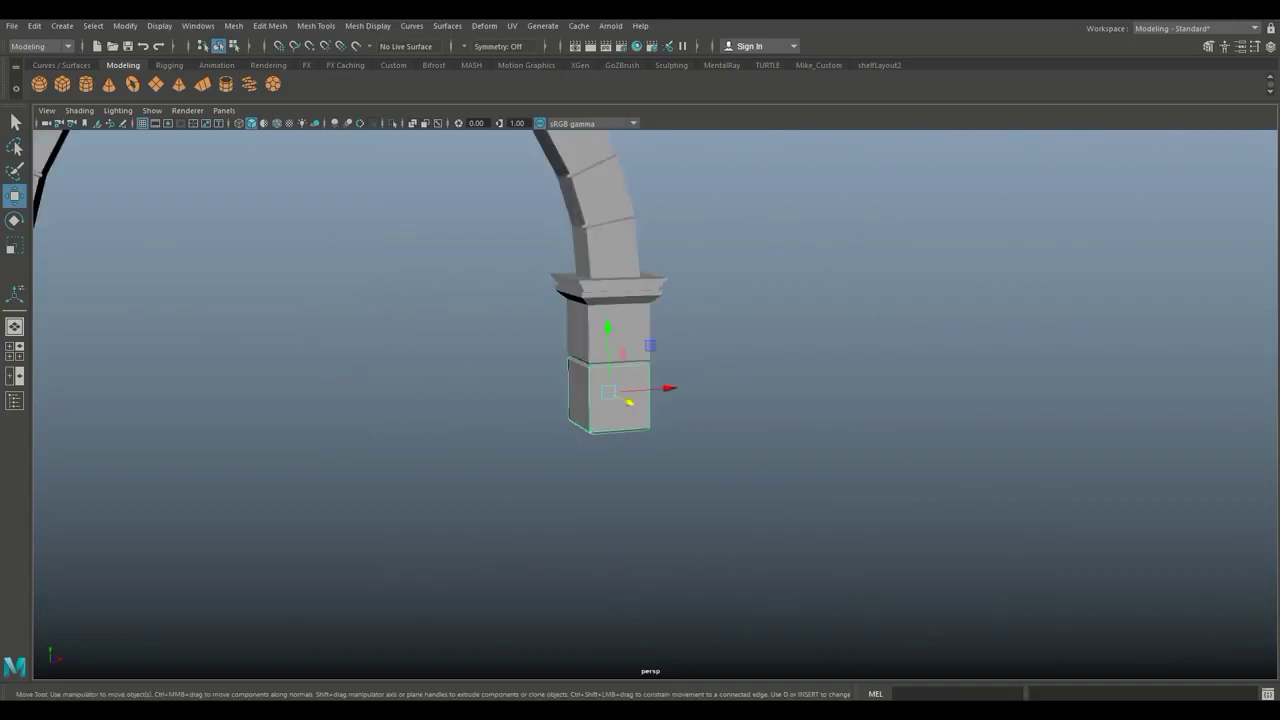
pyautogui.hotkey('ctrl', 'd')
pyautogui.moveTo(607, 327); pyautogui.dragTo(607, 389)
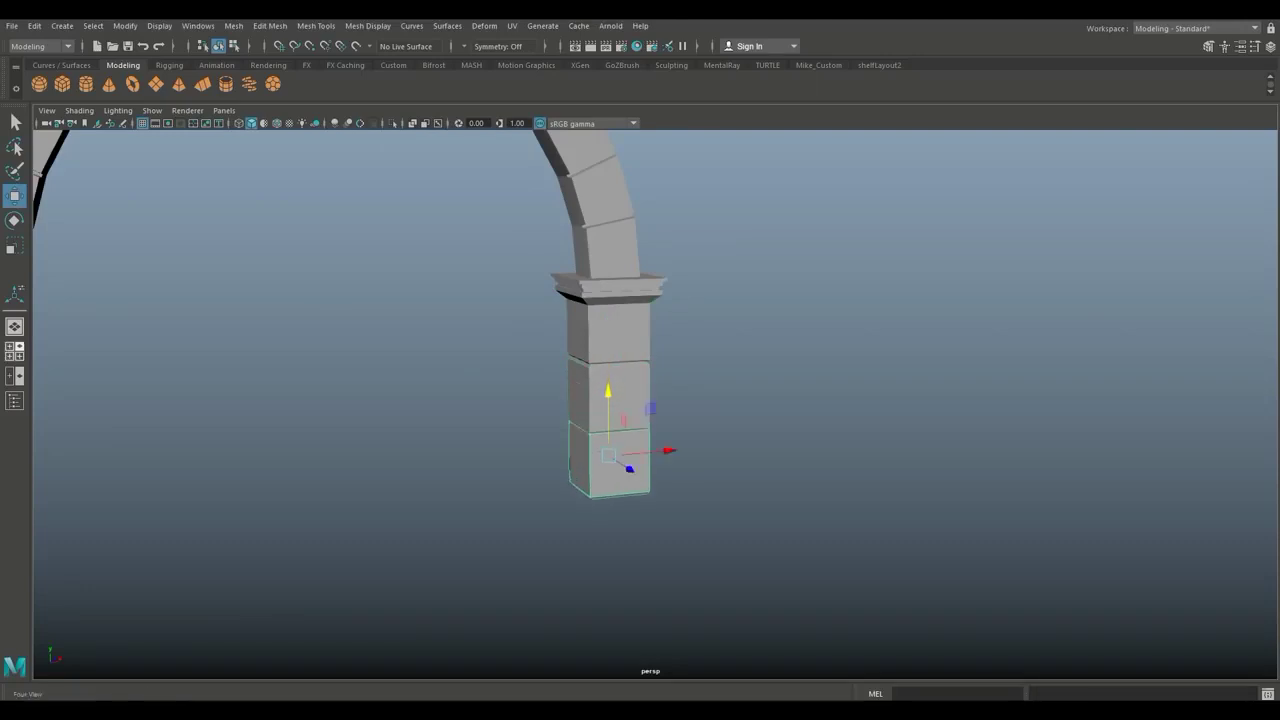
pyautogui.click(14, 351)
pyautogui.press('space')
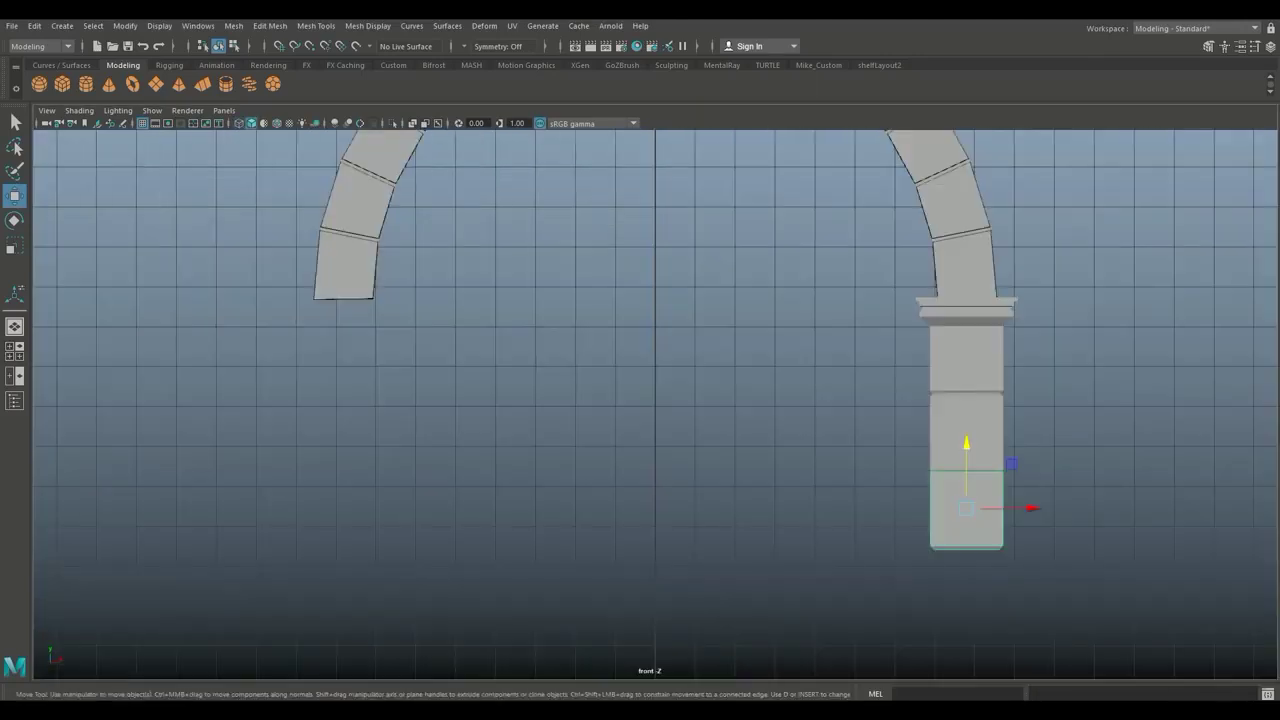
pyautogui.moveTo(966, 443); pyautogui.dragTo(966, 447)
pyautogui.scroll(-5, 966, 447)
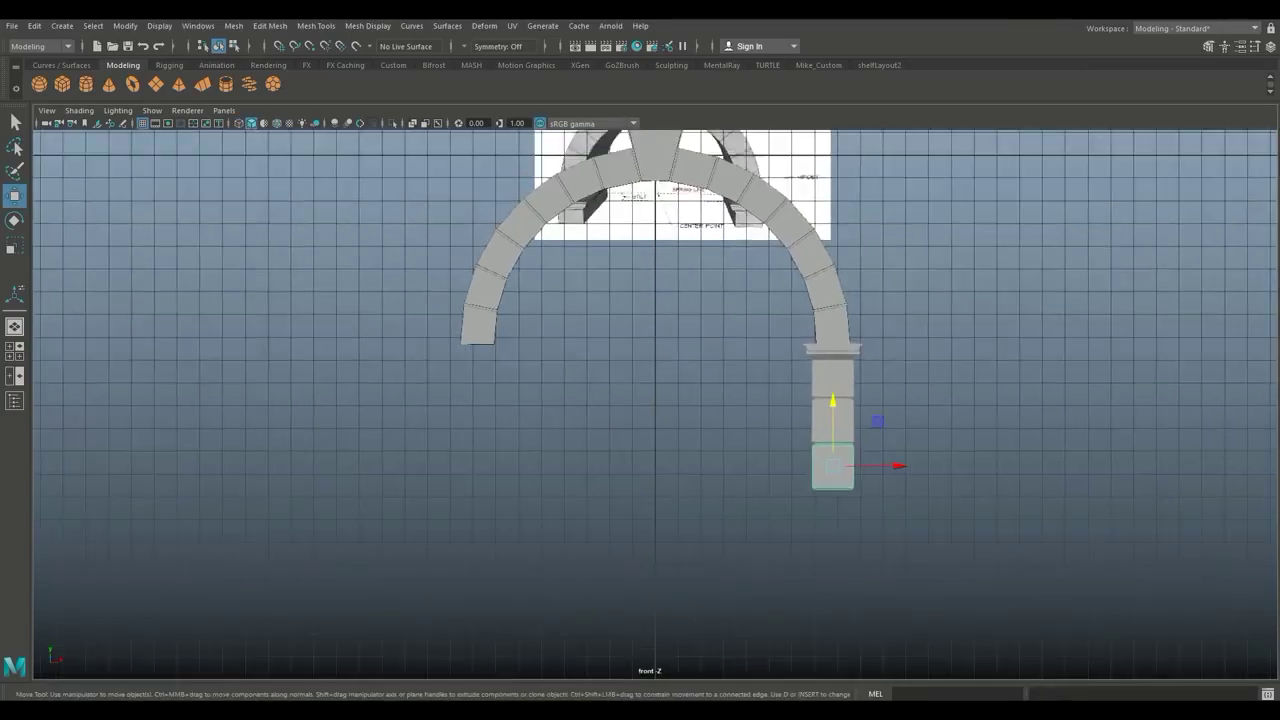
# Repeat the duplication with the same downward offset three times to extend the right pillar.
pyautogui.scroll(-2, 655, 398)
pyautogui.hotkey('shift', 'd')
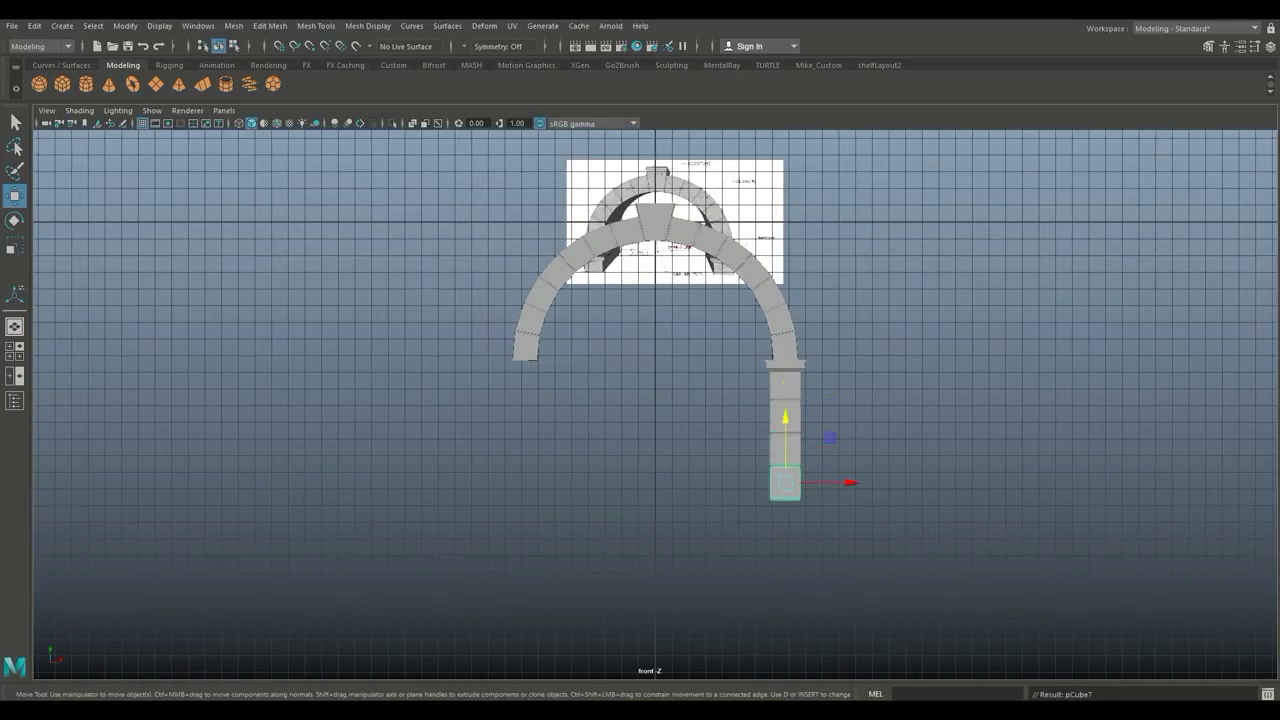
pyautogui.hotkey('shift', 'd')
pyautogui.hotkey('shift', 'd')
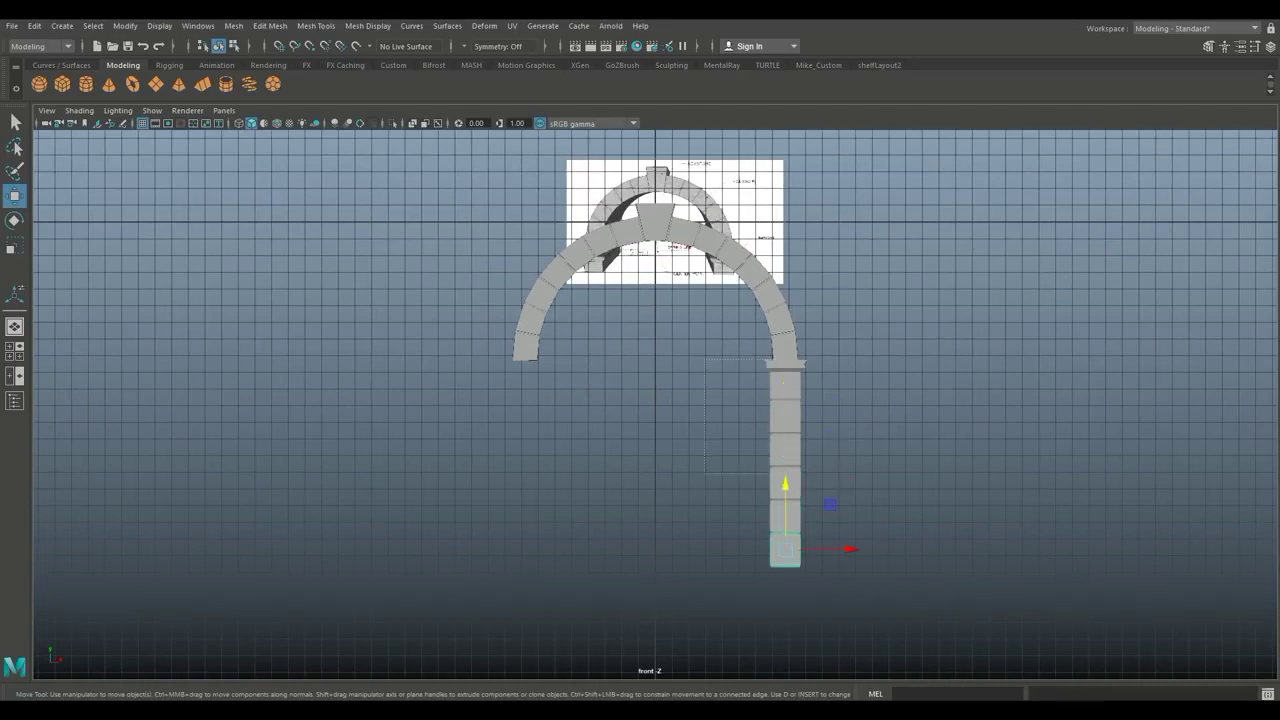
# Select the whole right pillar without the arch, duplicate it, and move the copy under the arch's left foot.
pyautogui.moveTo(712, 342); pyautogui.dragTo(864, 614)
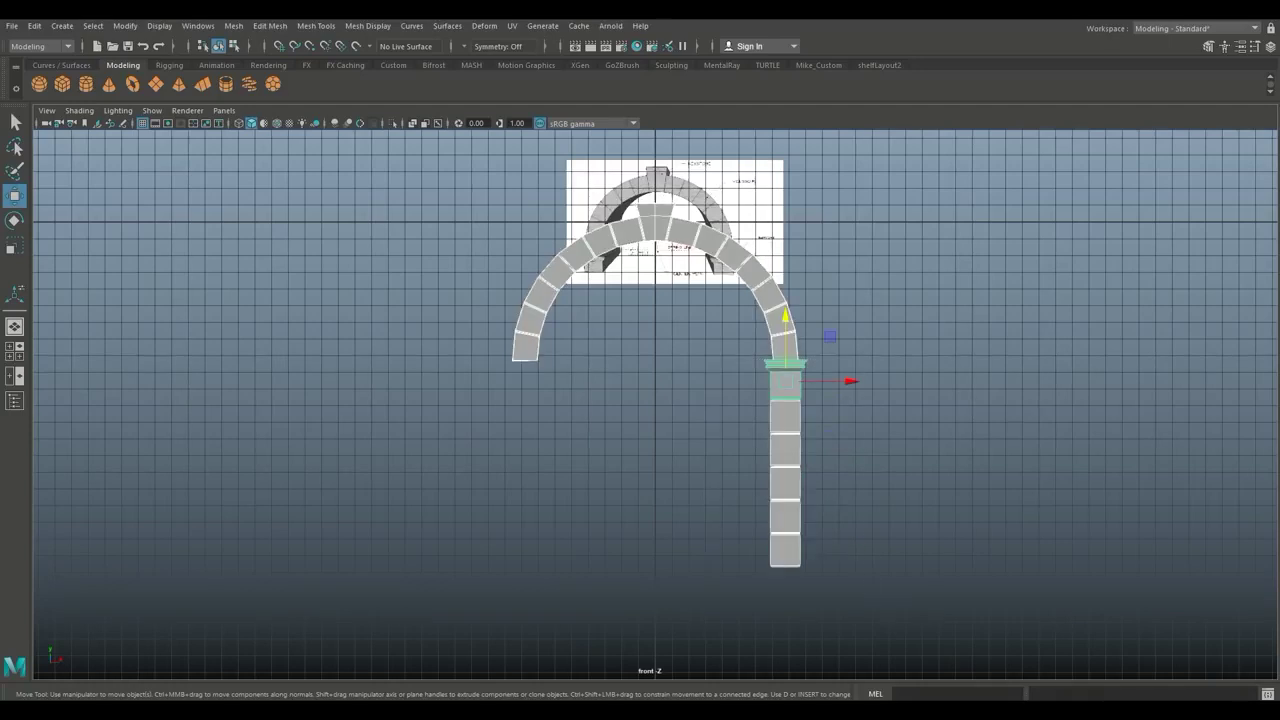
pyautogui.keyDown('ctrl'); pyautogui.click(768, 292); pyautogui.keyUp('ctrl')
pyautogui.hotkey('ctrl', 'd')
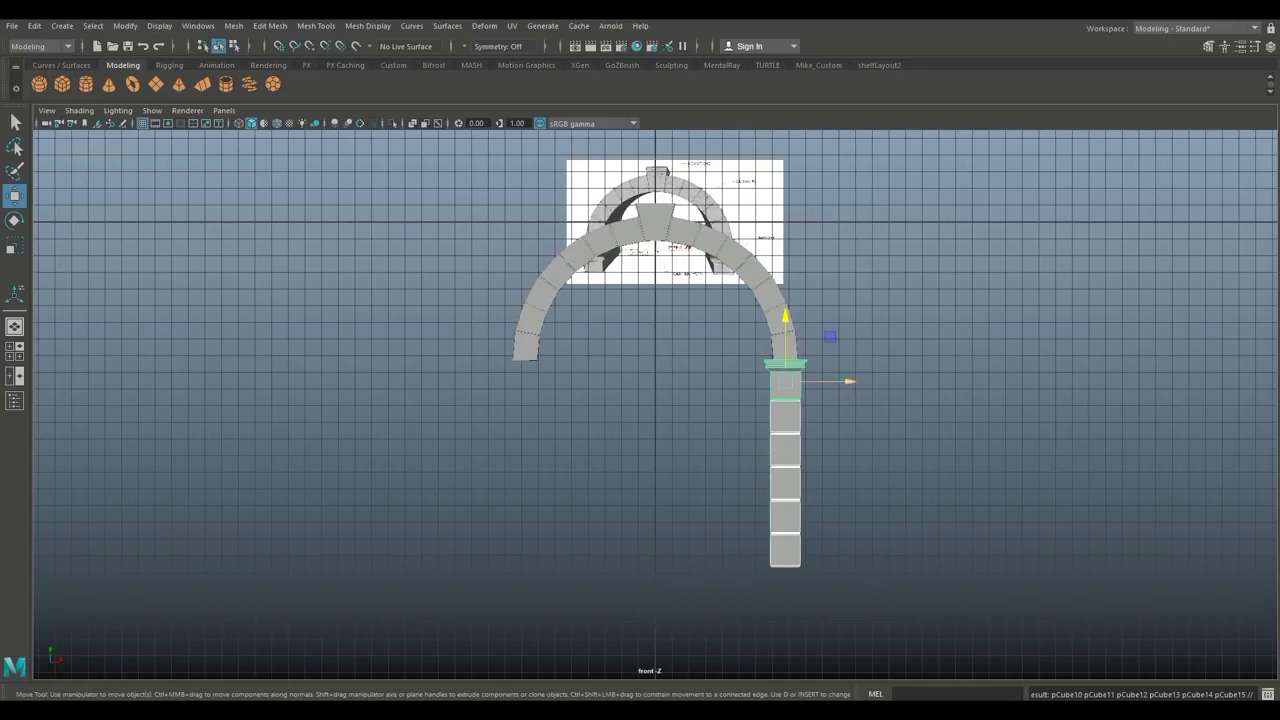
pyautogui.moveTo(848, 381); pyautogui.dragTo(590, 381)
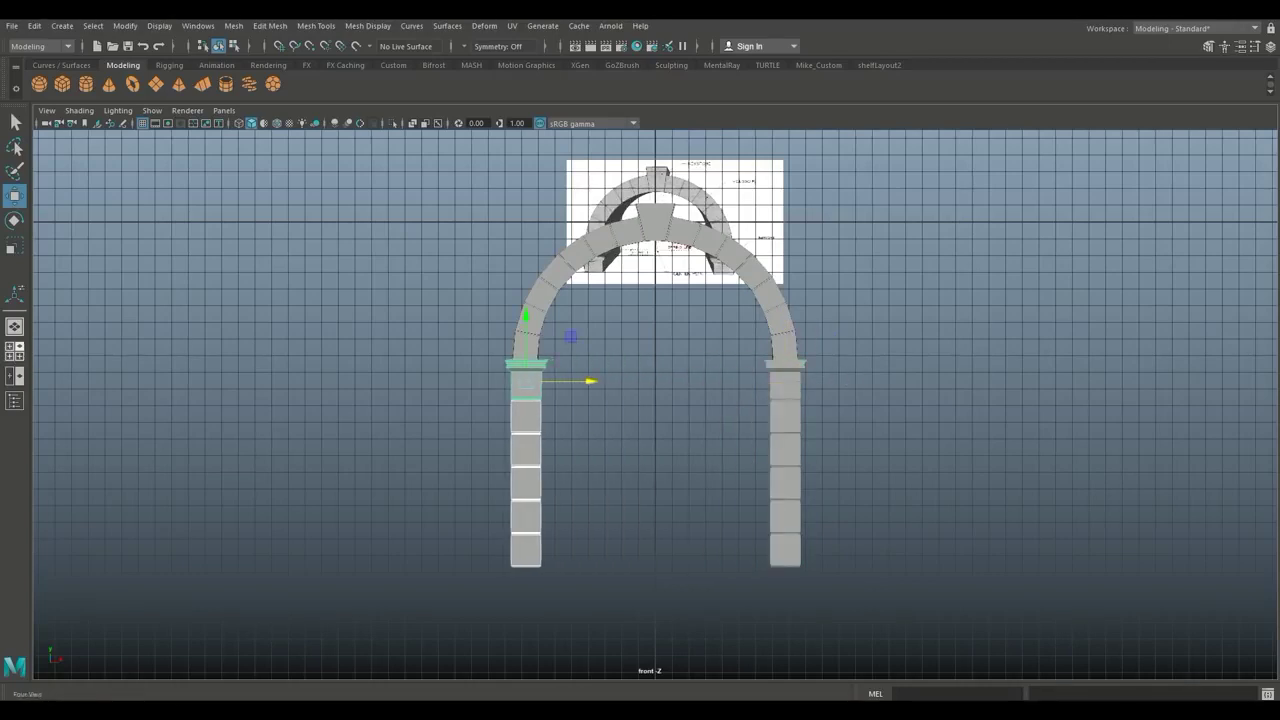
# Examine the complete arch with both pillars in perspective from several angles alongside the reference image.
pyautogui.click(14, 351)
pyautogui.press('space')
pyautogui.scroll(-4, 975, 305)
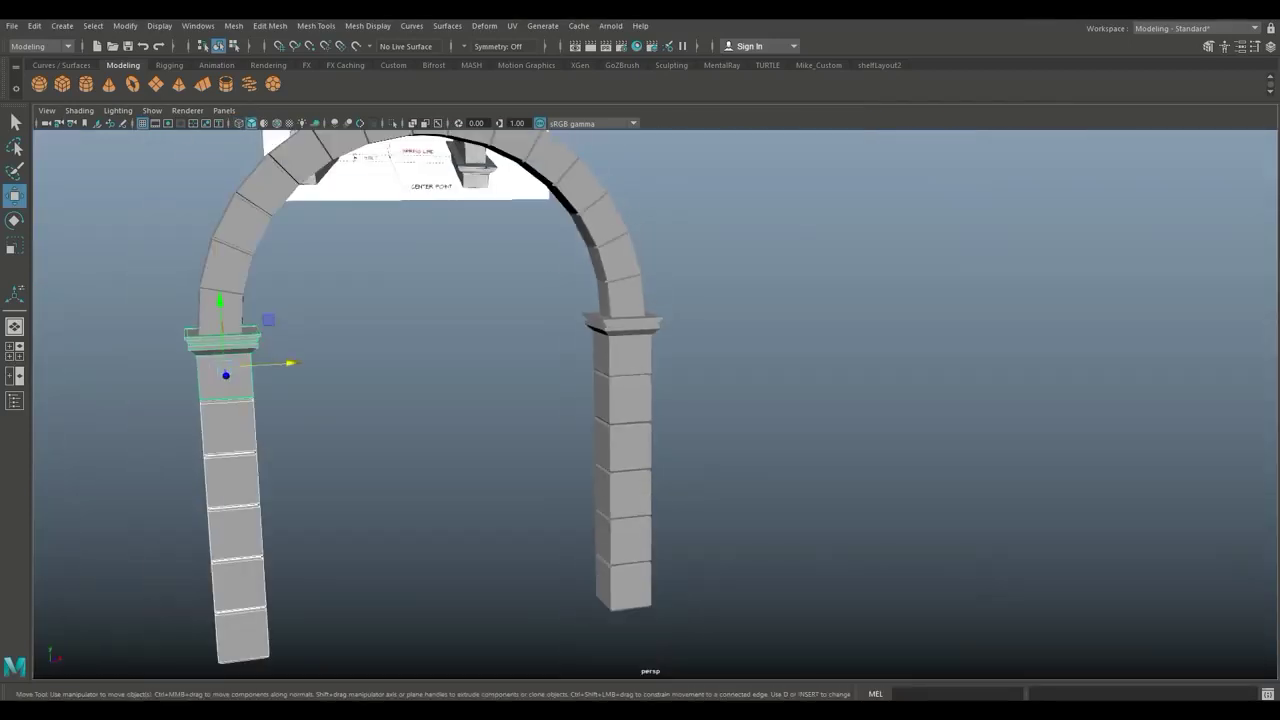
pyautogui.keyDown('alt'); pyautogui.moveTo(700, 400); pyautogui.dragTo(545, 435); pyautogui.keyUp('alt')
pyautogui.keyDown('alt'); pyautogui.moveTo(545, 335); pyautogui.dragTo(530, 430, button='middle'); pyautogui.keyUp('alt')
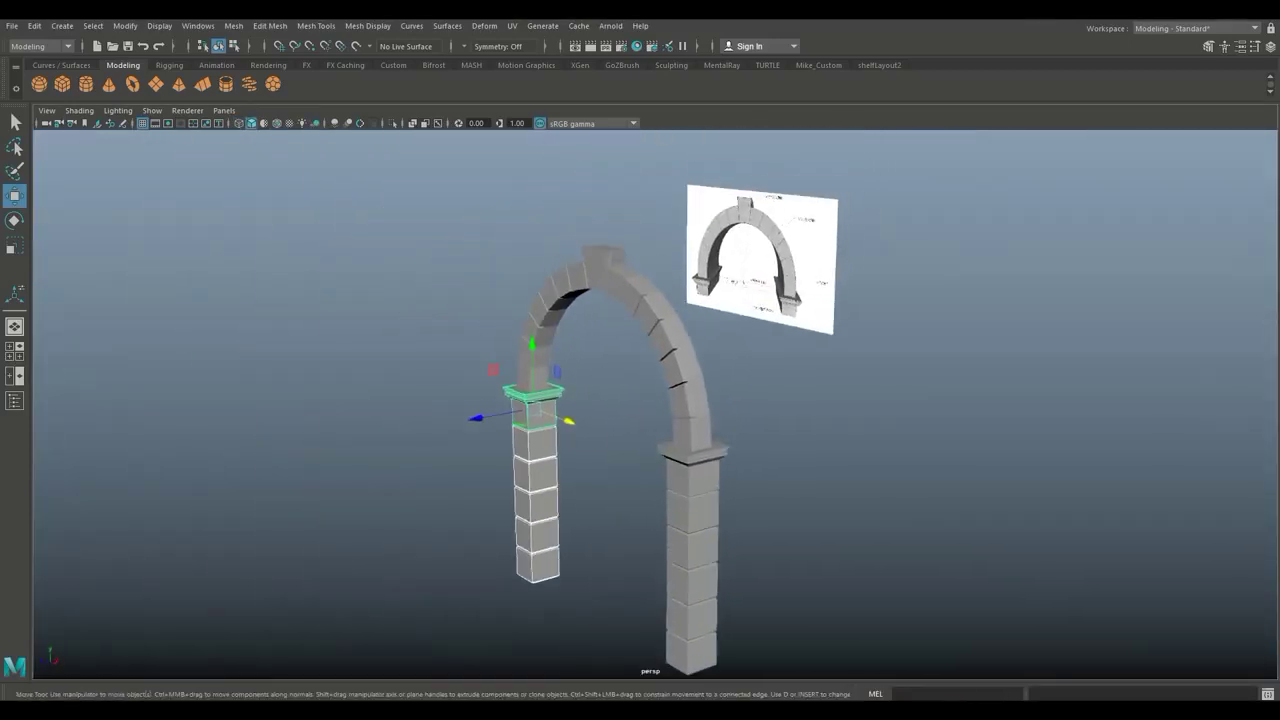
pyautogui.keyDown('alt'); pyautogui.moveTo(530, 430); pyautogui.dragTo(655, 400); pyautogui.keyUp('alt')
pyautogui.click(790, 430)
pyautogui.scroll(2, 655, 405)
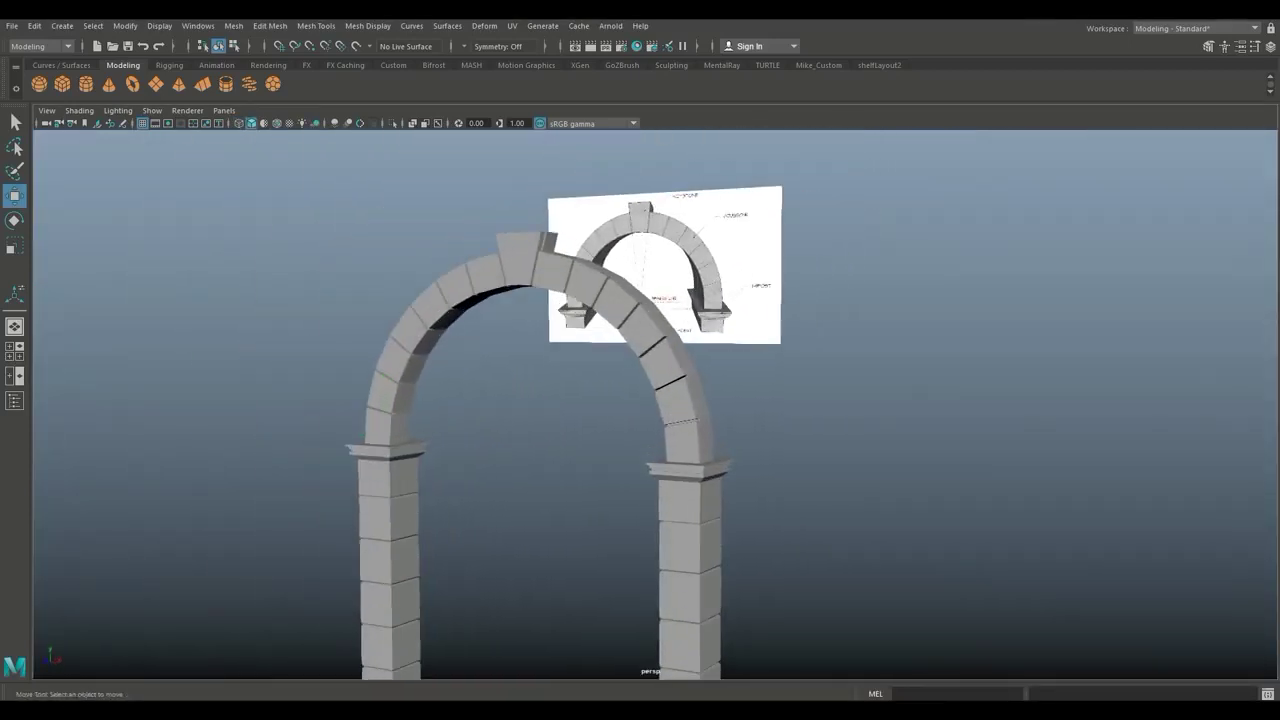
pyautogui.keyDown('alt'); pyautogui.moveTo(655, 405); pyautogui.dragTo(581, 403); pyautogui.keyUp('alt')
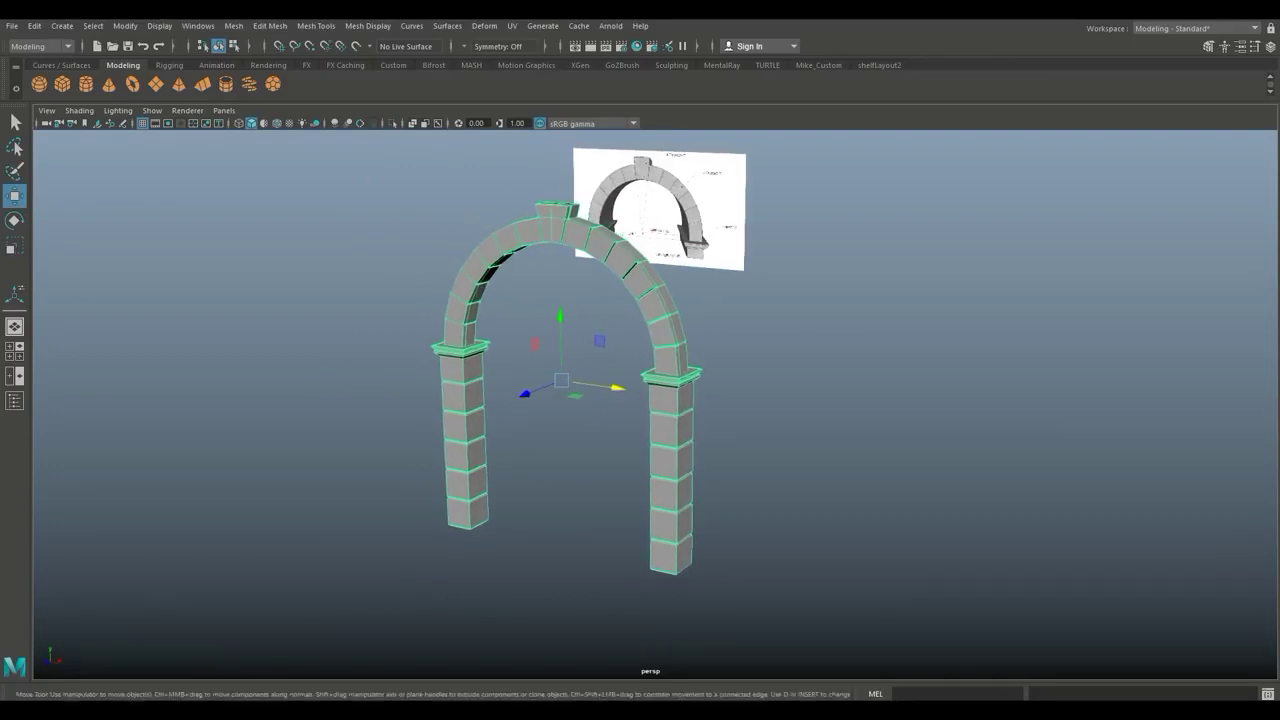
pyautogui.scroll(-2, 590, 402)
pyautogui.scroll(2, 590, 402)
pyautogui.keyDown('alt'); pyautogui.moveTo(590, 402); pyautogui.dragTo(572, 356); pyautogui.keyUp('alt')
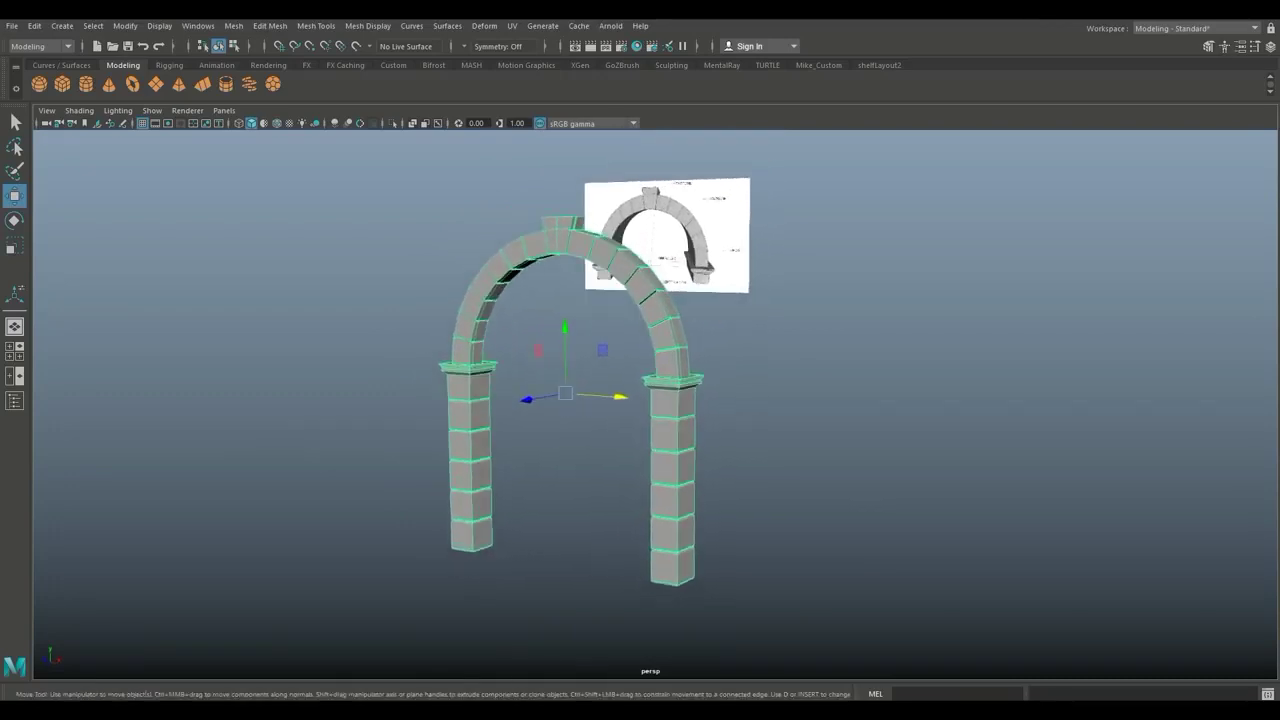